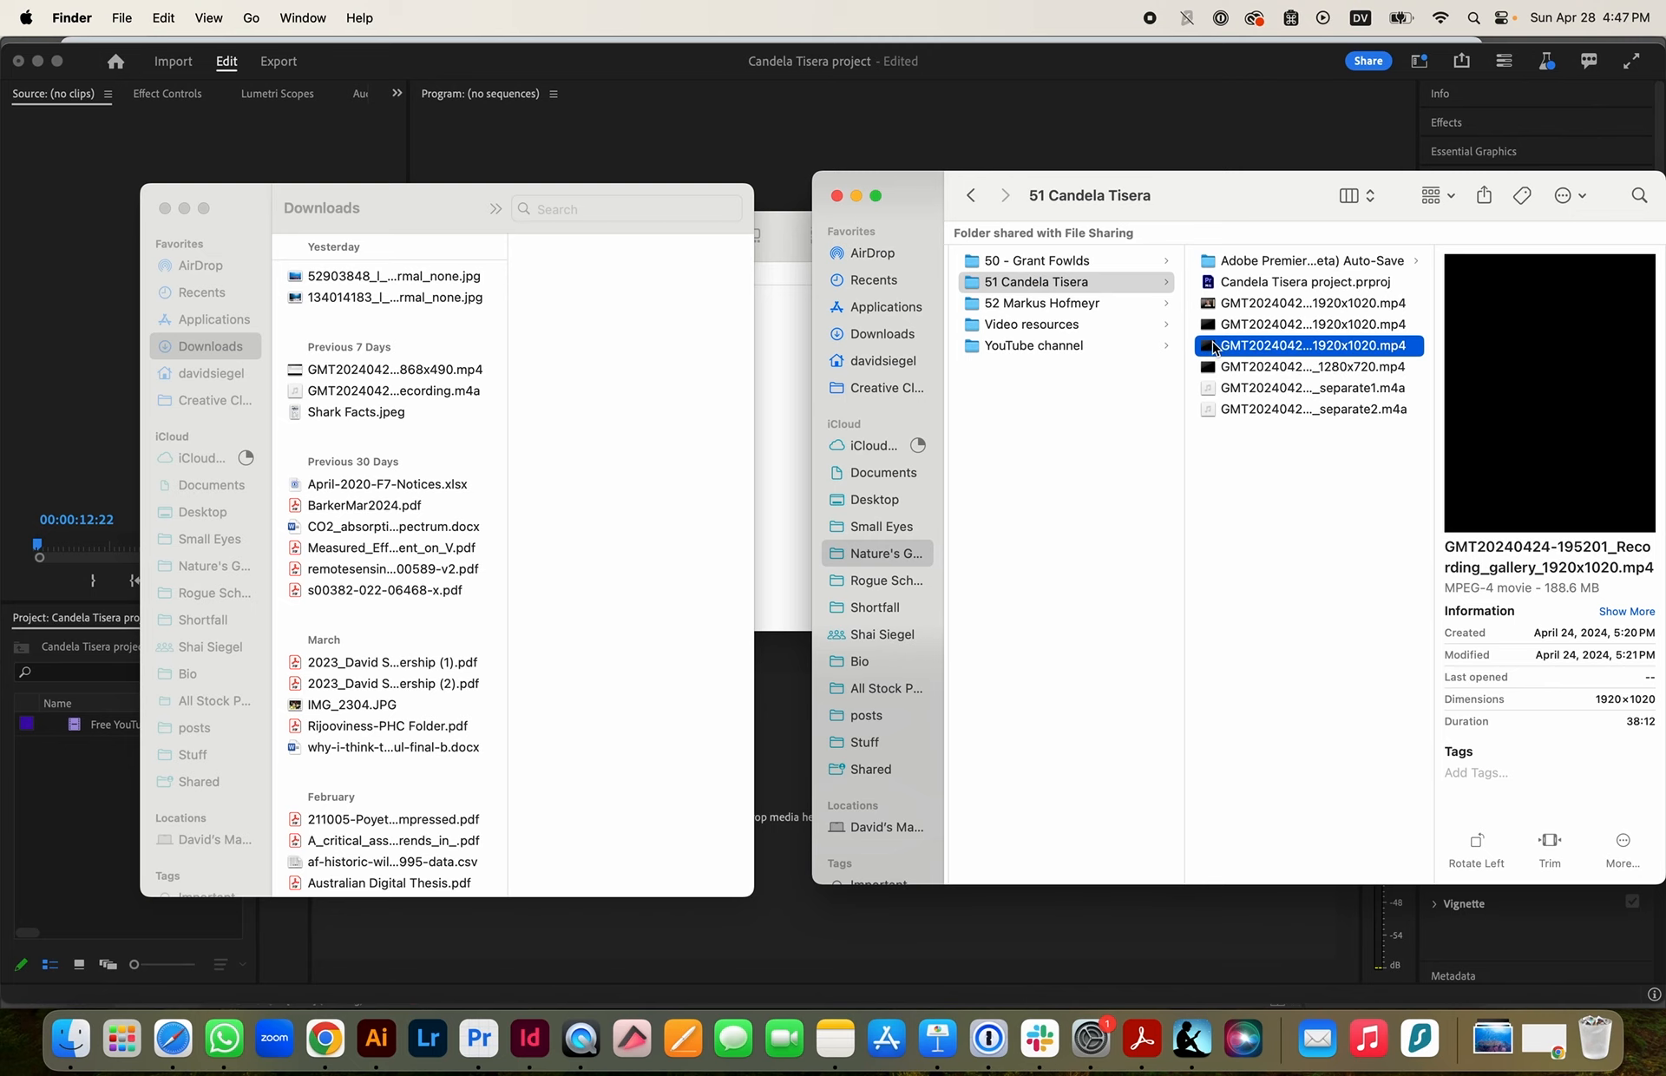
{"action": "left_click_drag", "start_coordinate": [1219, 347], "coordinate": [73, 805]}
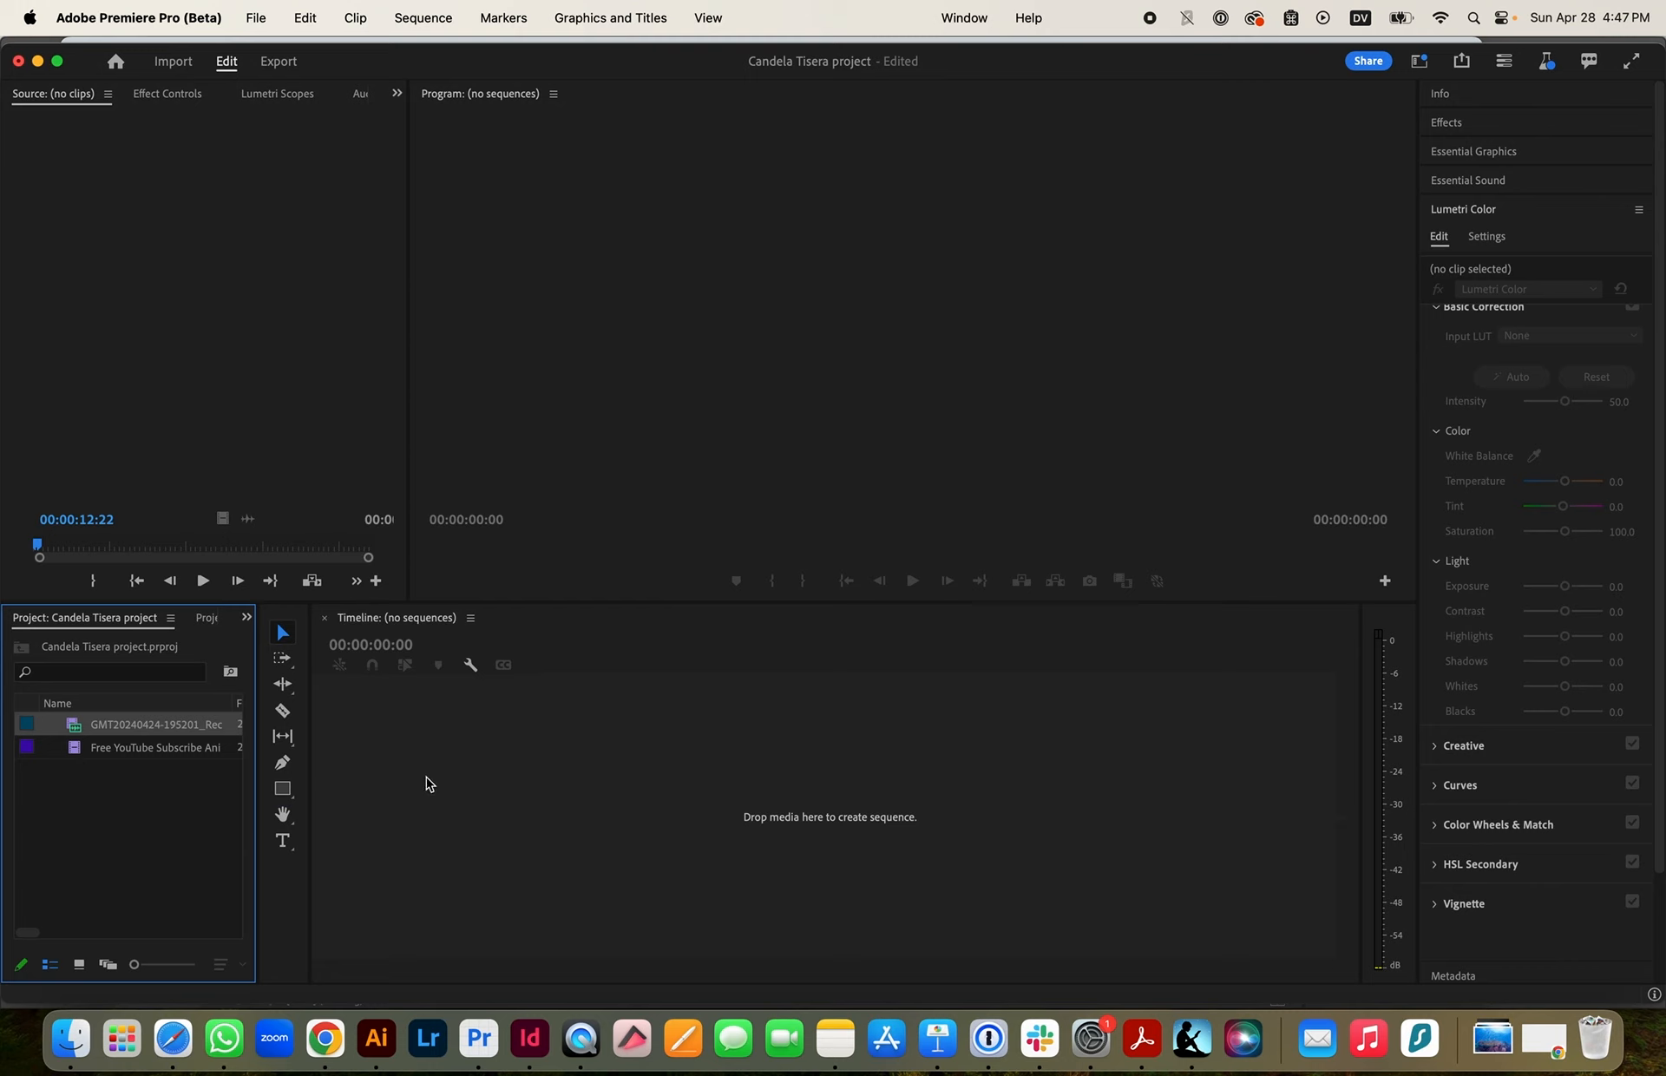
{"action": "right_click", "coordinate": [73, 730]}
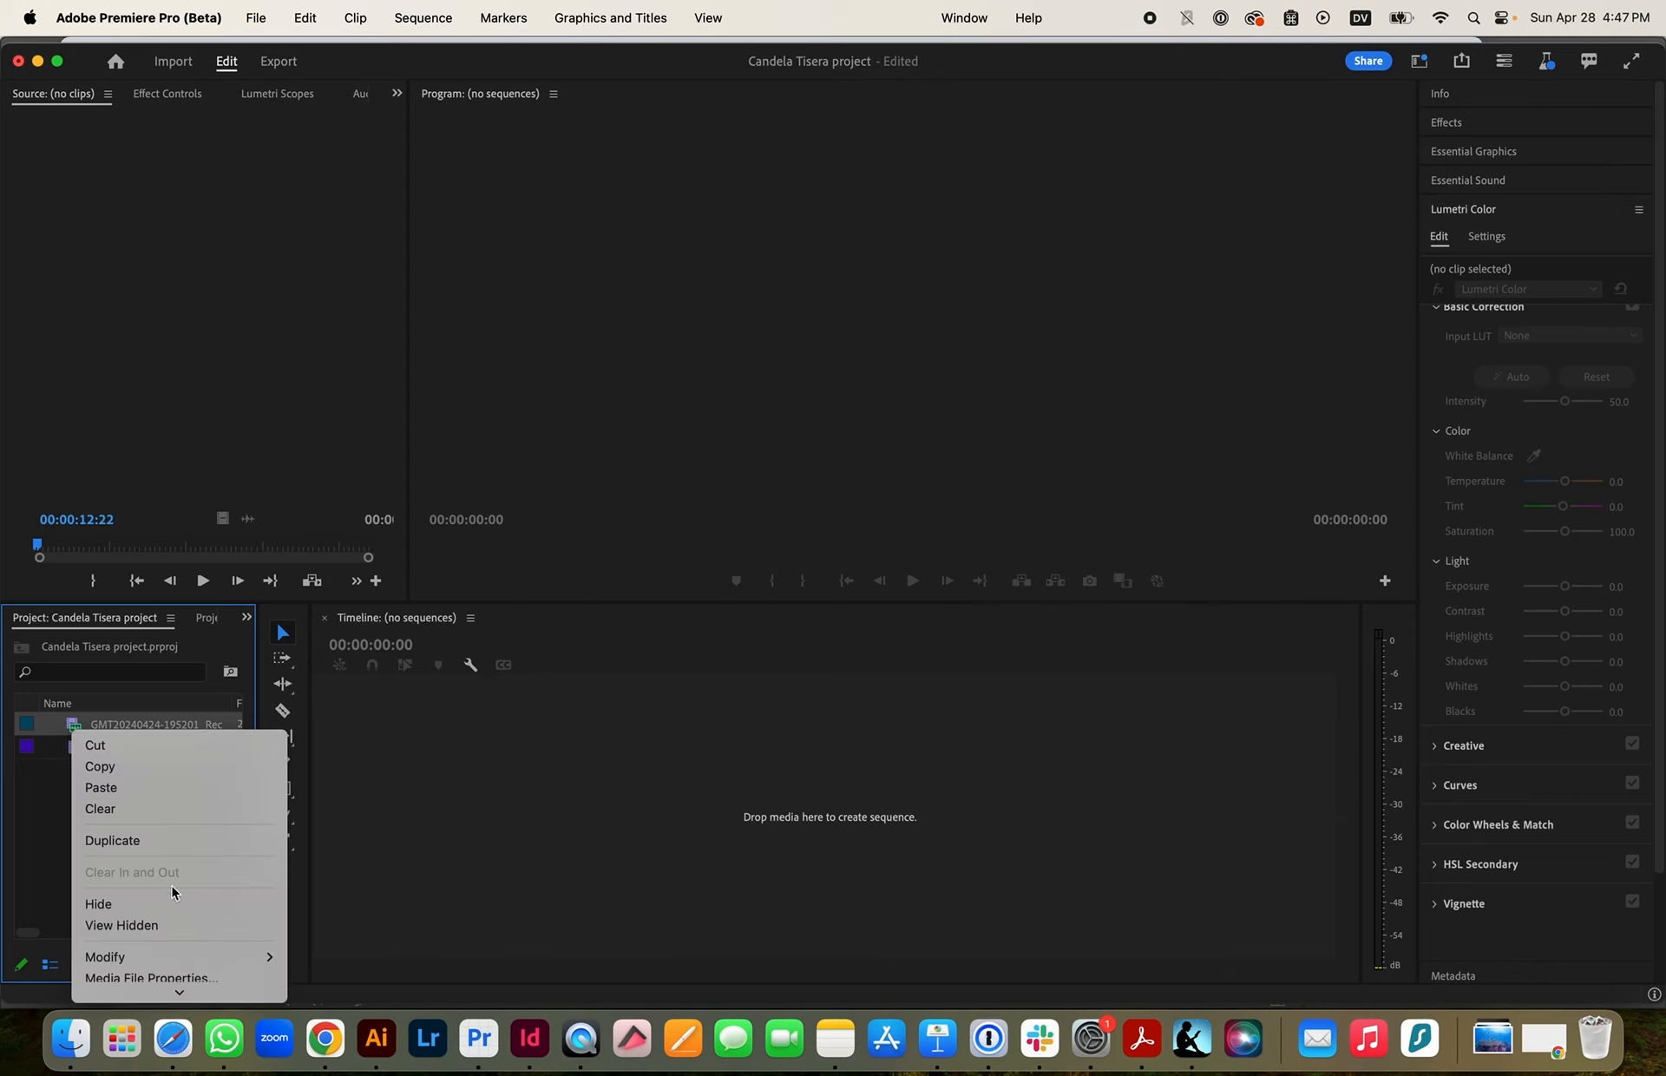
{"action": "scroll", "coordinate": [172, 911], "scroll_direction": "down", "scroll_amount": 2}
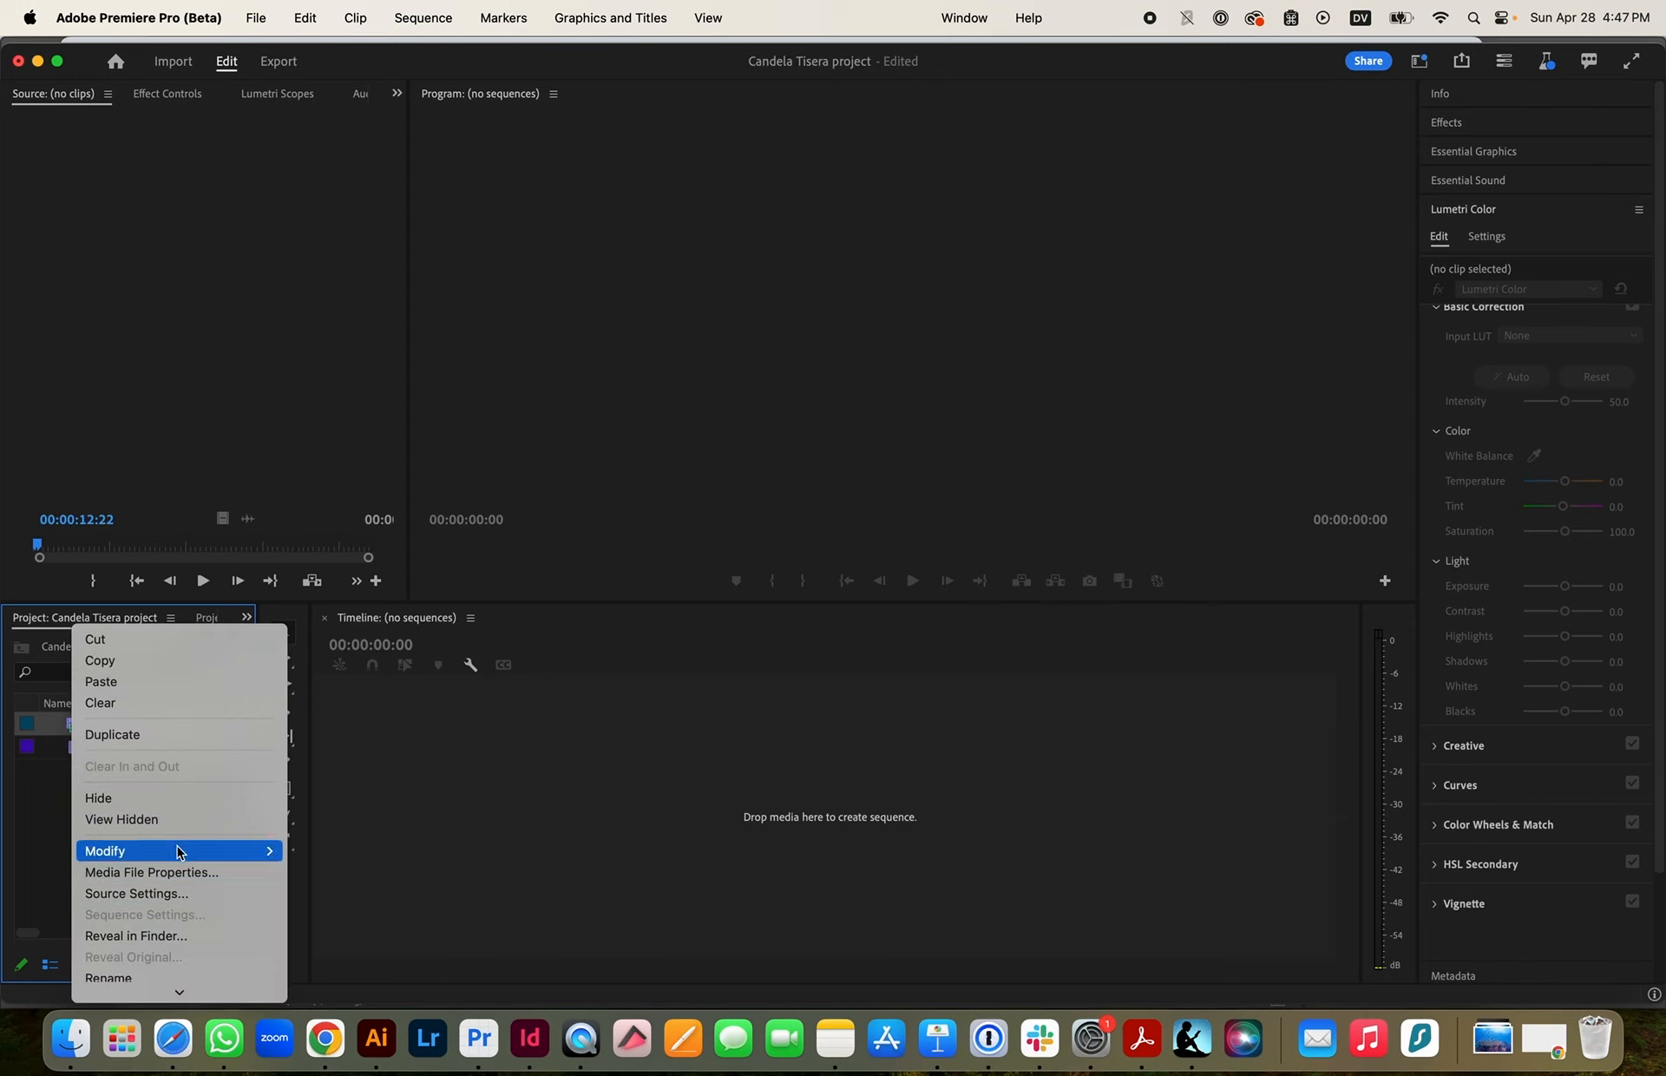
{"action": "mouse_move", "coordinate": [179, 853]}
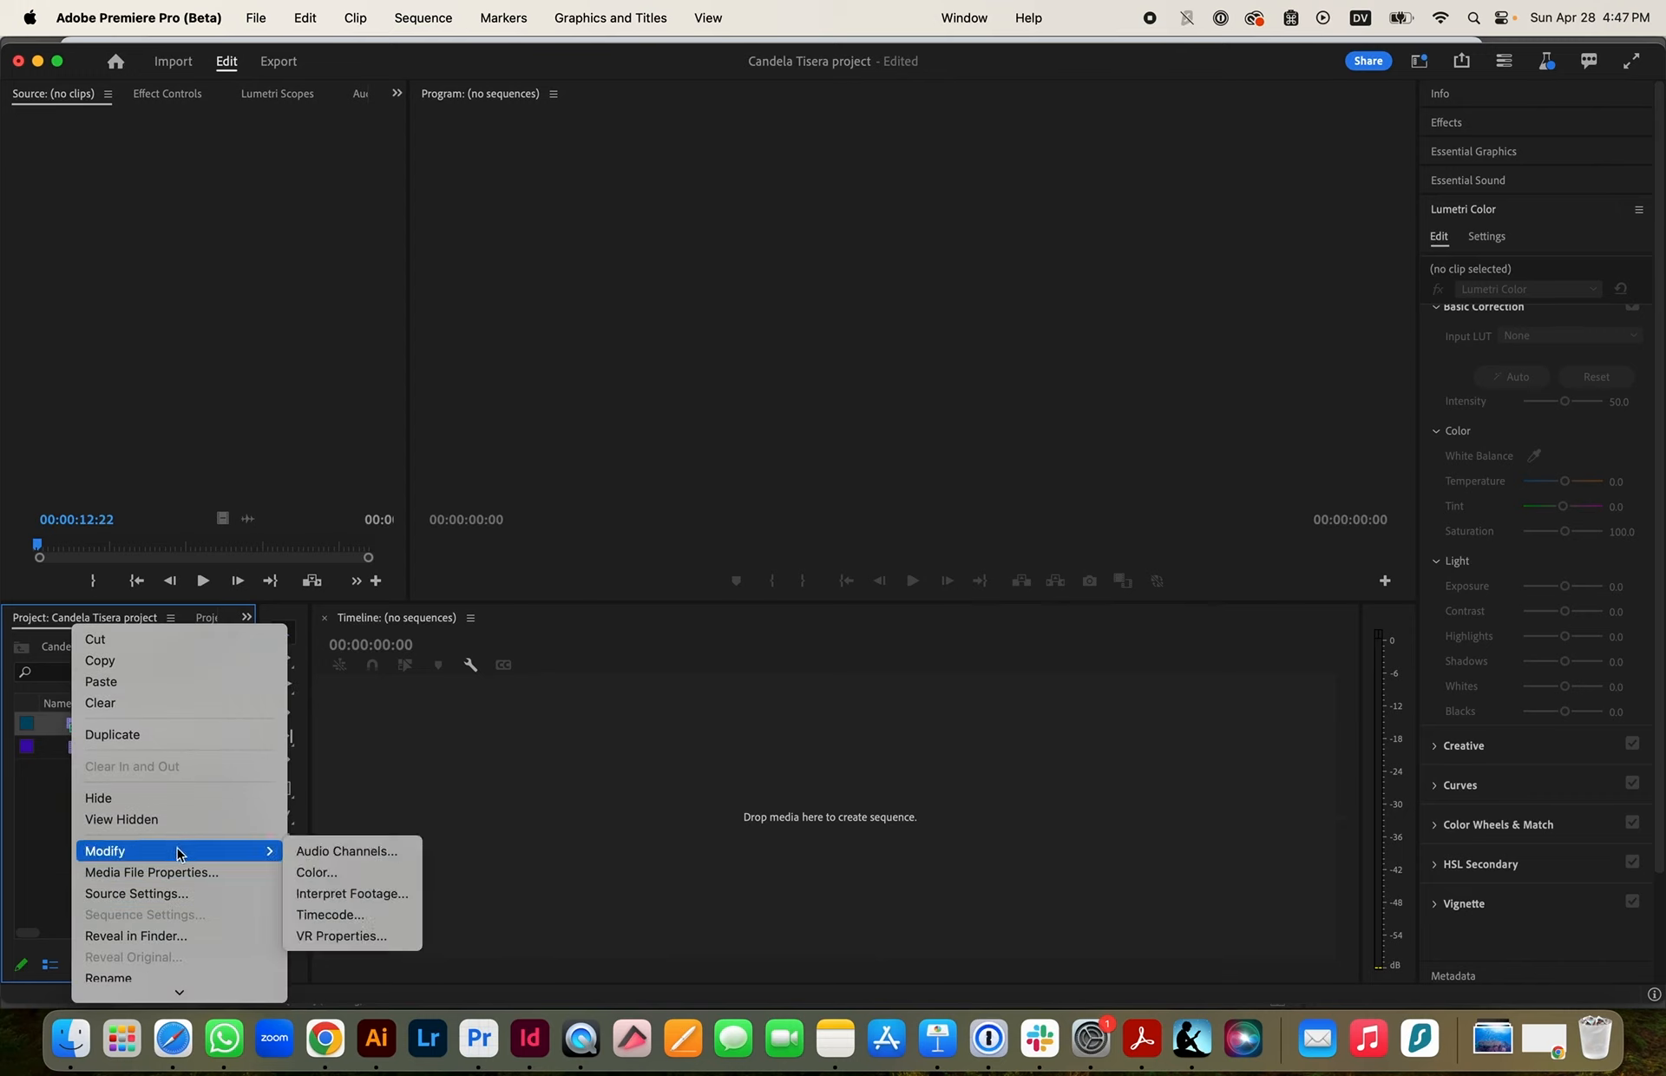
{"action": "left_click", "coordinate": [388, 854]}
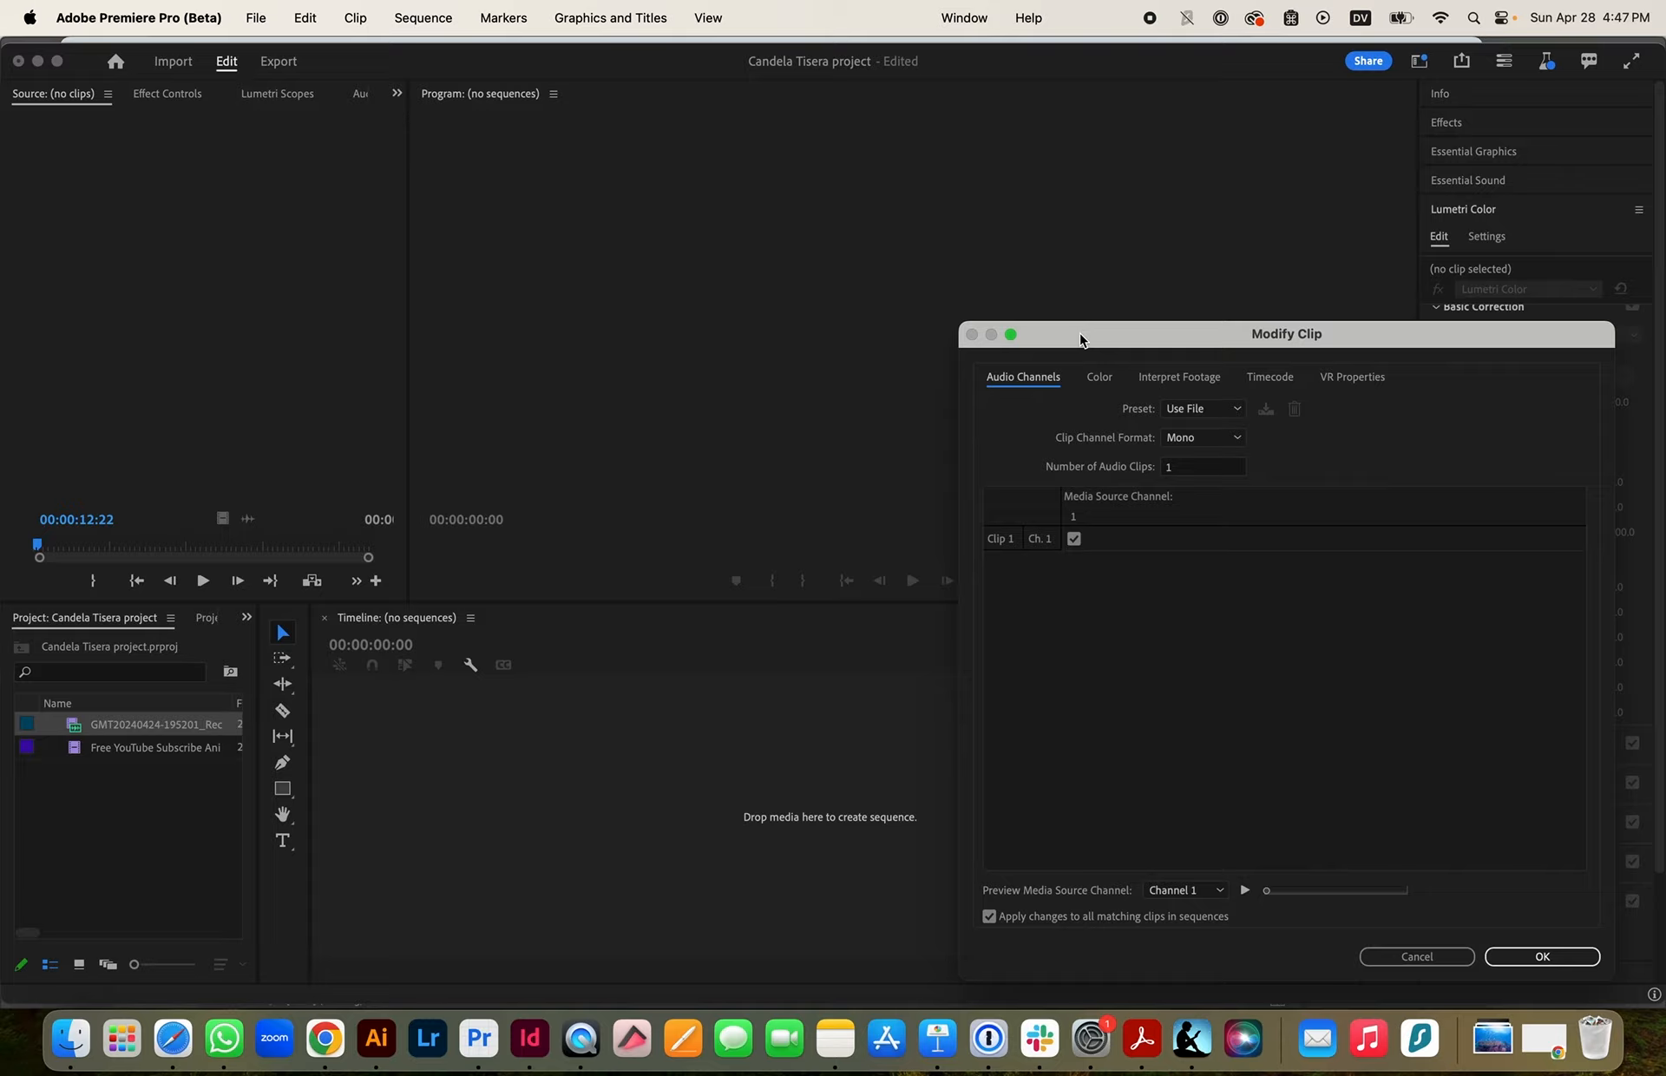
{"action": "left_click_drag", "start_coordinate": [1088, 339], "coordinate": [707, 305]}
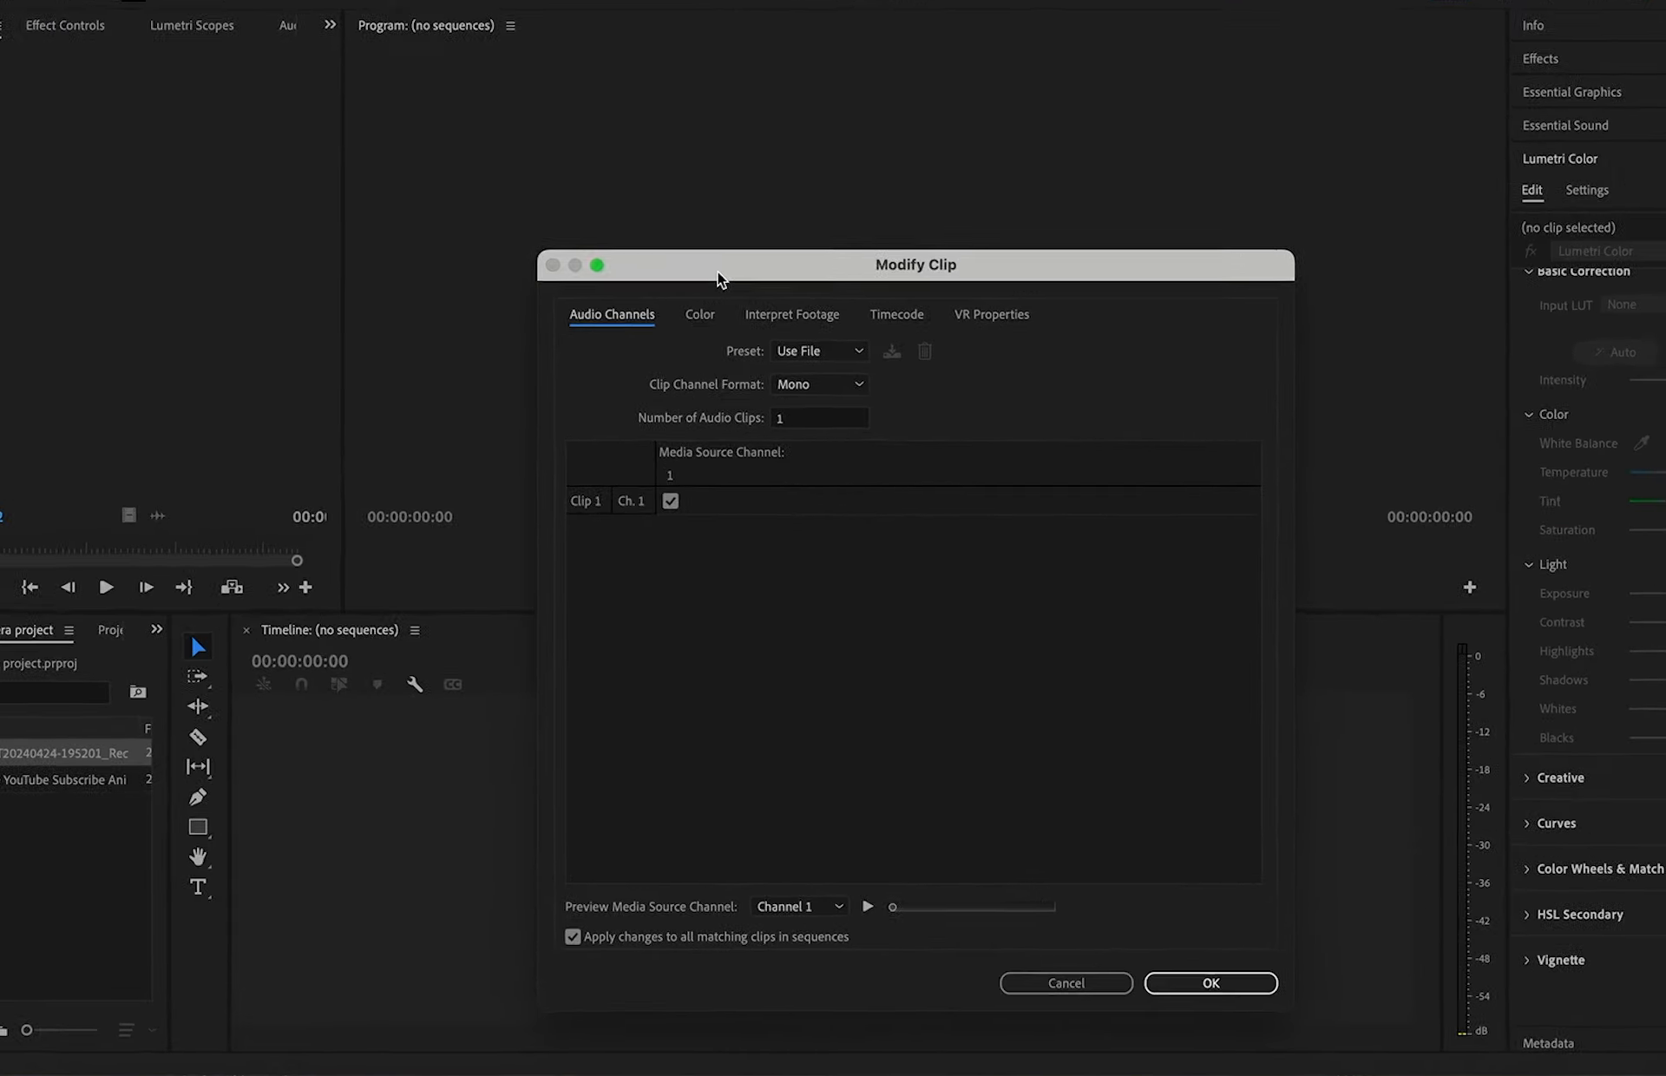
Apply the Mono audio preset with 2 audio clips, enabling media source channel 1 for clip 2 as well
{"action": "left_click", "coordinate": [829, 379]}
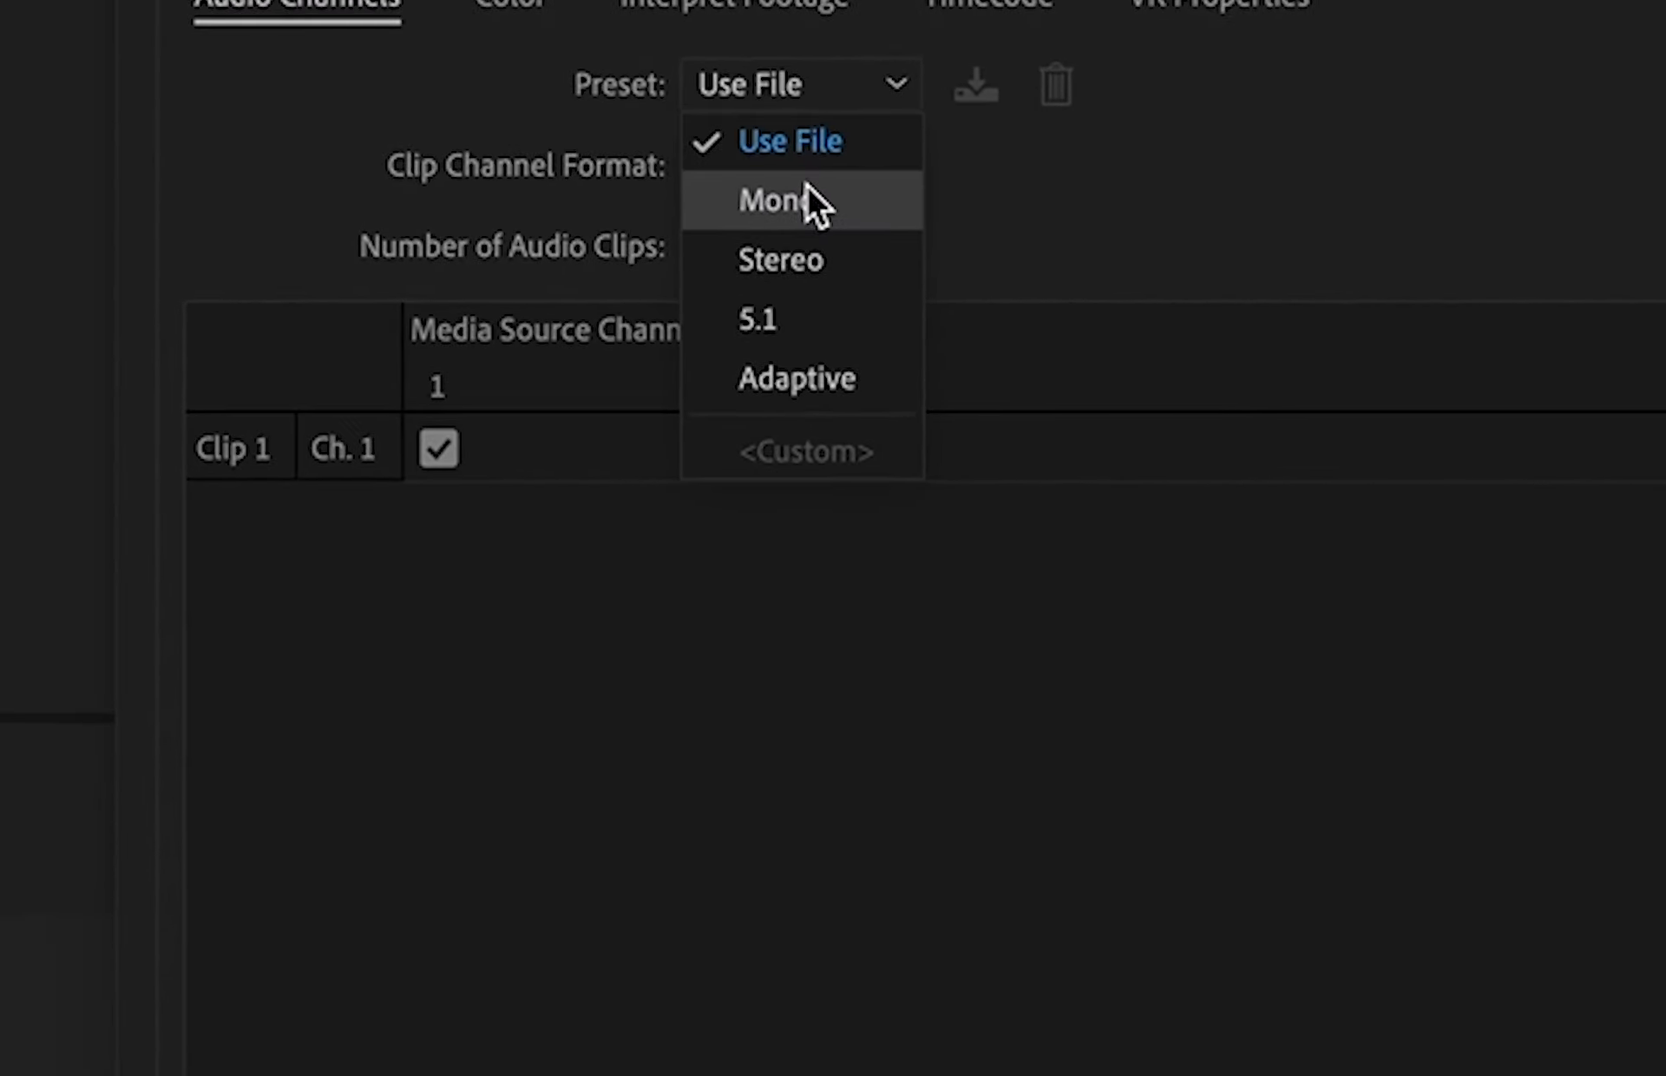
{"action": "left_click", "coordinate": [805, 234]}
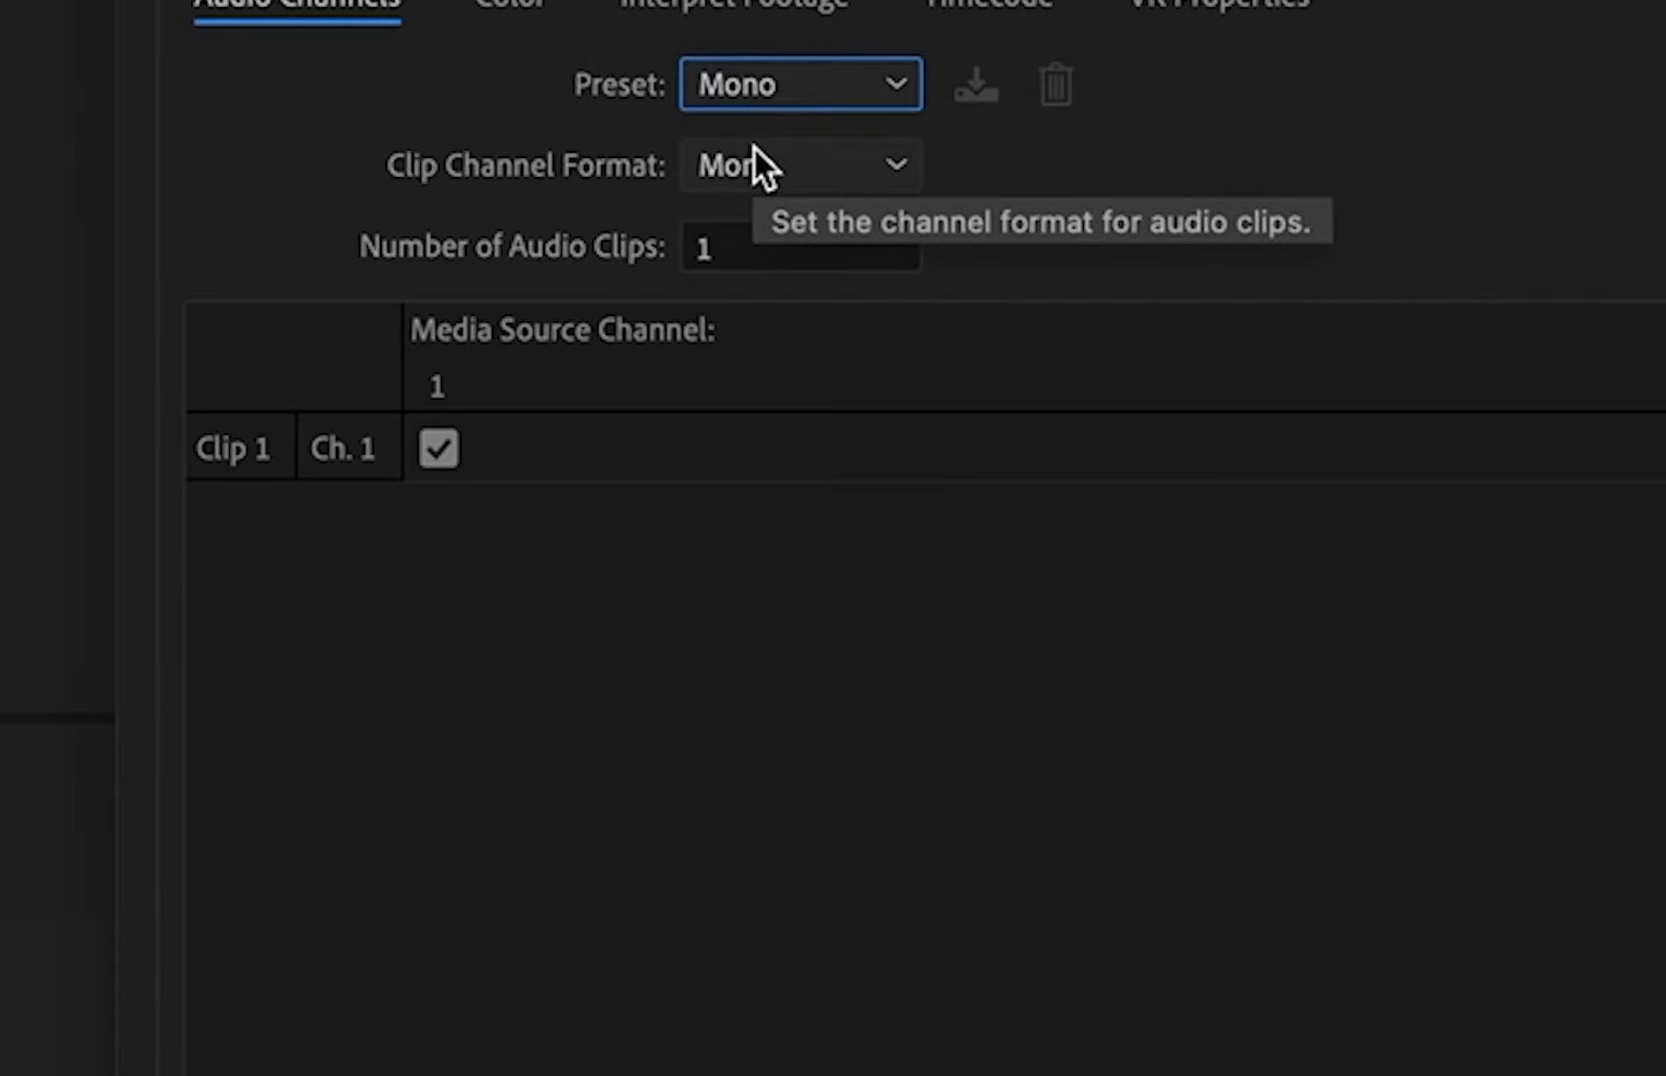
{"action": "left_click", "coordinate": [742, 250]}
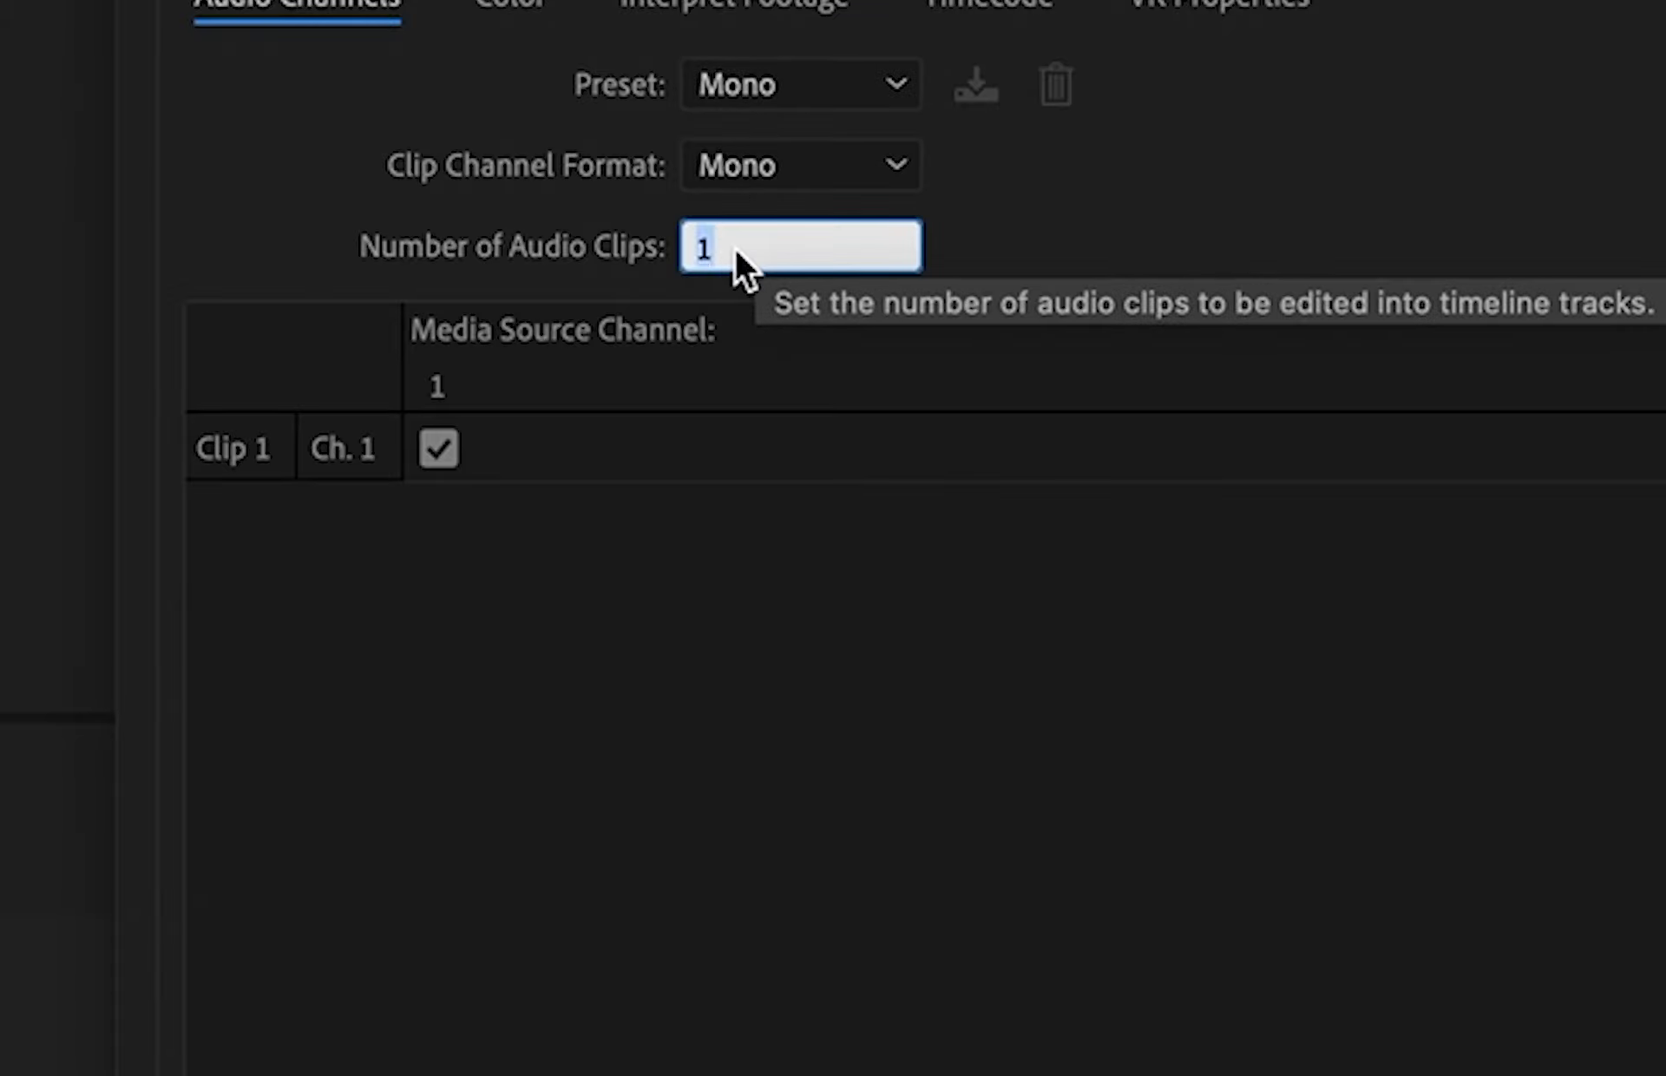
{"action": "type", "text": "2"}
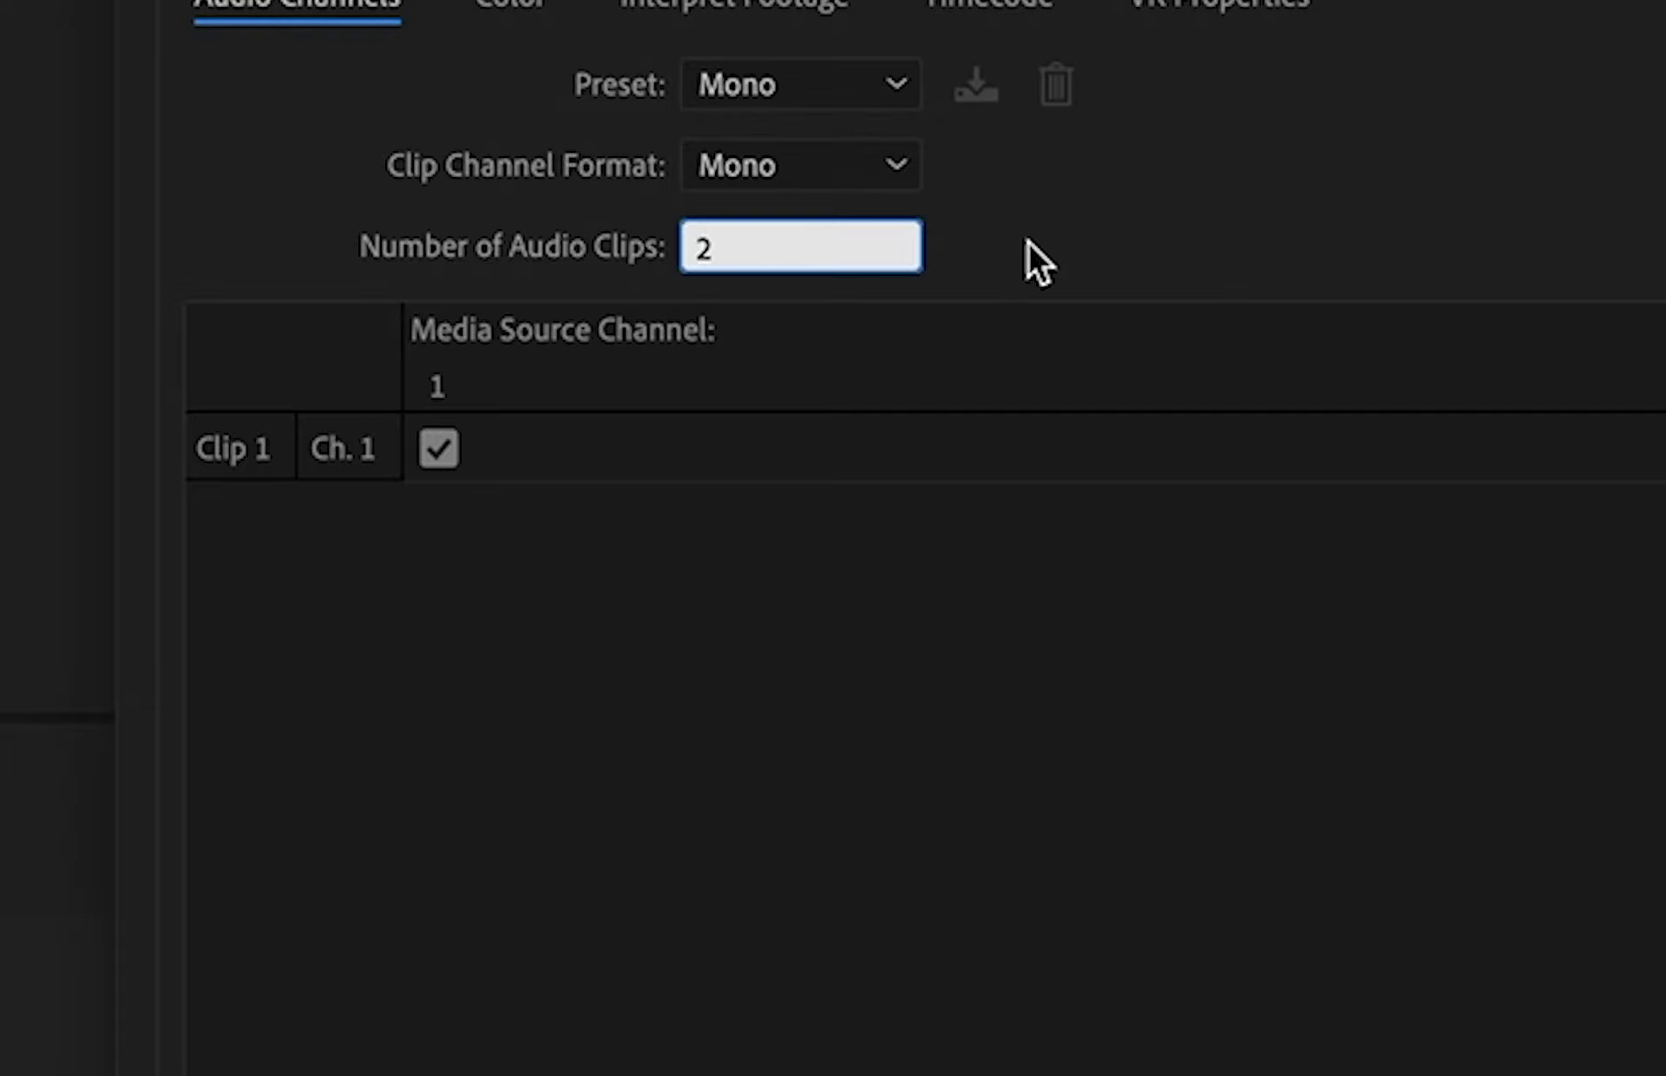
{"action": "left_click", "coordinate": [1114, 227]}
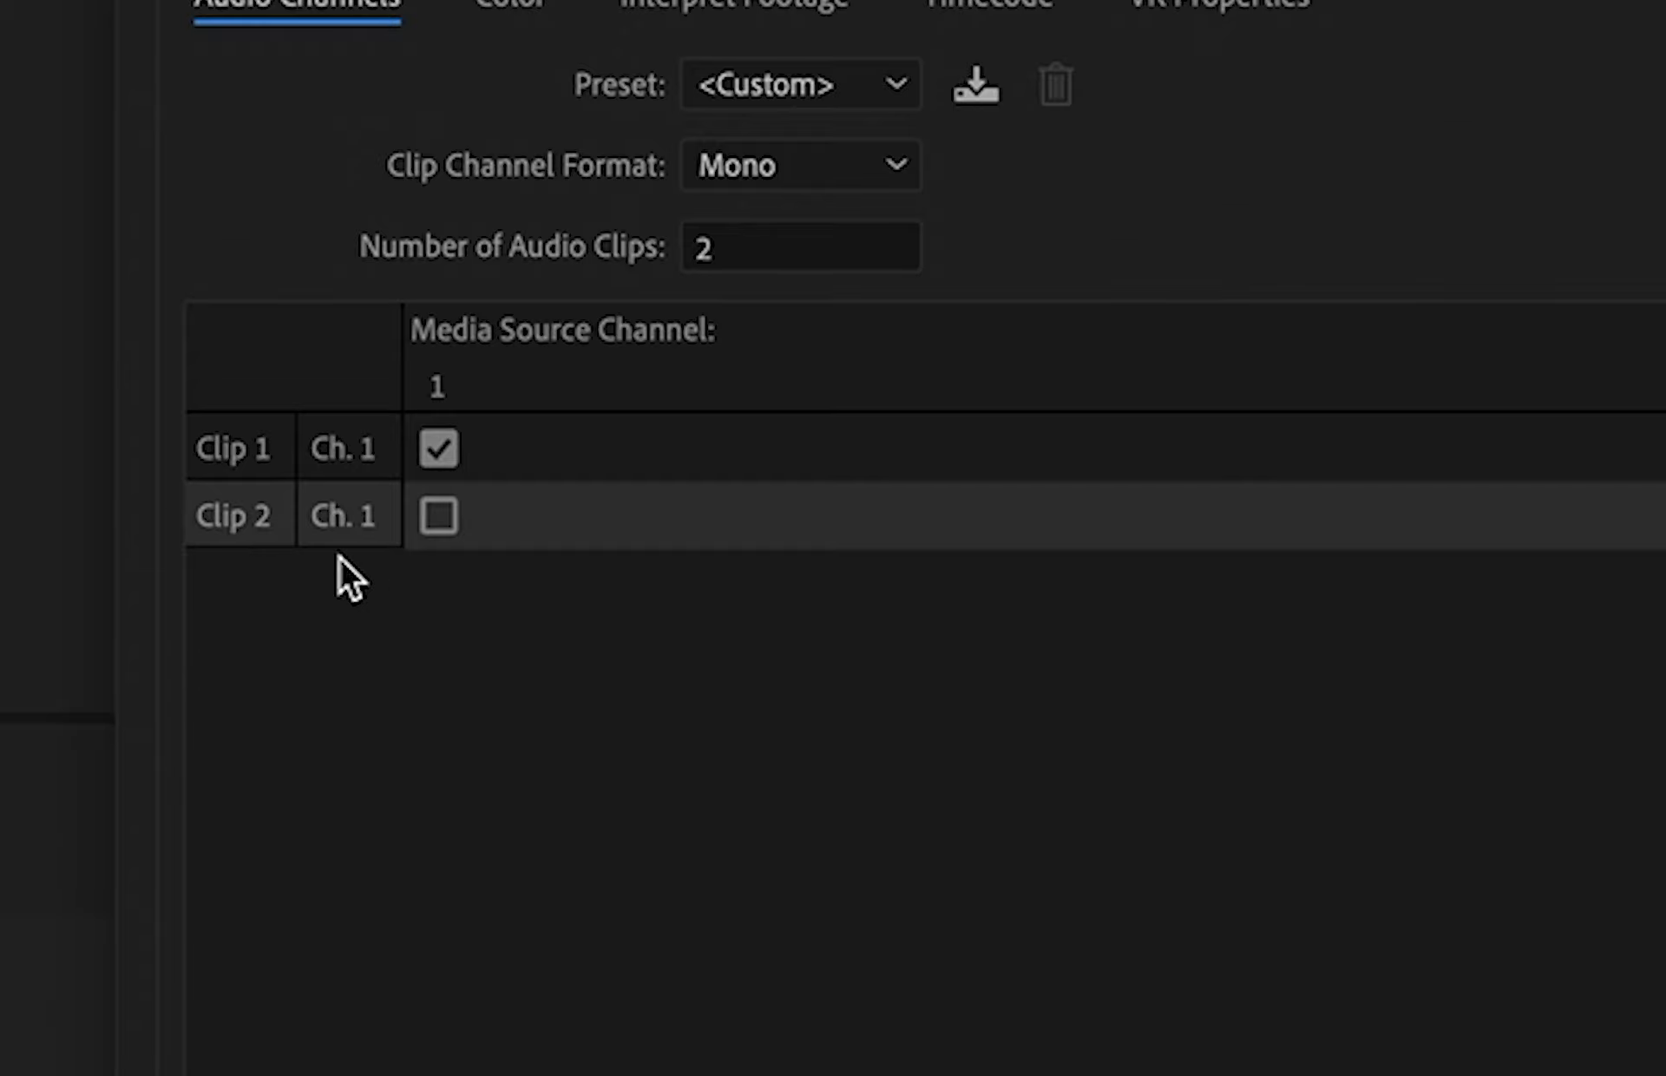
{"action": "left_click", "coordinate": [436, 516]}
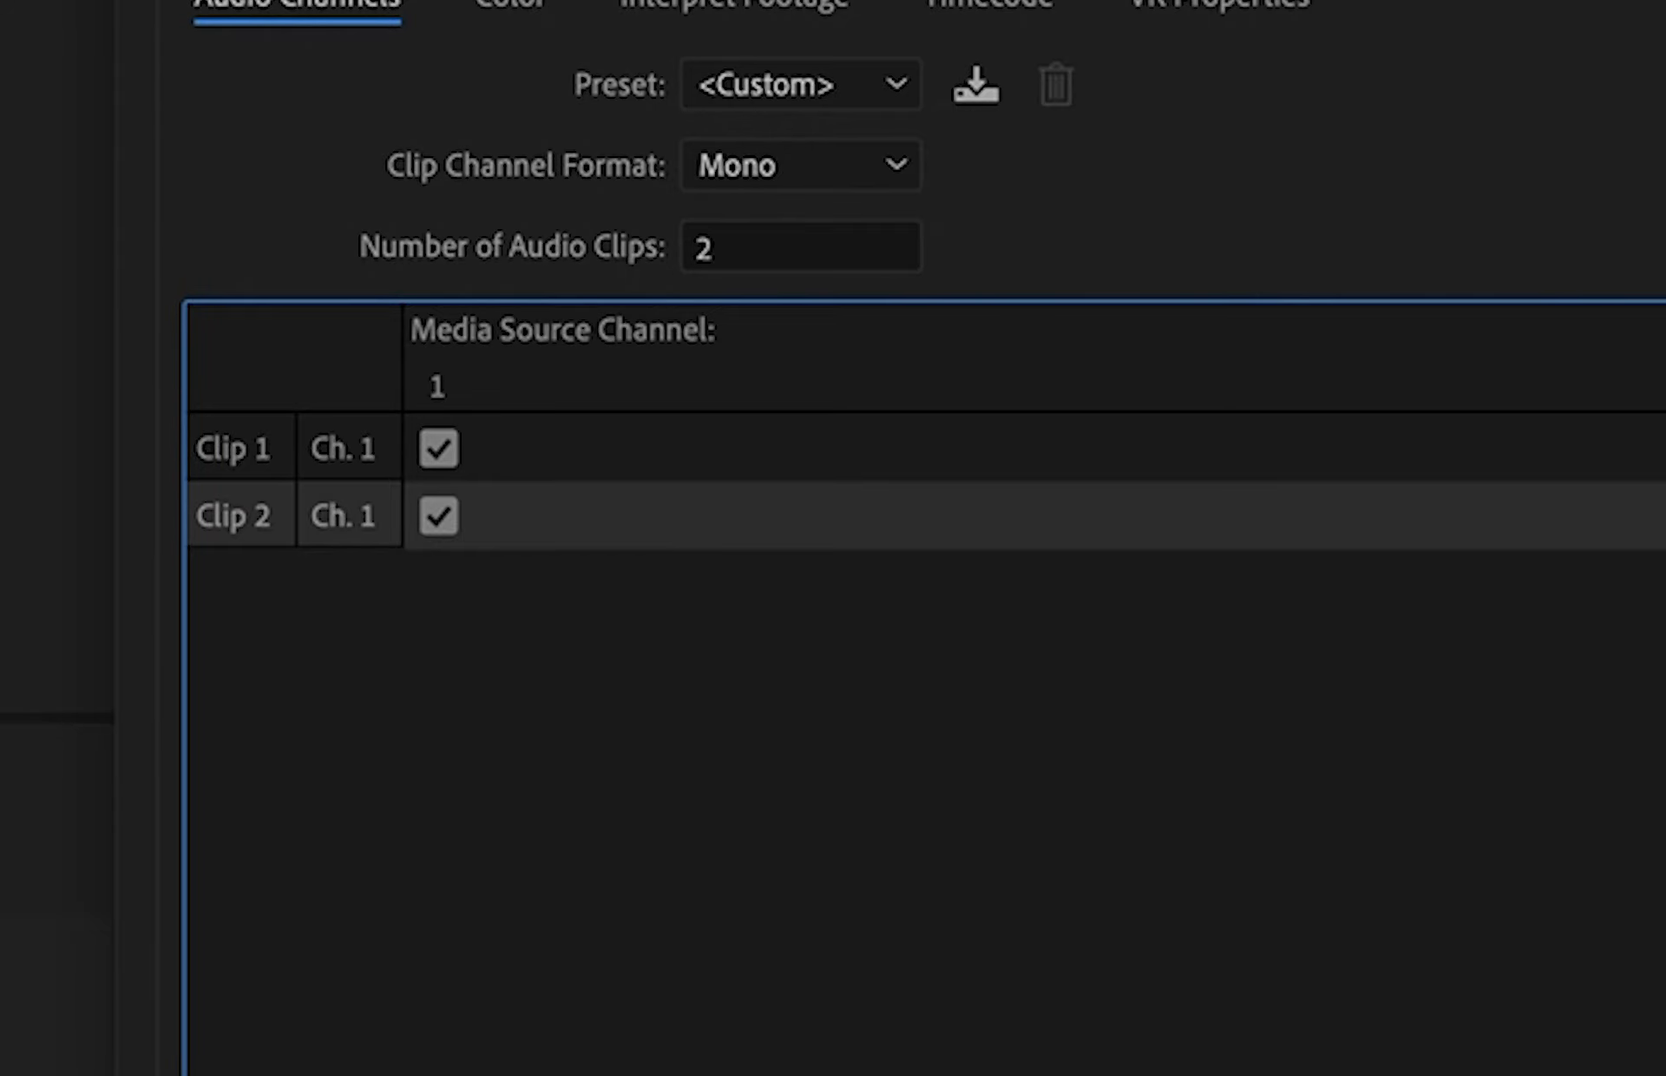
{"action": "key", "text": "Return"}
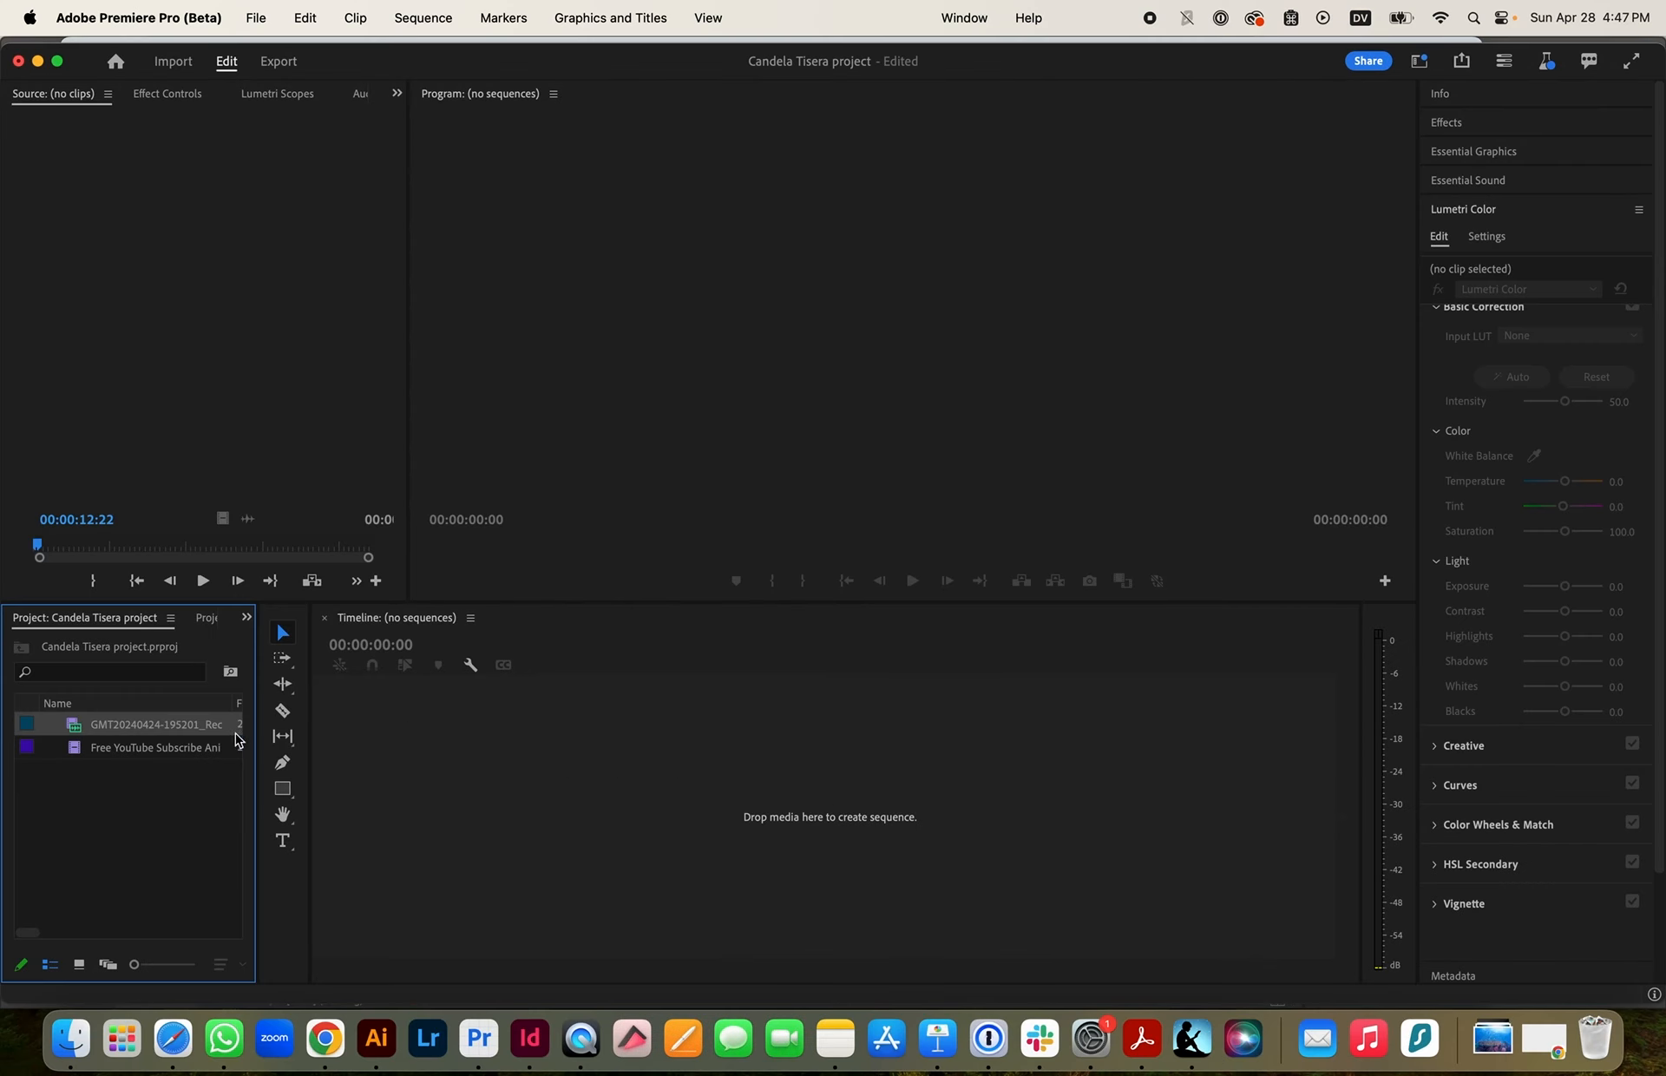
Create a sequence from the gallery recording and play a short passage from about 00:02:57 to check its audio level
{"action": "left_click_drag", "start_coordinate": [73, 731], "coordinate": [340, 790]}
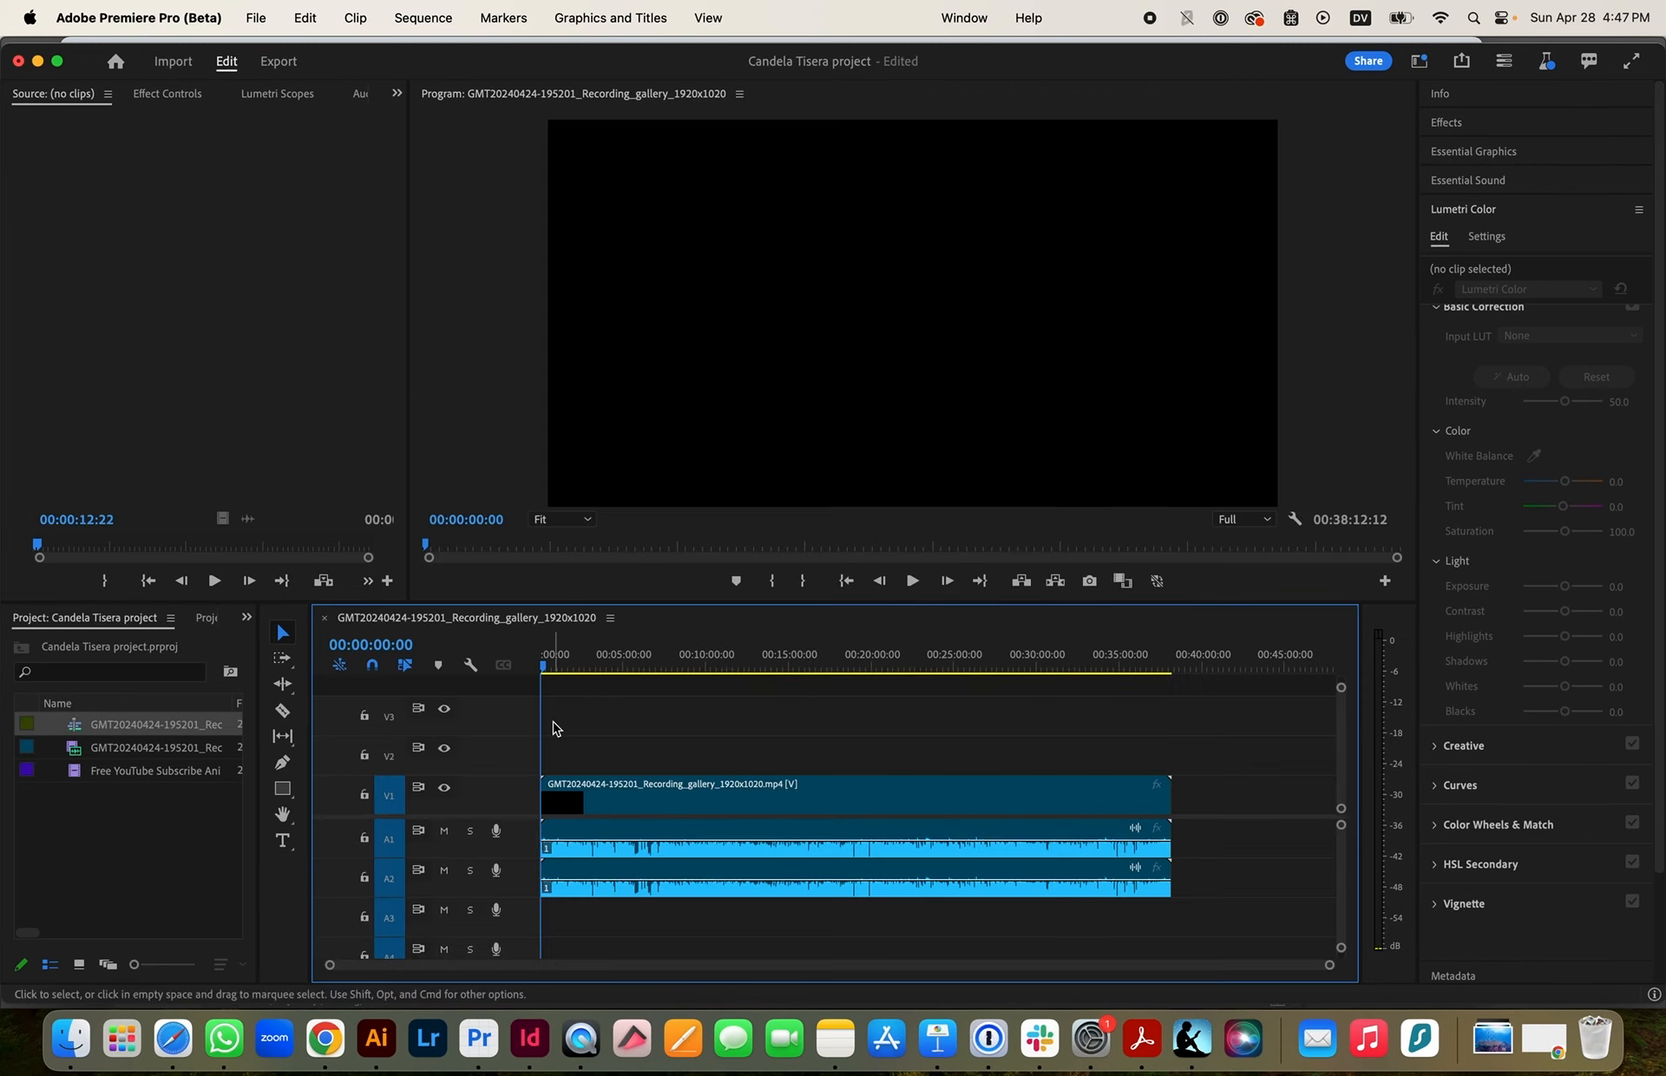
{"action": "left_click", "coordinate": [589, 668]}
{"action": "key", "text": "space"}
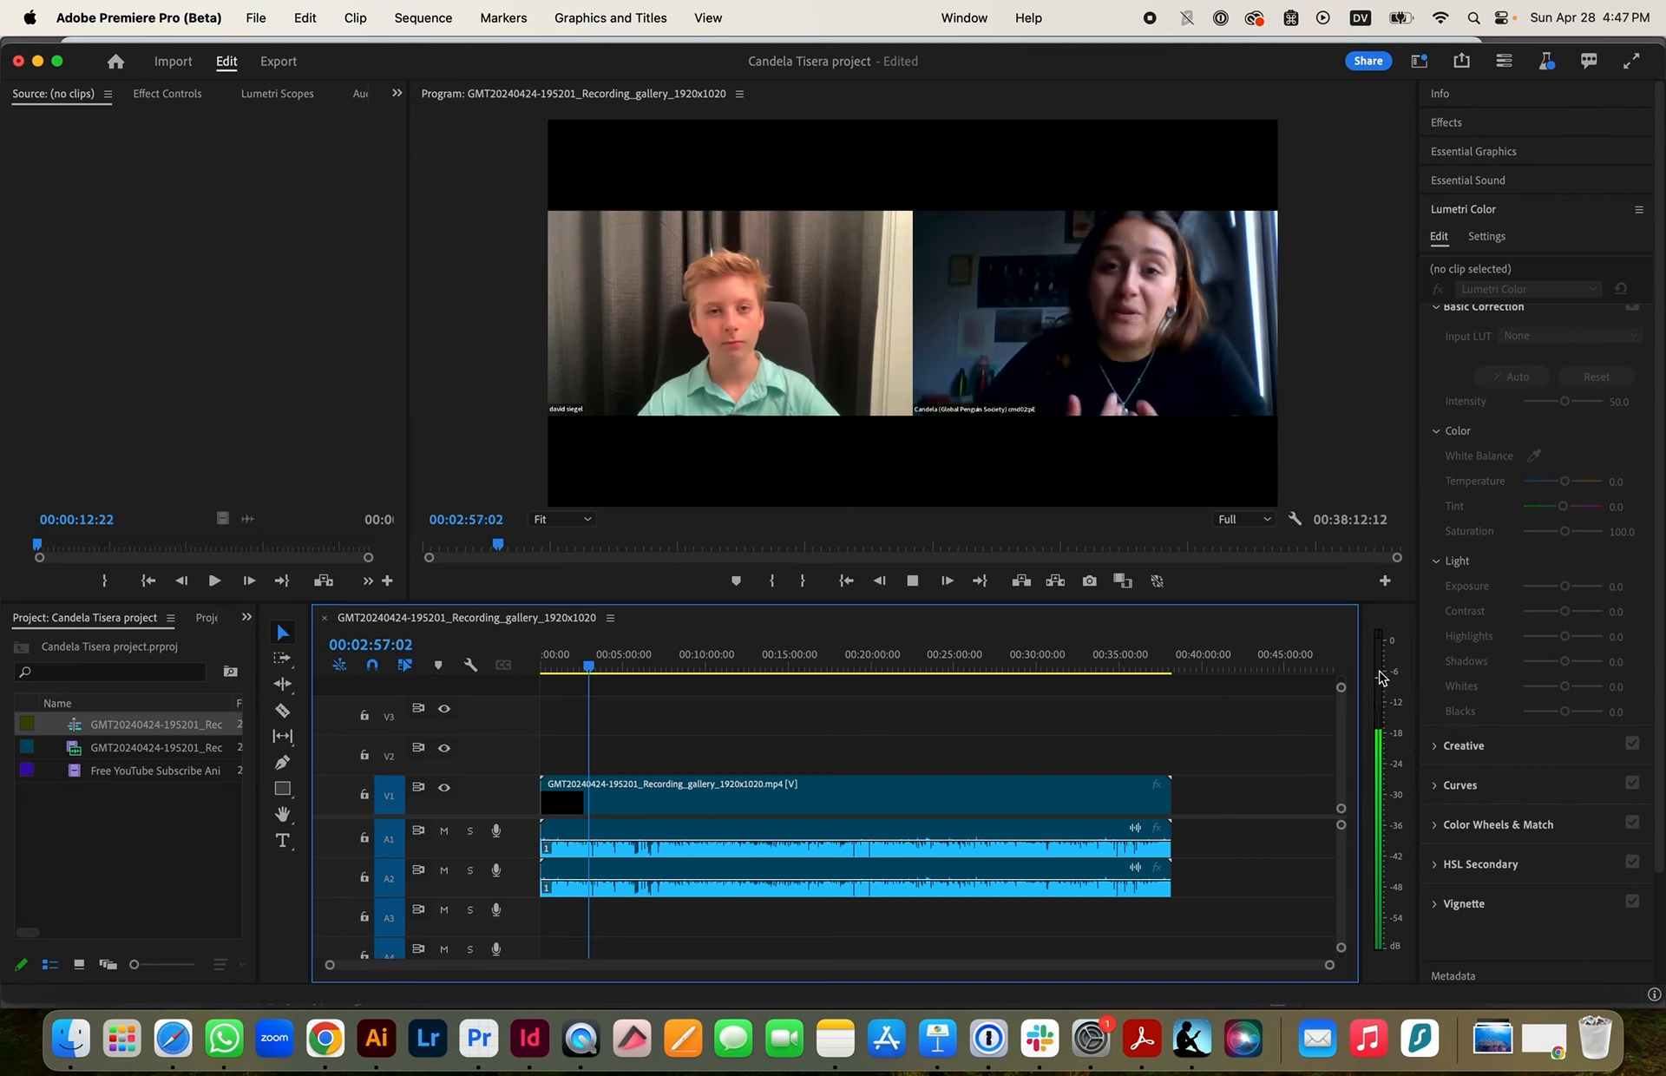
{"action": "key", "text": "space"}
{"action": "key", "text": "space"}
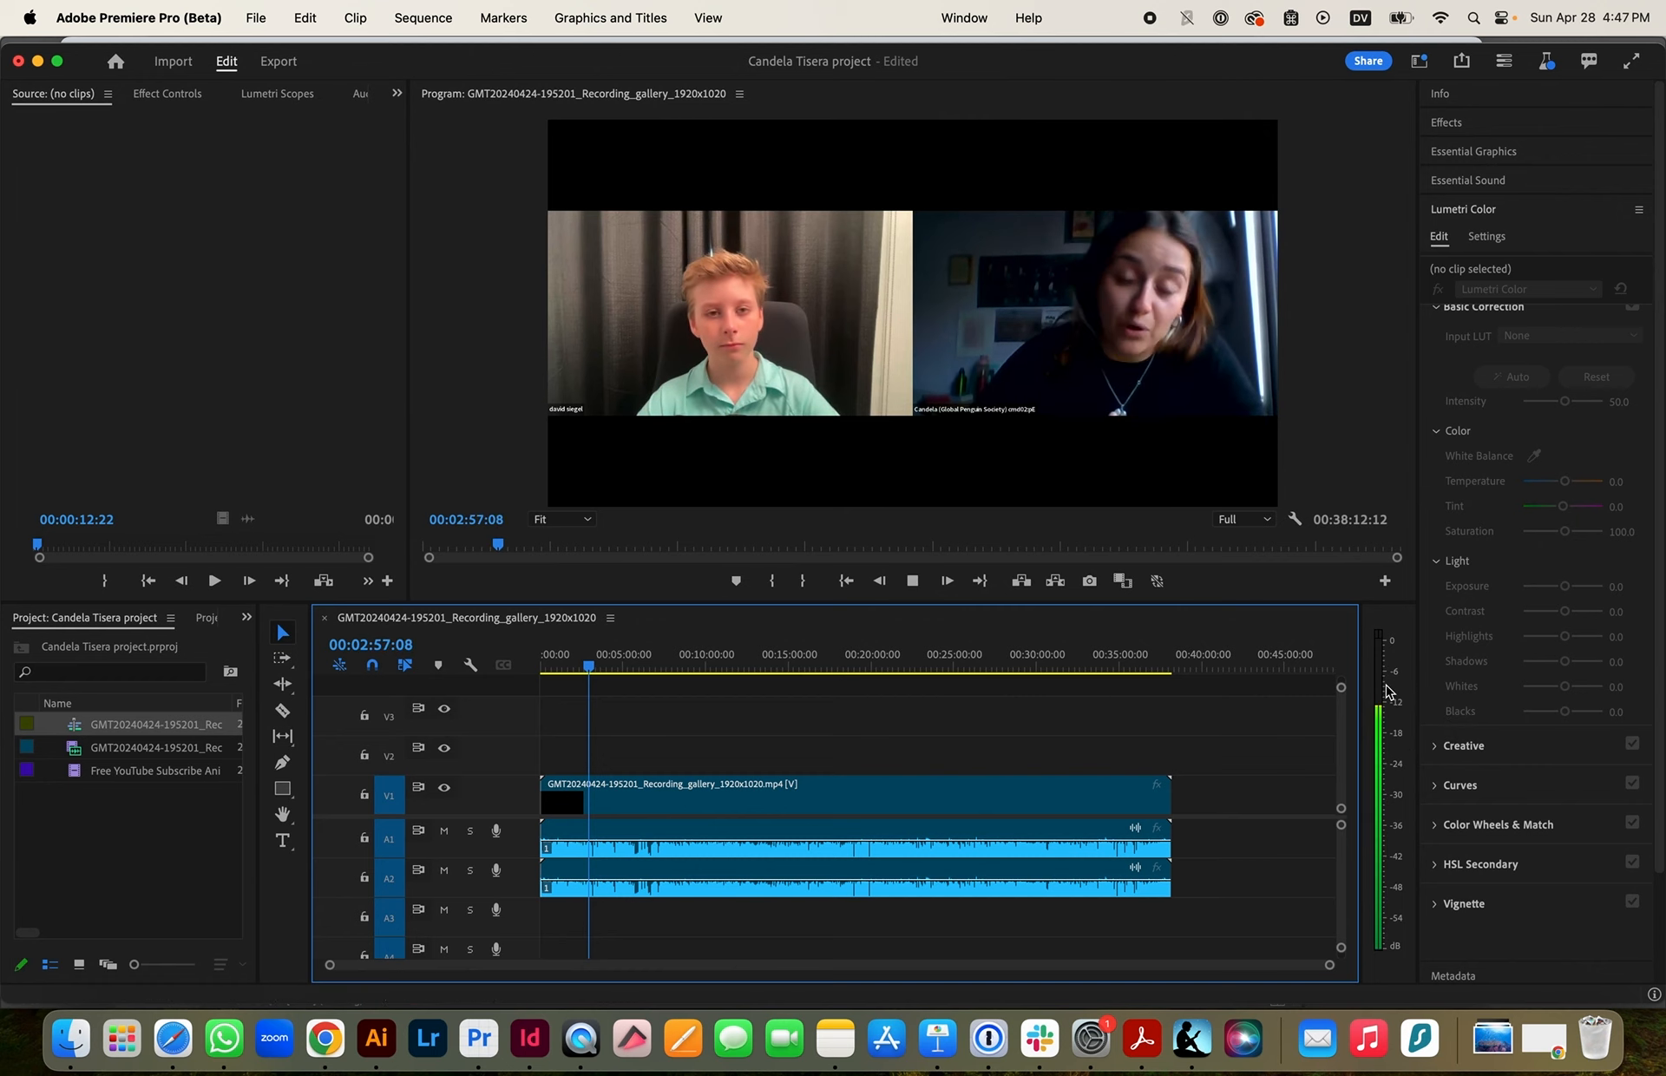
{"action": "key", "text": "space"}
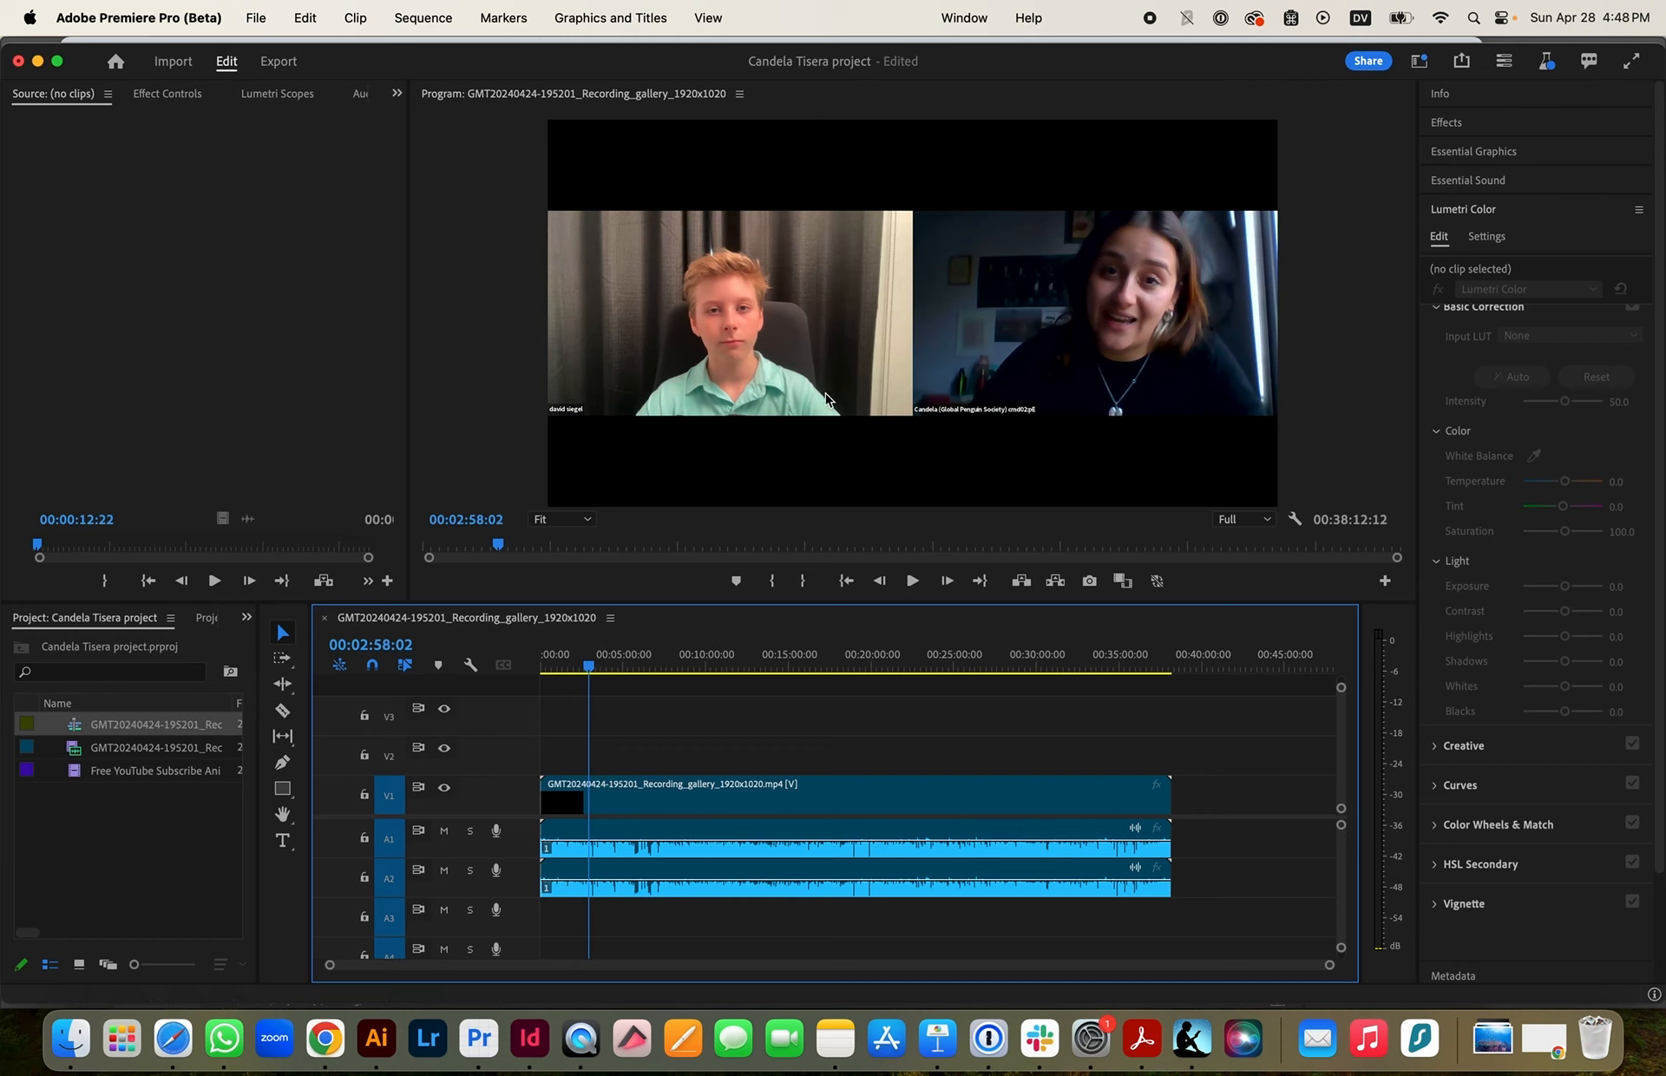
Unlink the recording's video from its audio and duplicate the video clip onto track V2
{"action": "right_click", "coordinate": [638, 796]}
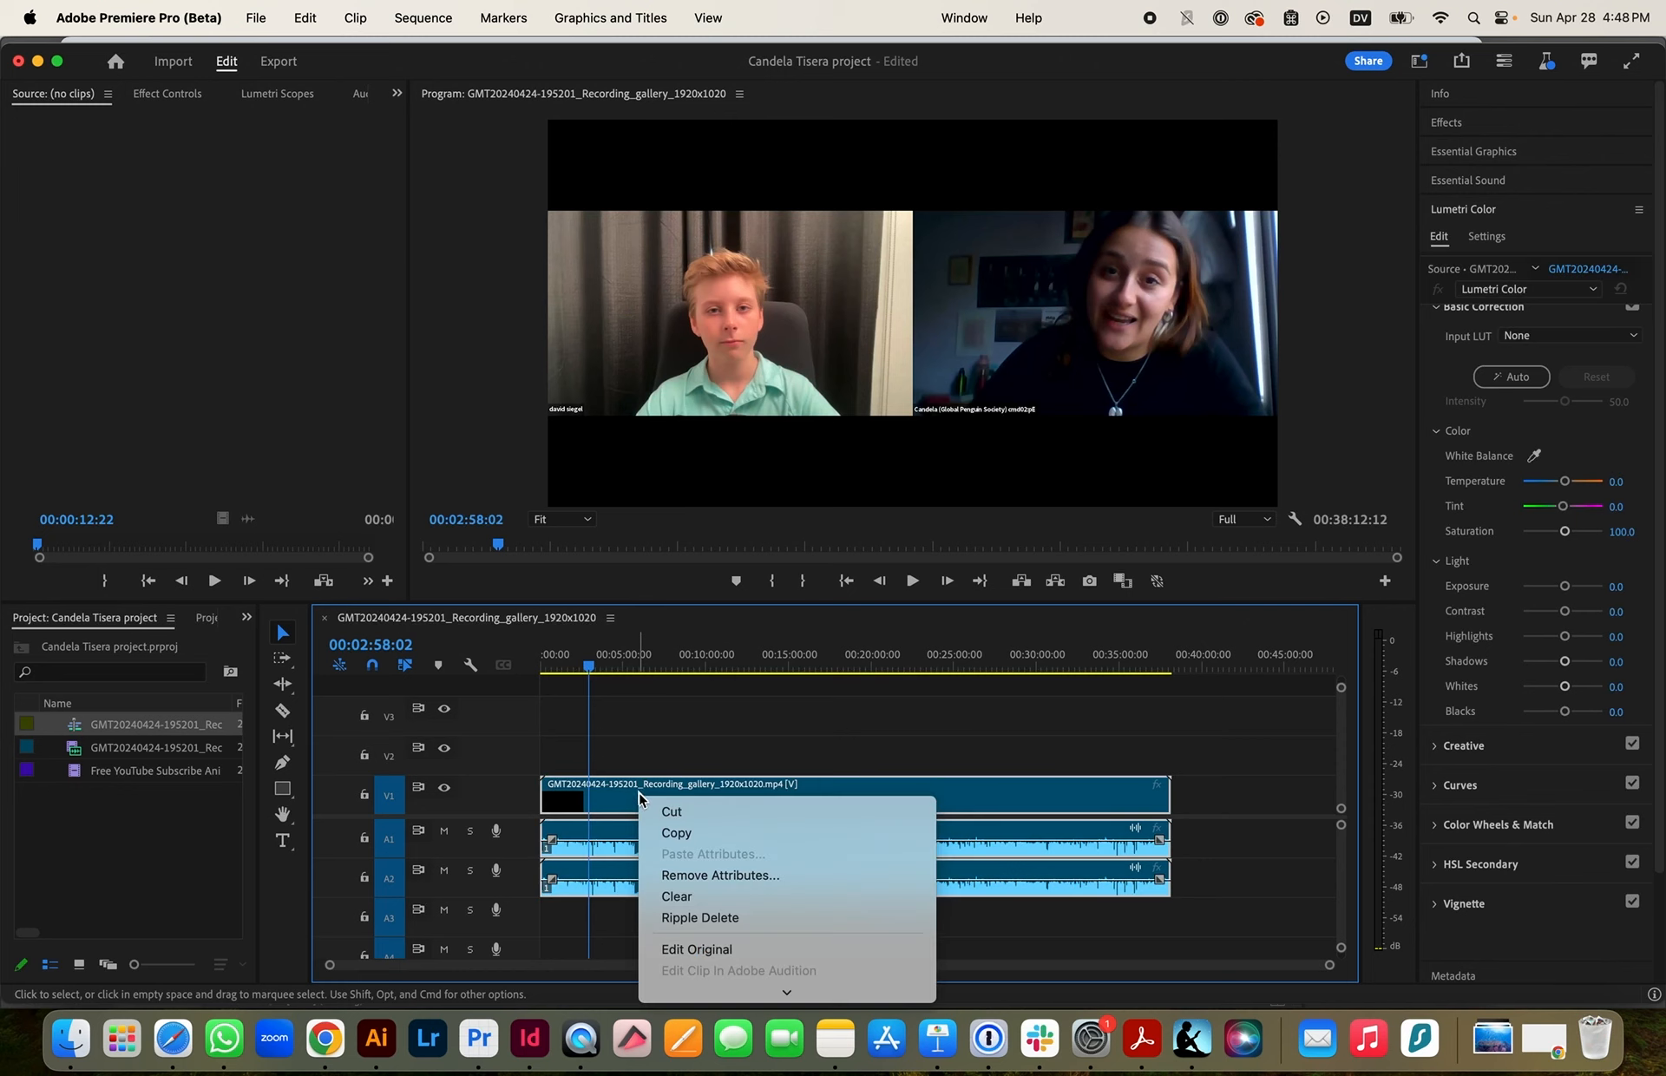
{"action": "scroll", "coordinate": [677, 877], "scroll_direction": "down", "scroll_amount": 5}
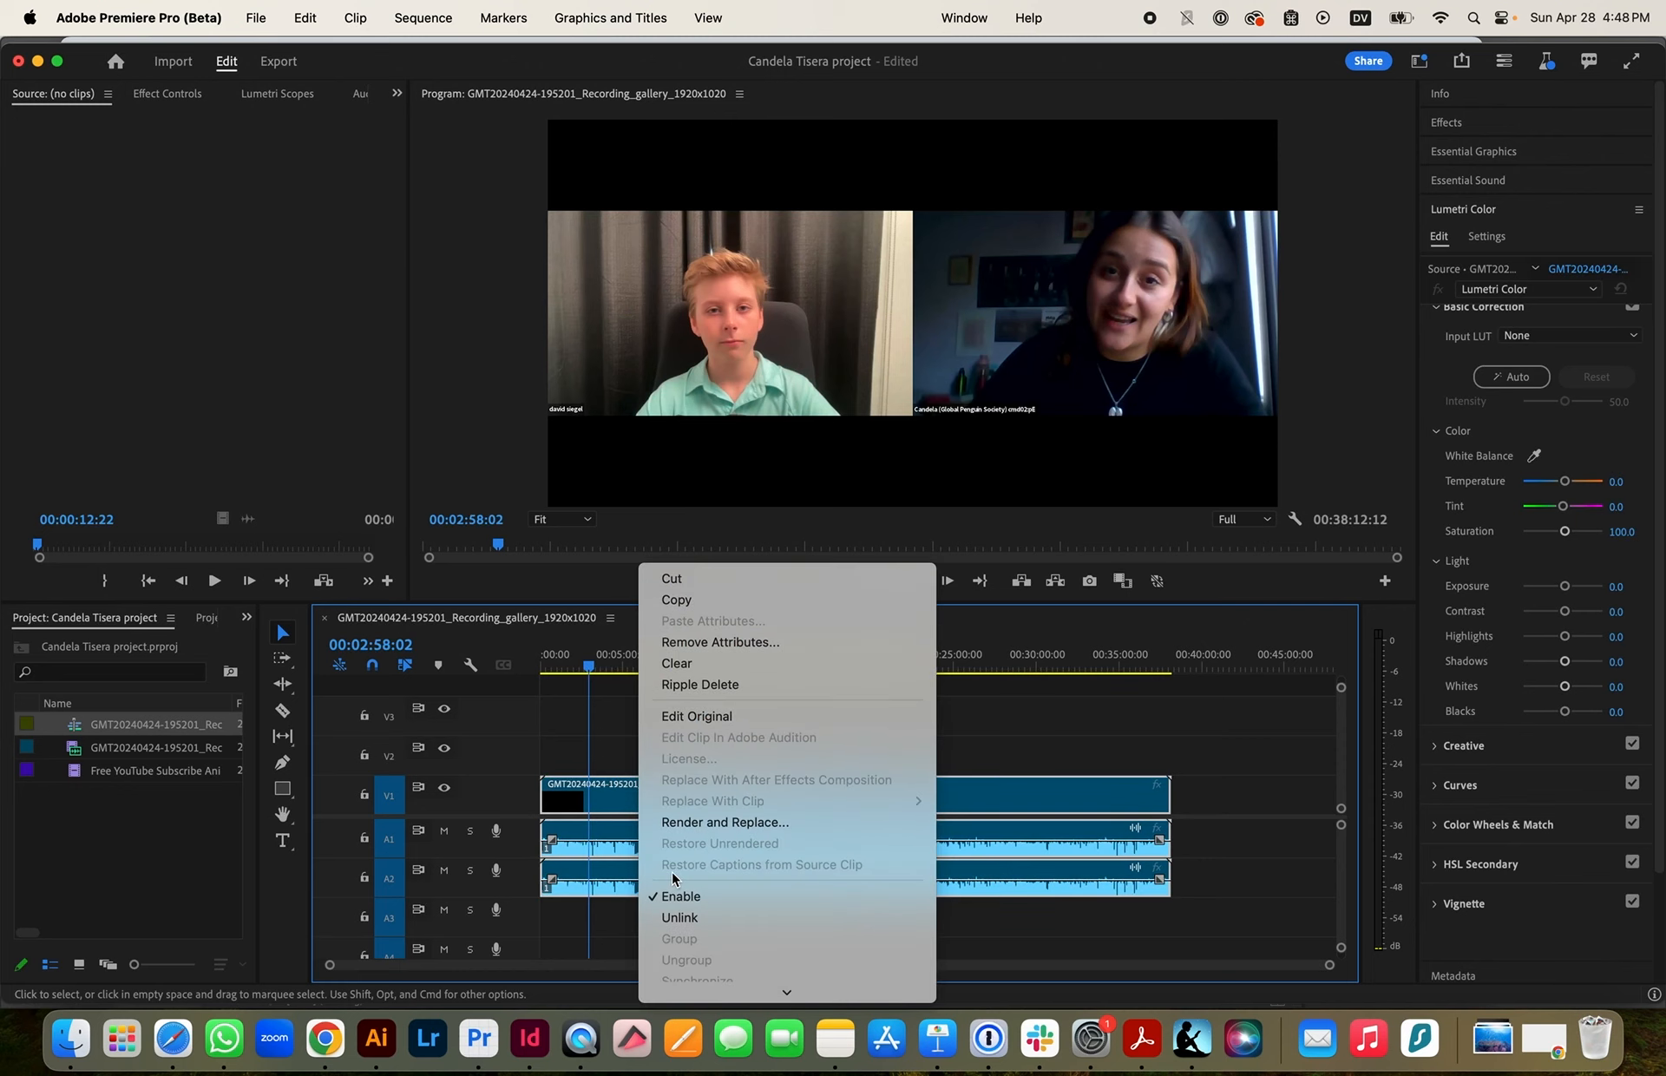
{"action": "left_click", "coordinate": [680, 855]}
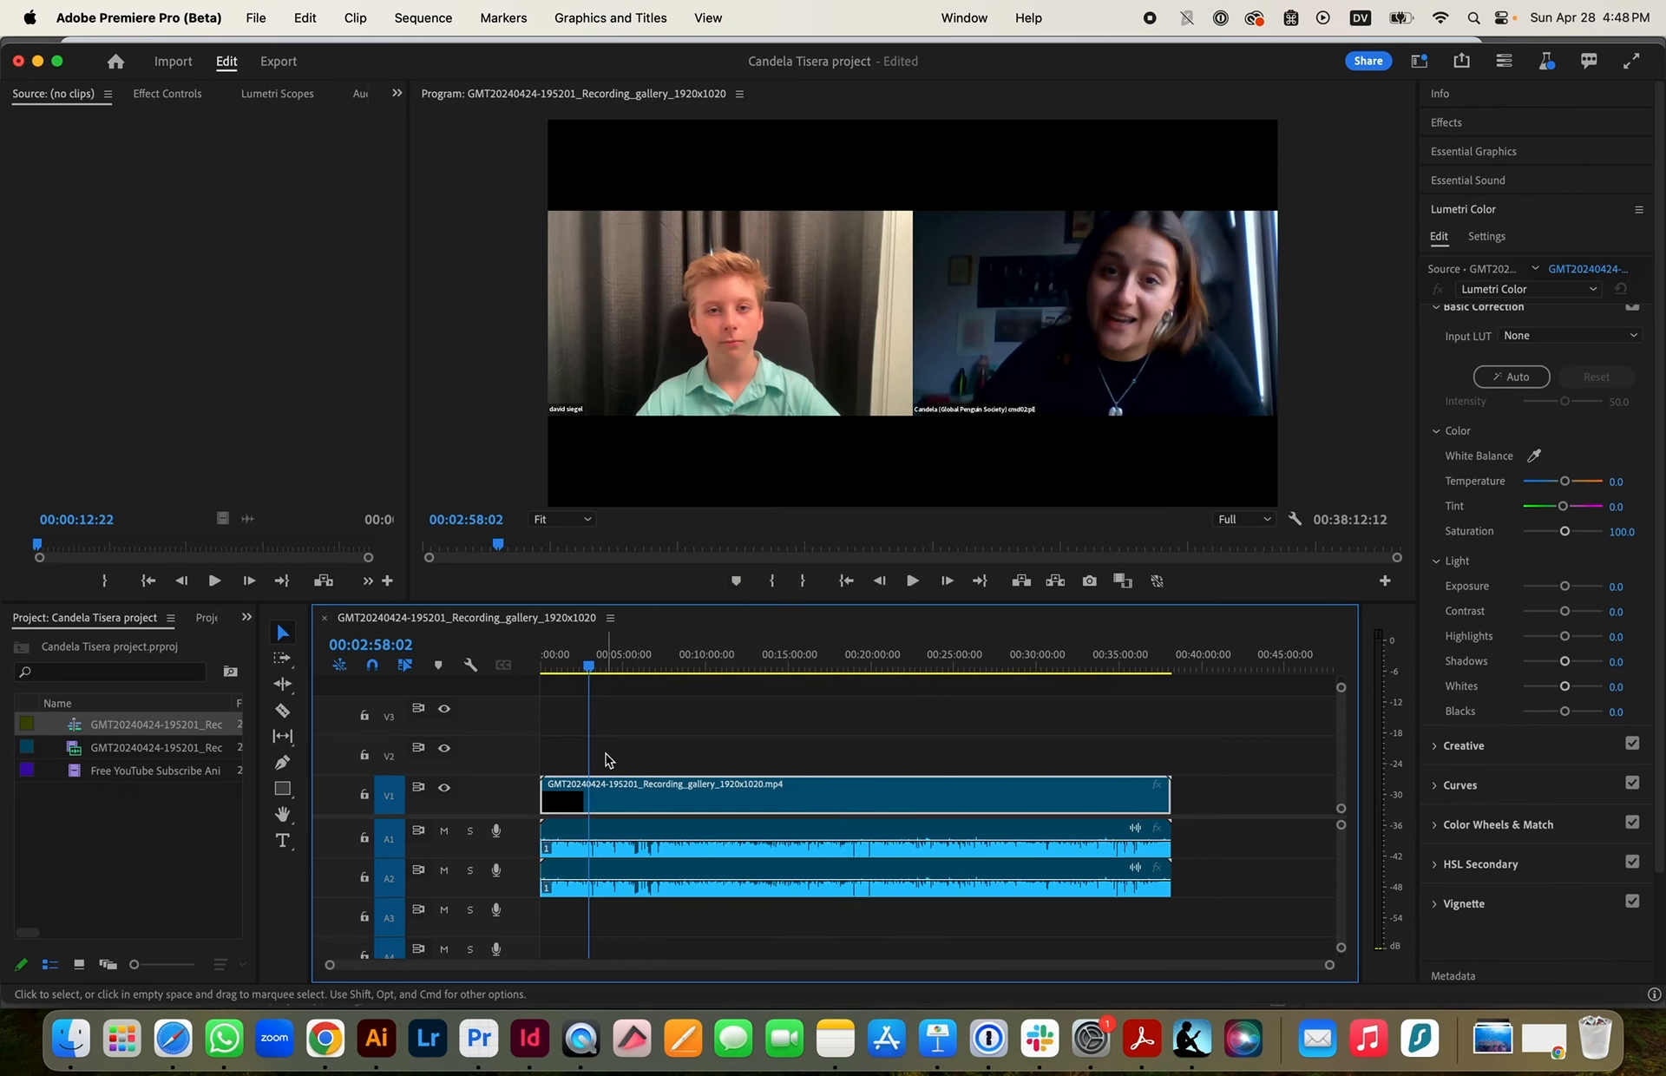
{"action": "left_click", "coordinate": [624, 806]}
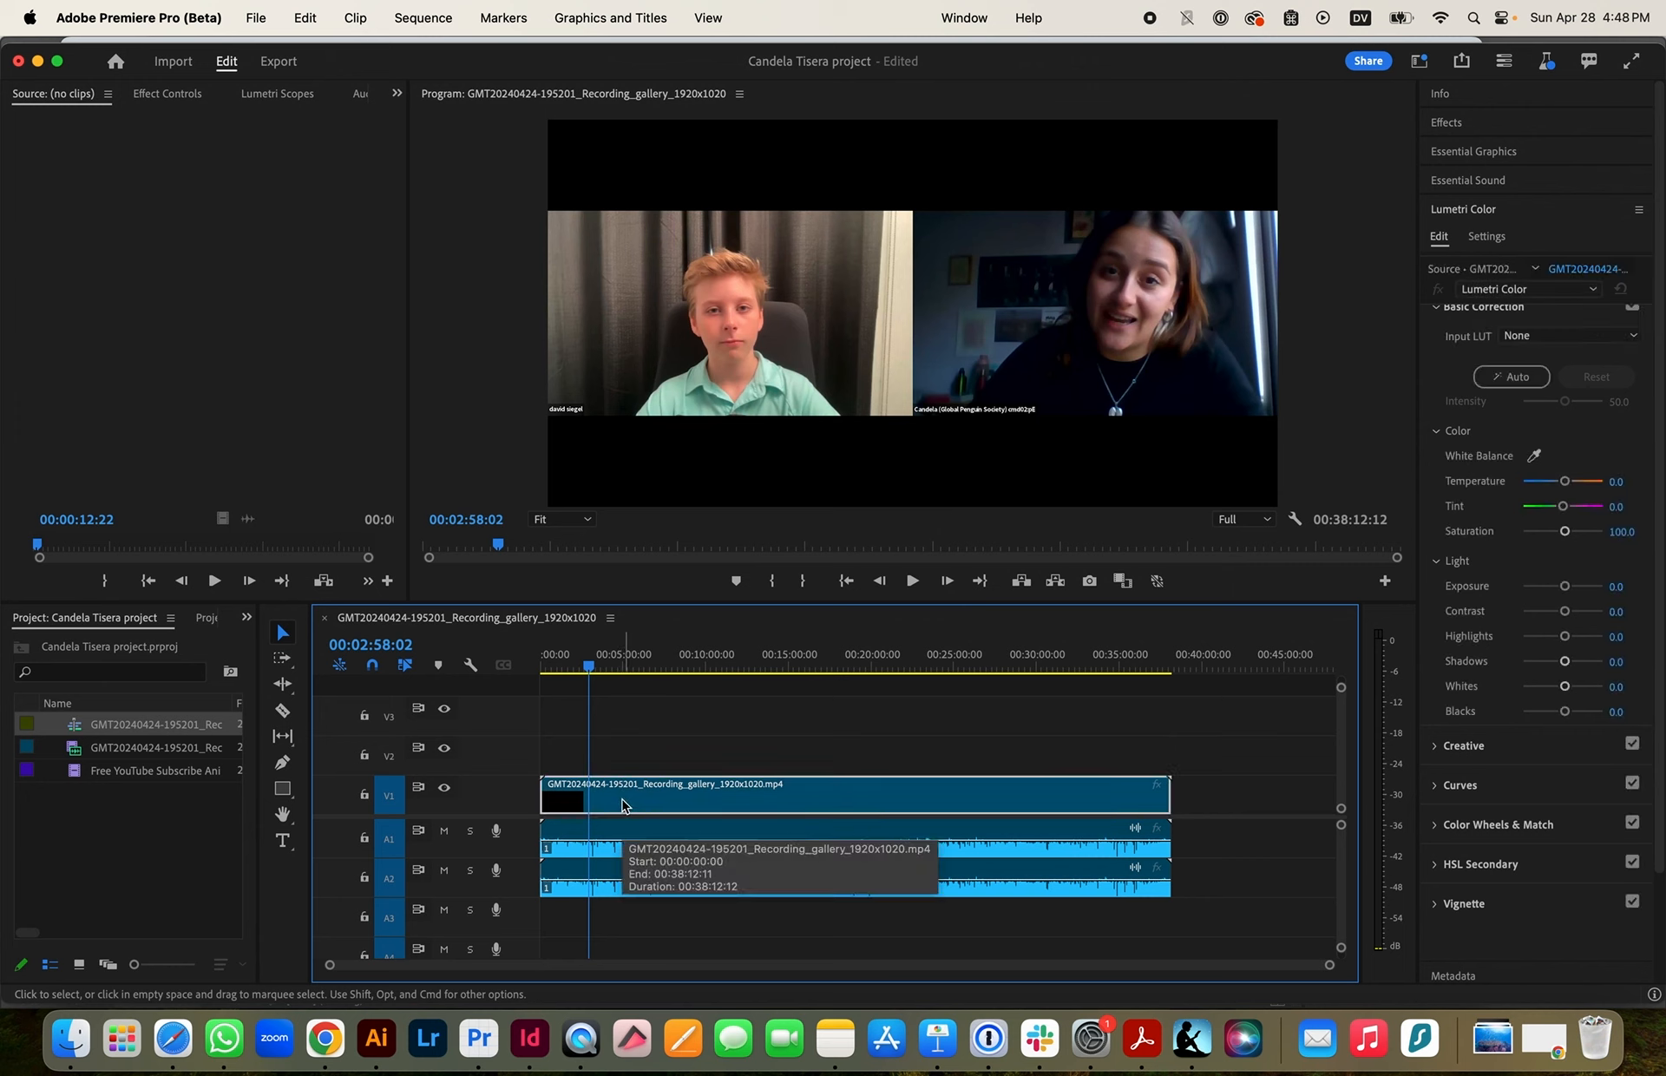
{"action": "left_click_drag", "start_coordinate": [622, 806], "coordinate": [634, 768]}
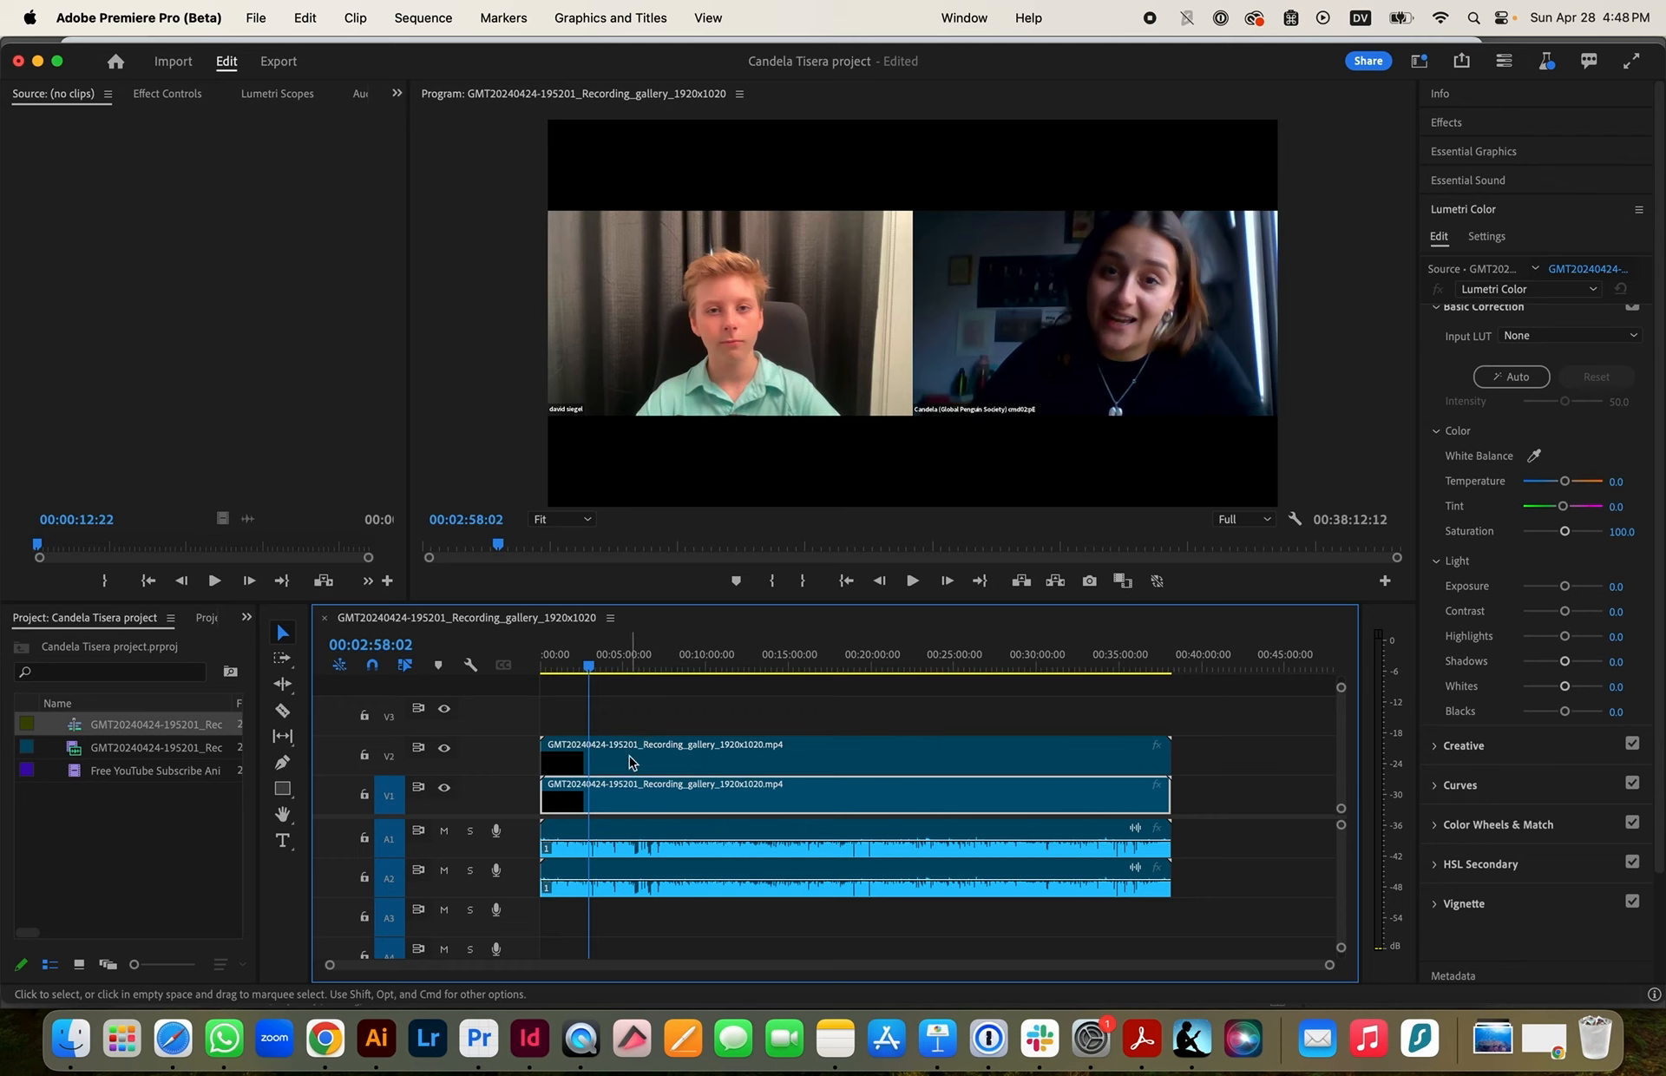
Find the Crop video effect and apply it to both video clips on tracks V2 and V1
{"action": "left_click", "coordinate": [631, 761]}
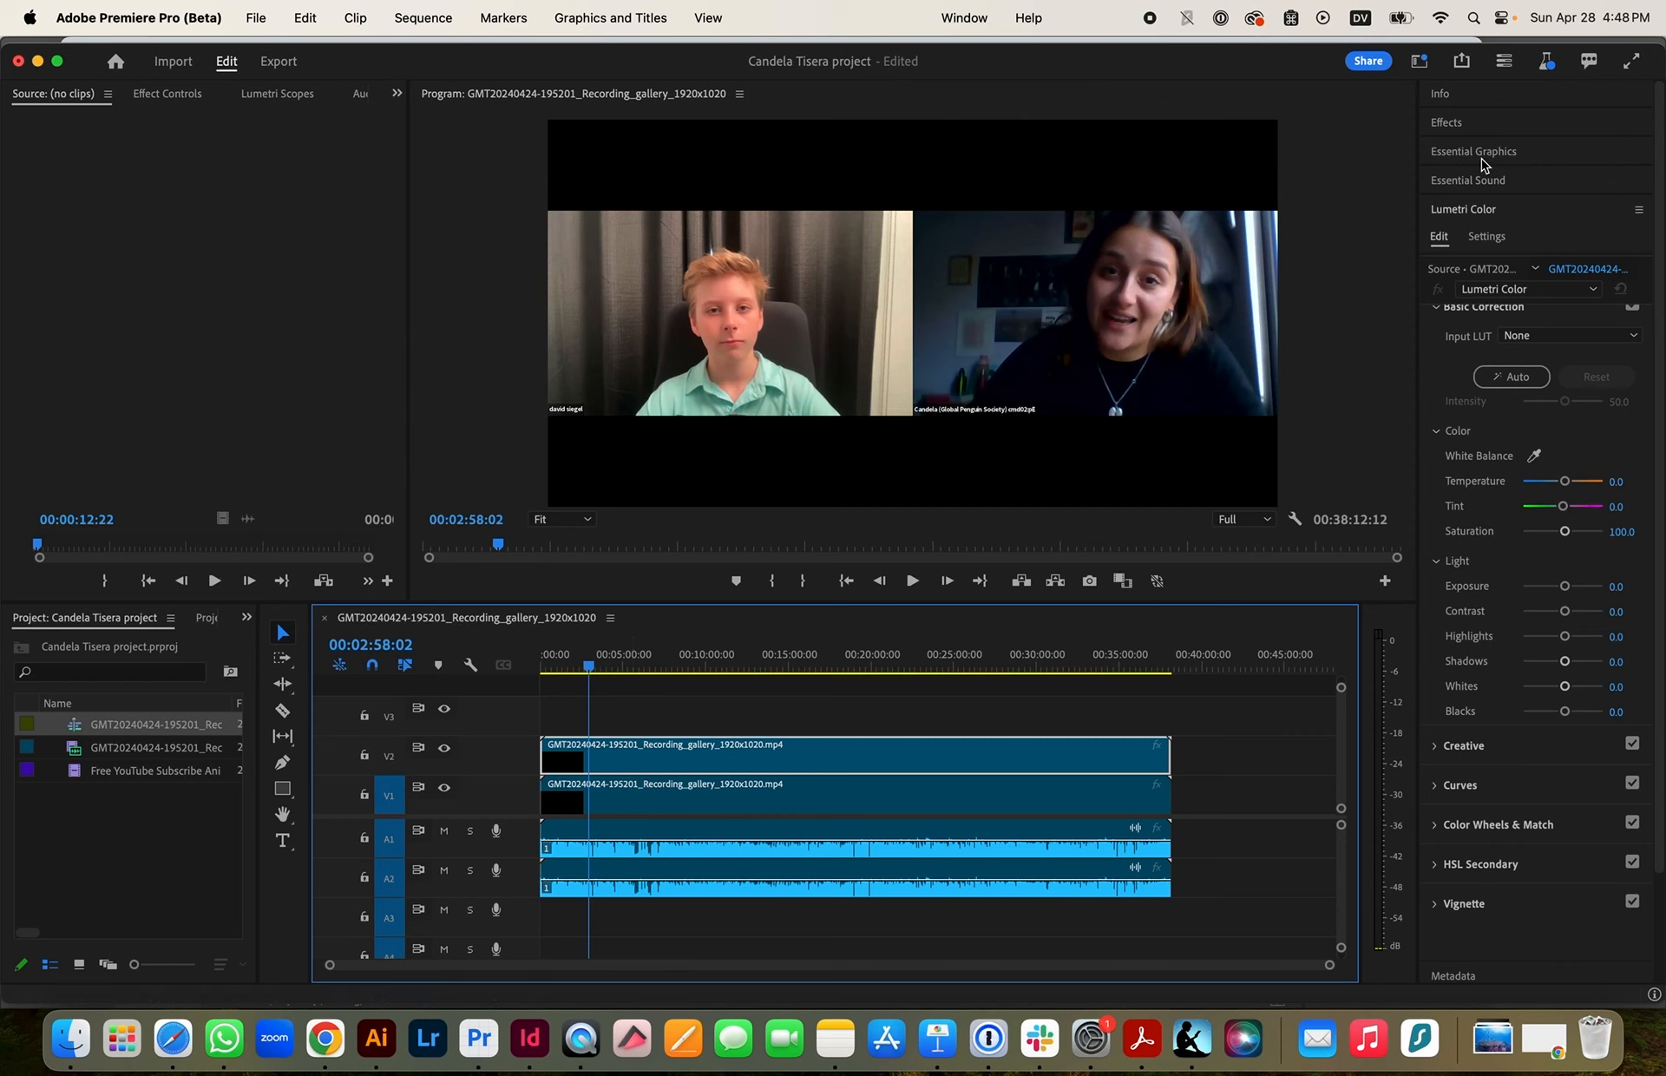
{"action": "left_click", "coordinate": [1459, 122]}
{"action": "double_click", "coordinate": [1483, 150]}
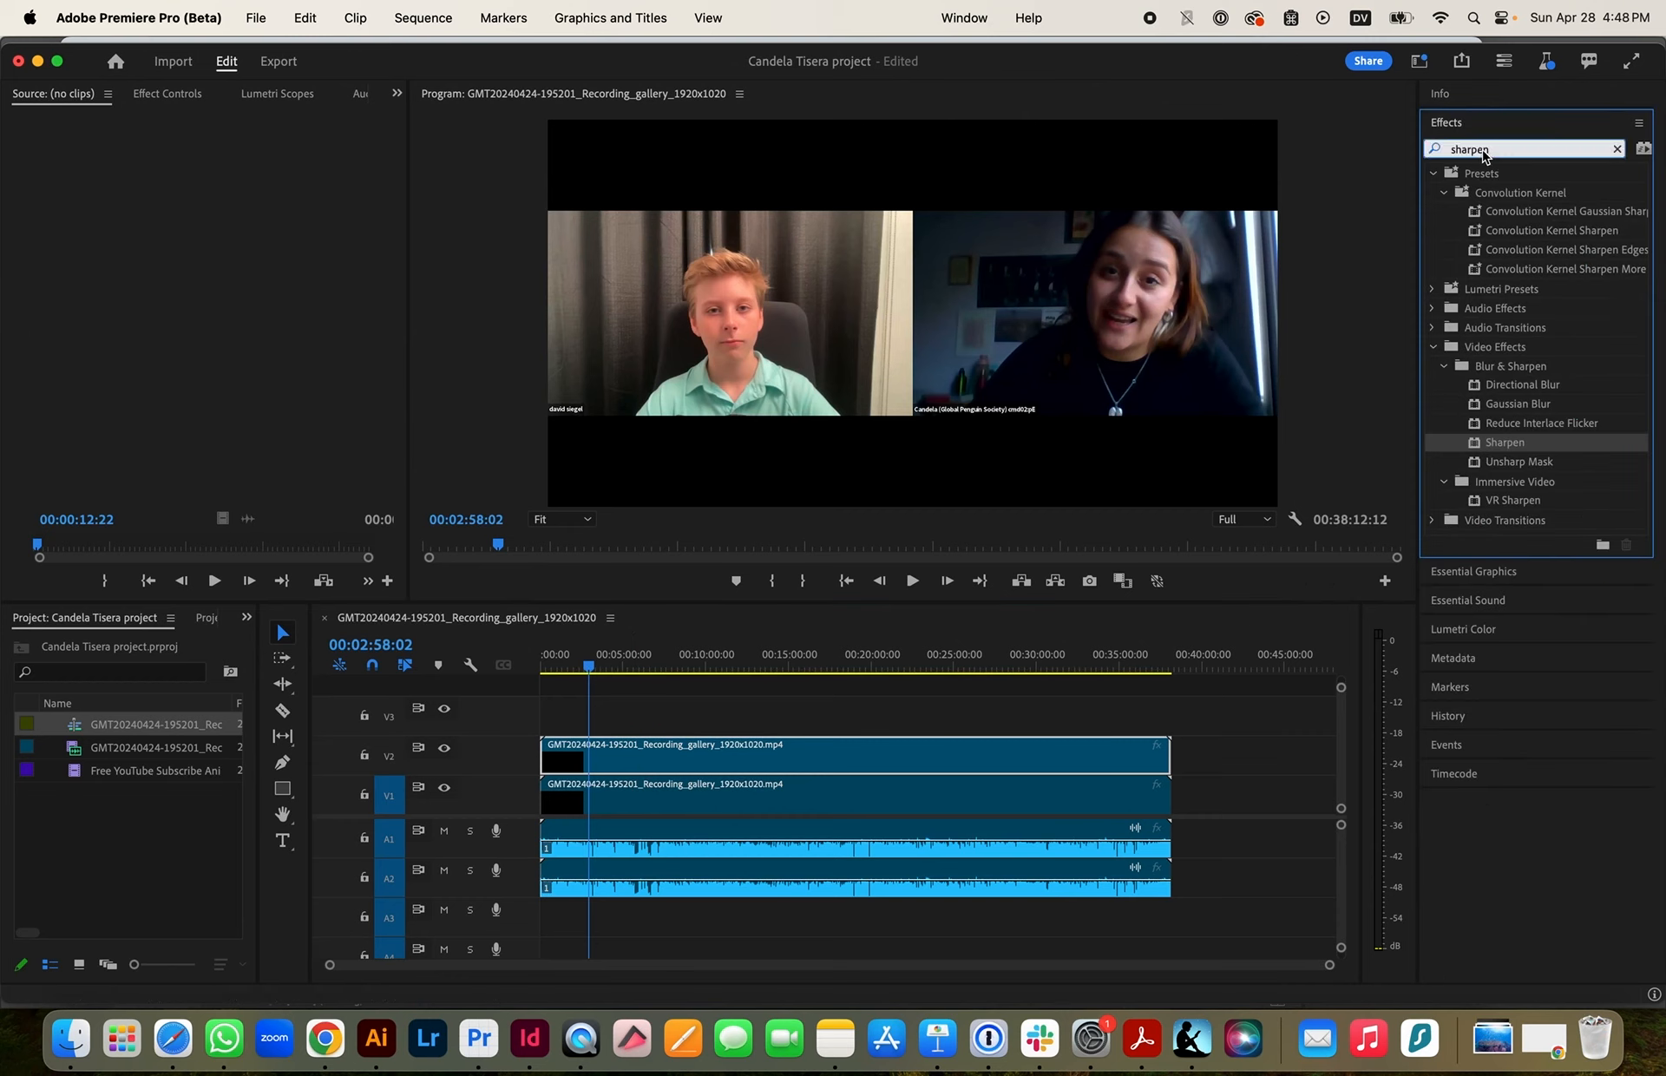
{"action": "type", "text": "crop"}
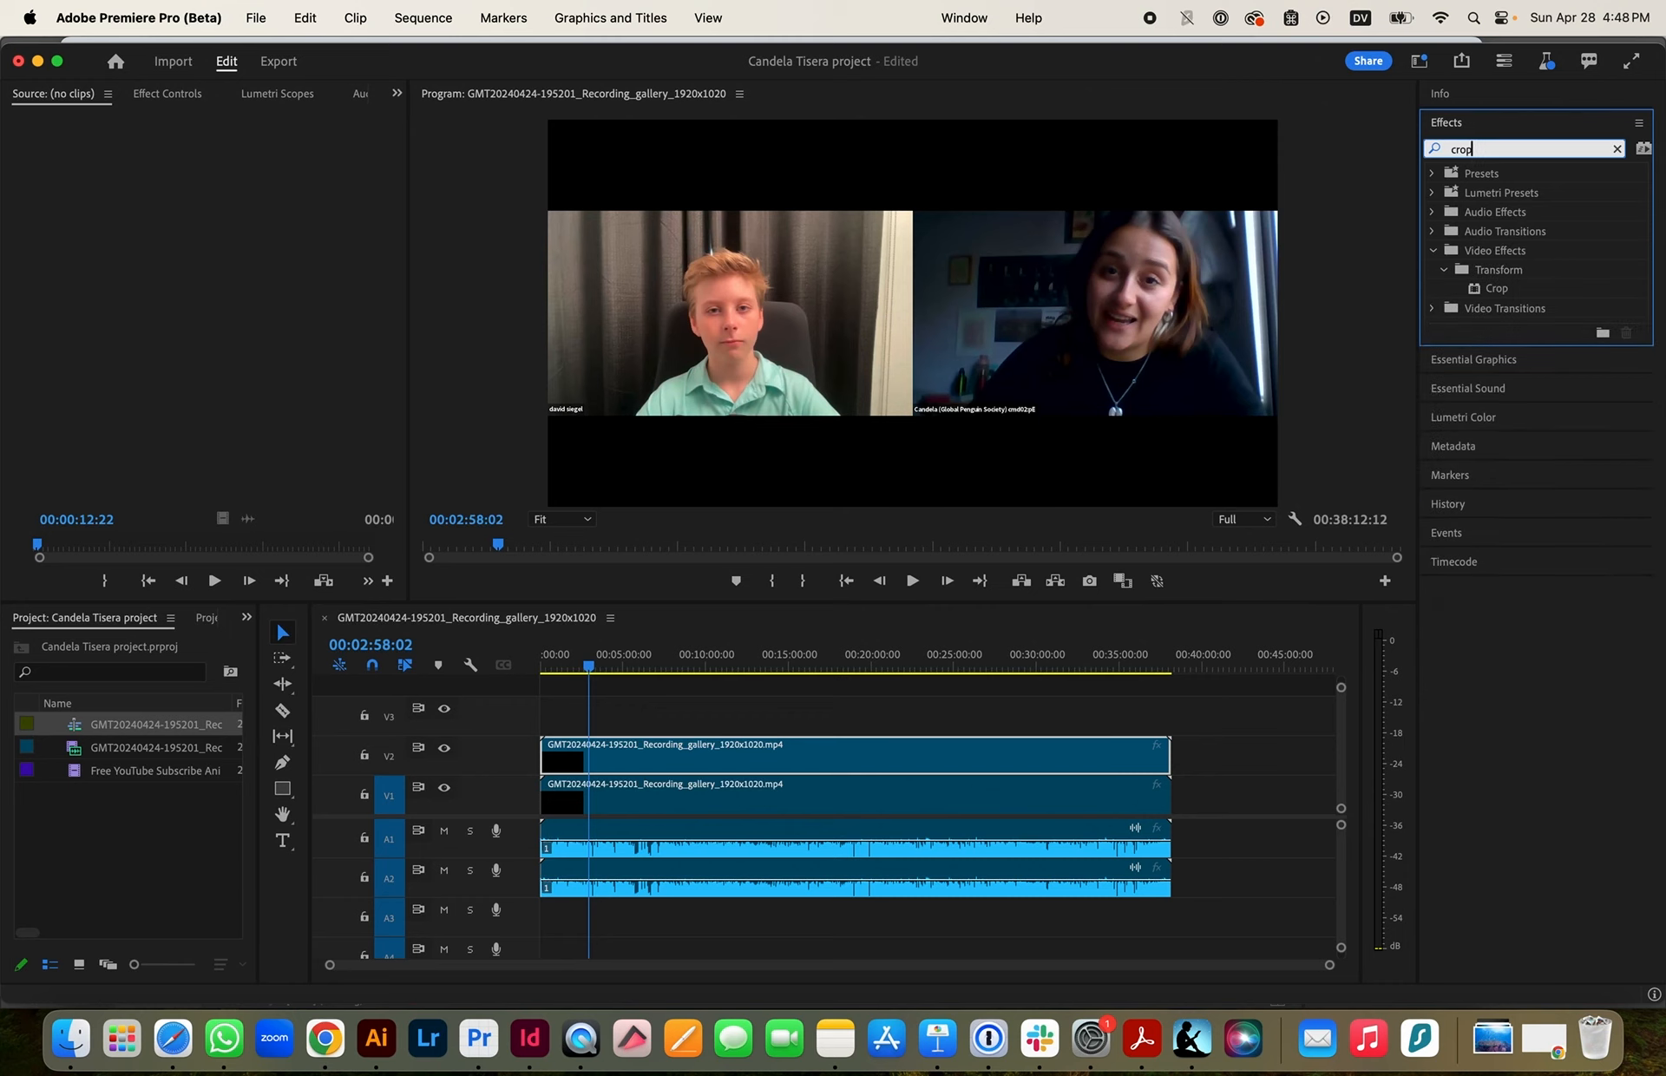
{"action": "left_click_drag", "start_coordinate": [1495, 289], "coordinate": [872, 762]}
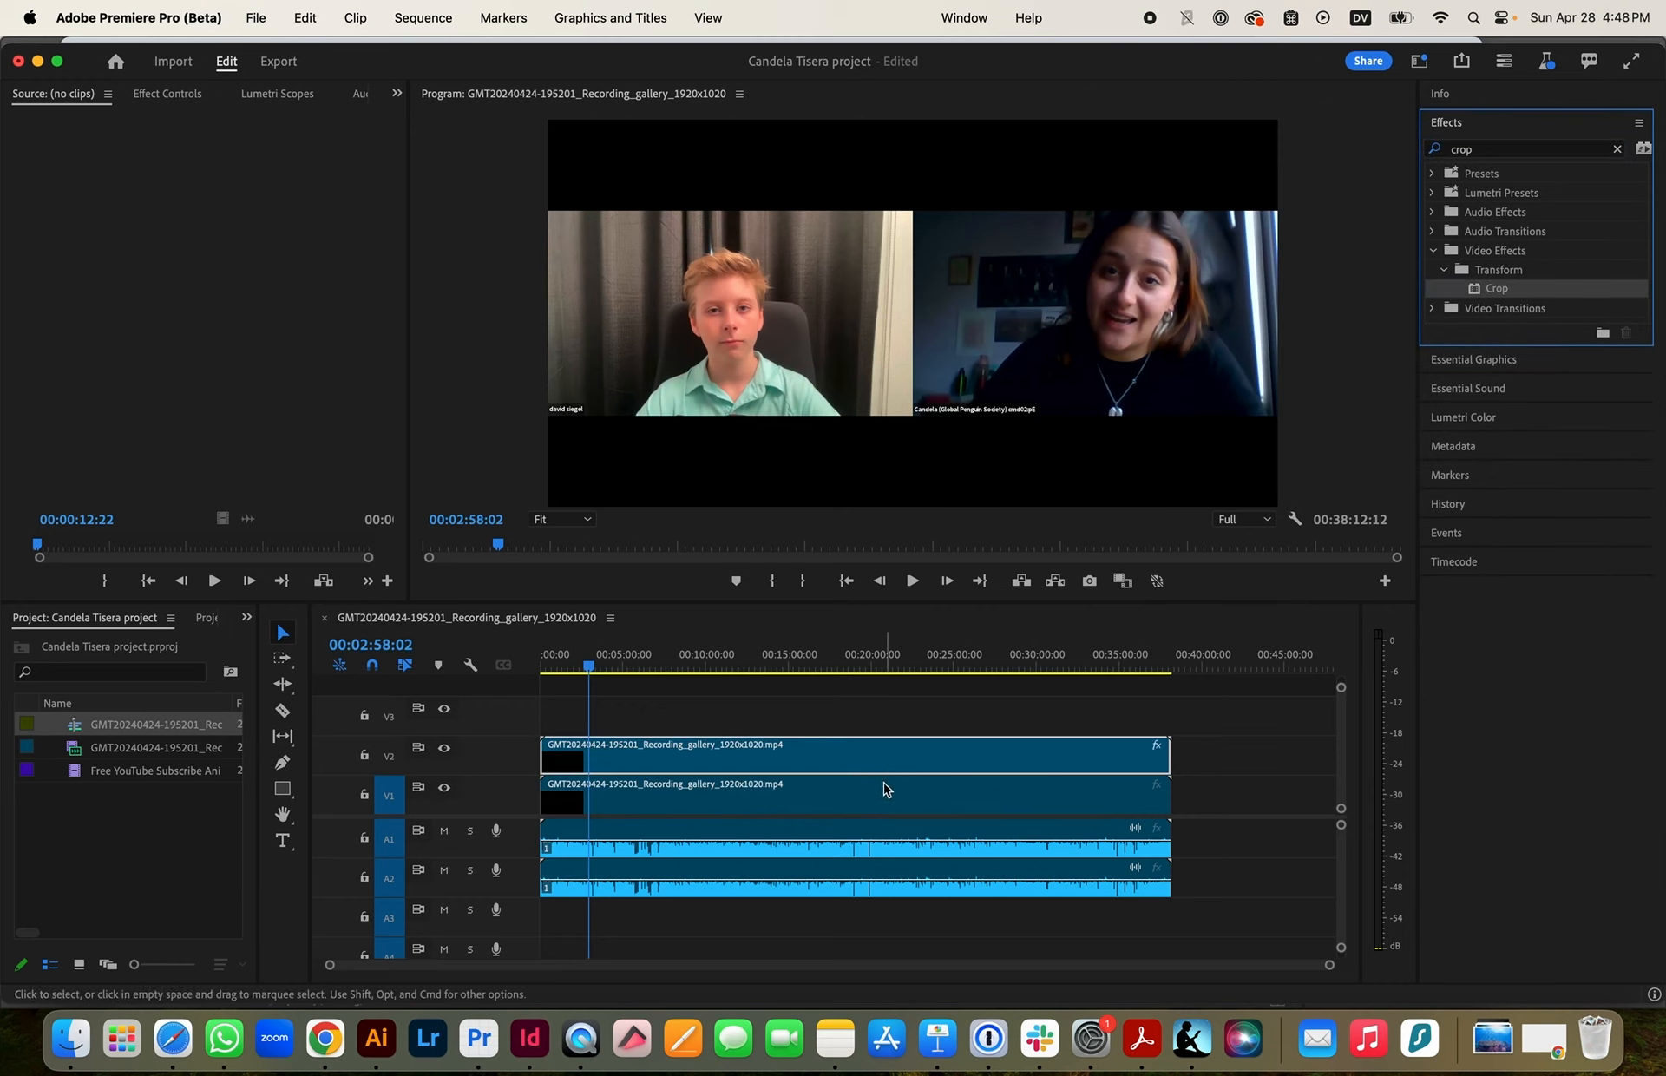
{"action": "left_click", "coordinate": [885, 789]}
{"action": "left_click_drag", "start_coordinate": [1477, 295], "coordinate": [787, 797]}
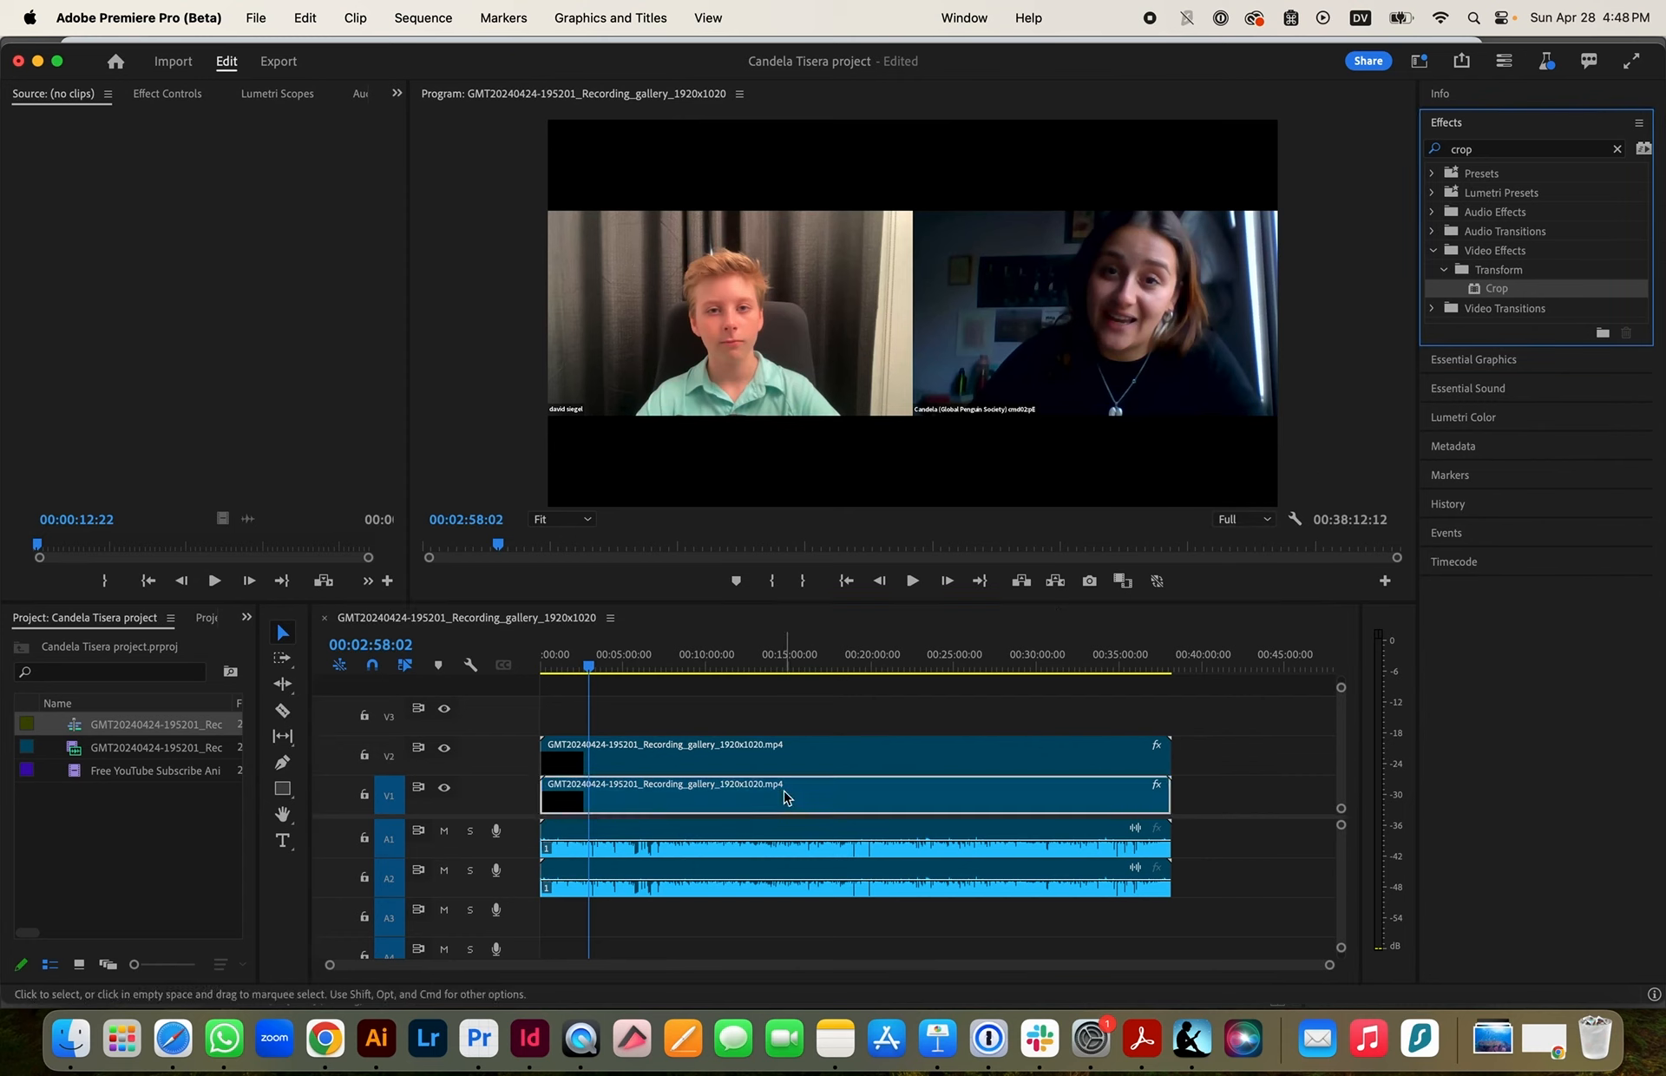
Hide track V1 and isolate the left speaker in the V2 clip by cropping Left 7% and Right 56%
{"action": "left_click", "coordinate": [746, 767]}
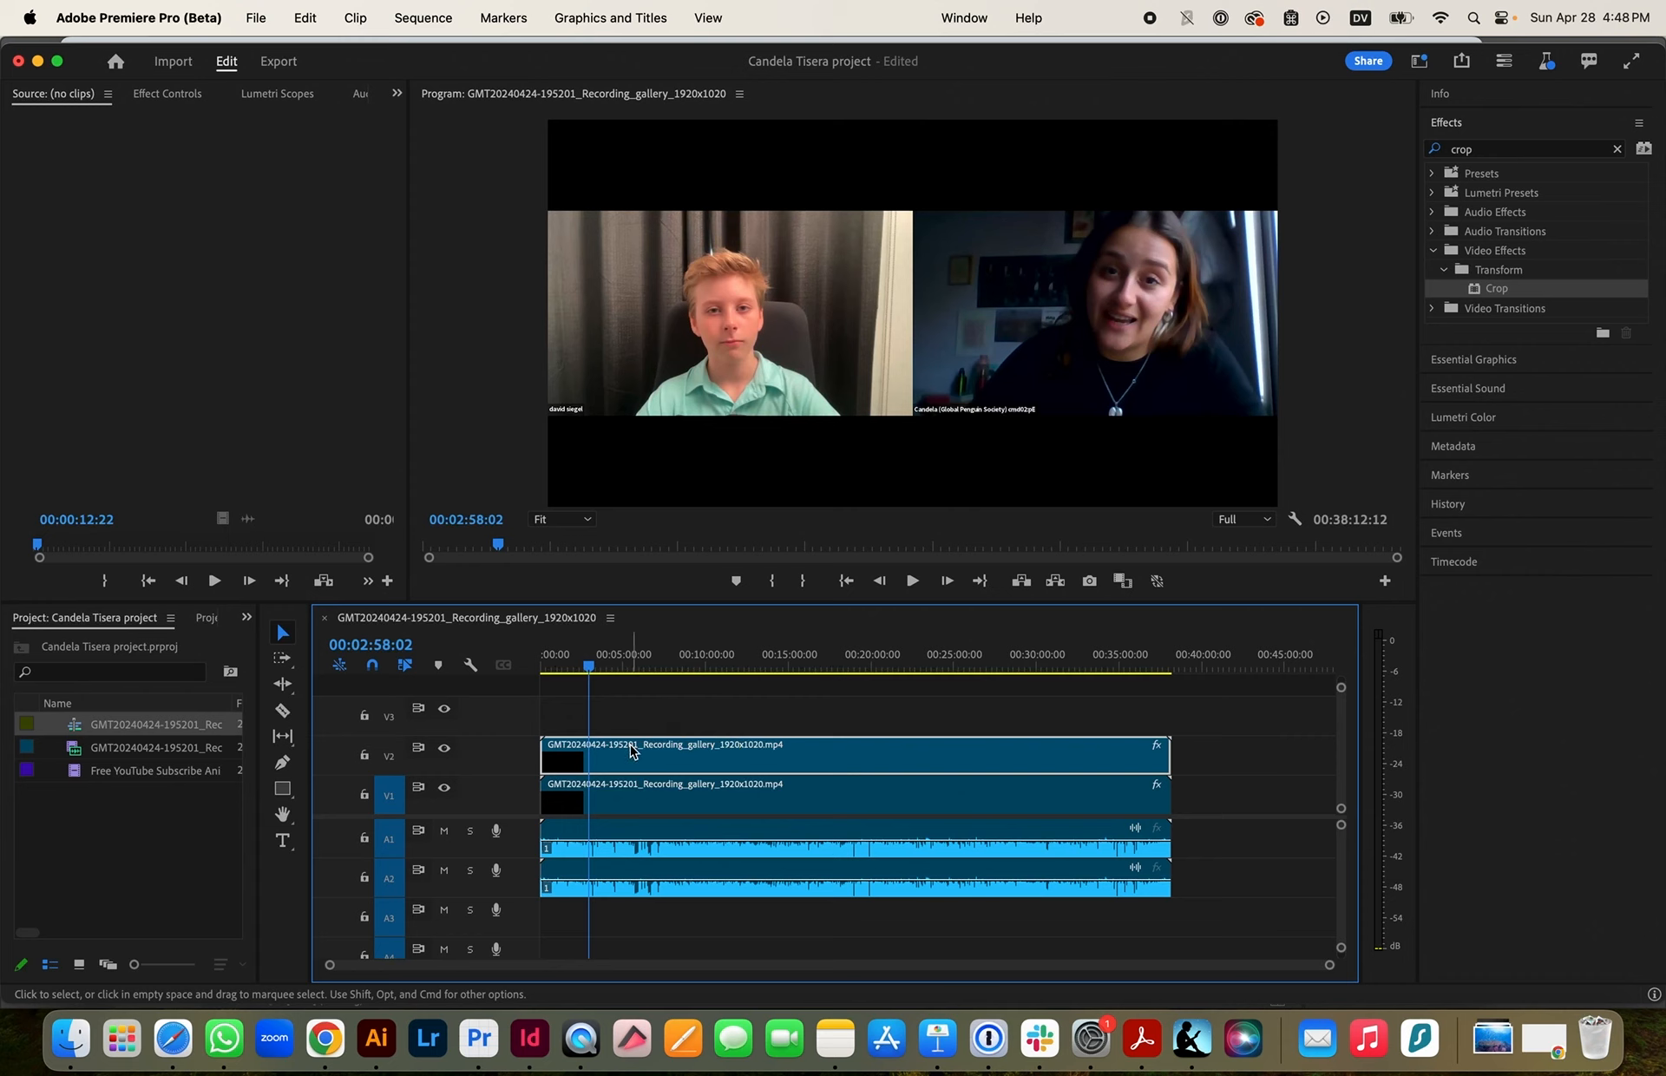
{"action": "left_click", "coordinate": [714, 341]}
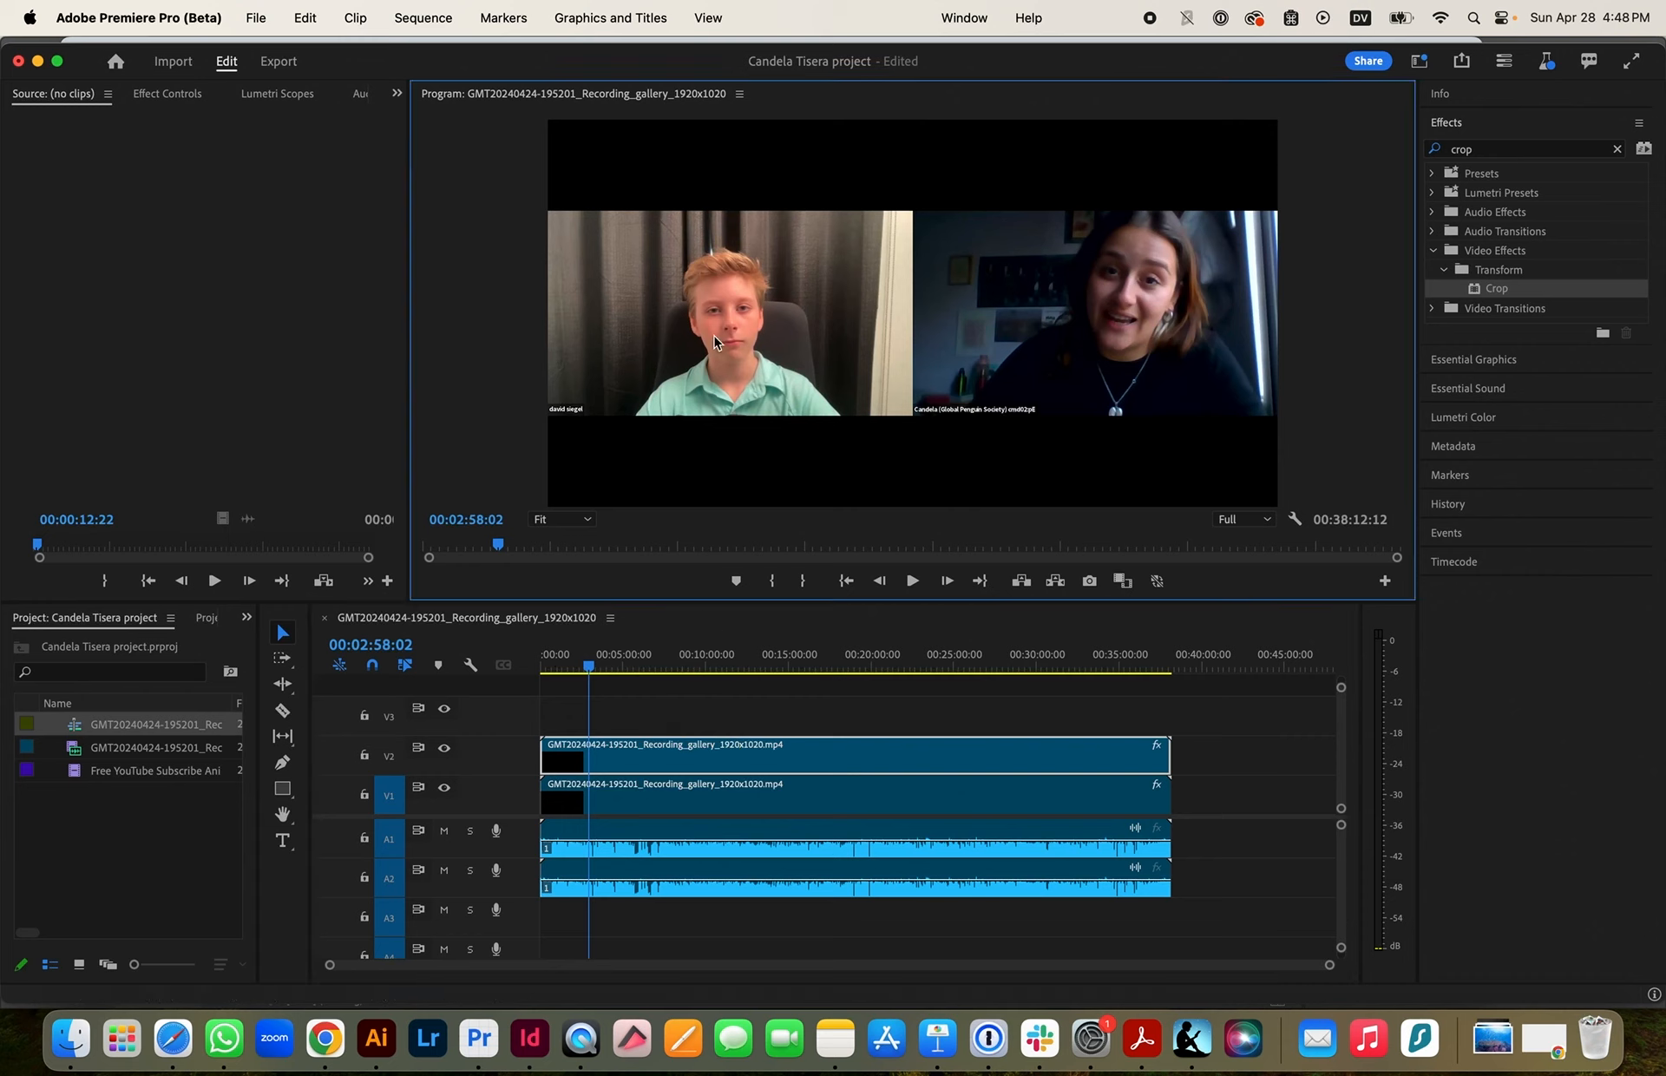
{"action": "left_click", "coordinate": [165, 95]}
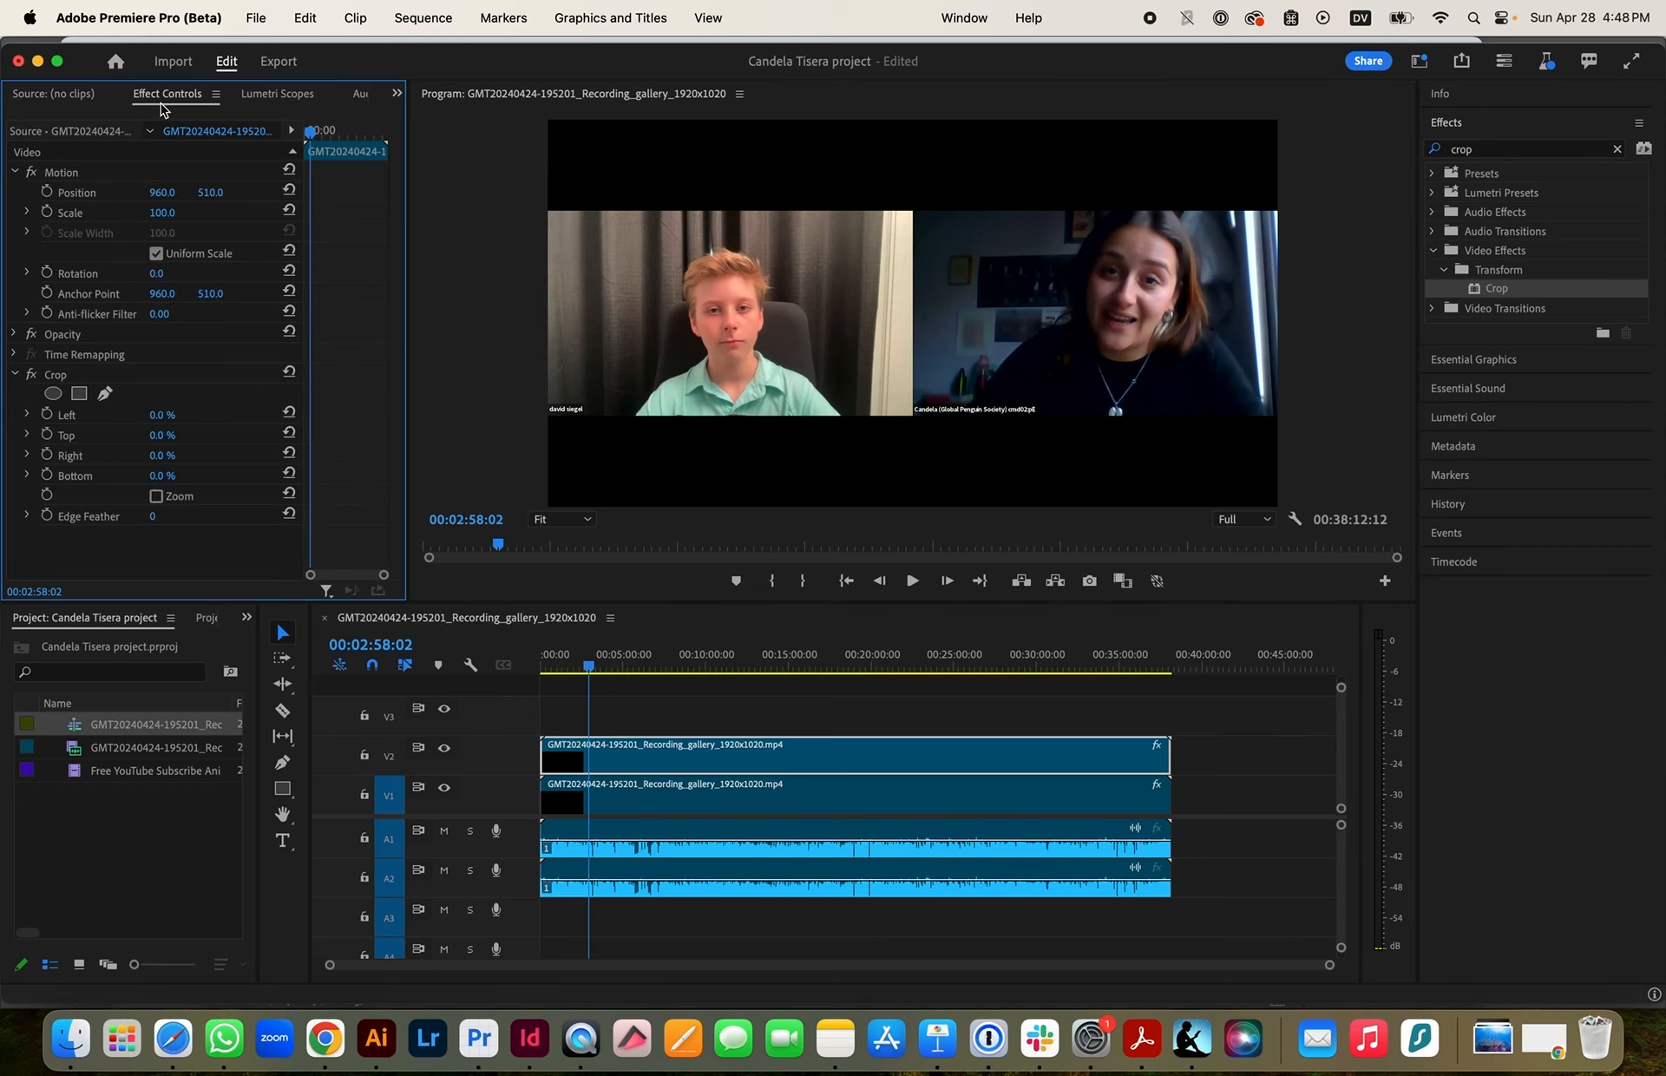
{"action": "left_click", "coordinate": [15, 172]}
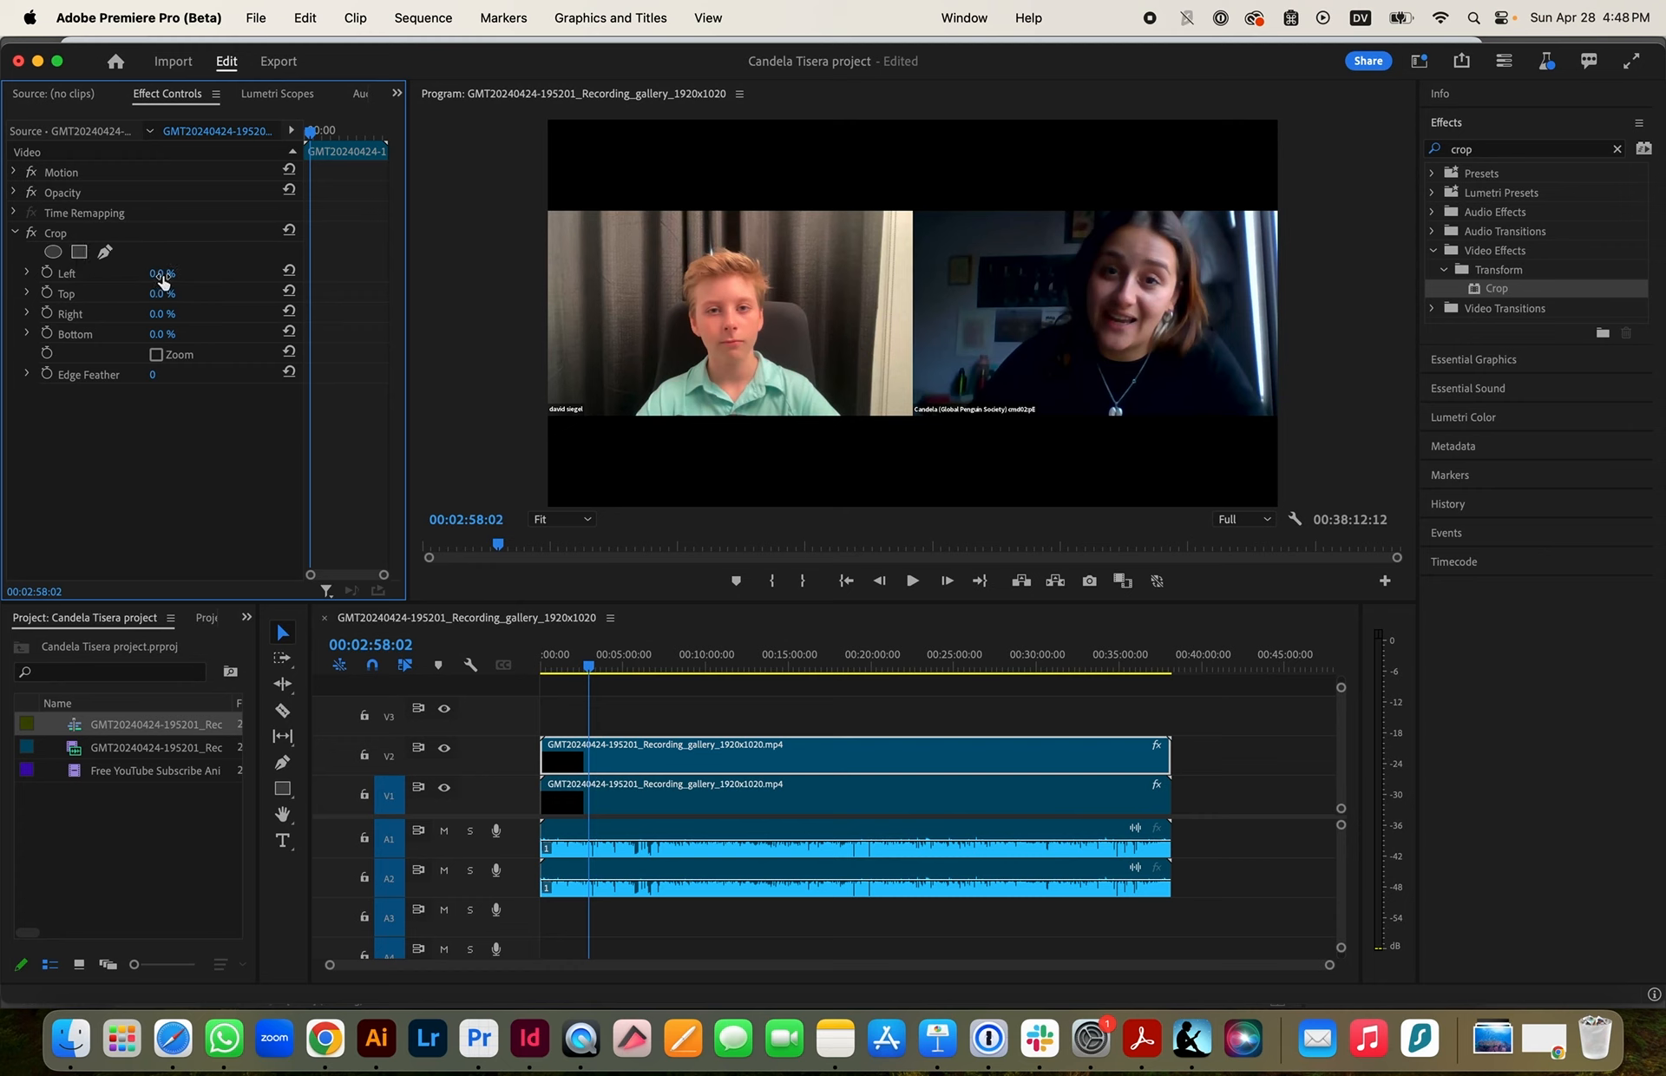
{"action": "left_click_drag", "start_coordinate": [163, 273], "coordinate": [170, 273]}
{"action": "left_click_drag", "start_coordinate": [176, 273], "coordinate": [104, 273]}
{"action": "left_click", "coordinate": [445, 791]}
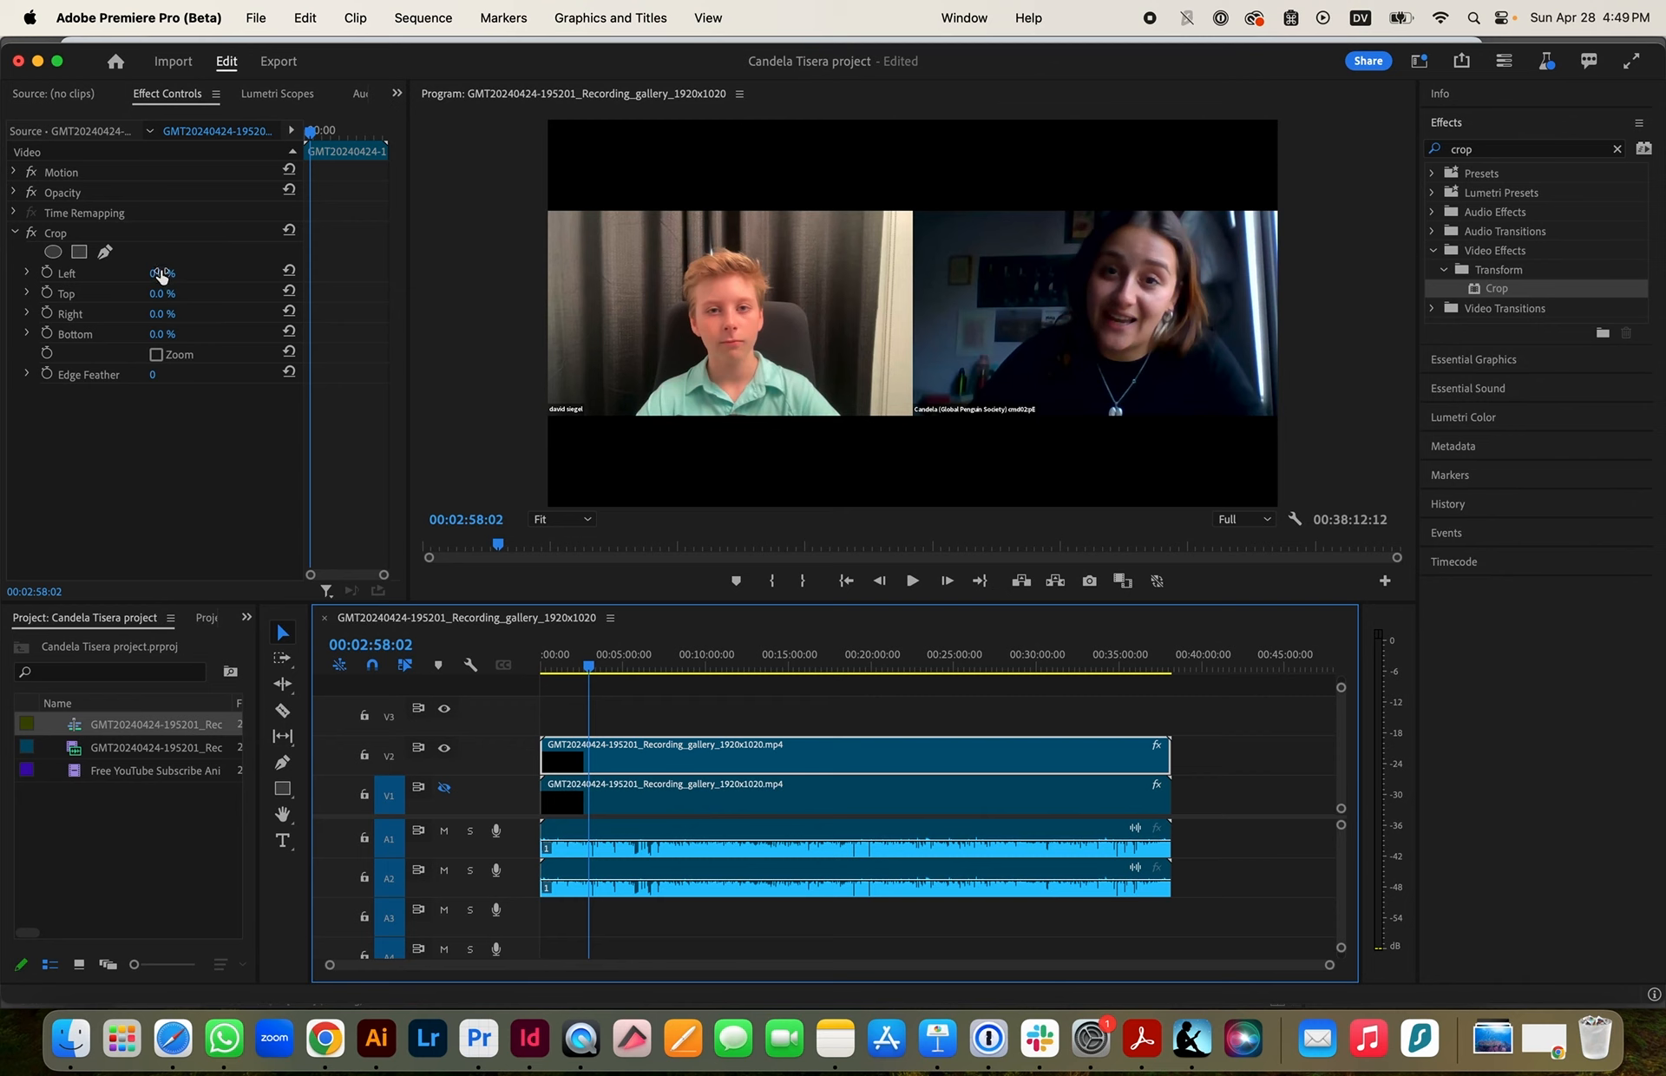
{"action": "left_click_drag", "start_coordinate": [178, 274], "coordinate": [184, 274]}
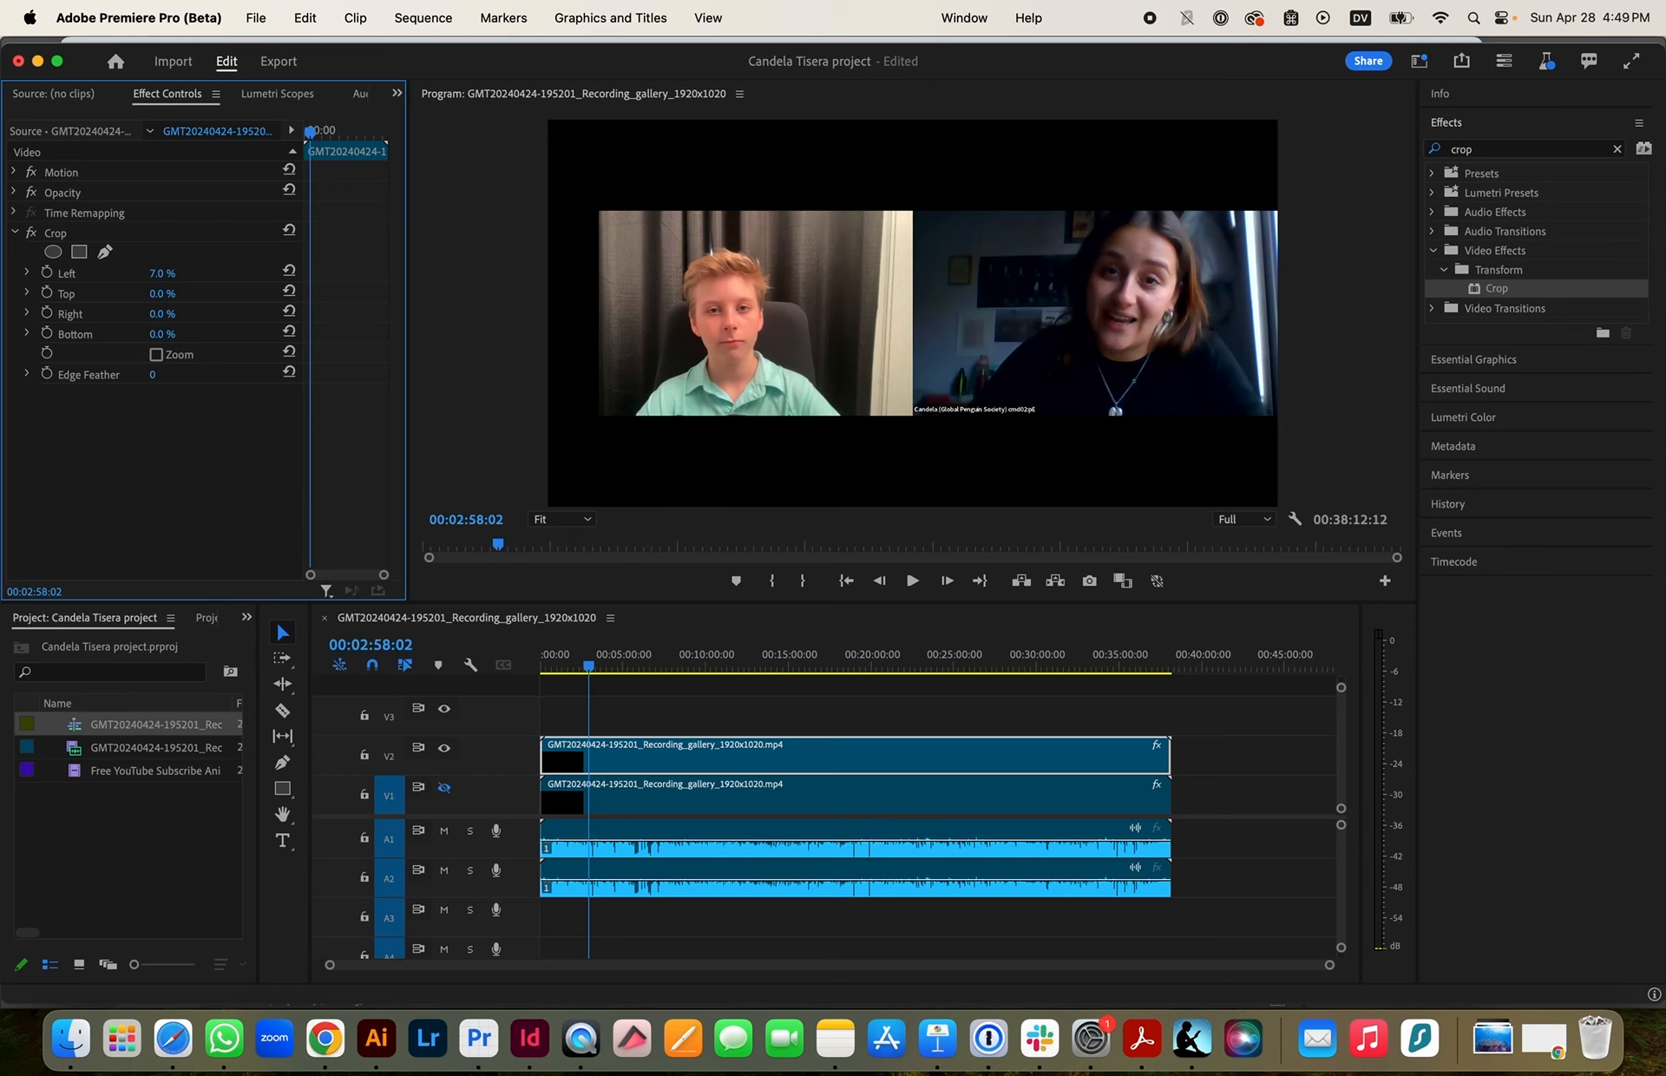
{"action": "mouse_move", "coordinate": [162, 313]}
{"action": "left_mouse_down"}
{"action": "mouse_move", "coordinate": [214, 313]}
{"action": "mouse_move", "coordinate": [176, 314]}
{"action": "left_mouse_up"}
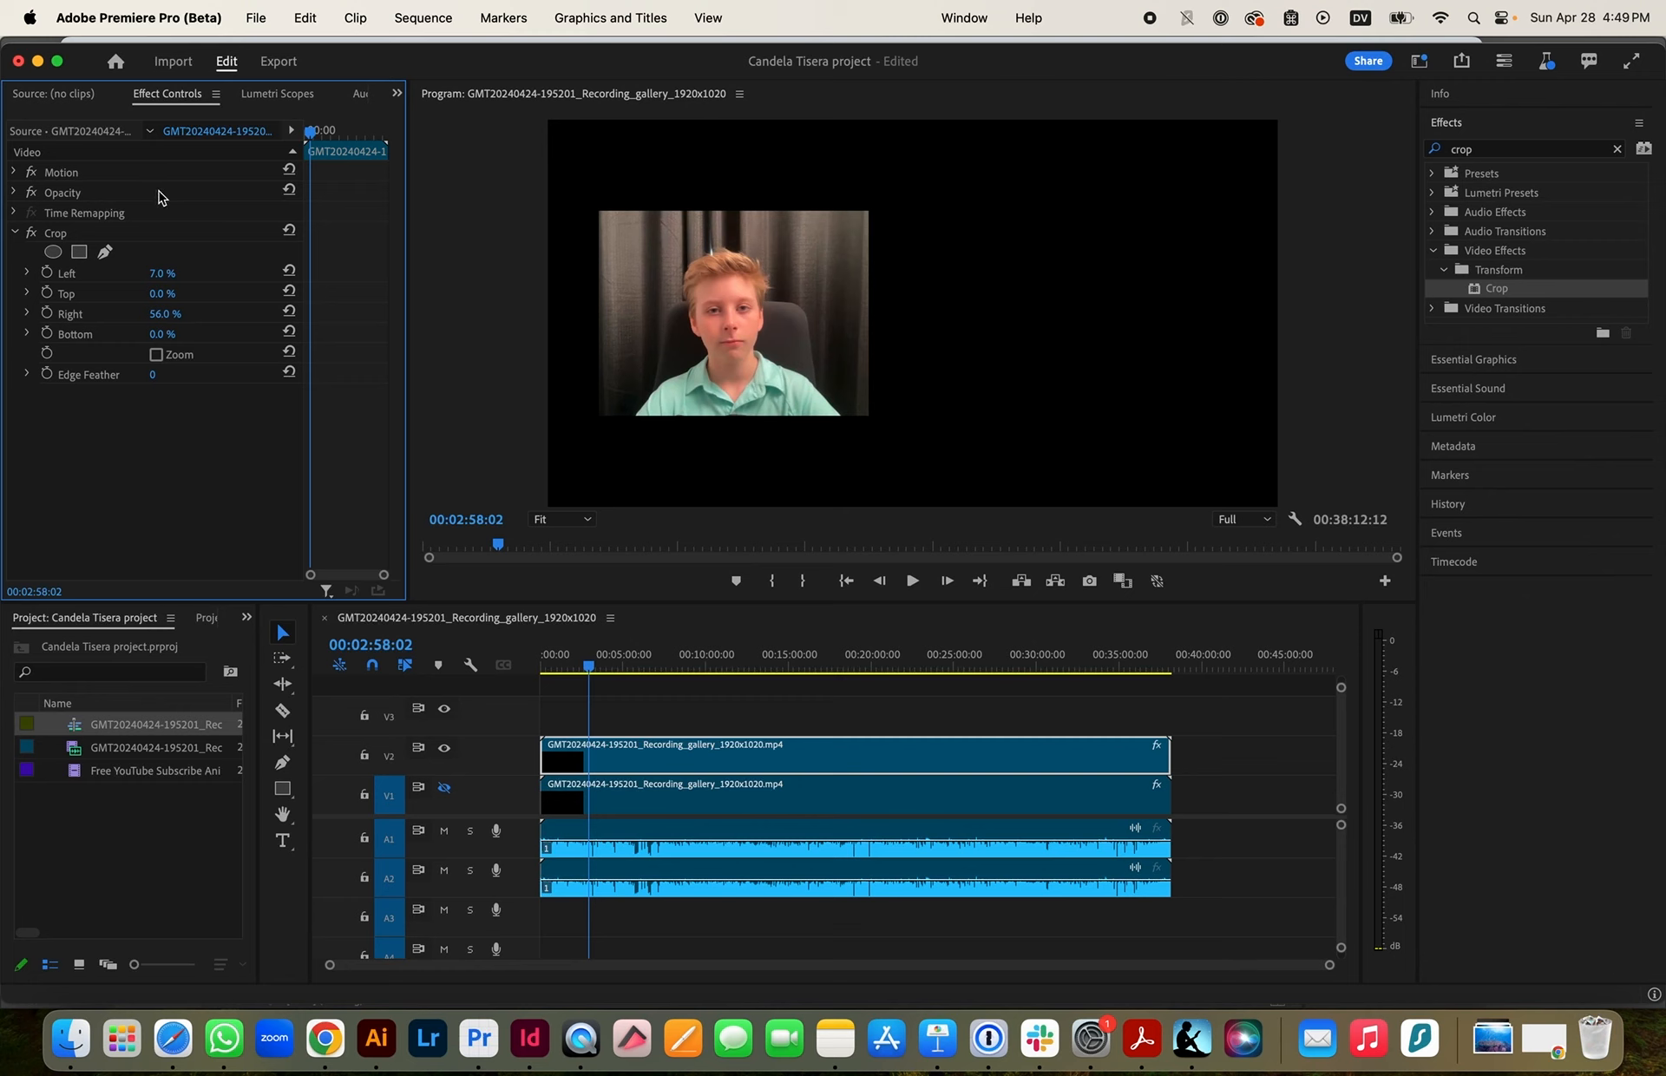
Enlarge the V2 clip to Scale 107, crop its Top by 28%, and set its horizontal position to 1114
{"action": "left_click", "coordinate": [14, 172]}
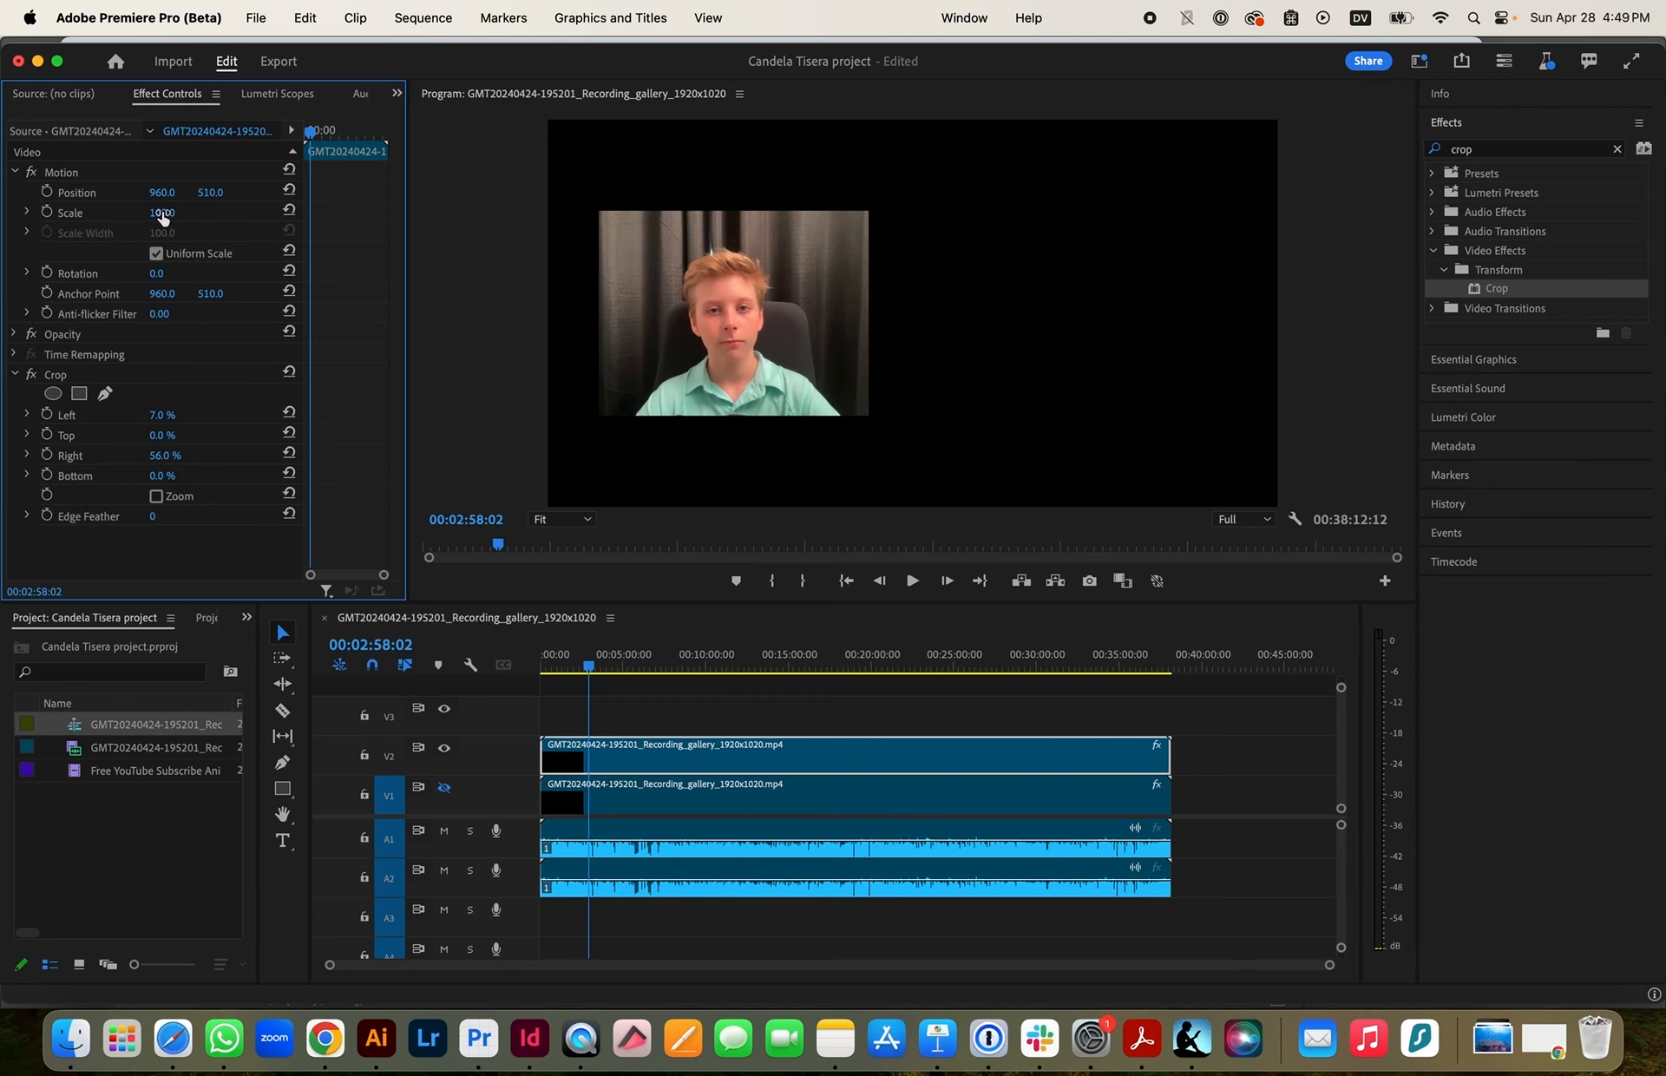
{"action": "left_click_drag", "start_coordinate": [162, 213], "coordinate": [169, 212]}
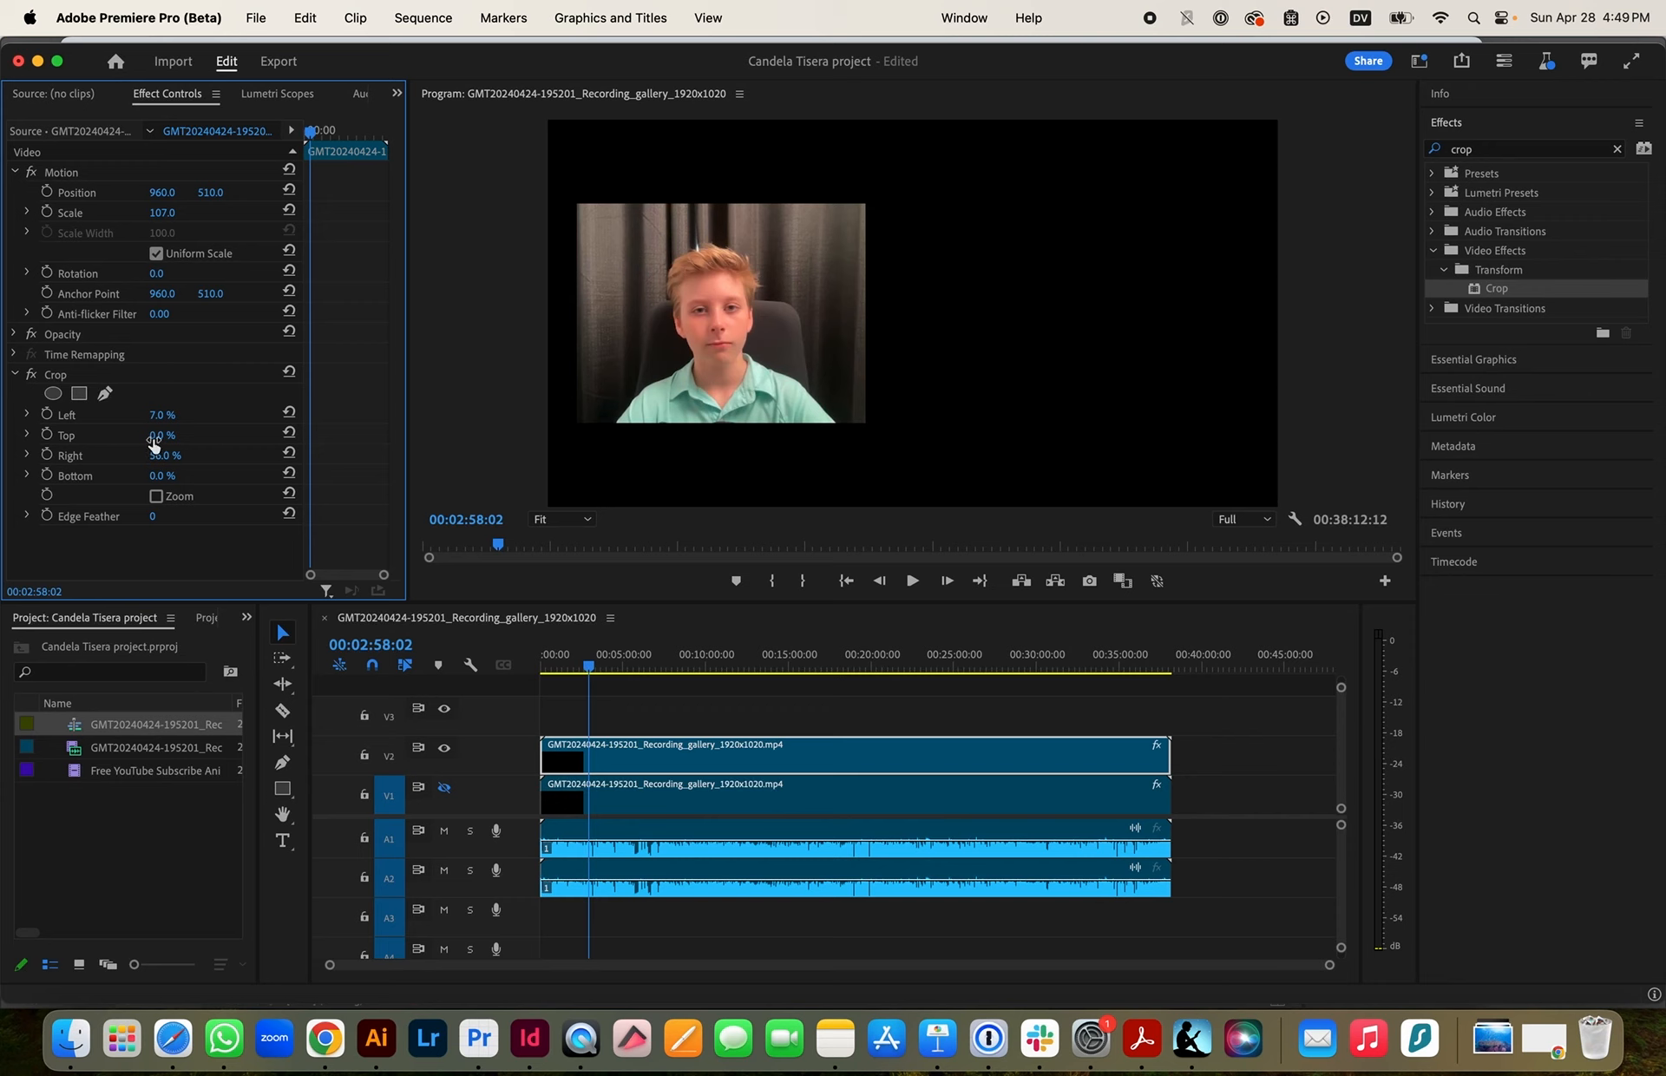
{"action": "left_click_drag", "start_coordinate": [162, 435], "coordinate": [177, 436]}
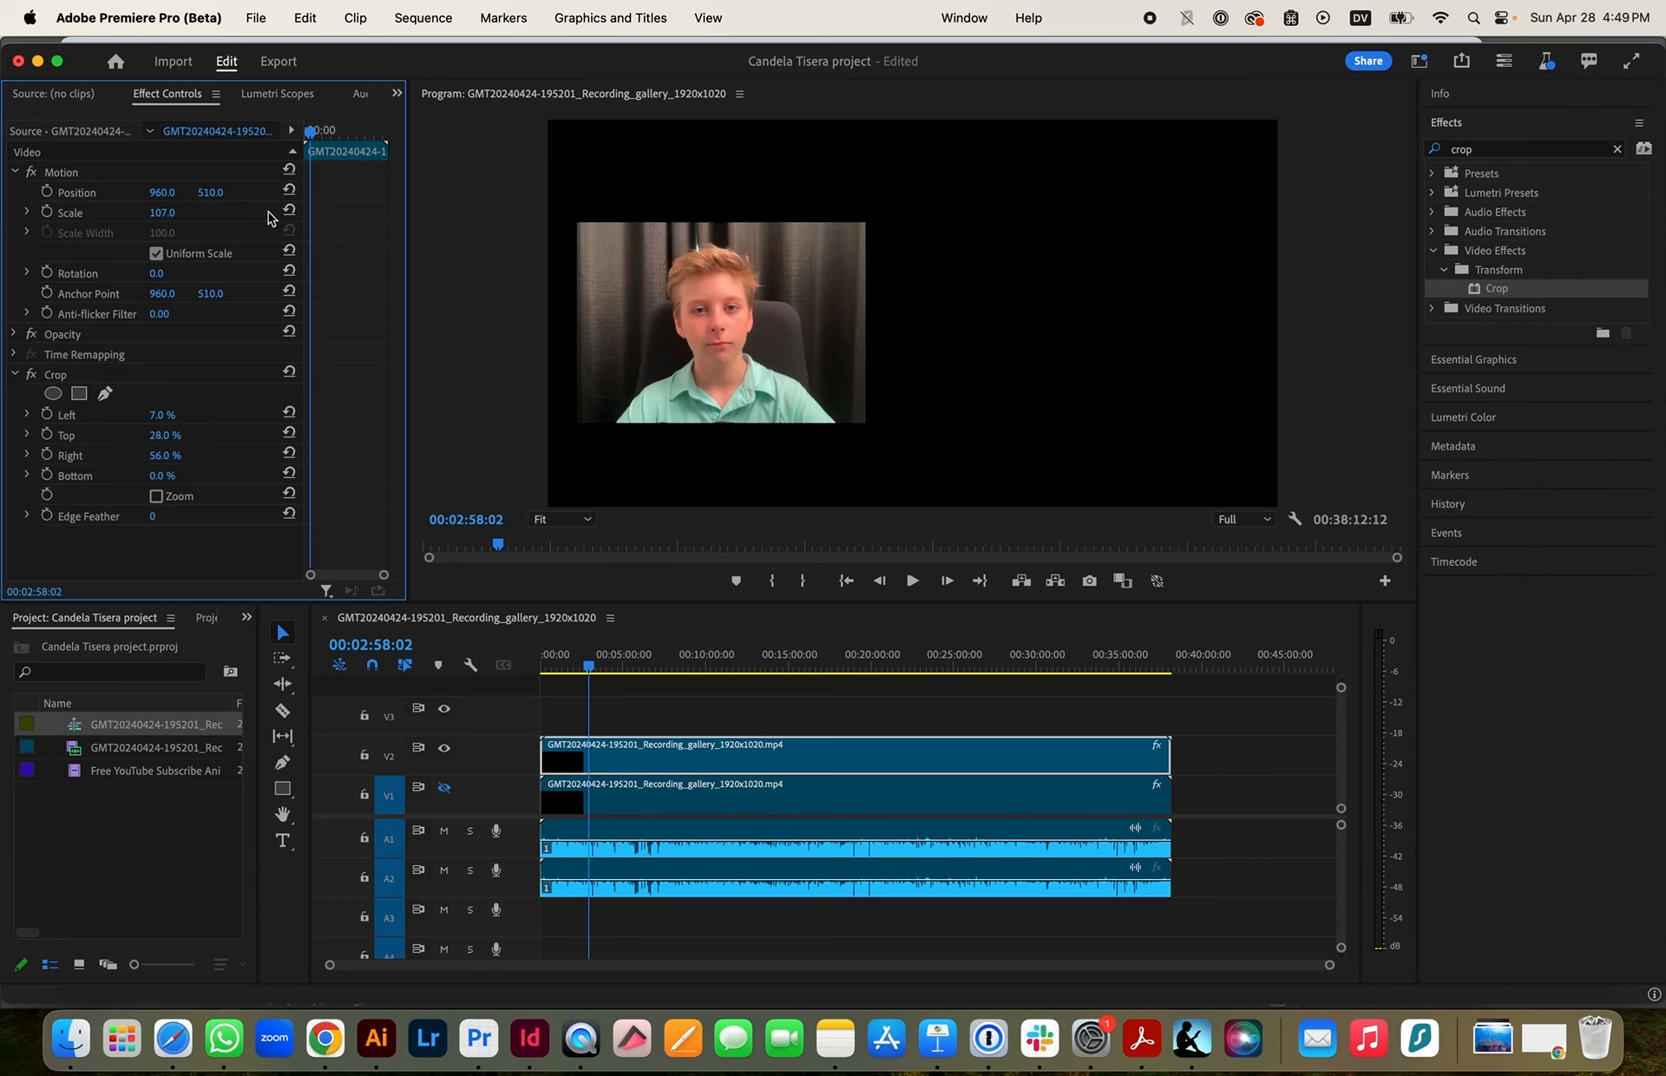
{"action": "left_click_drag", "start_coordinate": [162, 198], "coordinate": [296, 198]}
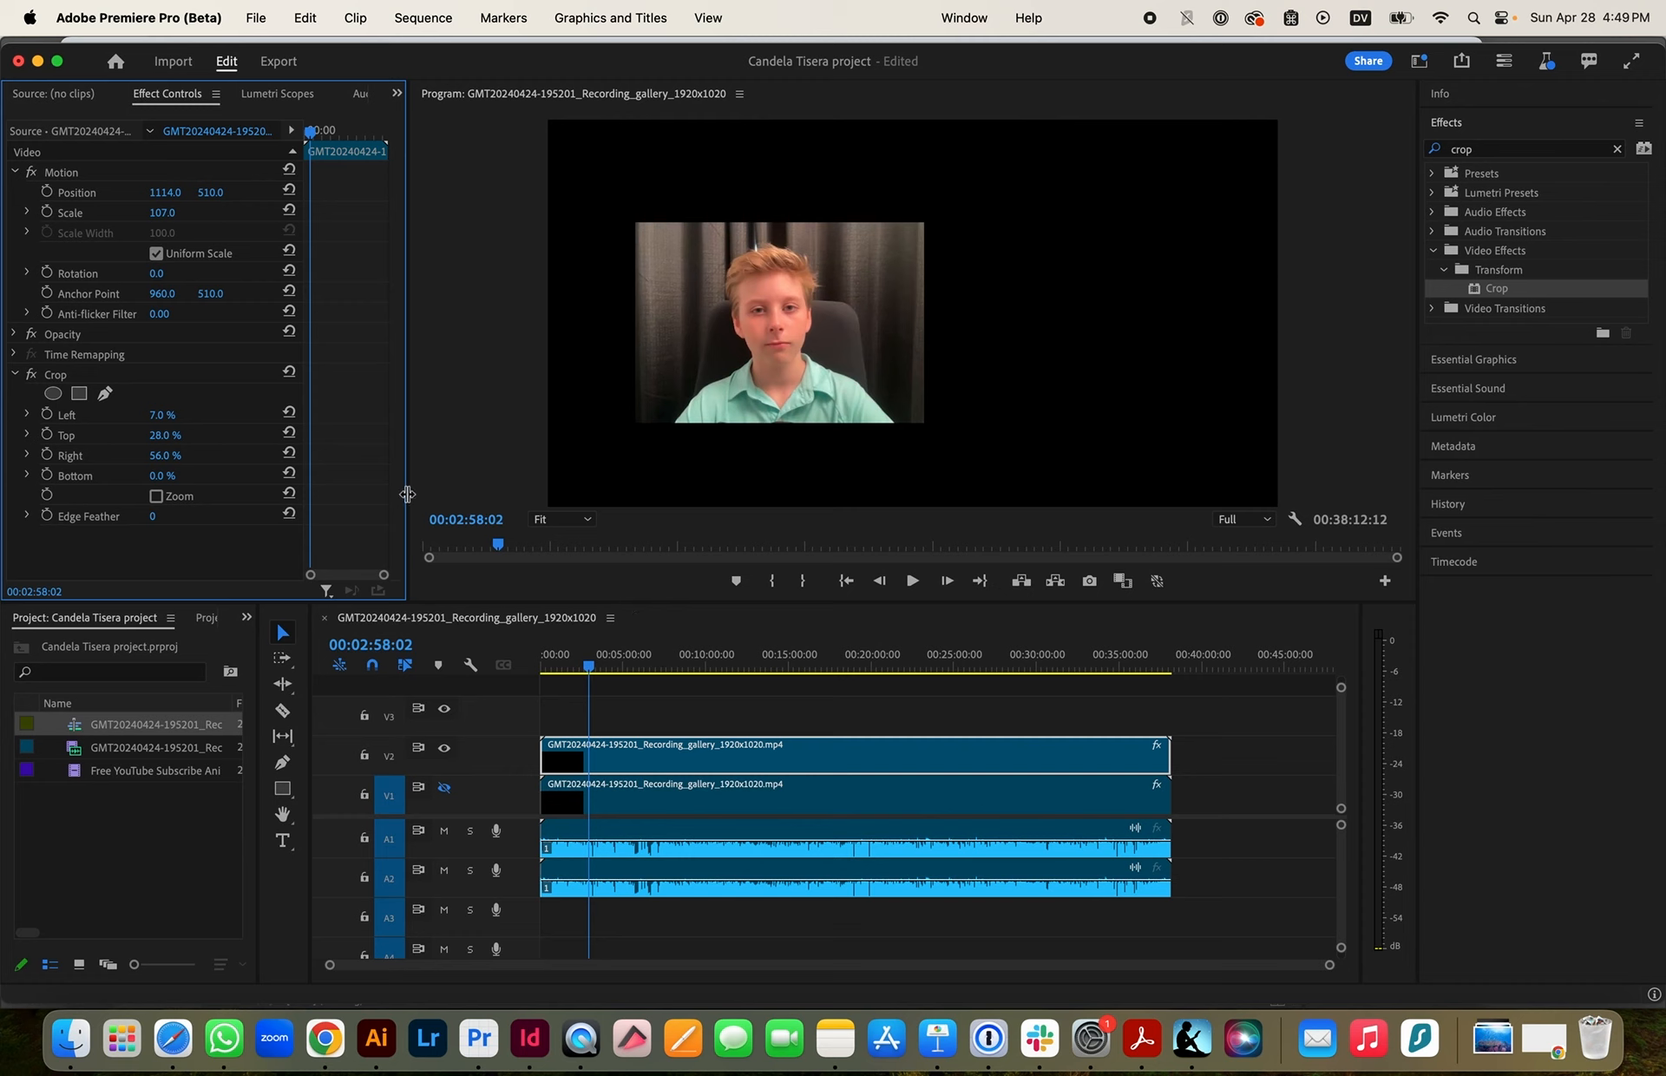
Show track V1 again and isolate the right speaker in its clip by cropping Left 60%
{"action": "left_click", "coordinate": [443, 787]}
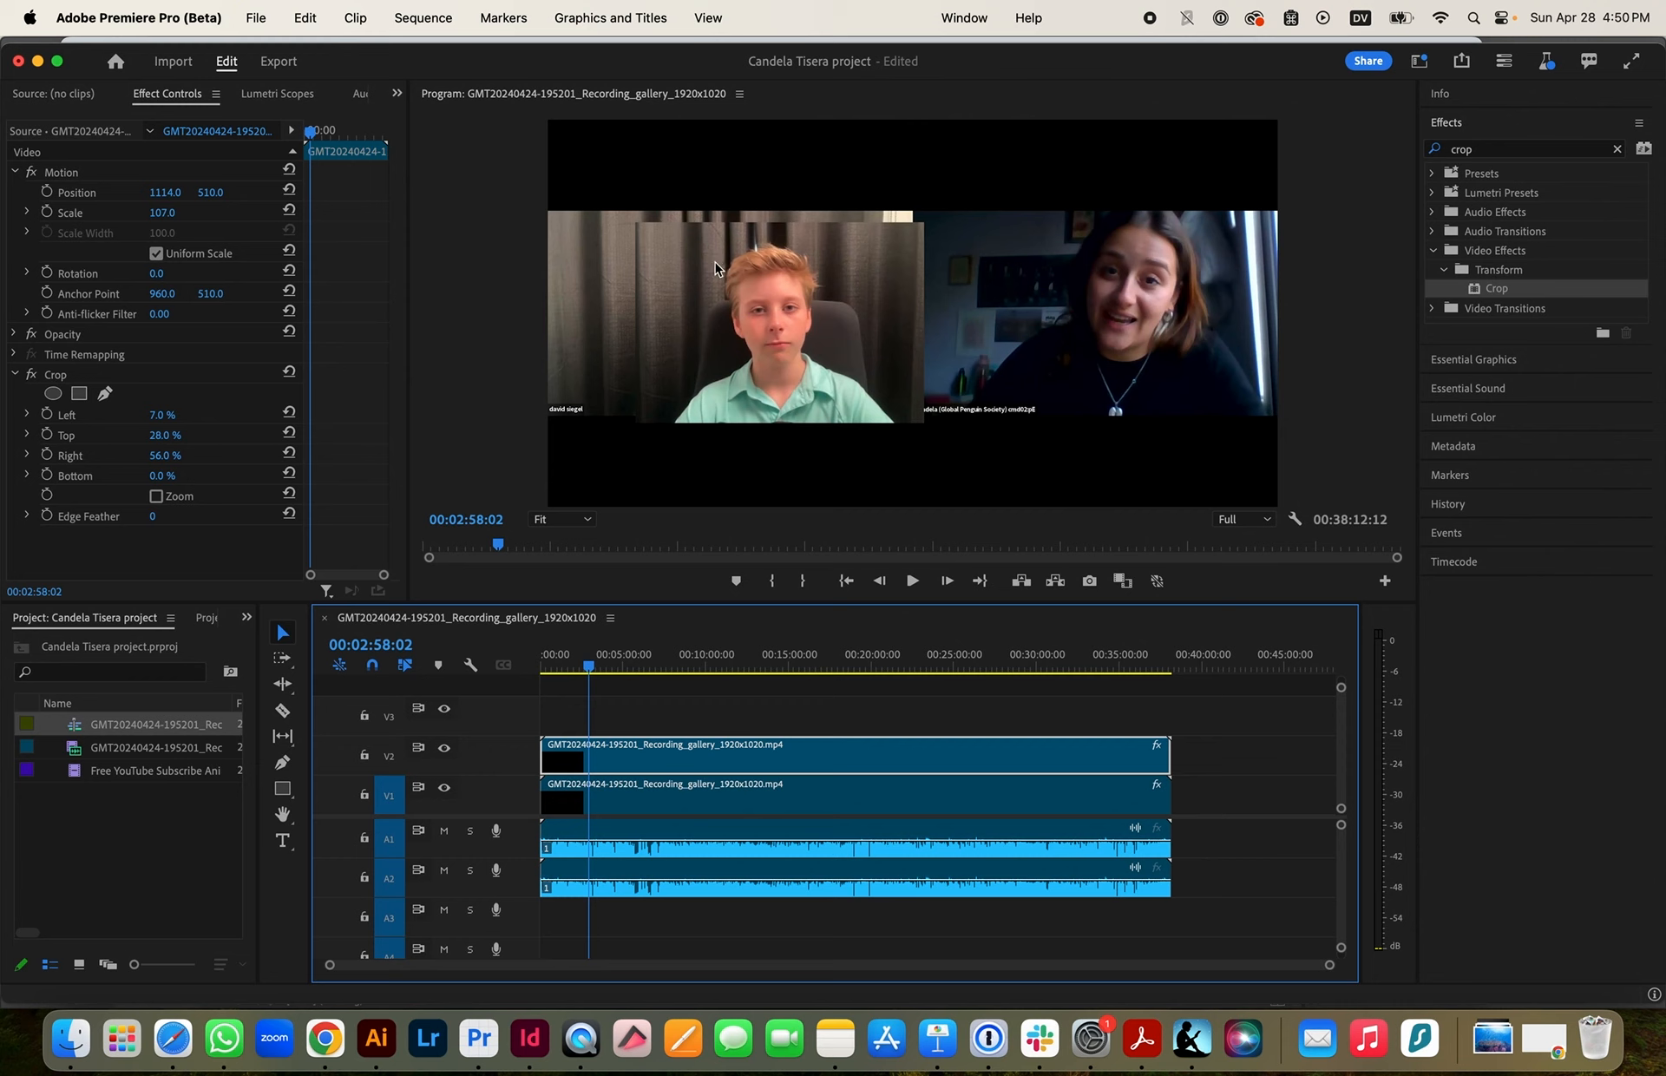
{"action": "left_click", "coordinate": [713, 802]}
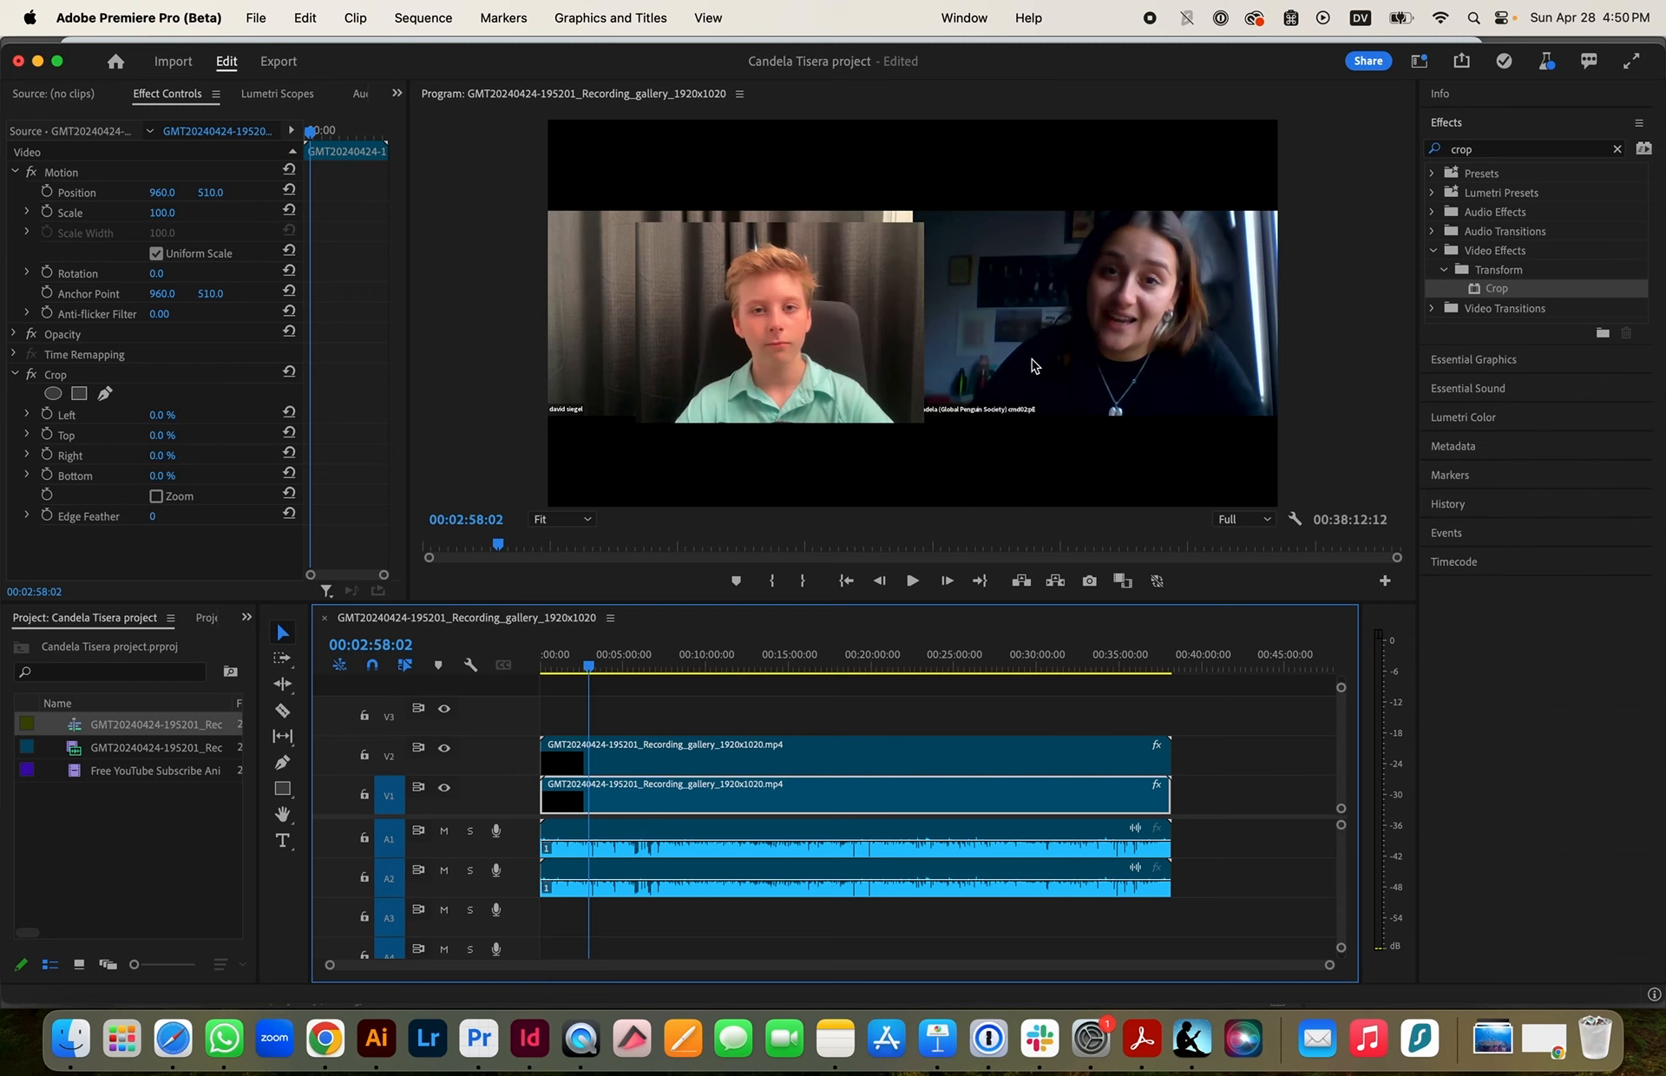
{"action": "left_click", "coordinate": [1027, 301]}
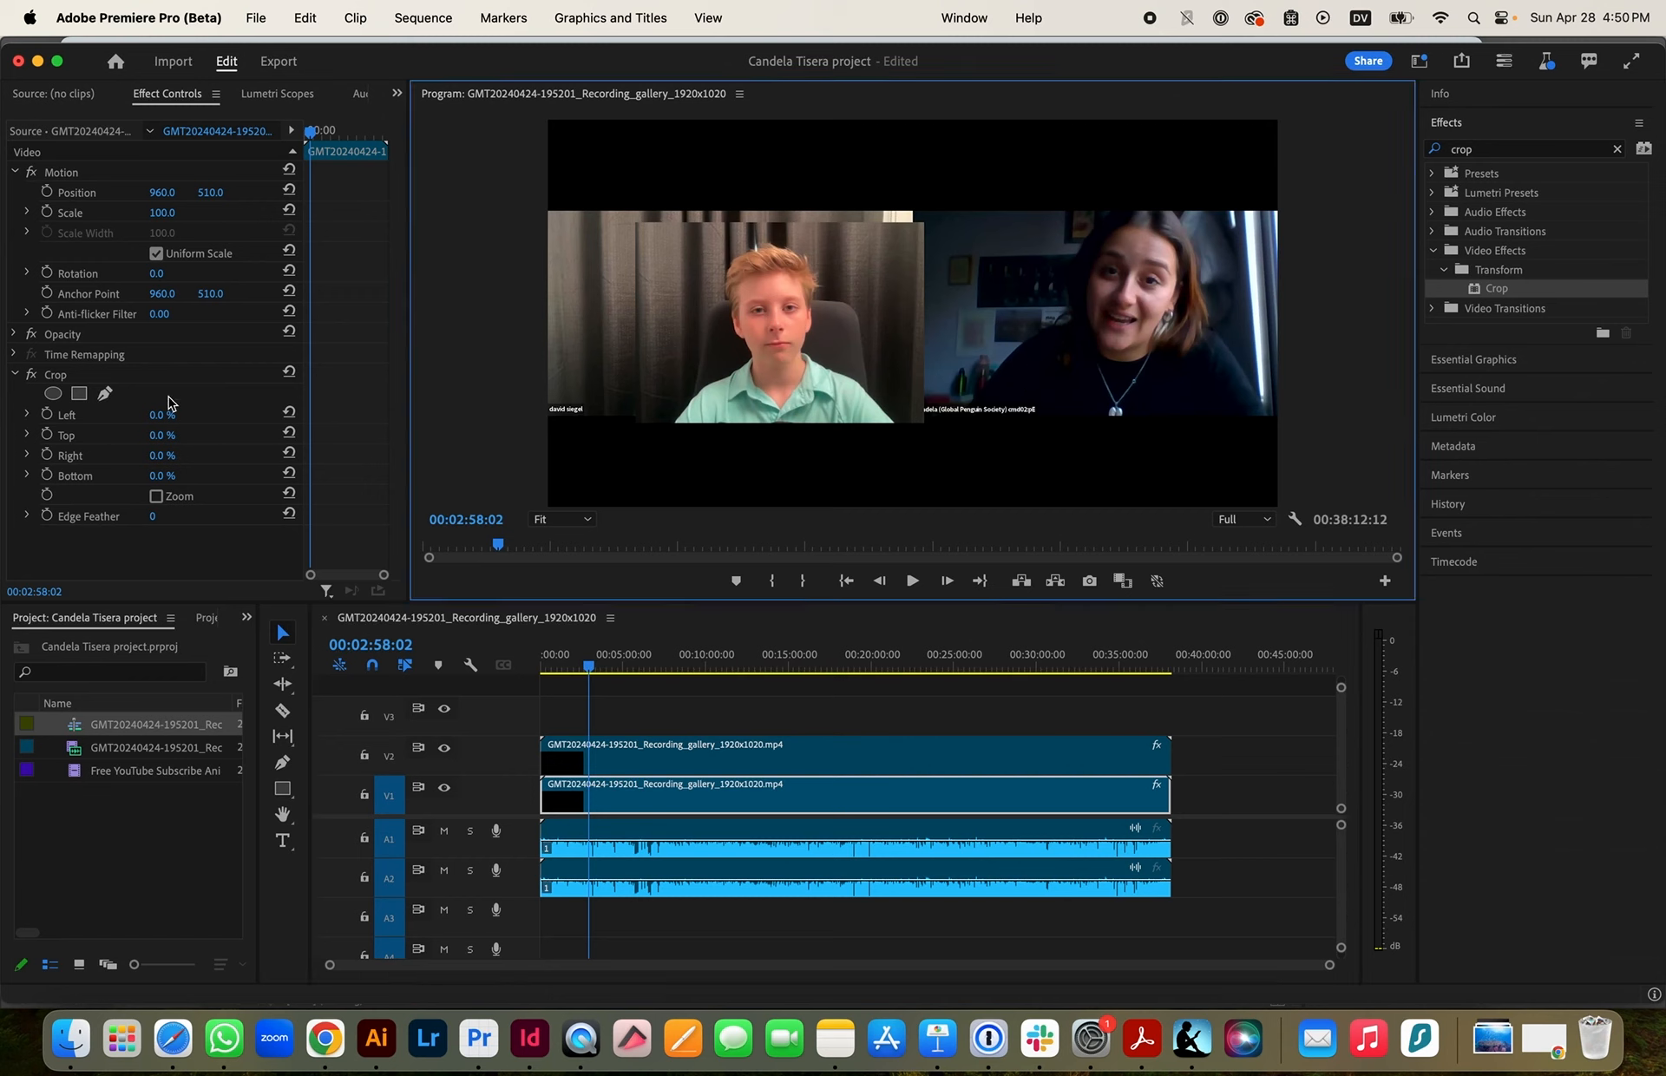
{"action": "mouse_move", "coordinate": [163, 422]}
{"action": "left_mouse_down"}
{"action": "mouse_move", "coordinate": [226, 415]}
{"action": "mouse_move", "coordinate": [177, 416]}
{"action": "left_mouse_up"}
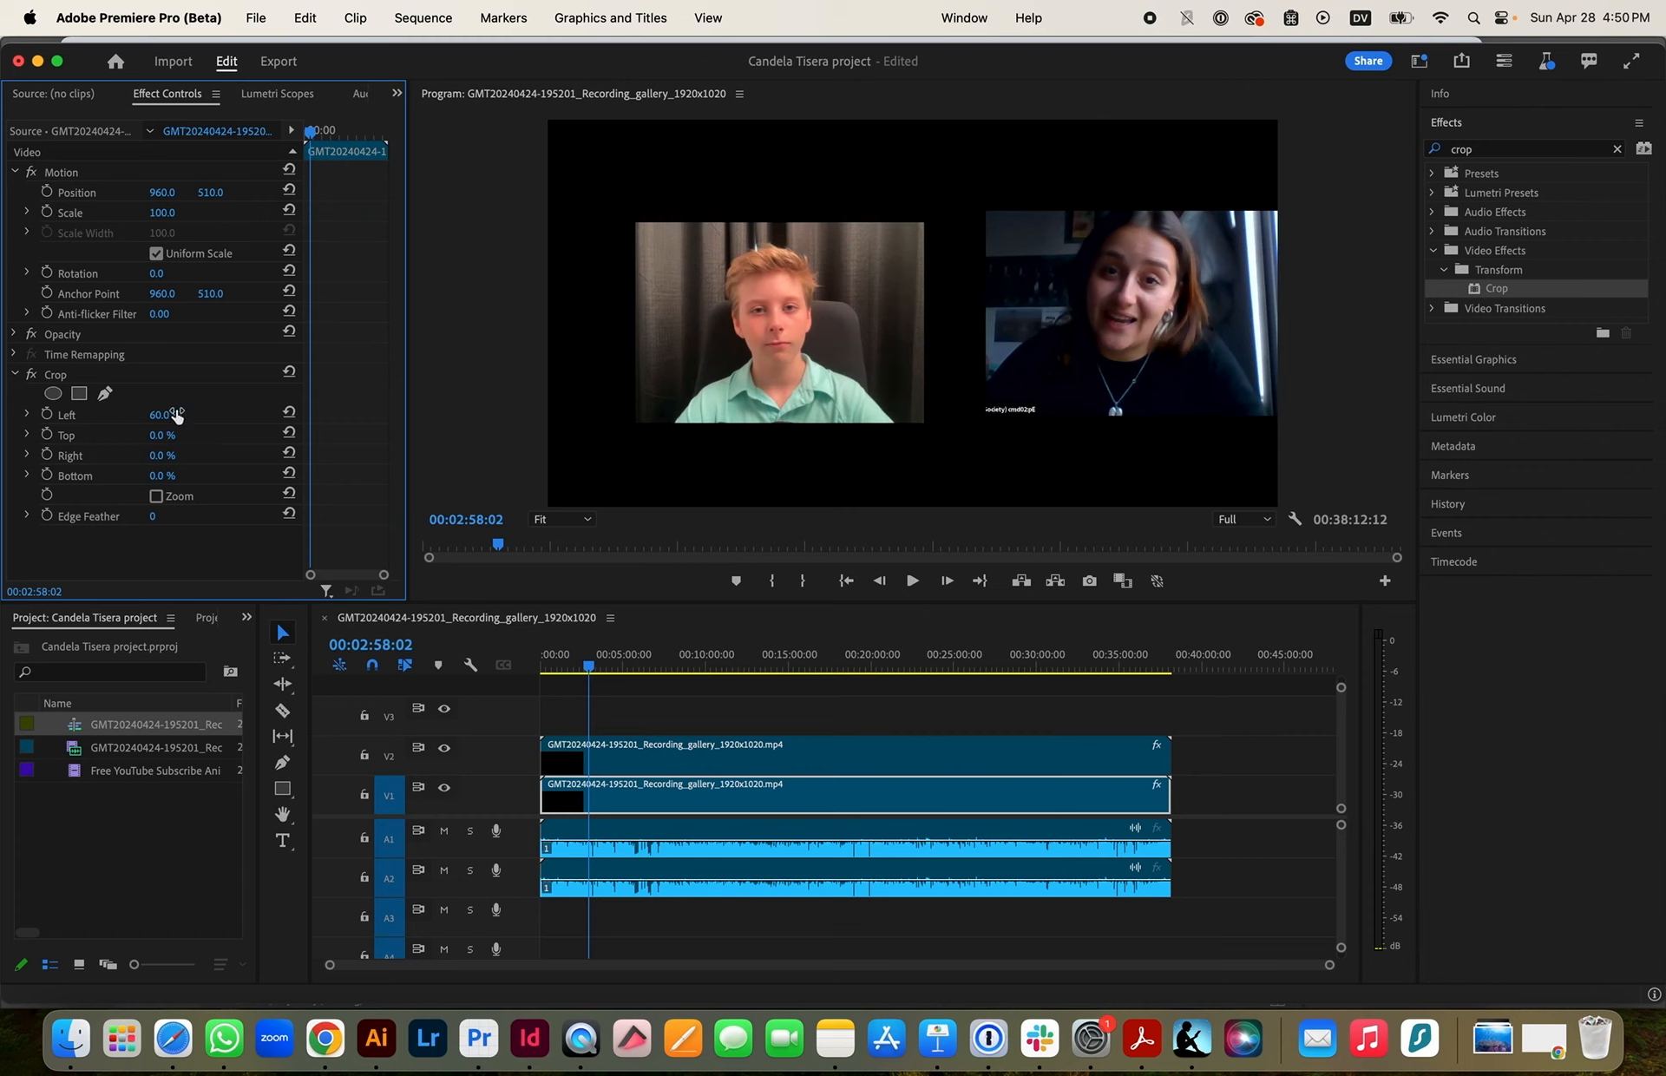
Fit the V1 clip beside the left speaker with Scale 96 and Position 827, 525, and play a short passage
{"action": "left_click_drag", "start_coordinate": [152, 194], "coordinate": [34, 194]}
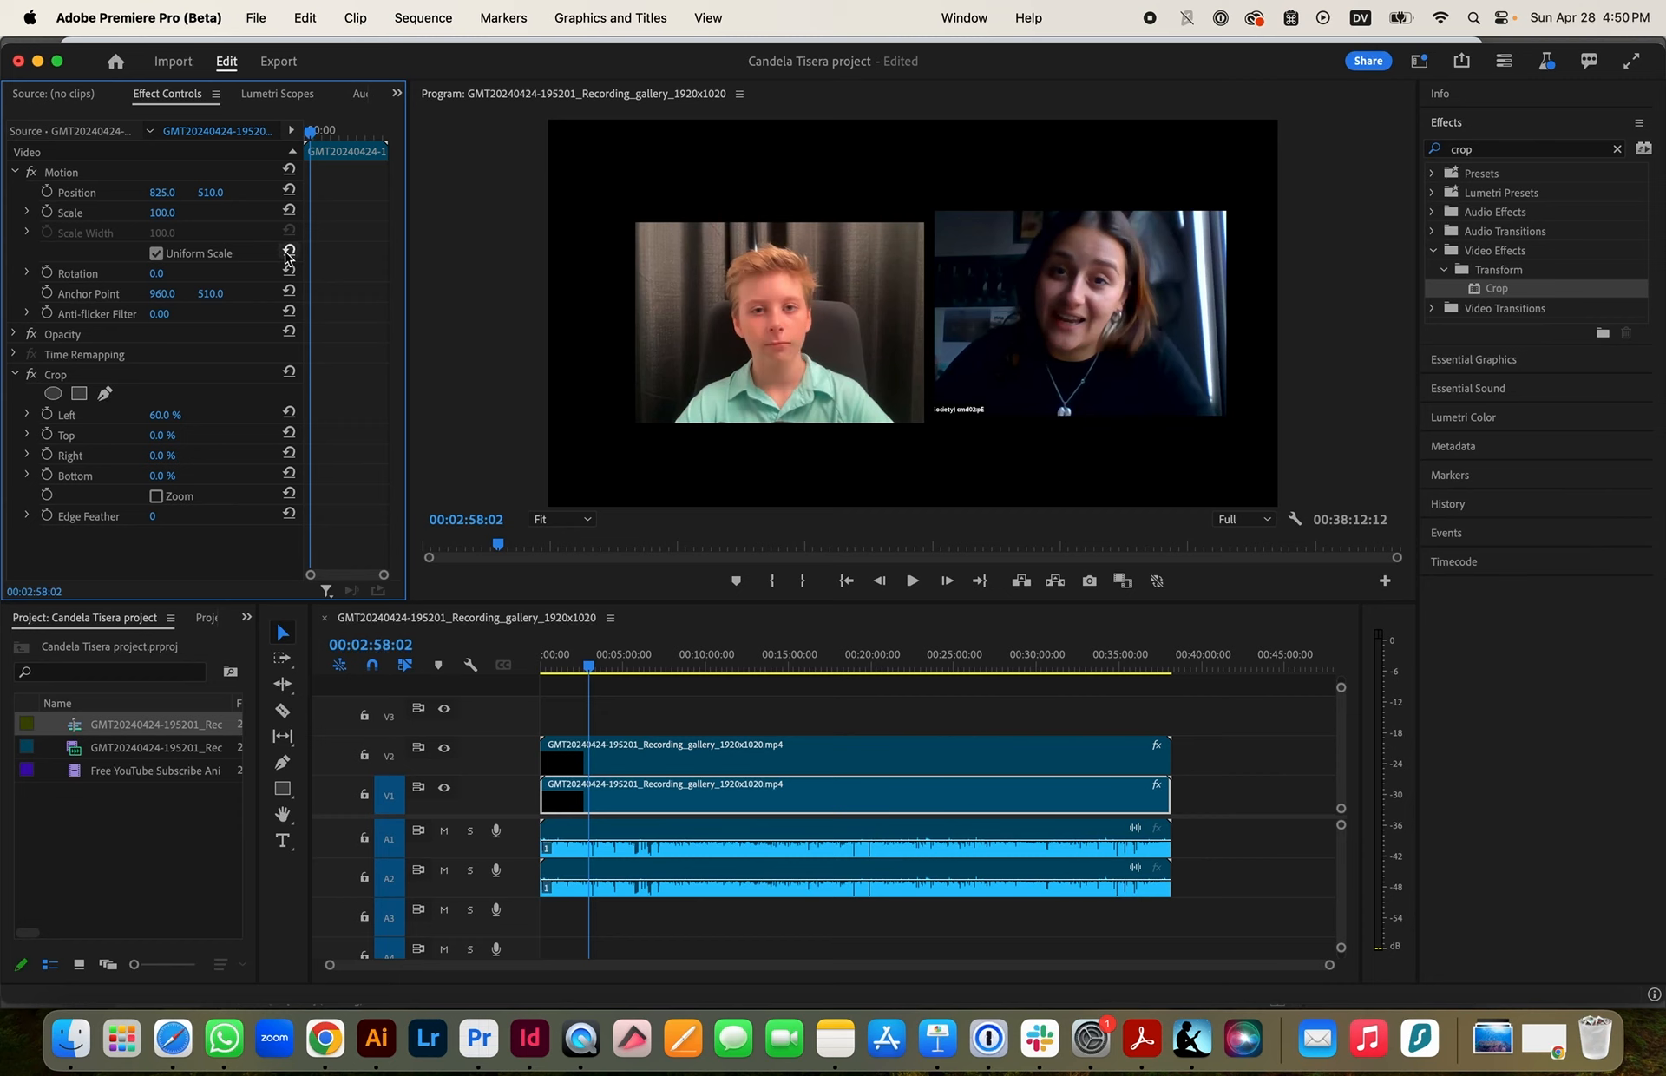
{"action": "left_click_drag", "start_coordinate": [182, 224], "coordinate": [165, 223]}
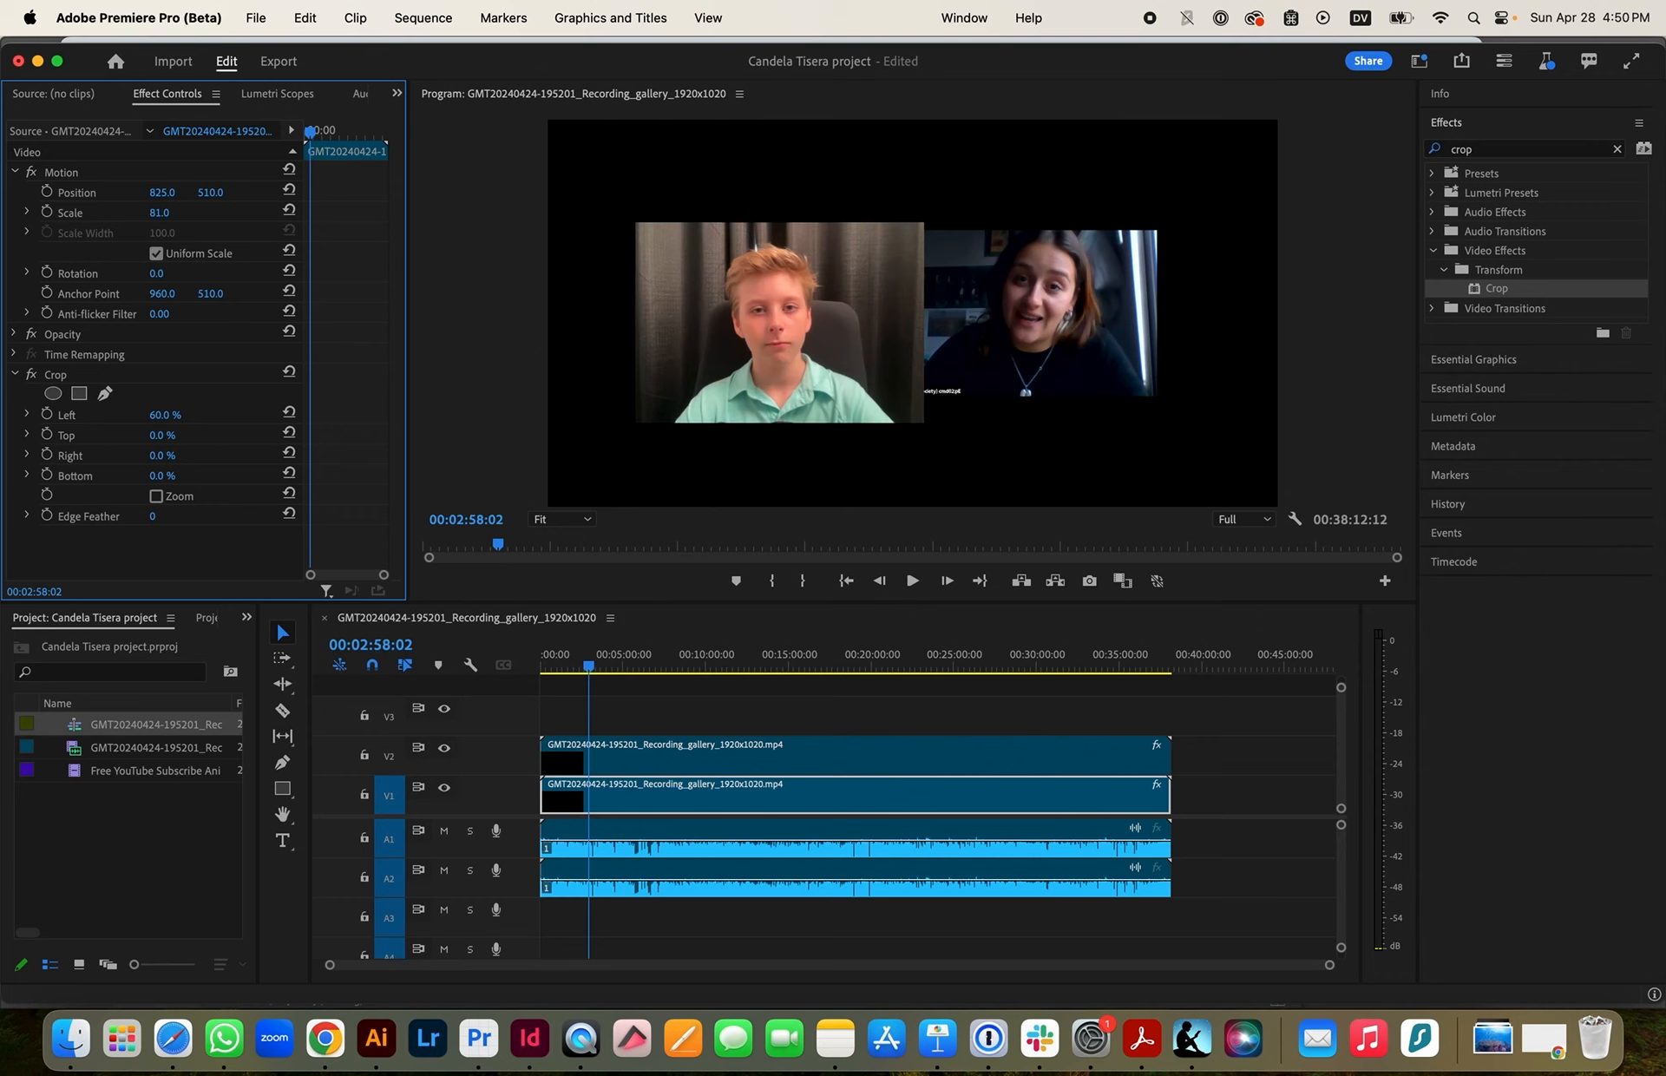
{"action": "left_click_drag", "start_coordinate": [163, 192], "coordinate": [184, 192]}
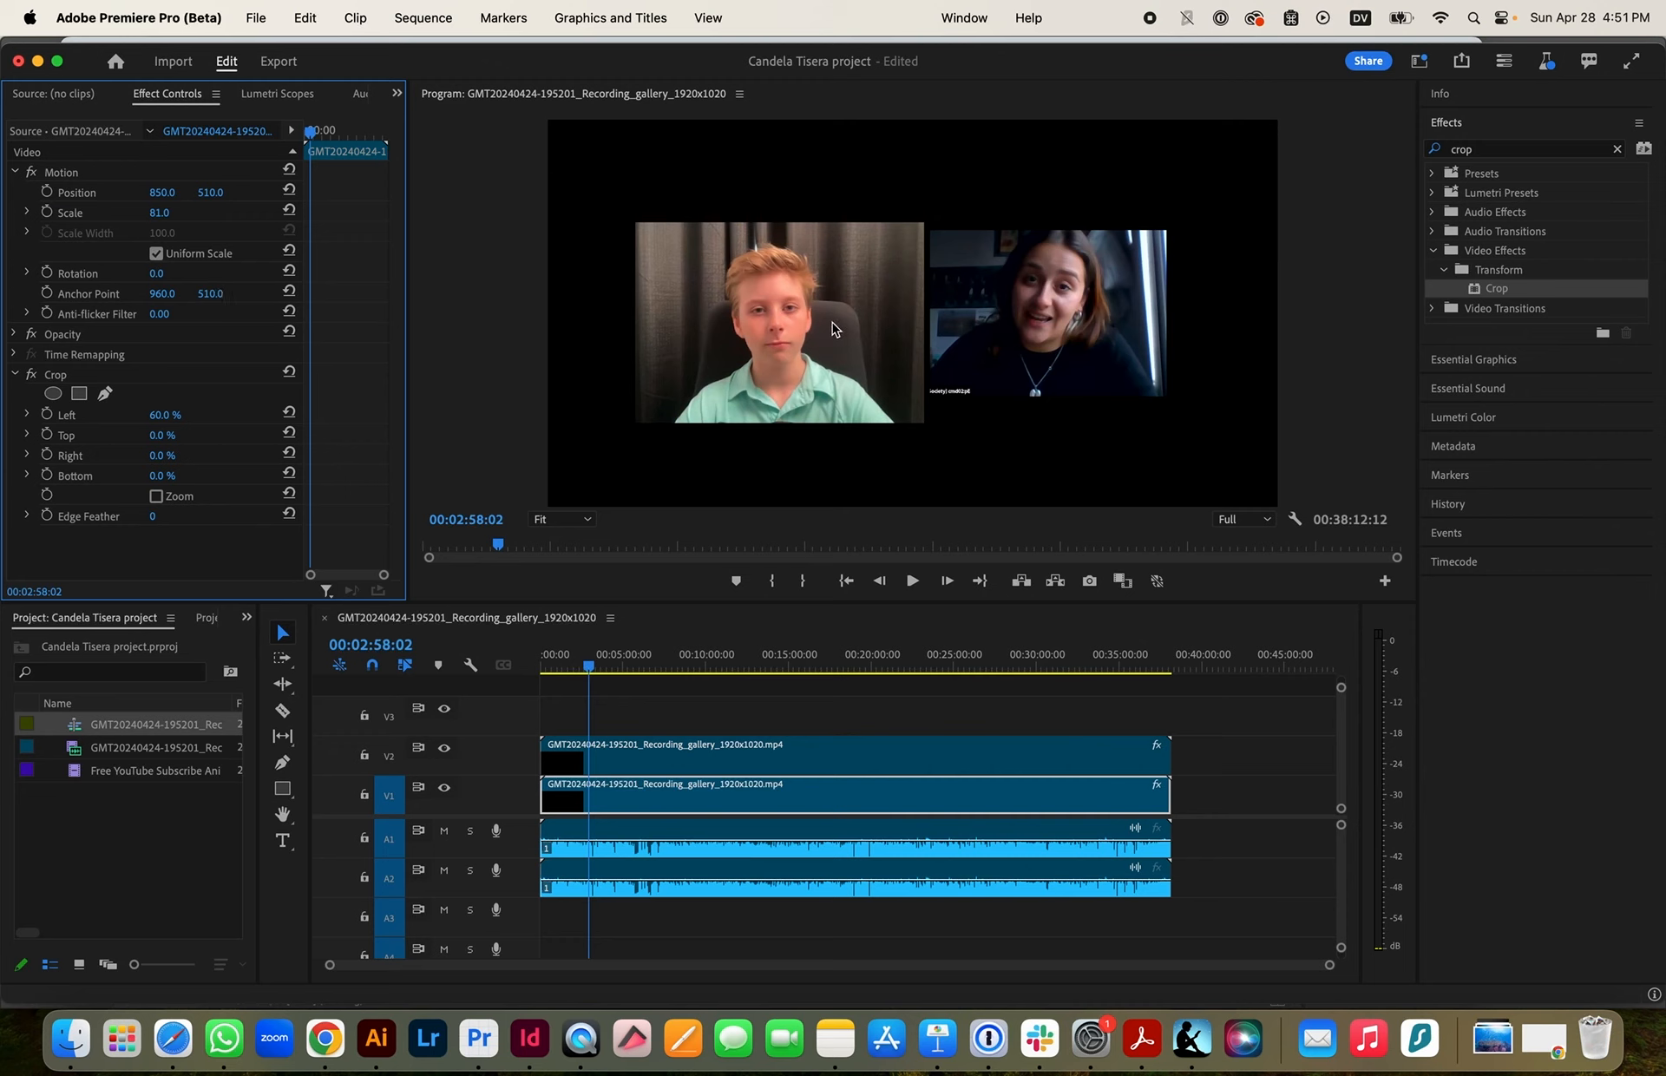
{"action": "left_click", "coordinate": [780, 315]}
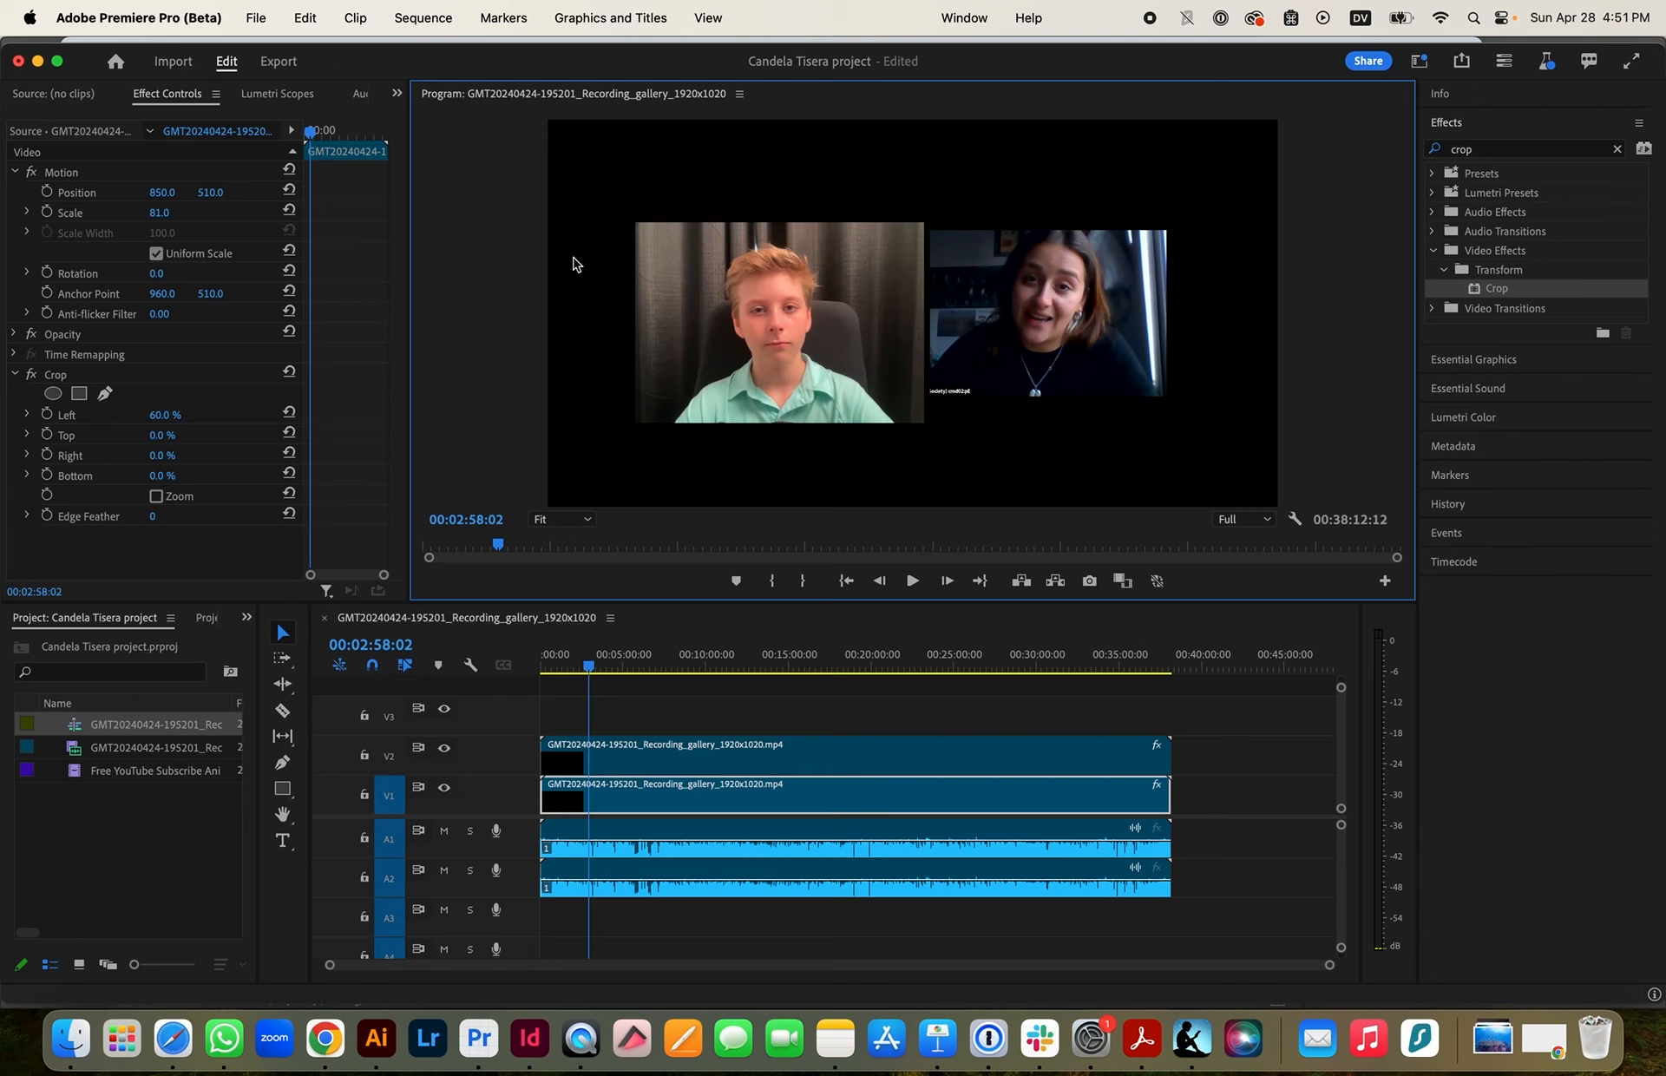
{"action": "left_click", "coordinate": [159, 213]}
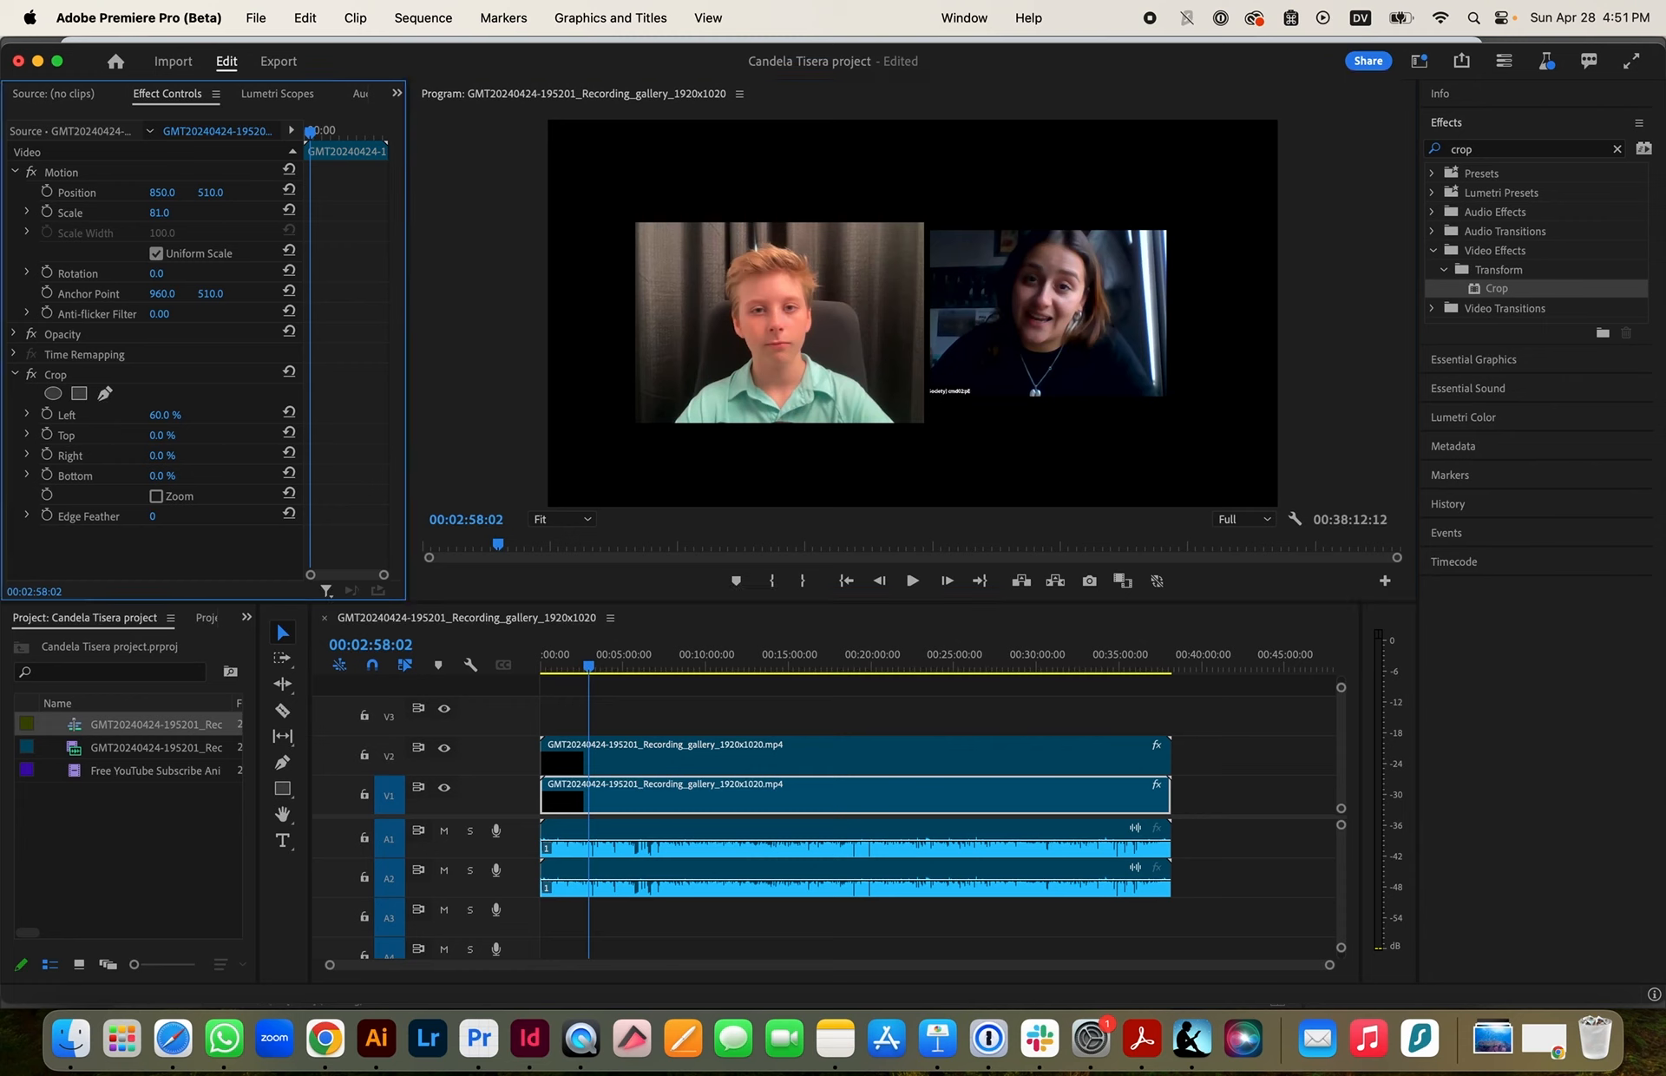
{"action": "left_click_drag", "start_coordinate": [159, 212], "coordinate": [171, 212]}
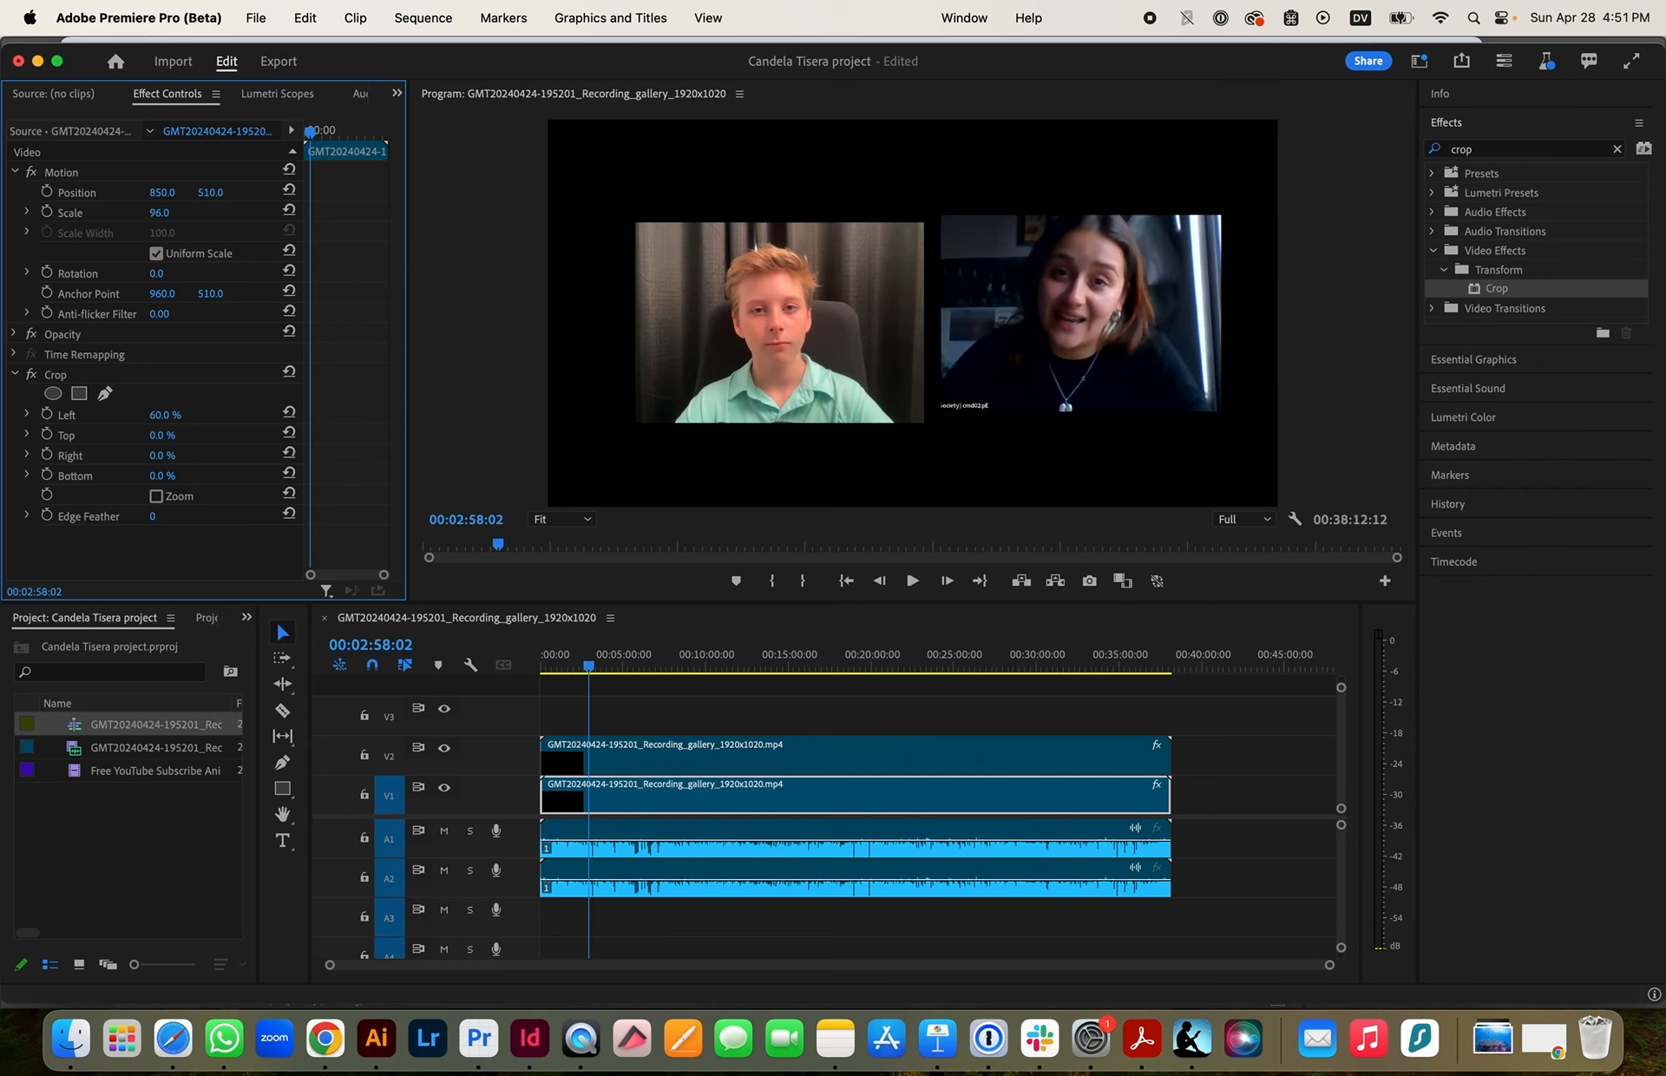
{"action": "left_click_drag", "start_coordinate": [210, 191], "coordinate": [143, 192]}
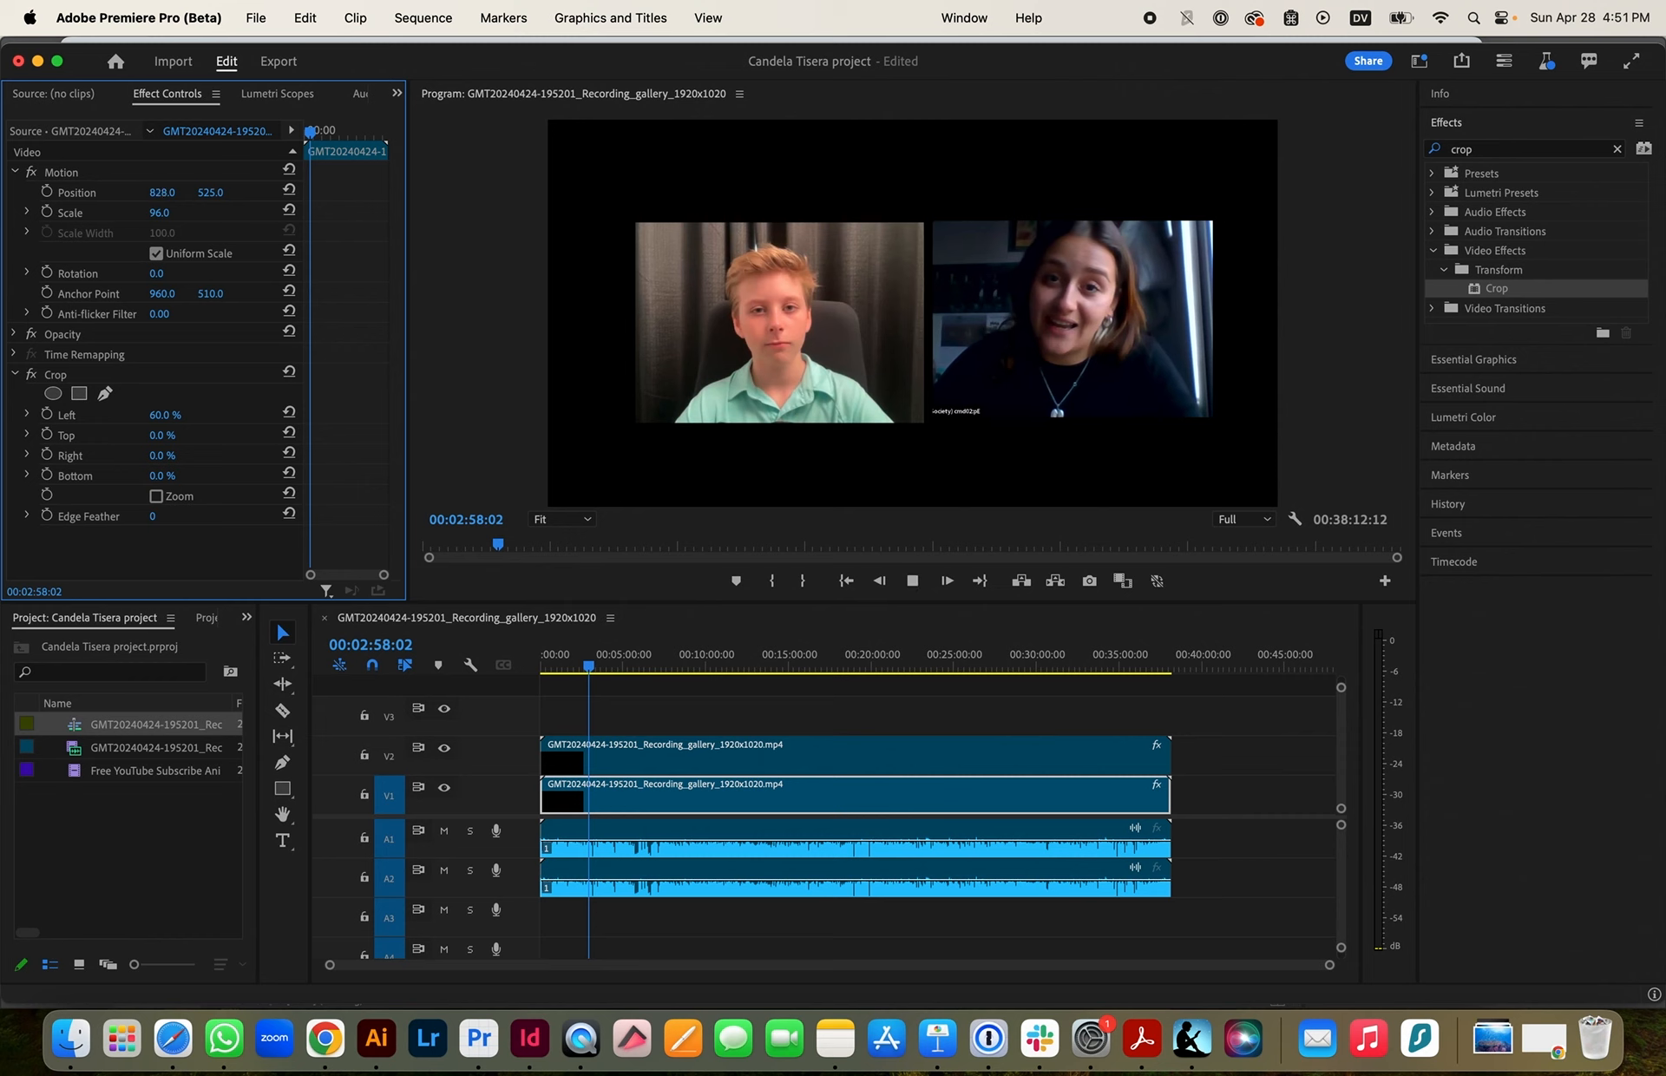
{"action": "key", "text": "space"}
{"action": "key", "text": "space"}
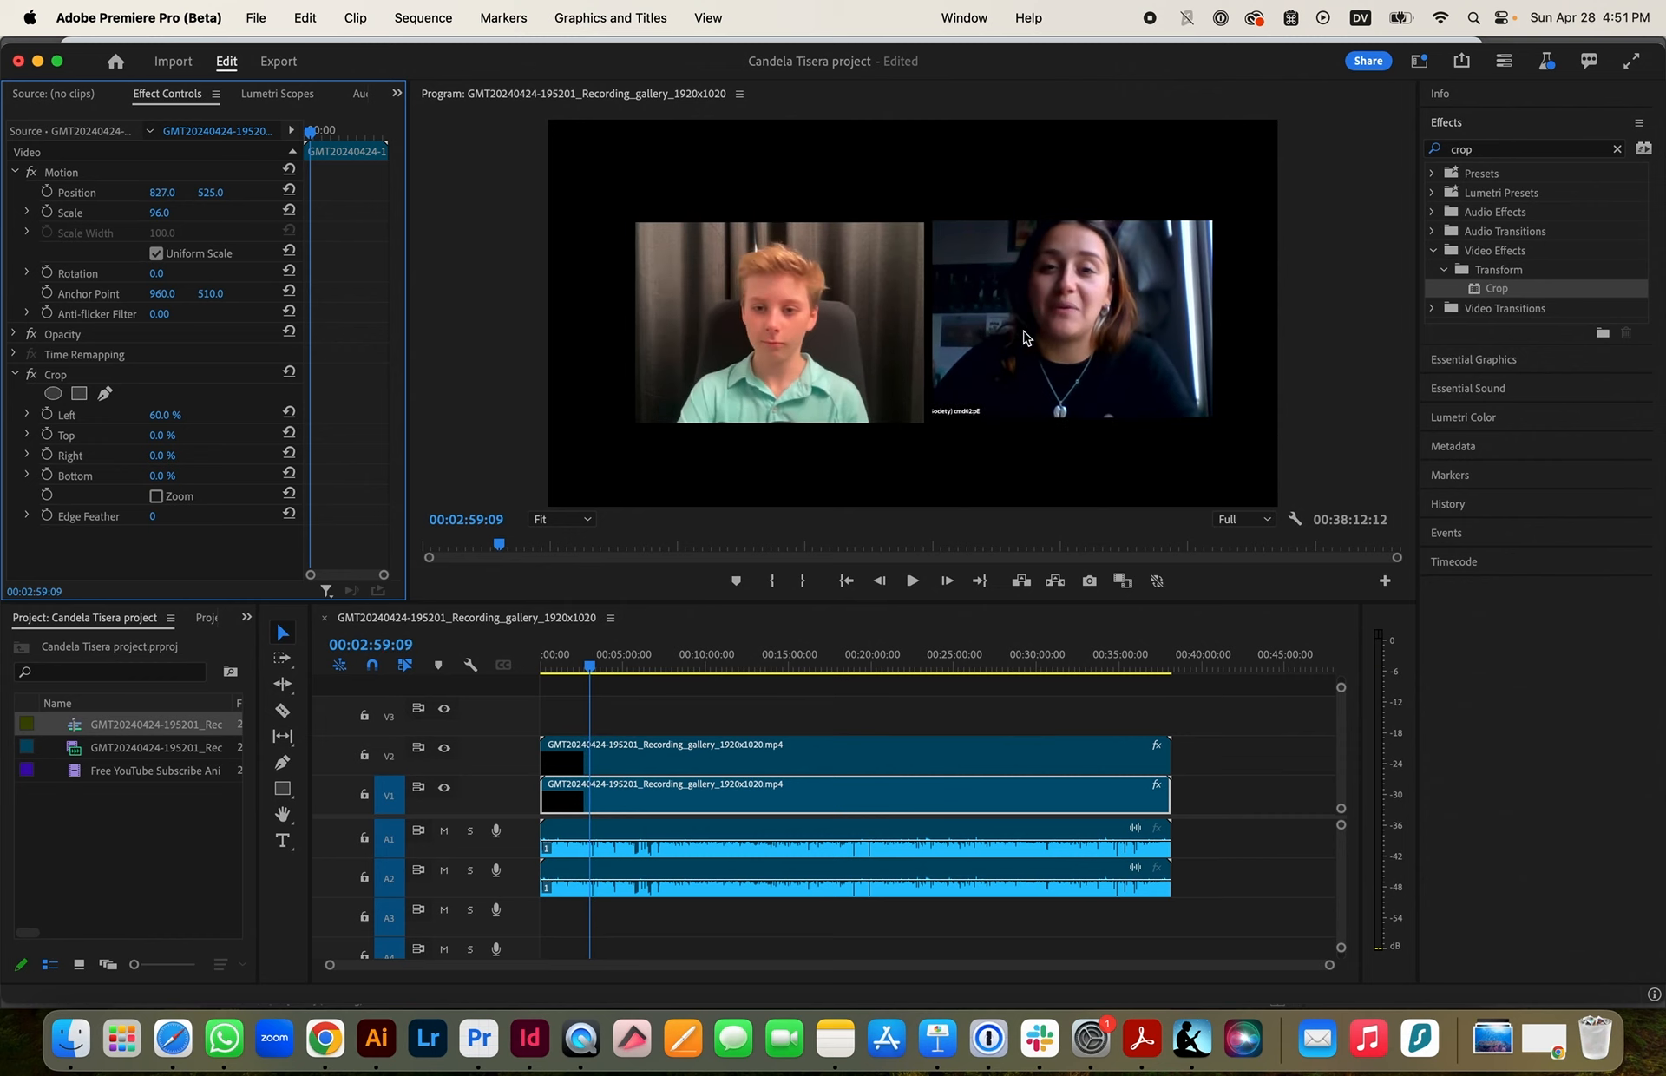
Shift both speakers left and up by setting Position to 1085, 468 for the V2 clip and 798, 485 for the V1 clip
{"action": "left_click", "coordinate": [1092, 331]}
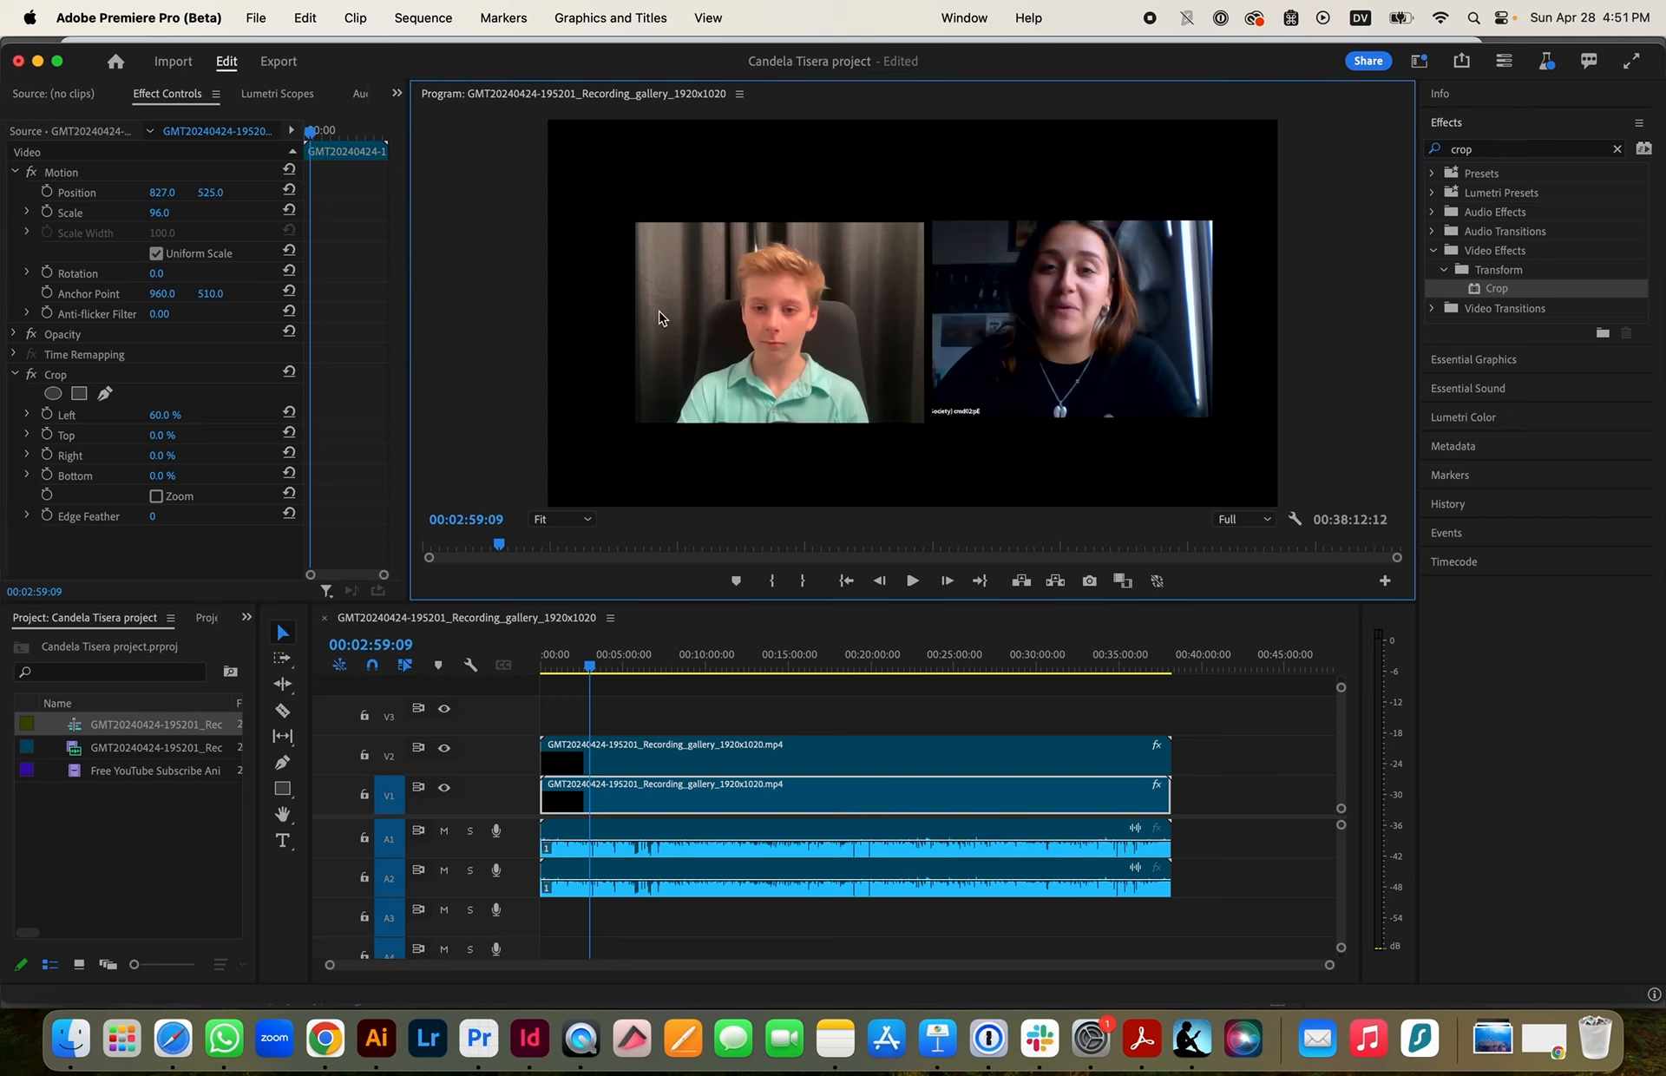
{"action": "left_click", "coordinate": [697, 751]}
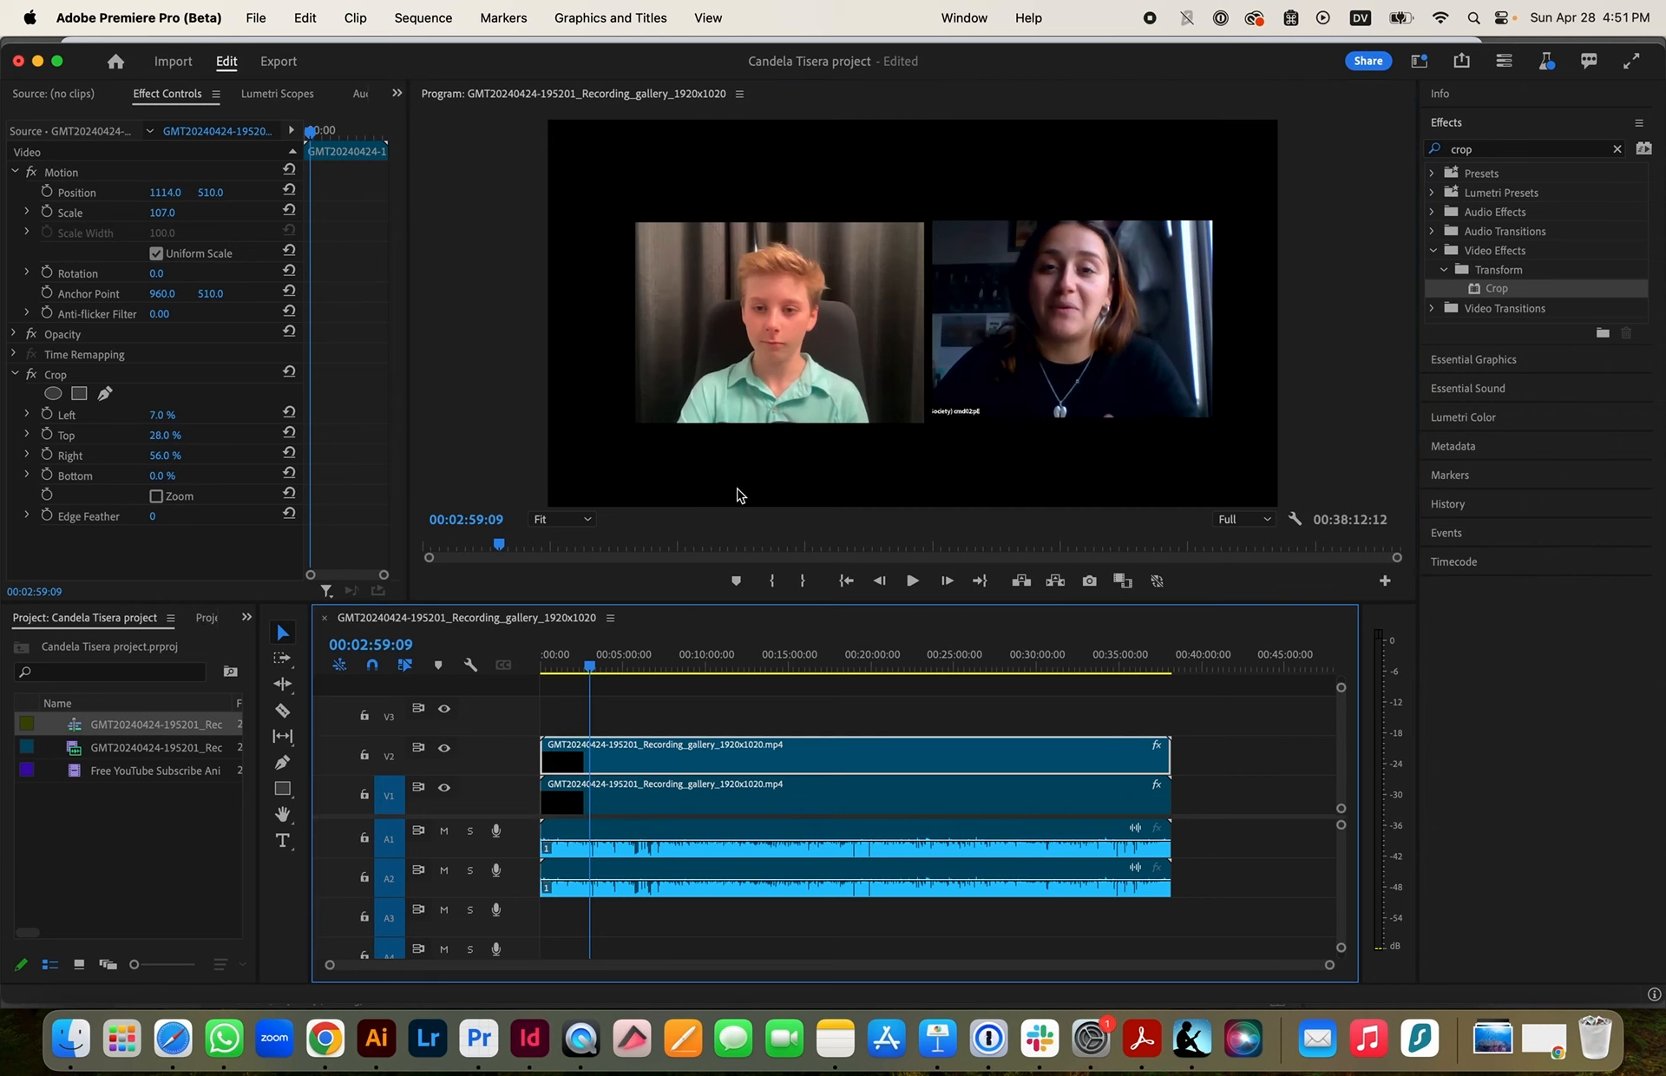
{"action": "left_click_drag", "start_coordinate": [163, 191], "coordinate": [137, 192]}
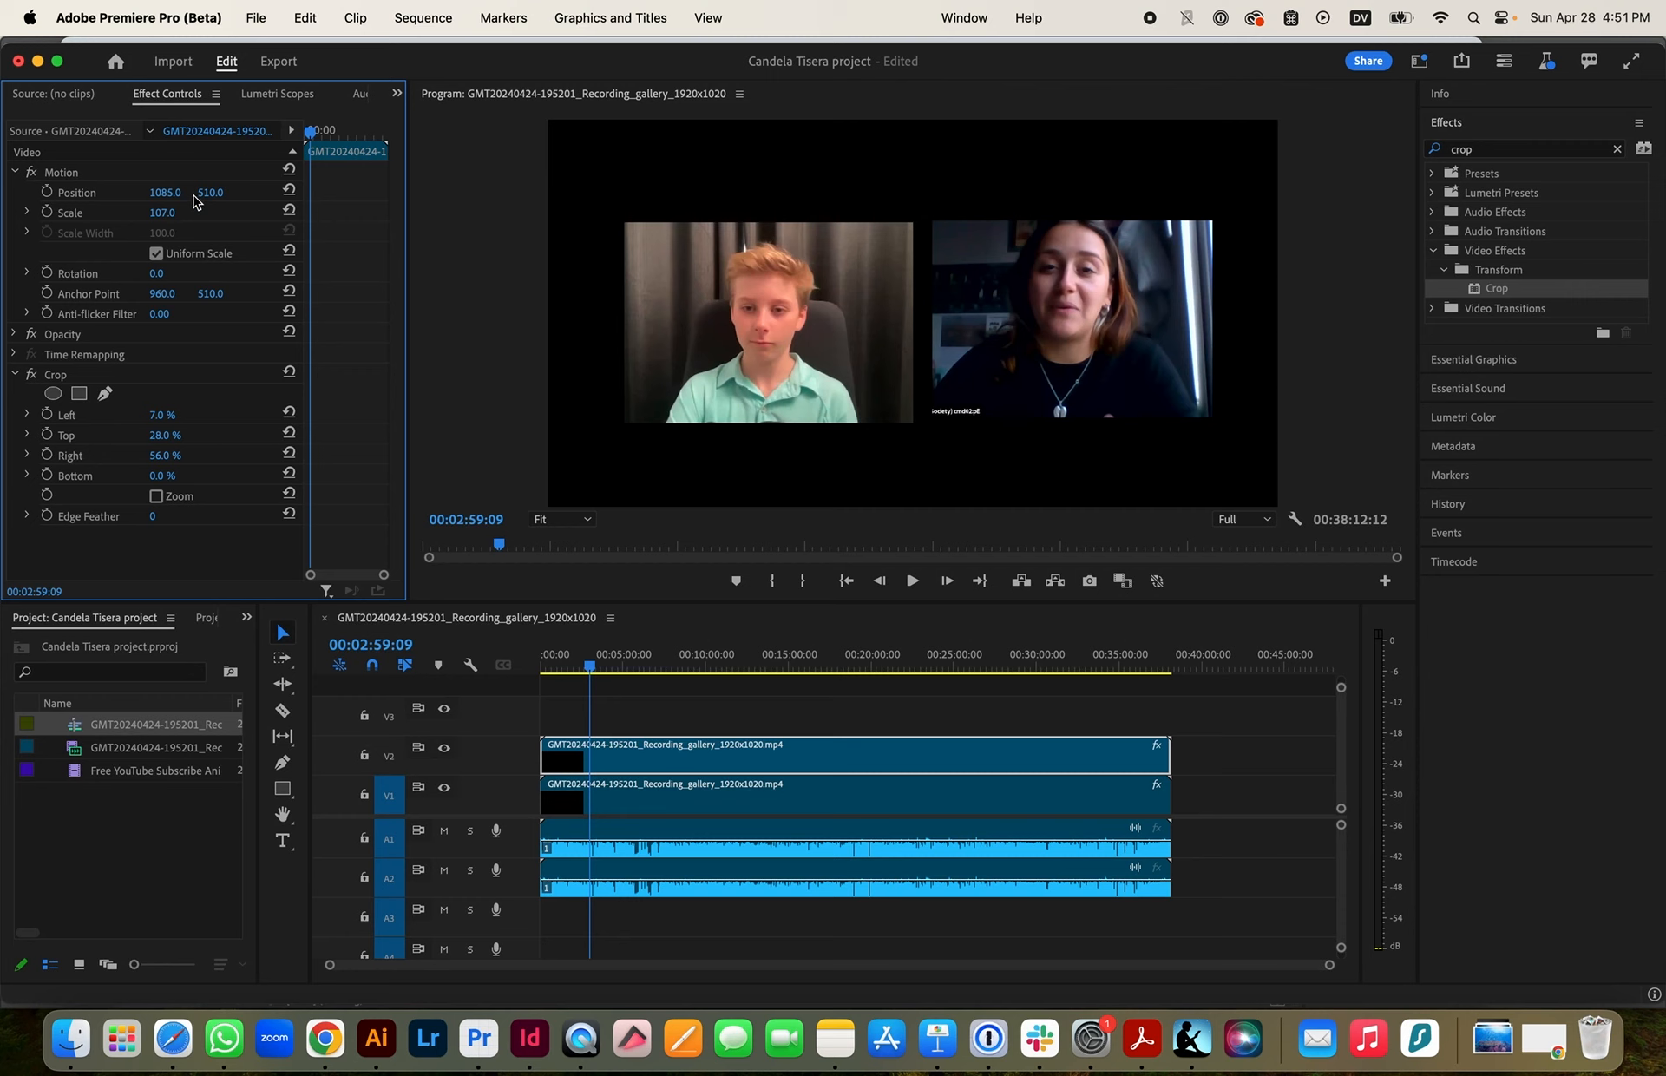
{"action": "left_click", "coordinate": [699, 800]}
{"action": "left_click", "coordinate": [1075, 332]}
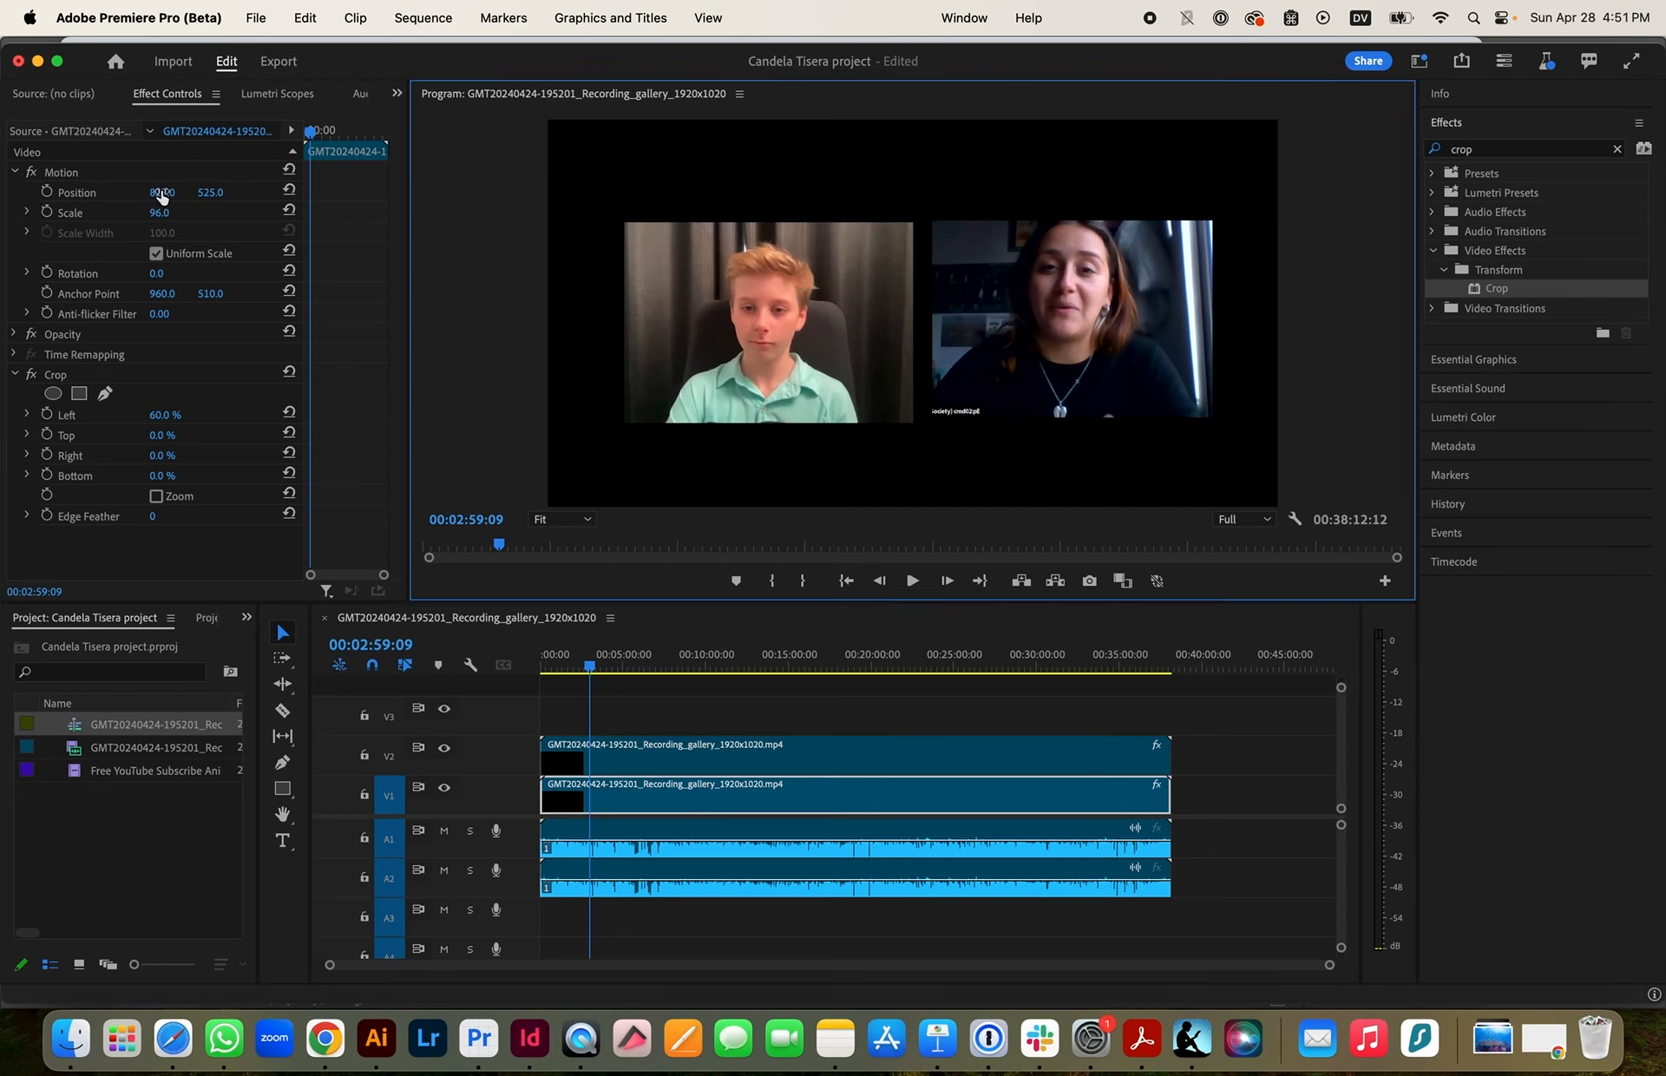
{"action": "left_click_drag", "start_coordinate": [161, 192], "coordinate": [136, 191]}
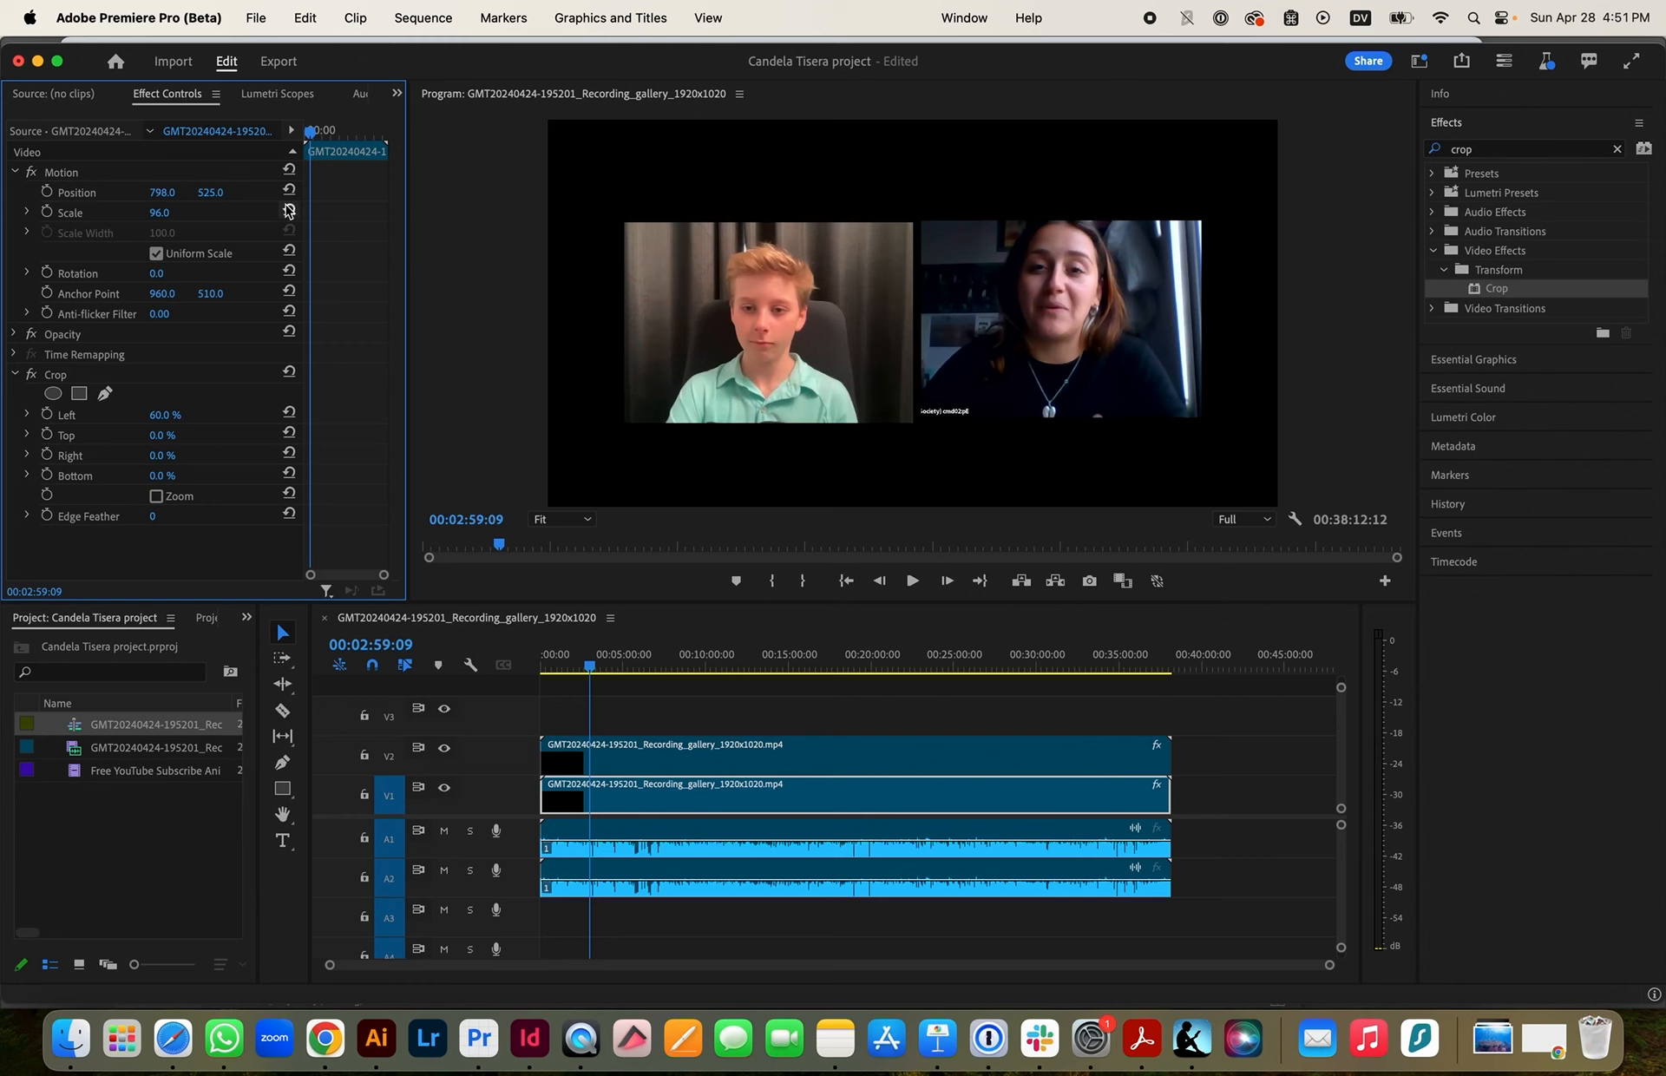
{"action": "left_click_drag", "start_coordinate": [210, 192], "coordinate": [175, 191]}
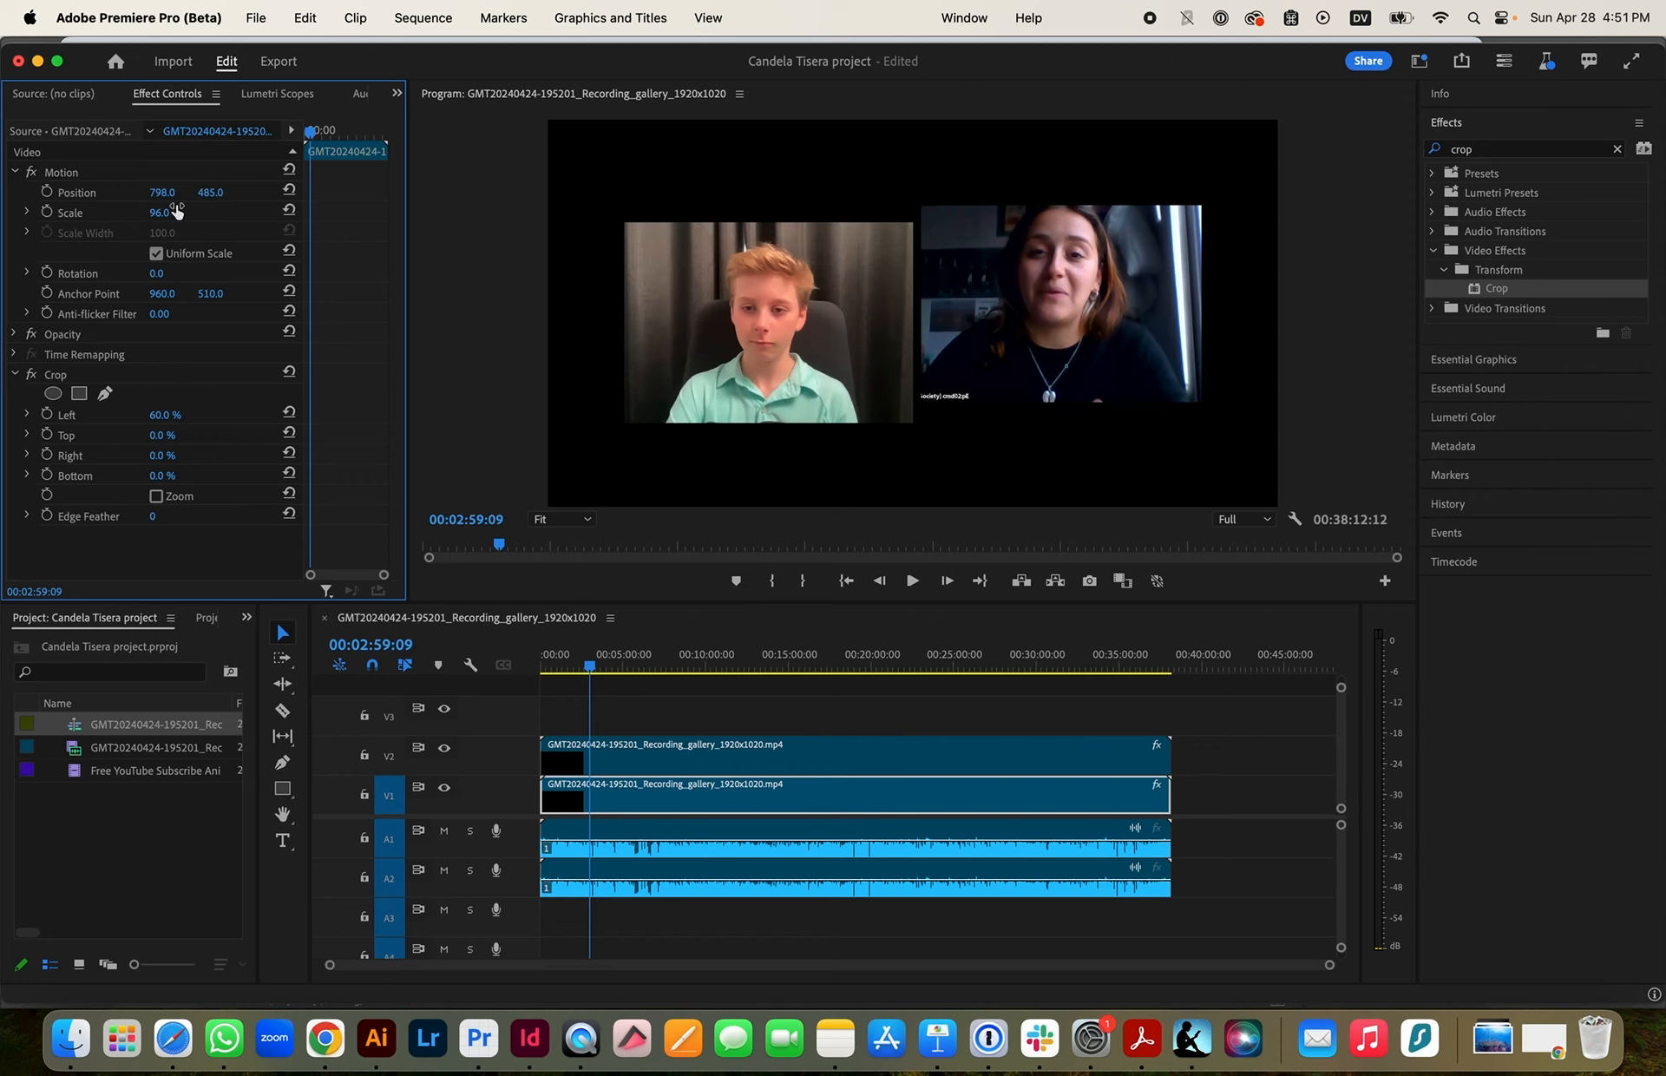
{"action": "left_click", "coordinate": [770, 760]}
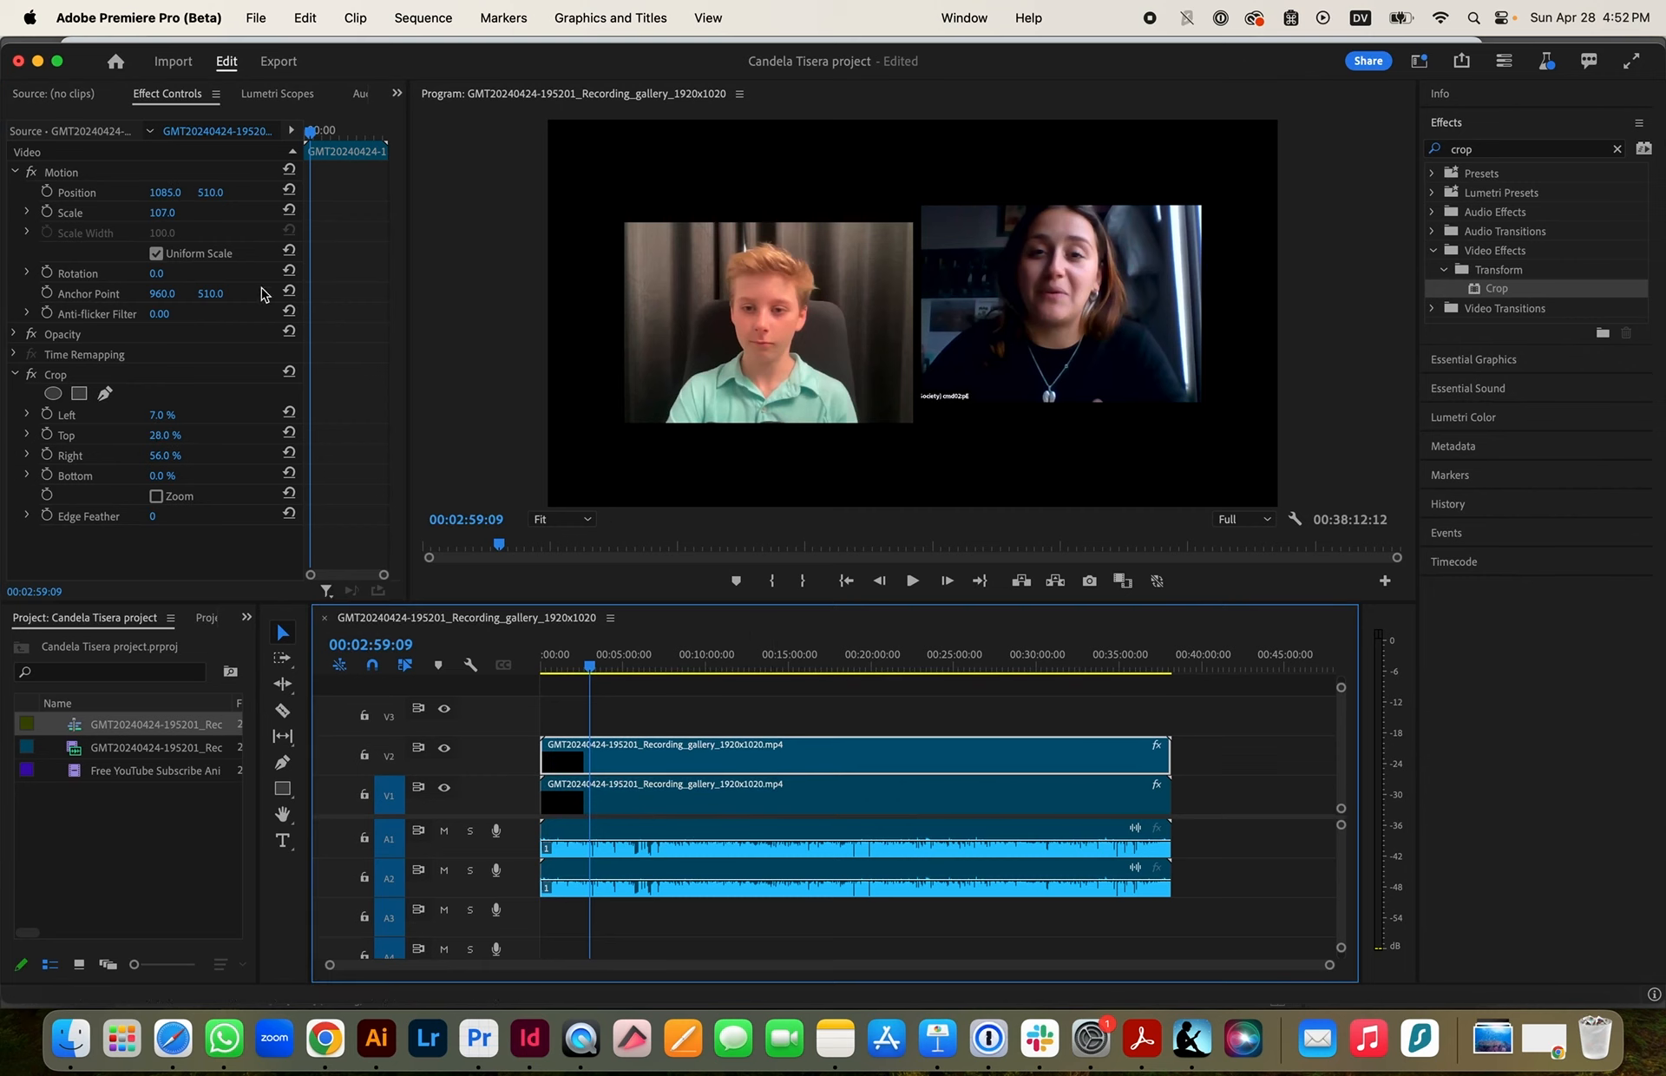
{"action": "left_click_drag", "start_coordinate": [210, 198], "coordinate": [174, 198]}
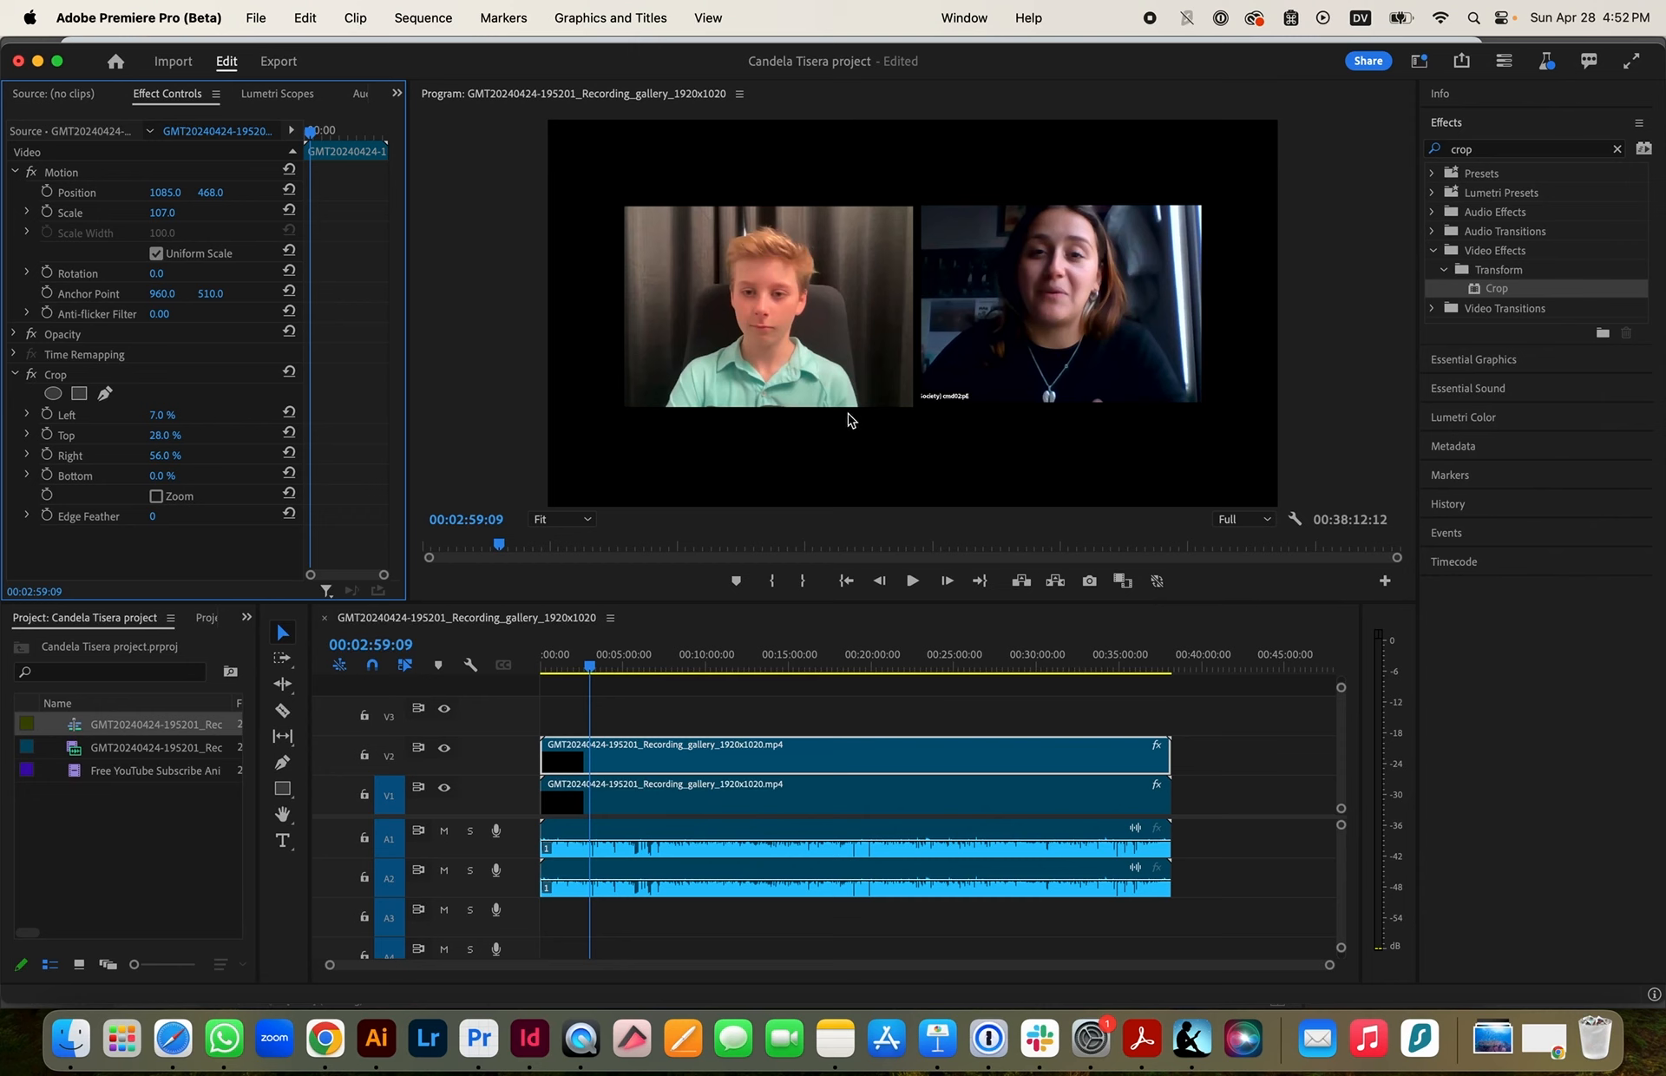
Color-correct the V2 clip with Lumetri Color, setting Saturation to 85.7 and Blacks to -14.3
{"action": "left_click", "coordinate": [610, 790]}
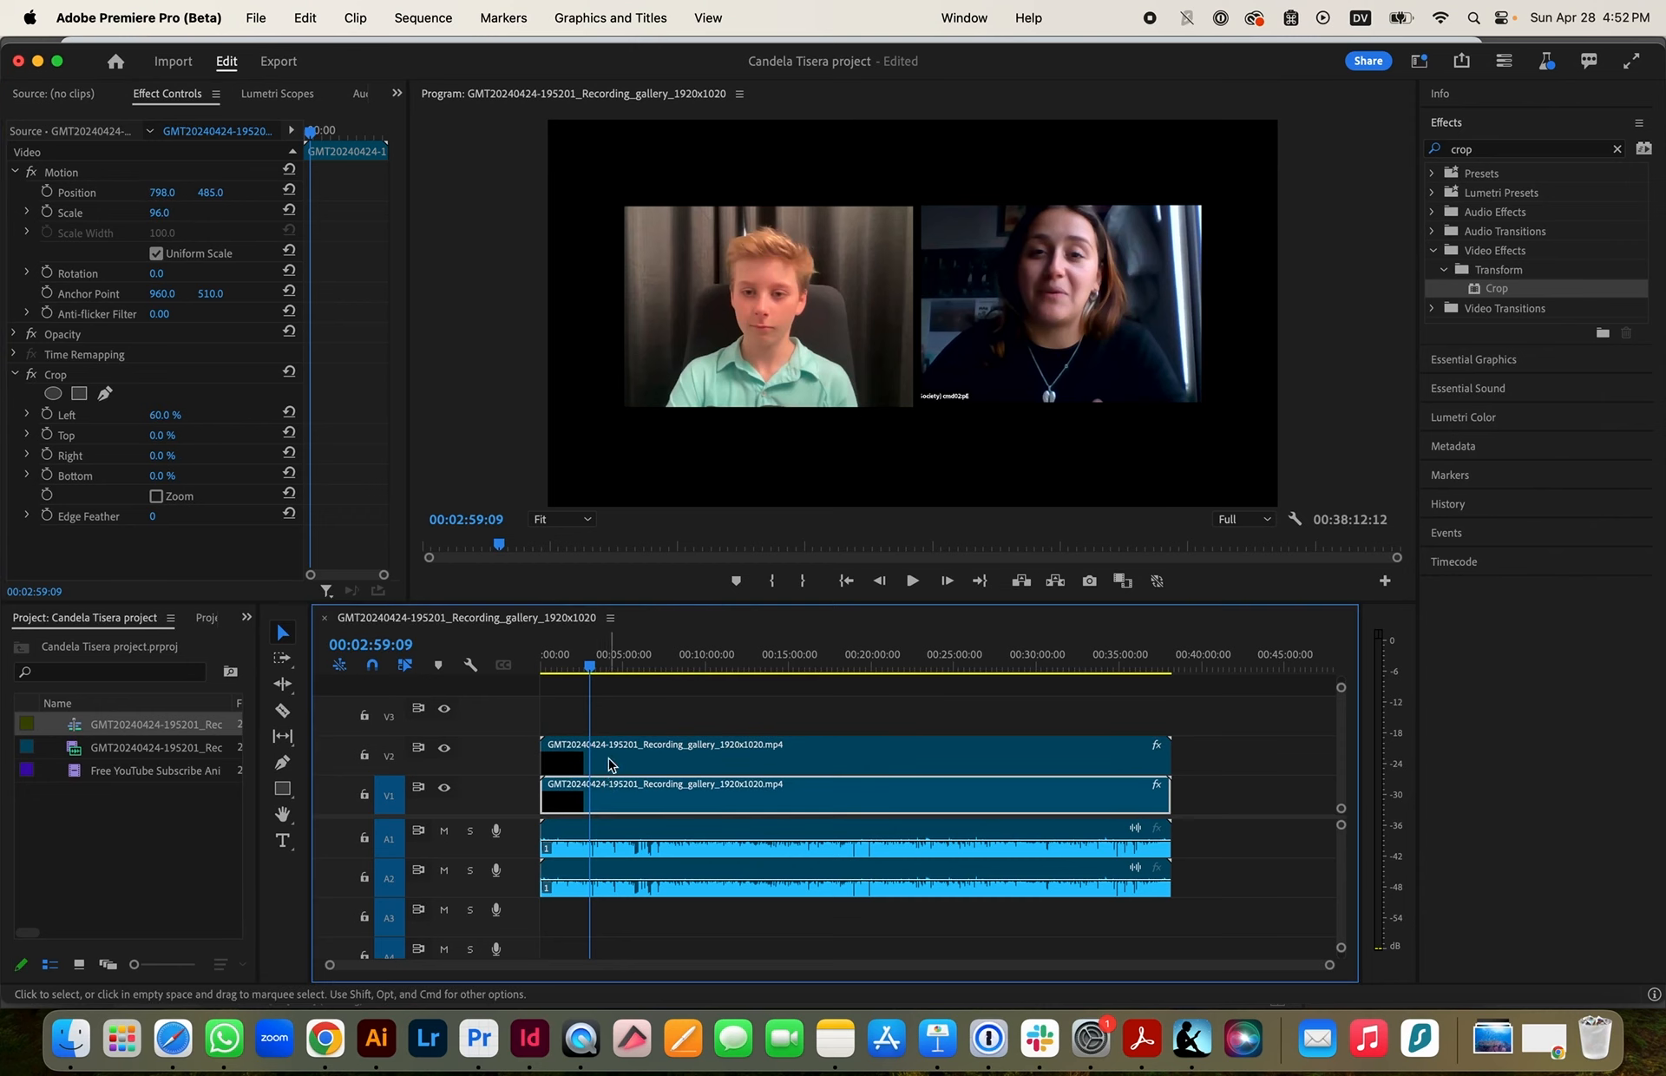
{"action": "left_click", "coordinate": [610, 763]}
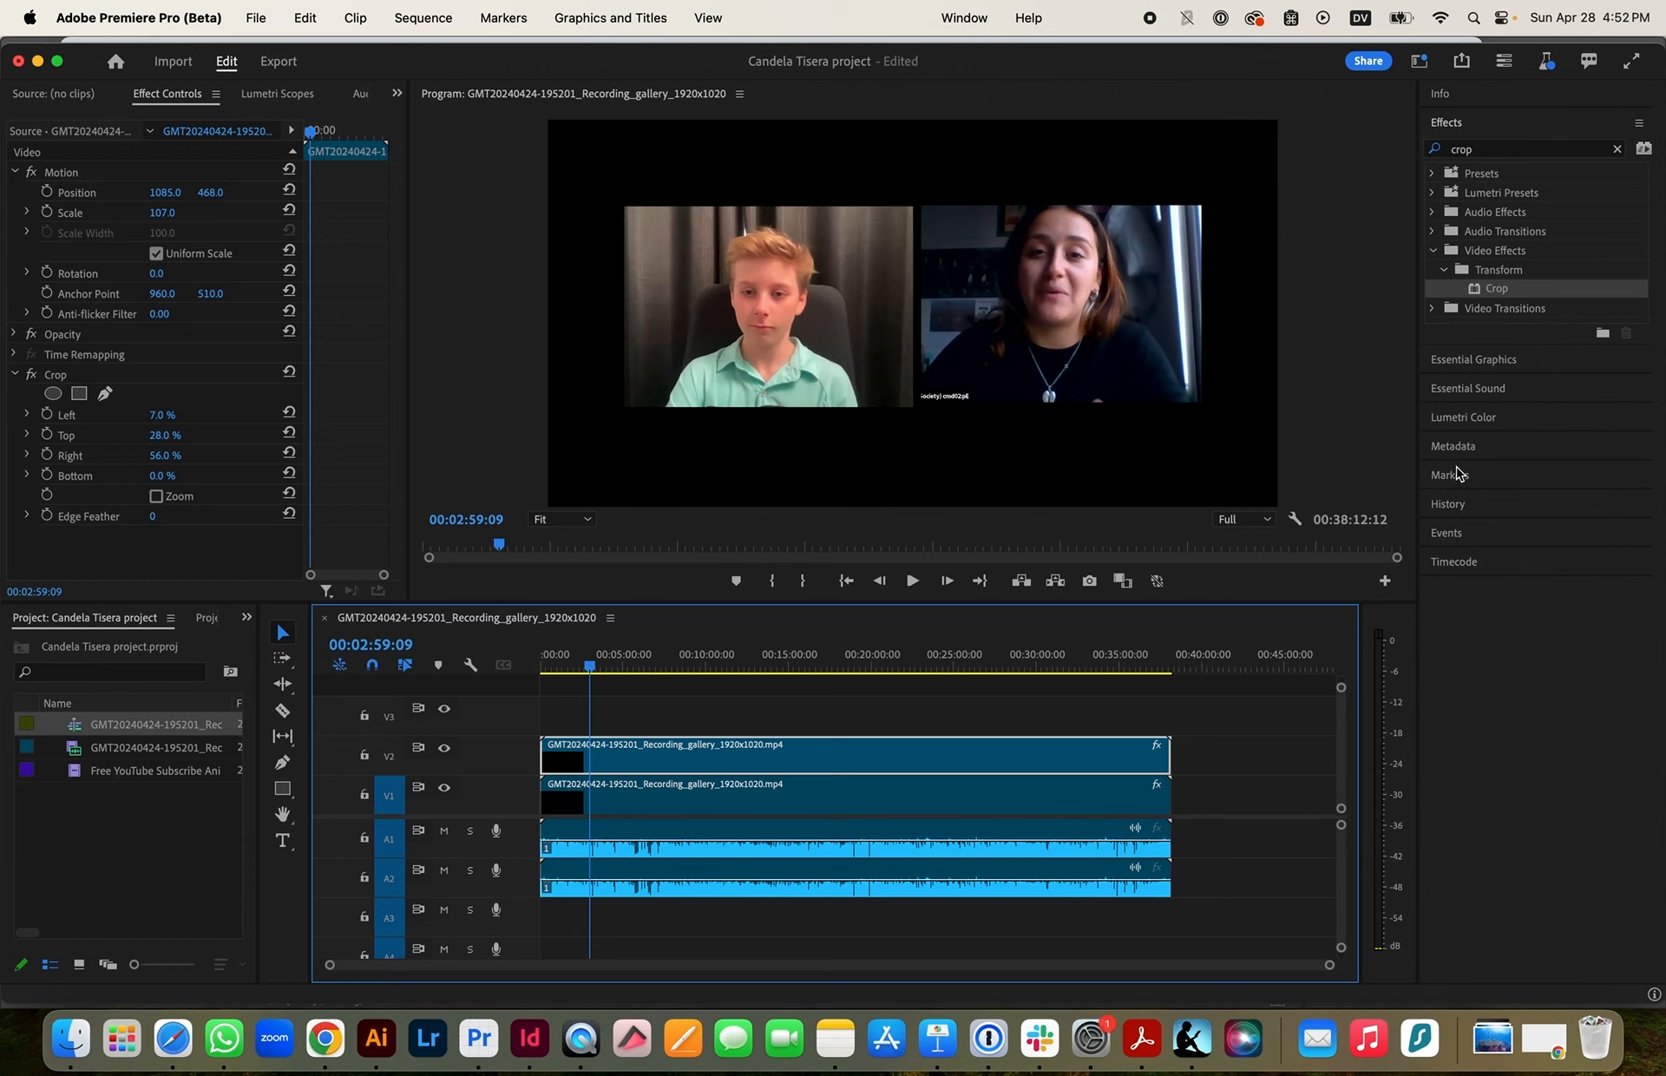
{"action": "left_click", "coordinate": [1460, 417]}
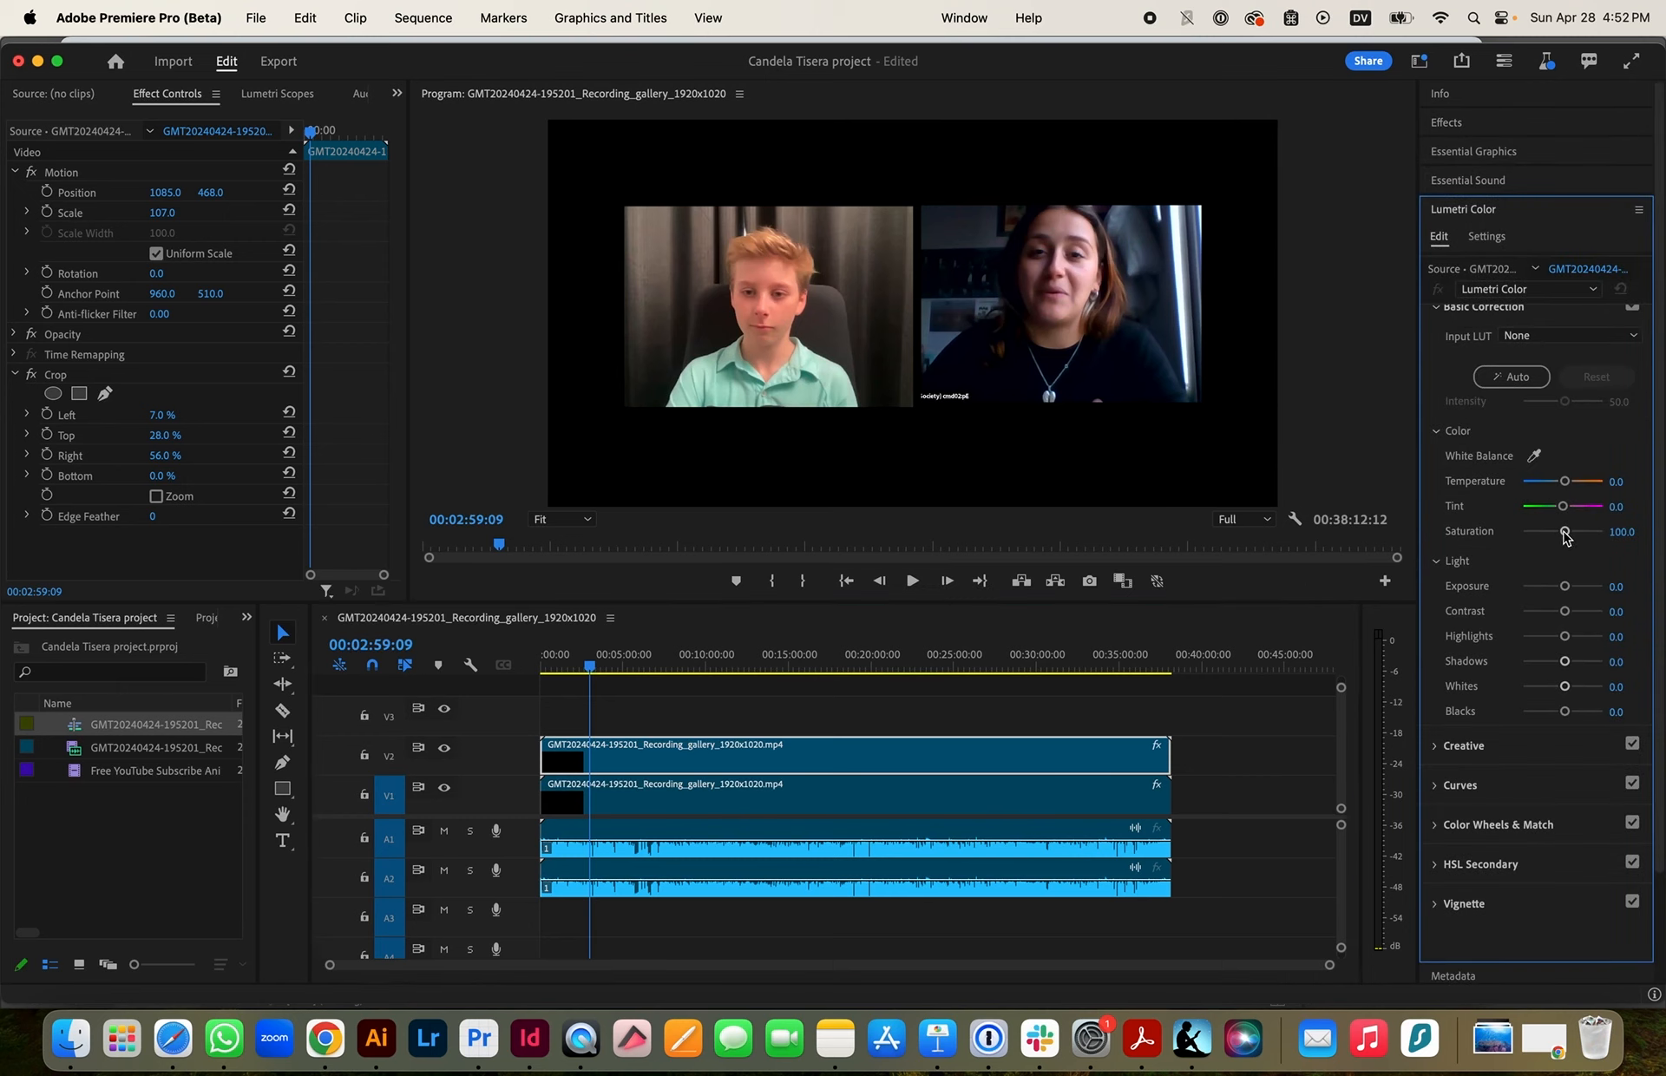
{"action": "left_click_drag", "start_coordinate": [1566, 536], "coordinate": [1559, 537]}
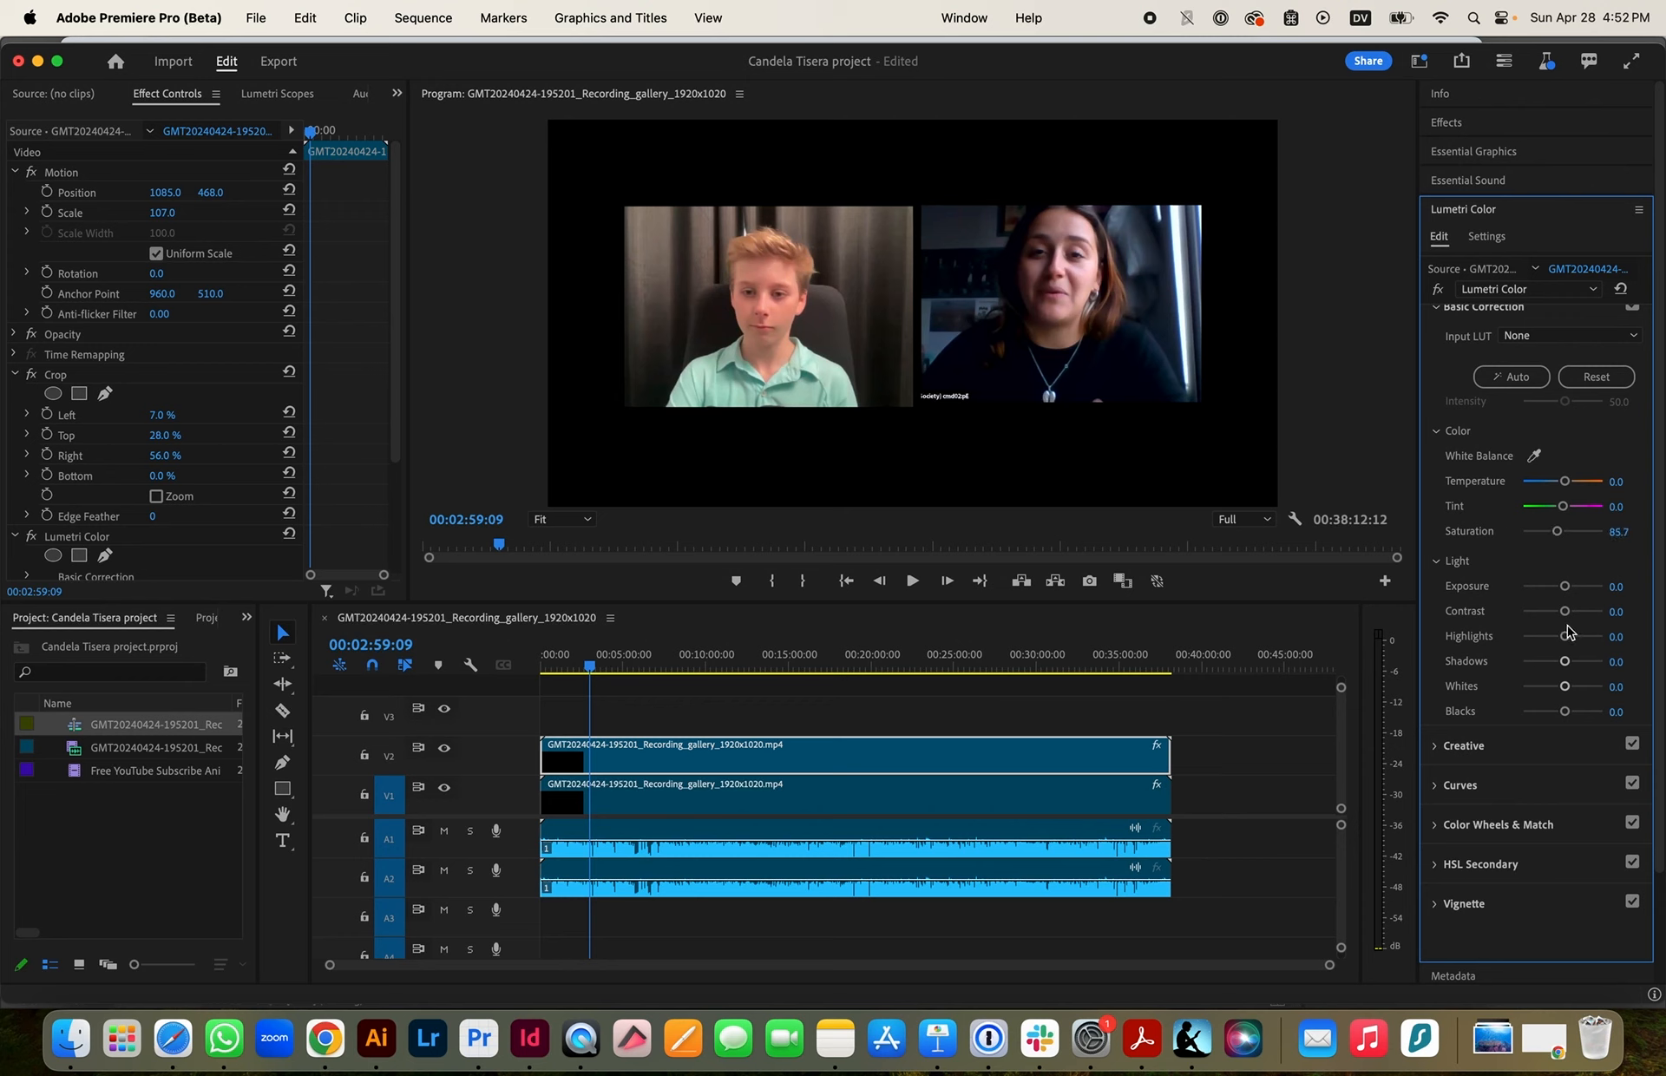
{"action": "mouse_move", "coordinate": [1564, 711]}
{"action": "left_mouse_down"}
{"action": "mouse_move", "coordinate": [1541, 715]}
{"action": "mouse_move", "coordinate": [1558, 713]}
{"action": "left_mouse_up"}
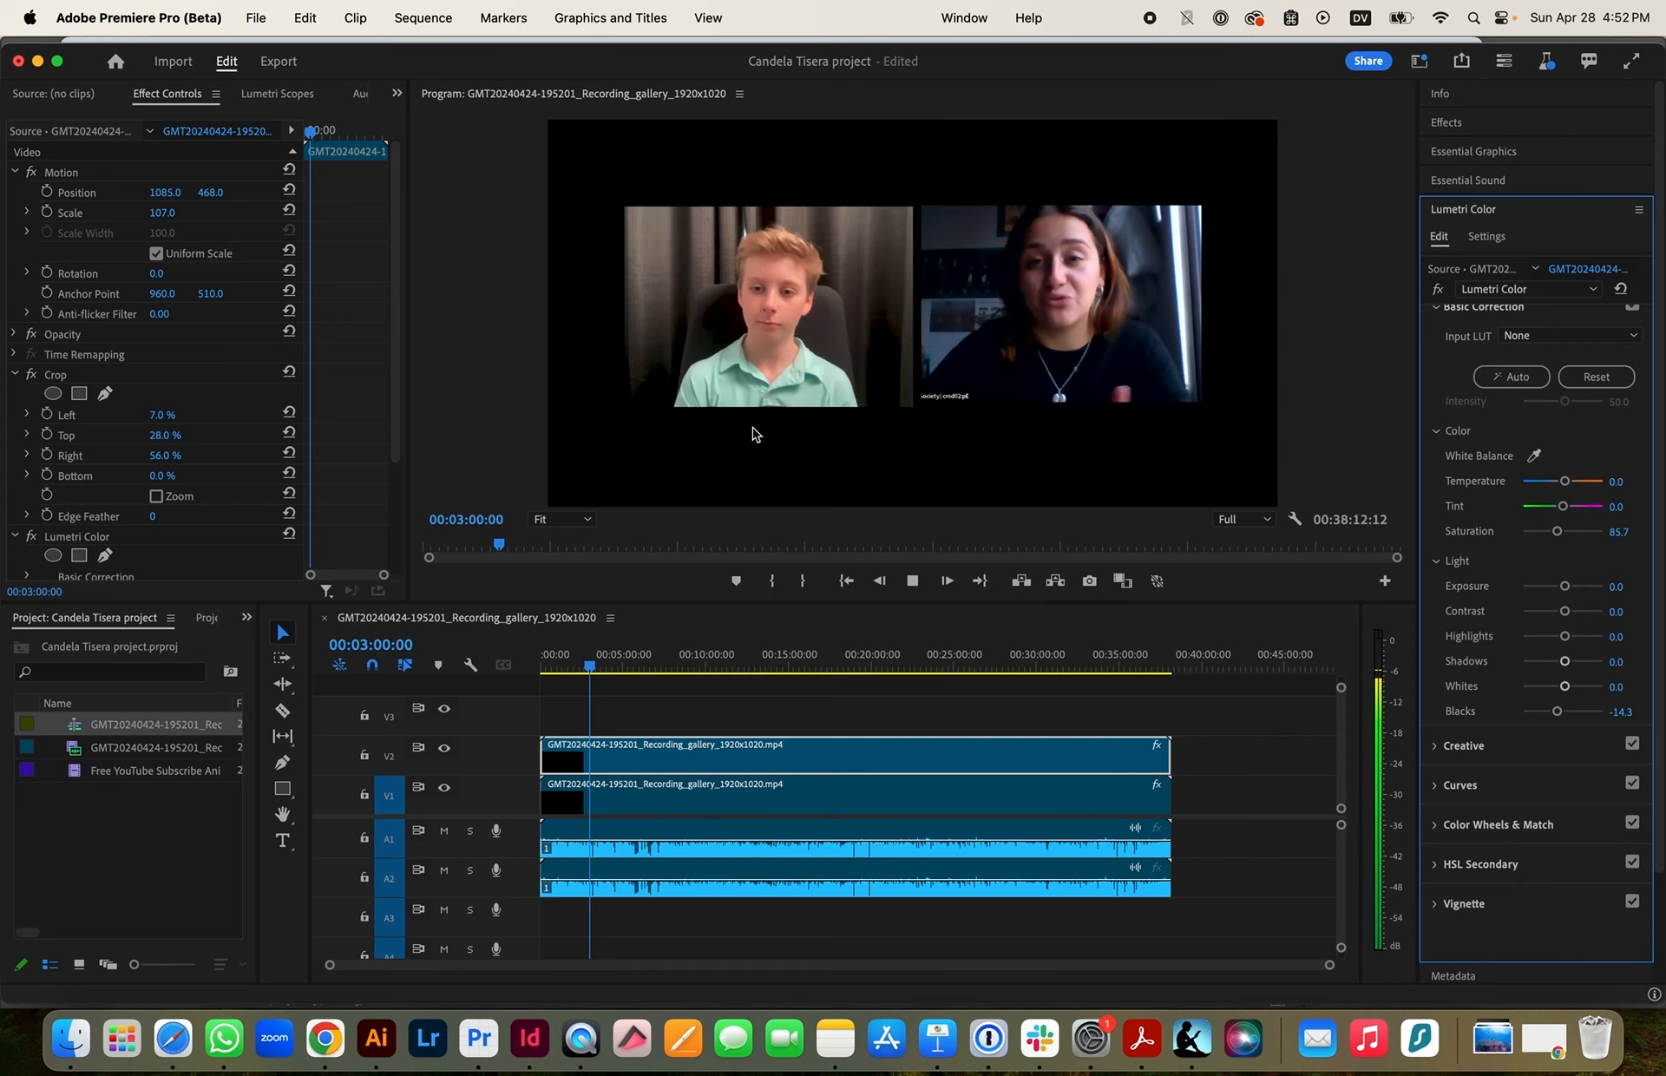
Mute audio tracks A1 and A2 and play the sequence from about 00:03:00
{"action": "key", "text": "space"}
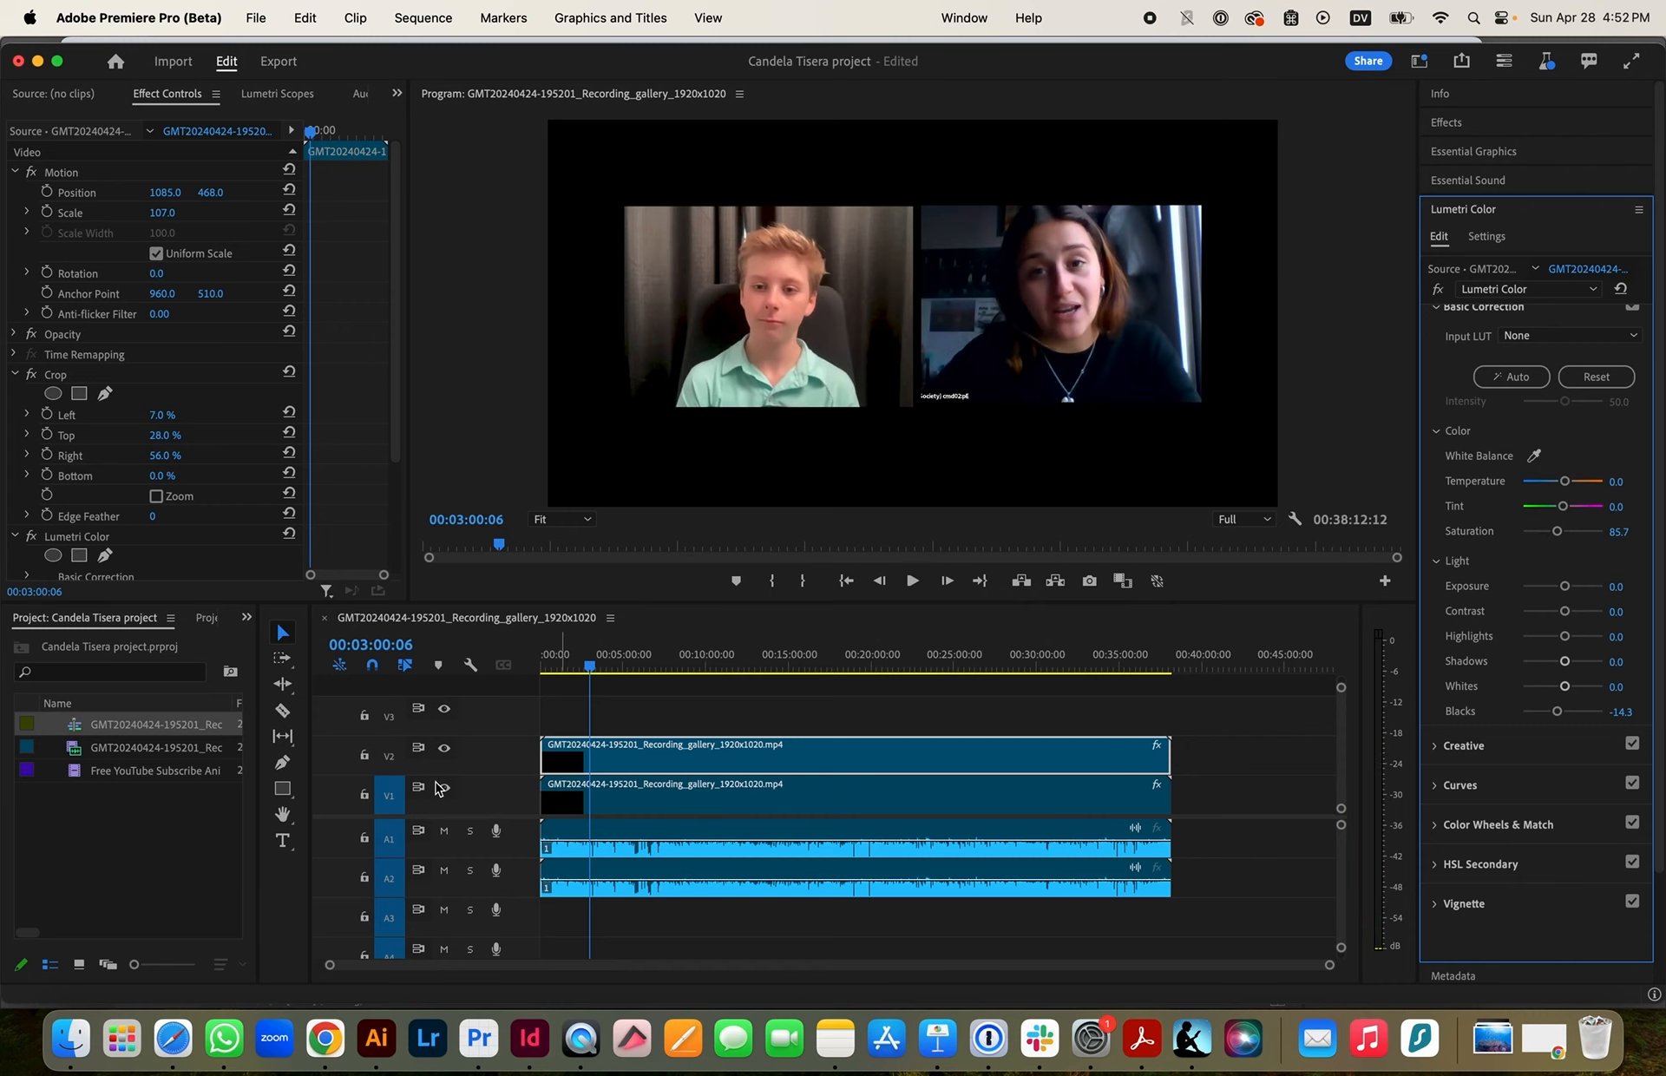
{"action": "left_click", "coordinate": [445, 832]}
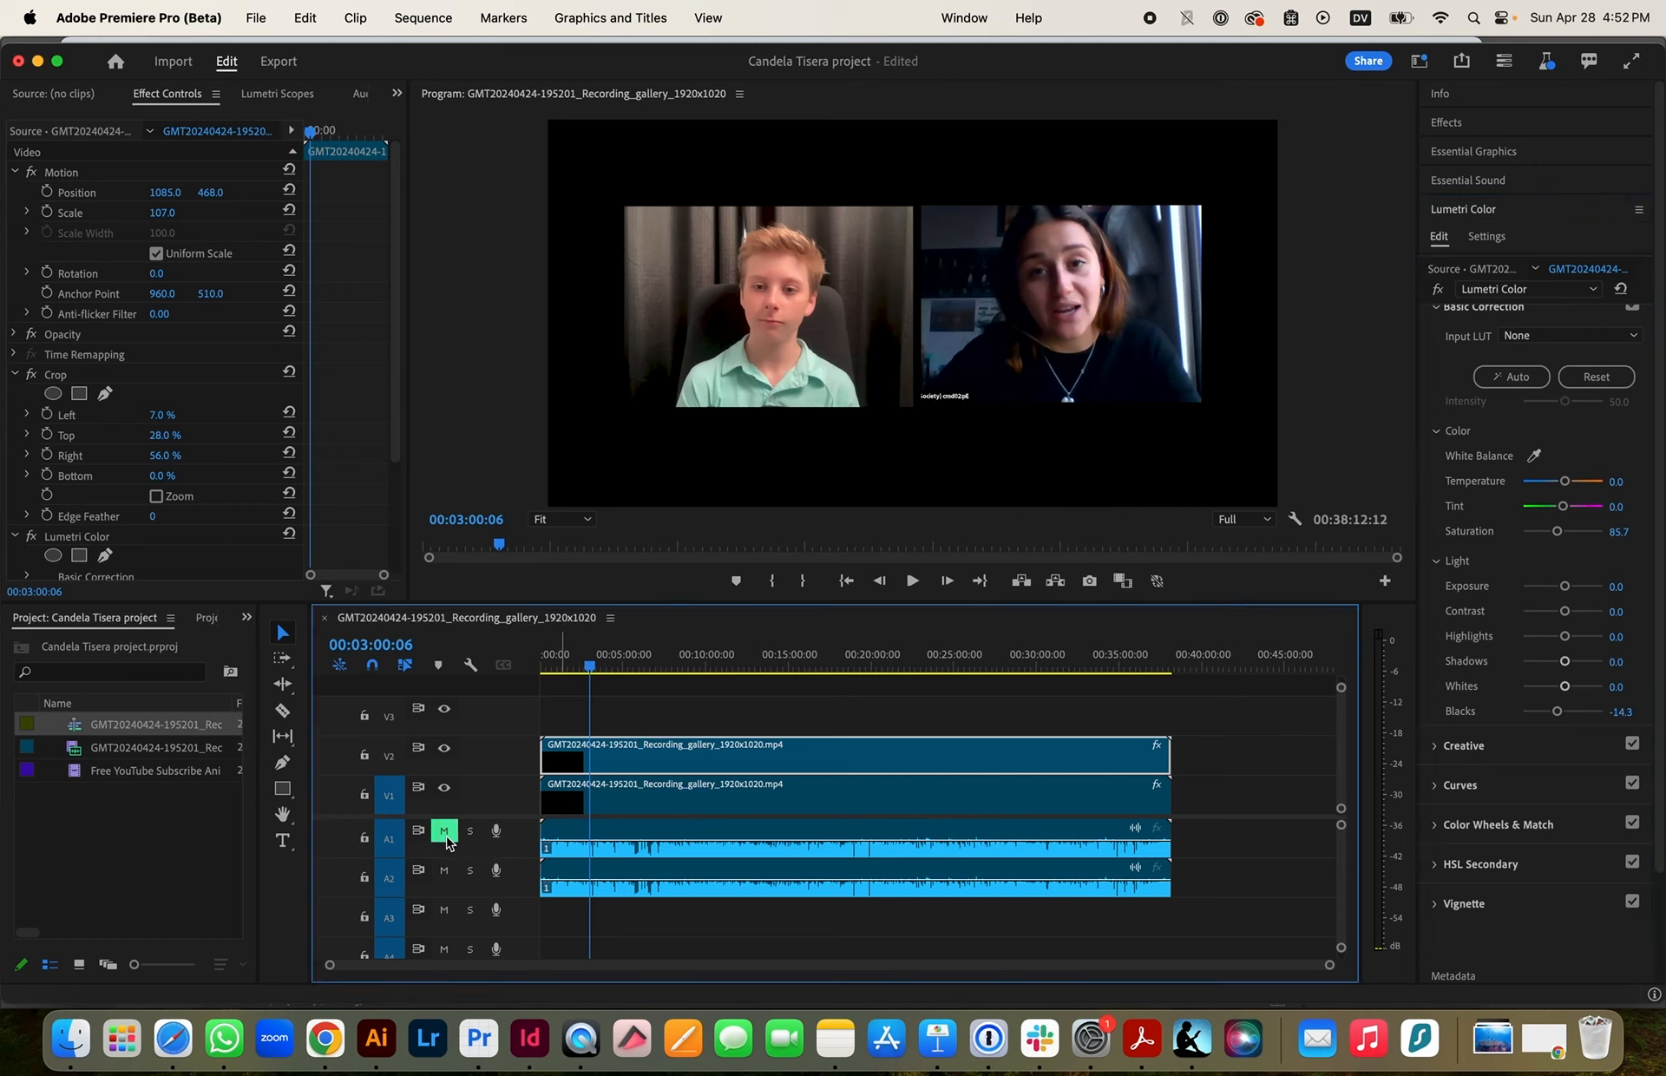
{"action": "left_click", "coordinate": [443, 870]}
{"action": "key", "text": "space"}
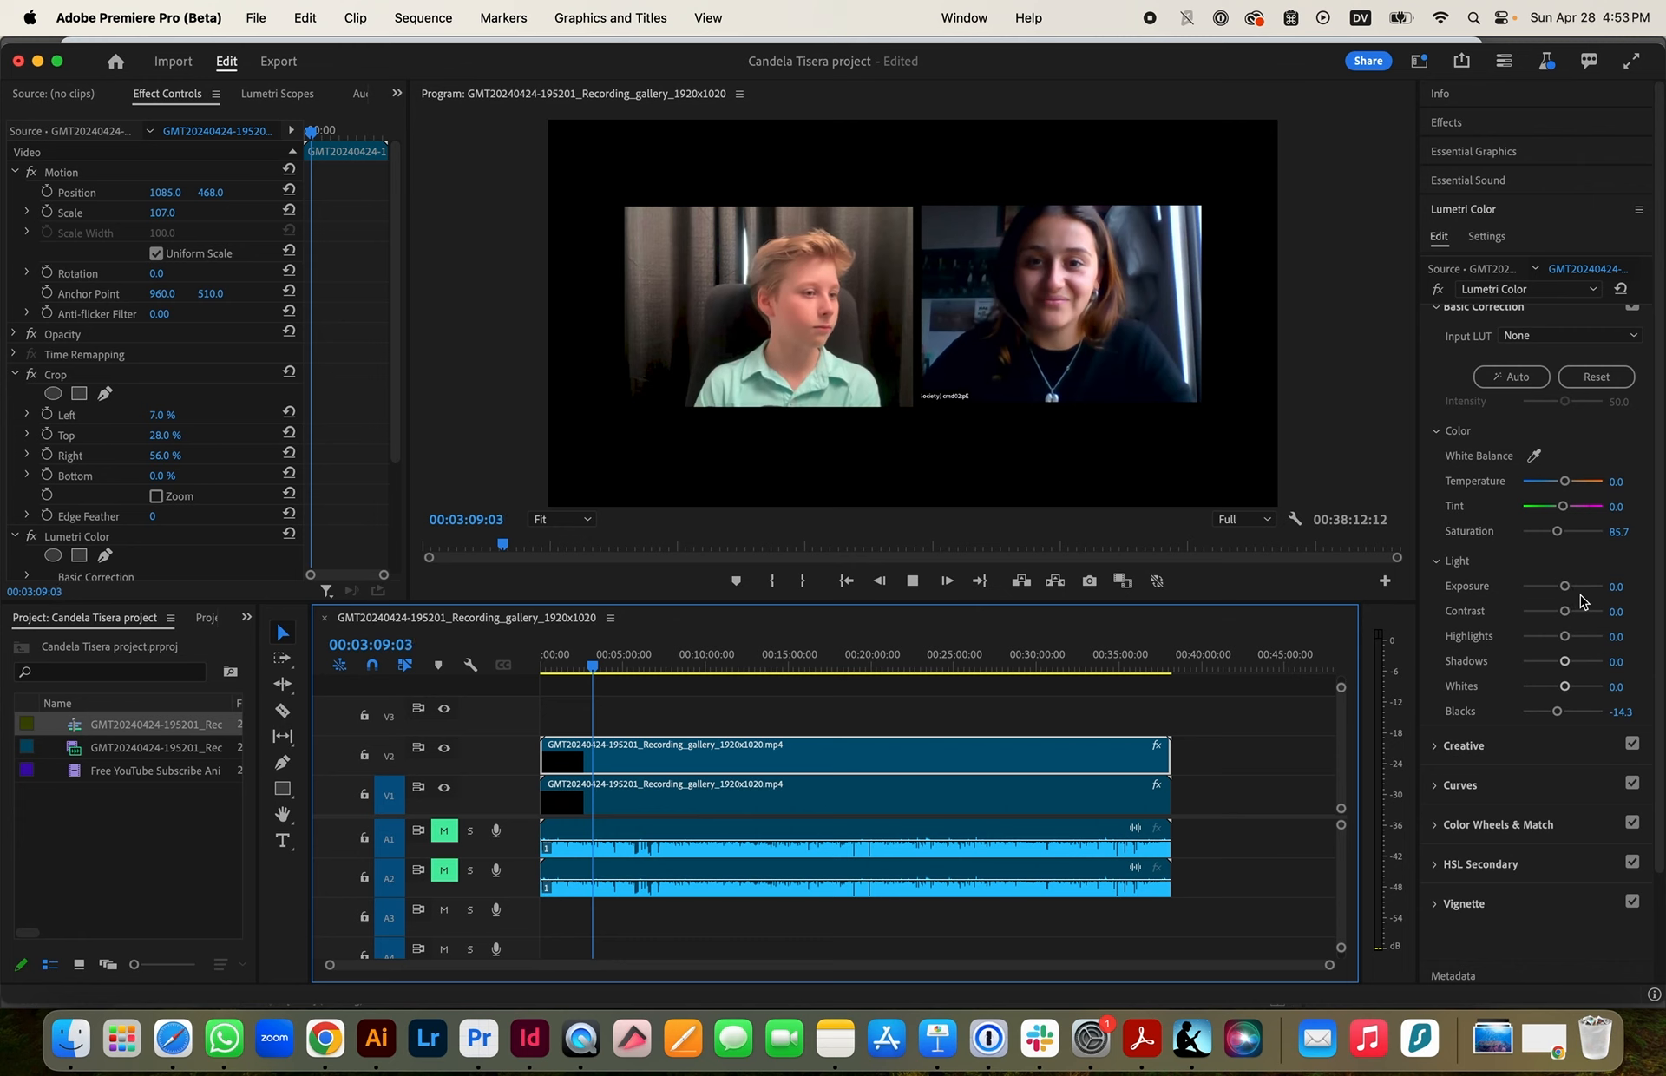
Set the V2 clip's Exposure to 0.4 and Tint to -2.4 while the sequence plays
{"action": "left_click_drag", "start_coordinate": [1564, 586], "coordinate": [1568, 590]}
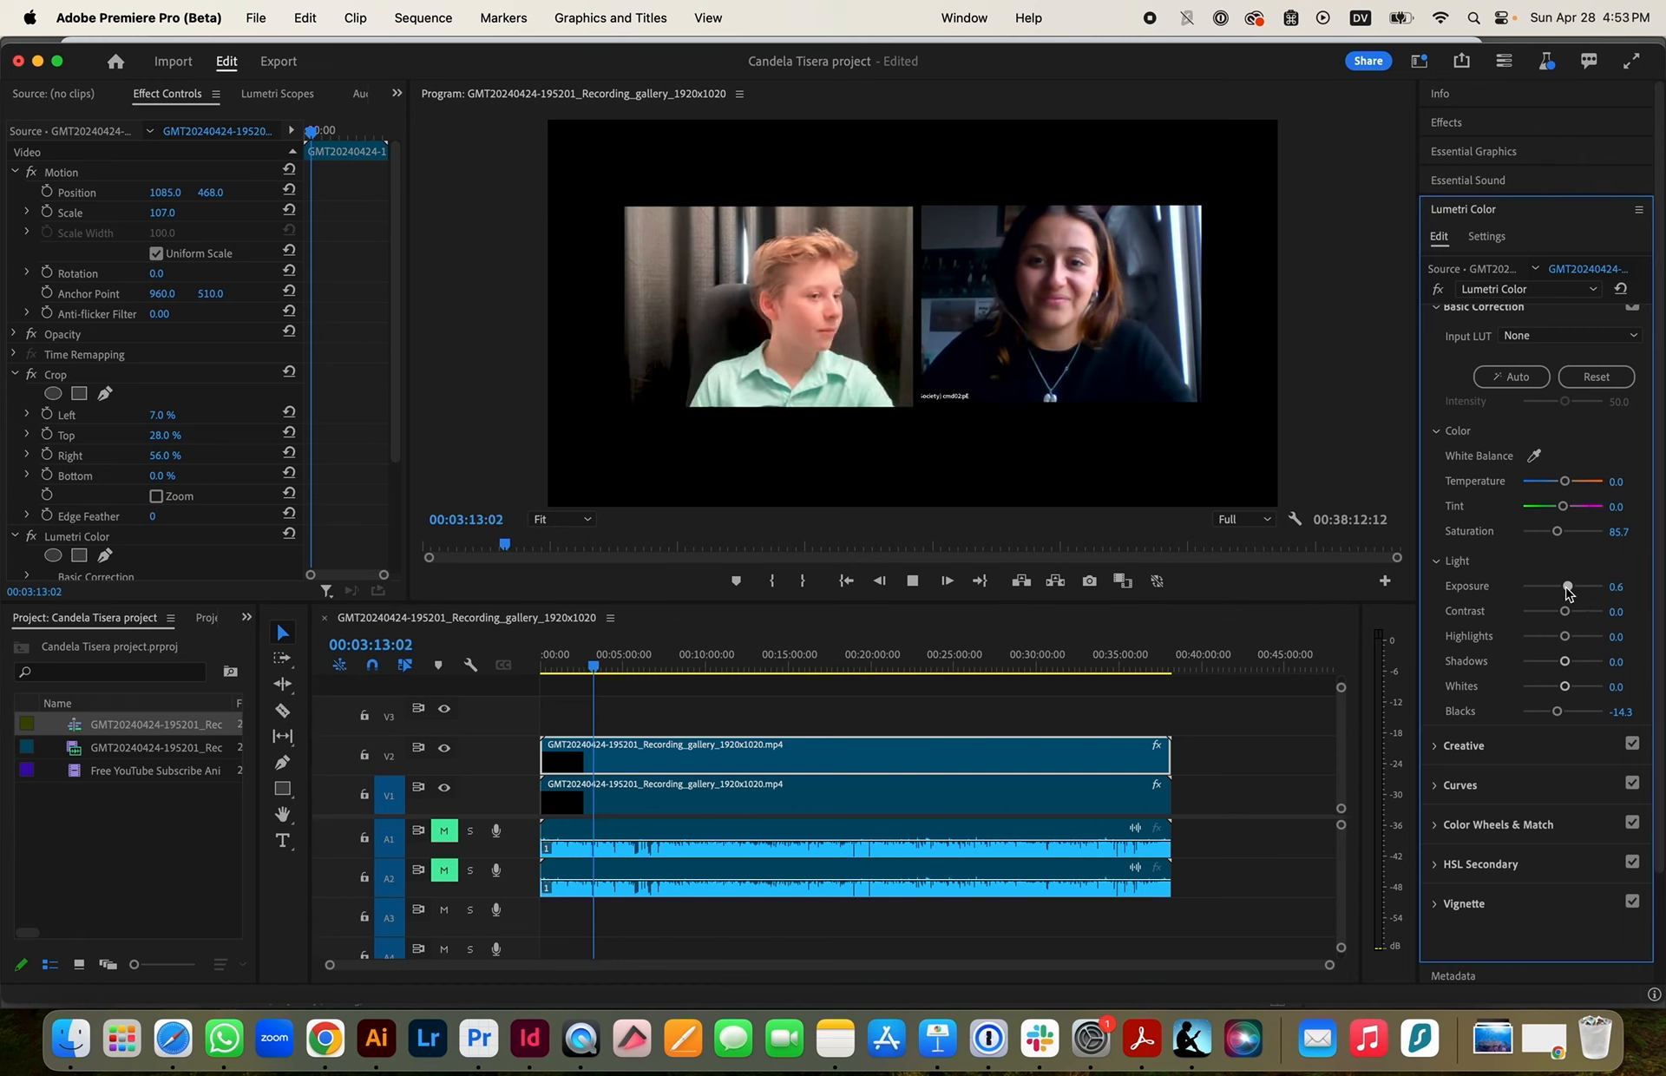
{"action": "left_click_drag", "start_coordinate": [1568, 590], "coordinate": [1566, 590]}
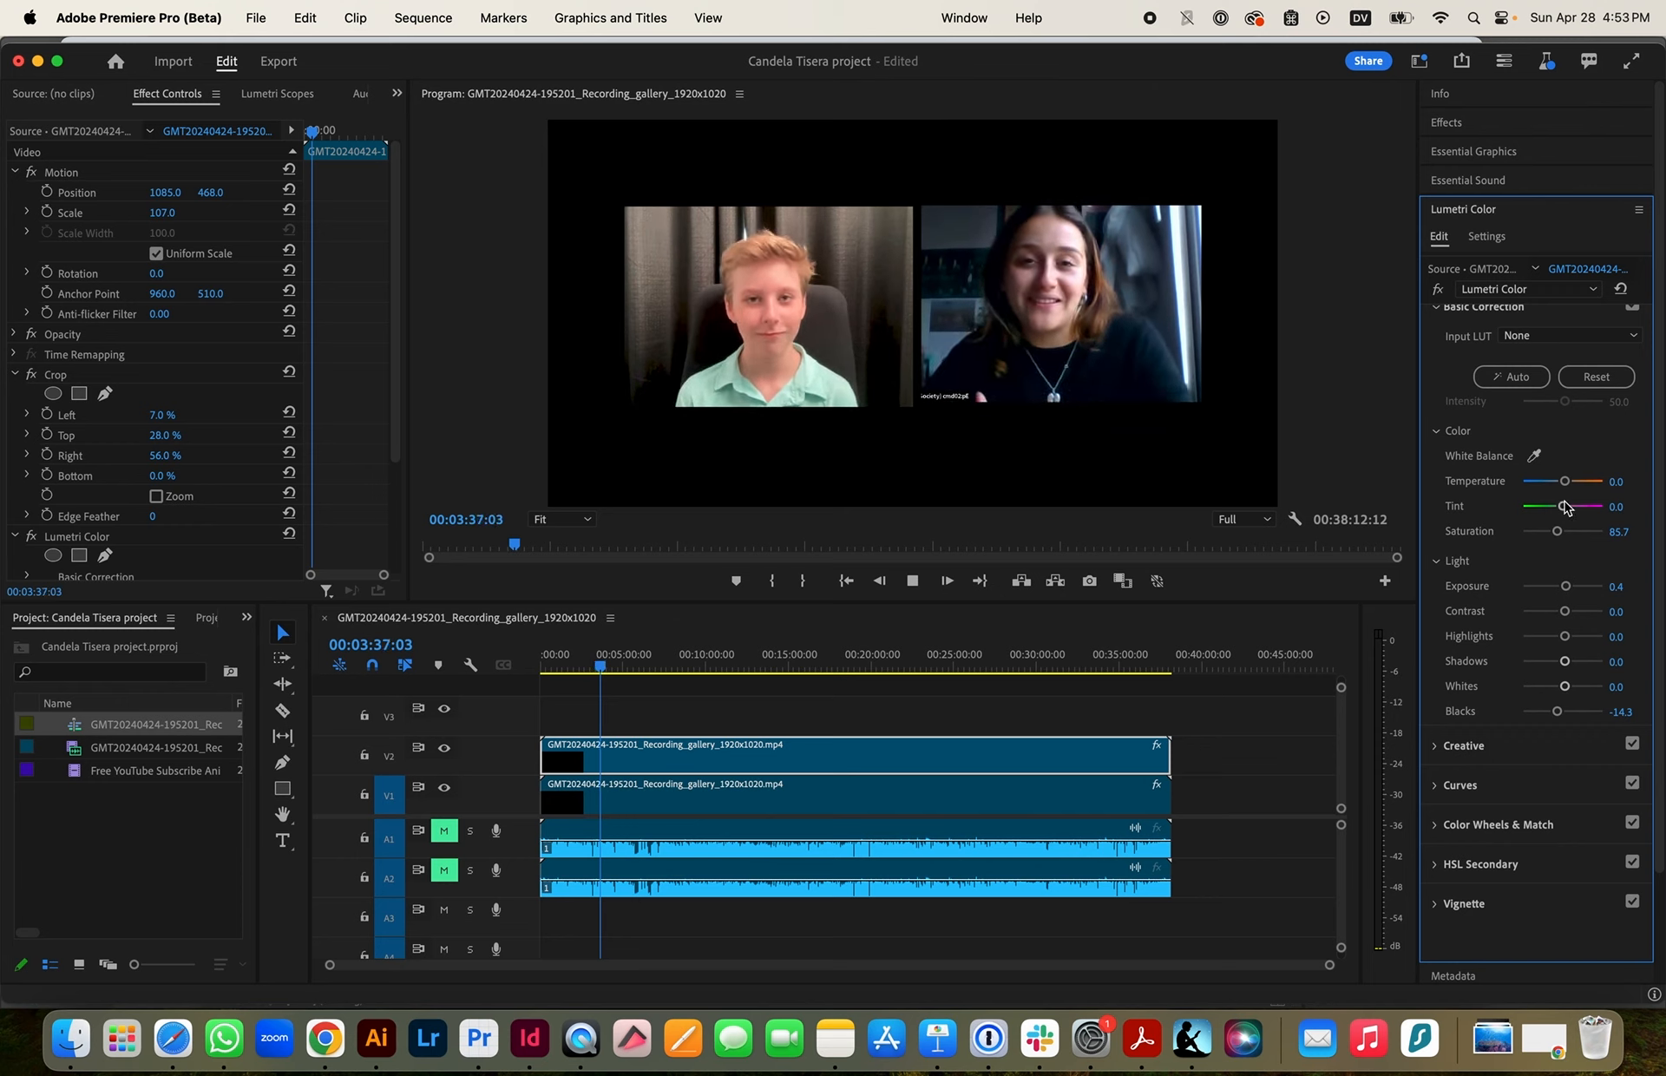
{"action": "left_click_drag", "start_coordinate": [1562, 506], "coordinate": [1561, 512]}
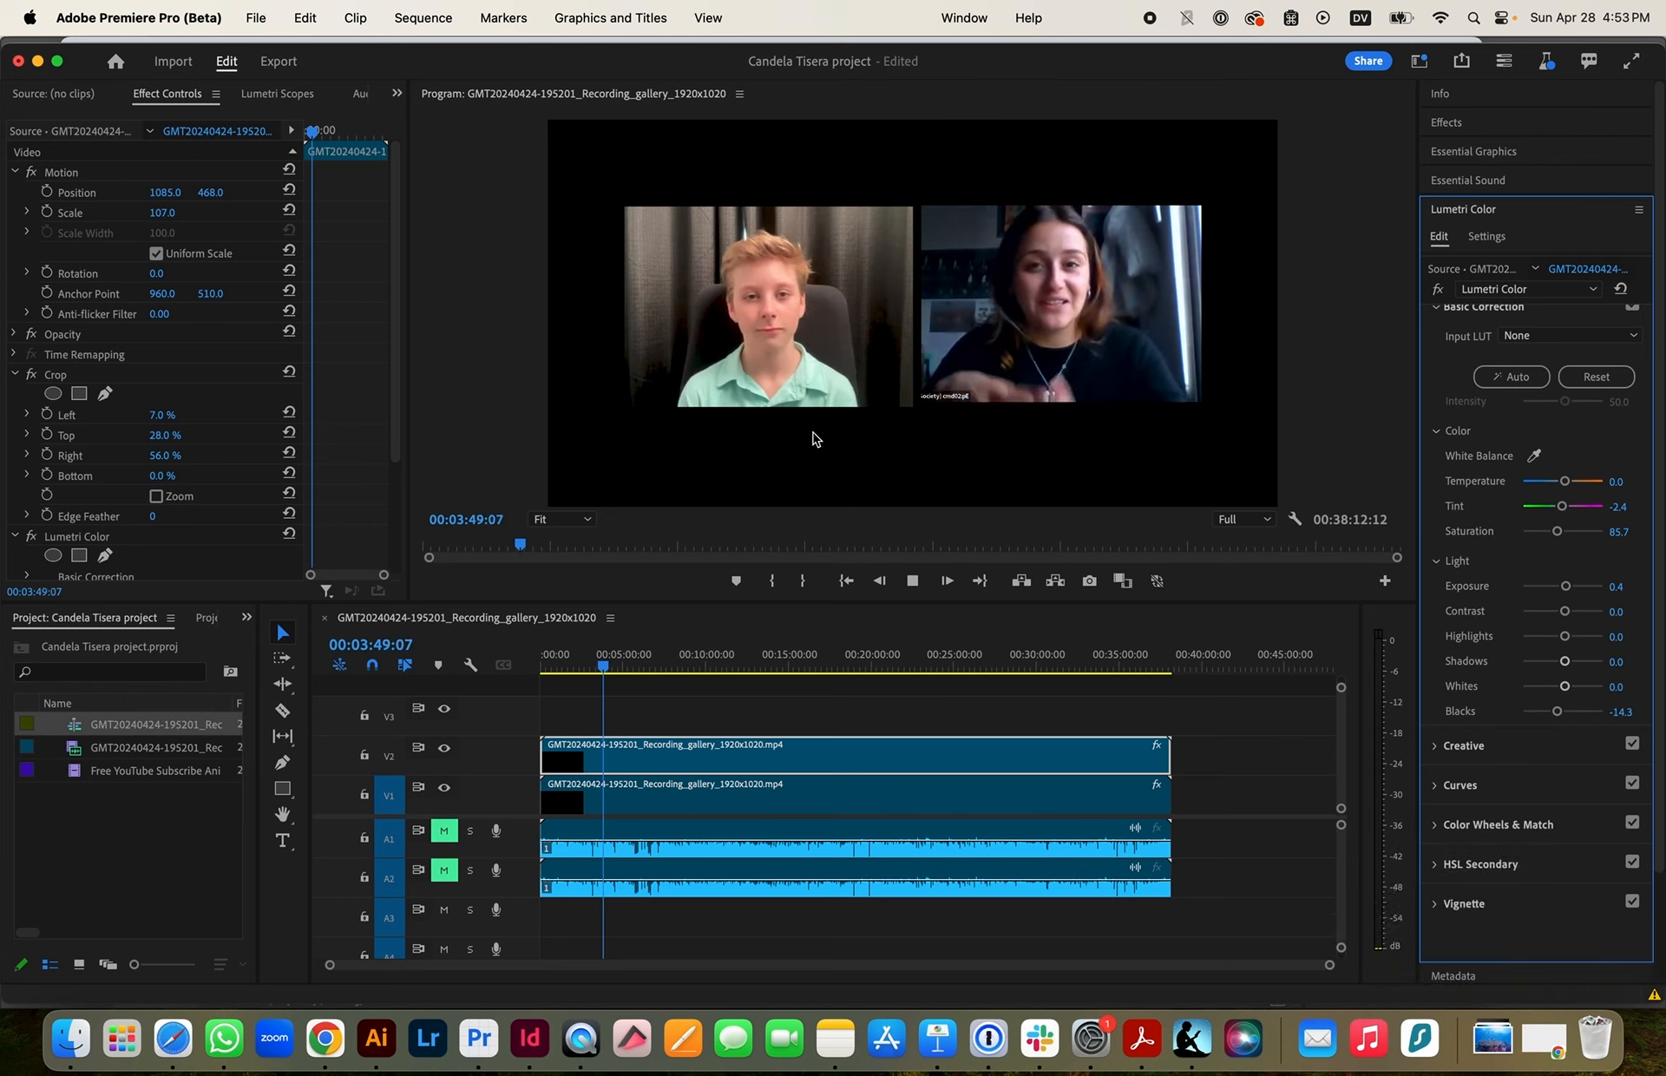
Scale the V2 clip up to 128 and crop 13% off its Left side
{"action": "left_click", "coordinate": [776, 377]}
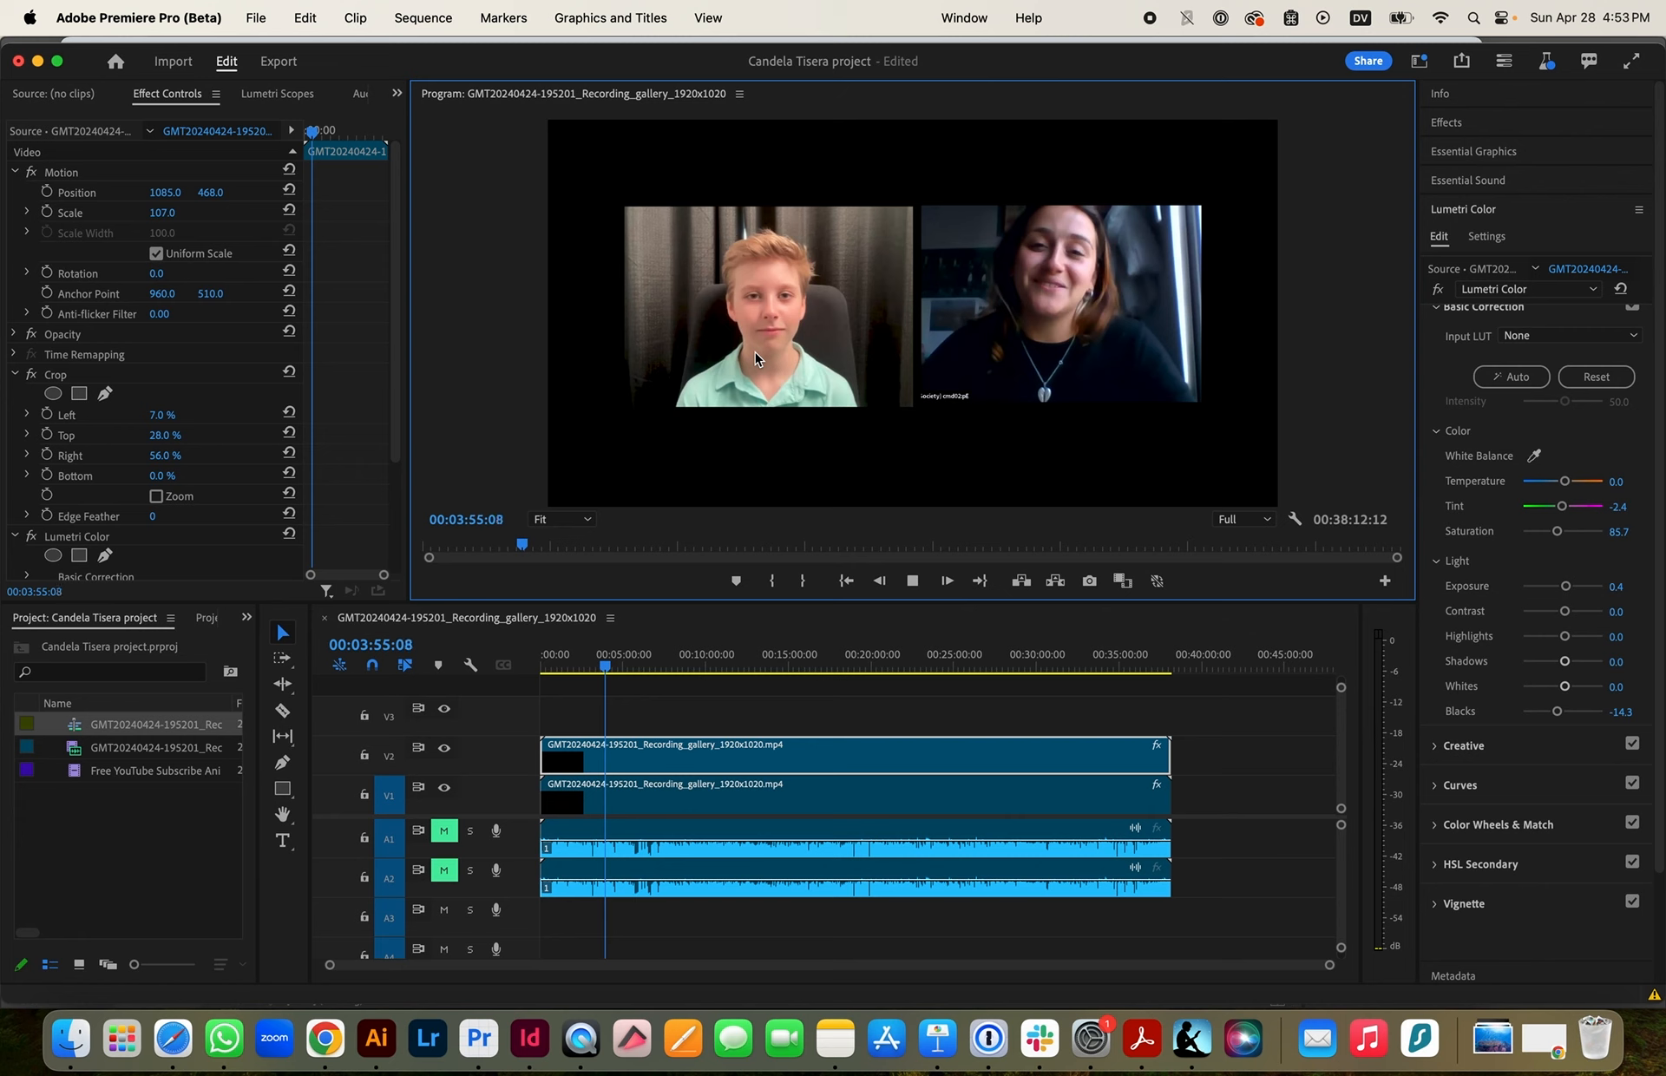
{"action": "left_click_drag", "start_coordinate": [165, 221], "coordinate": [184, 221]}
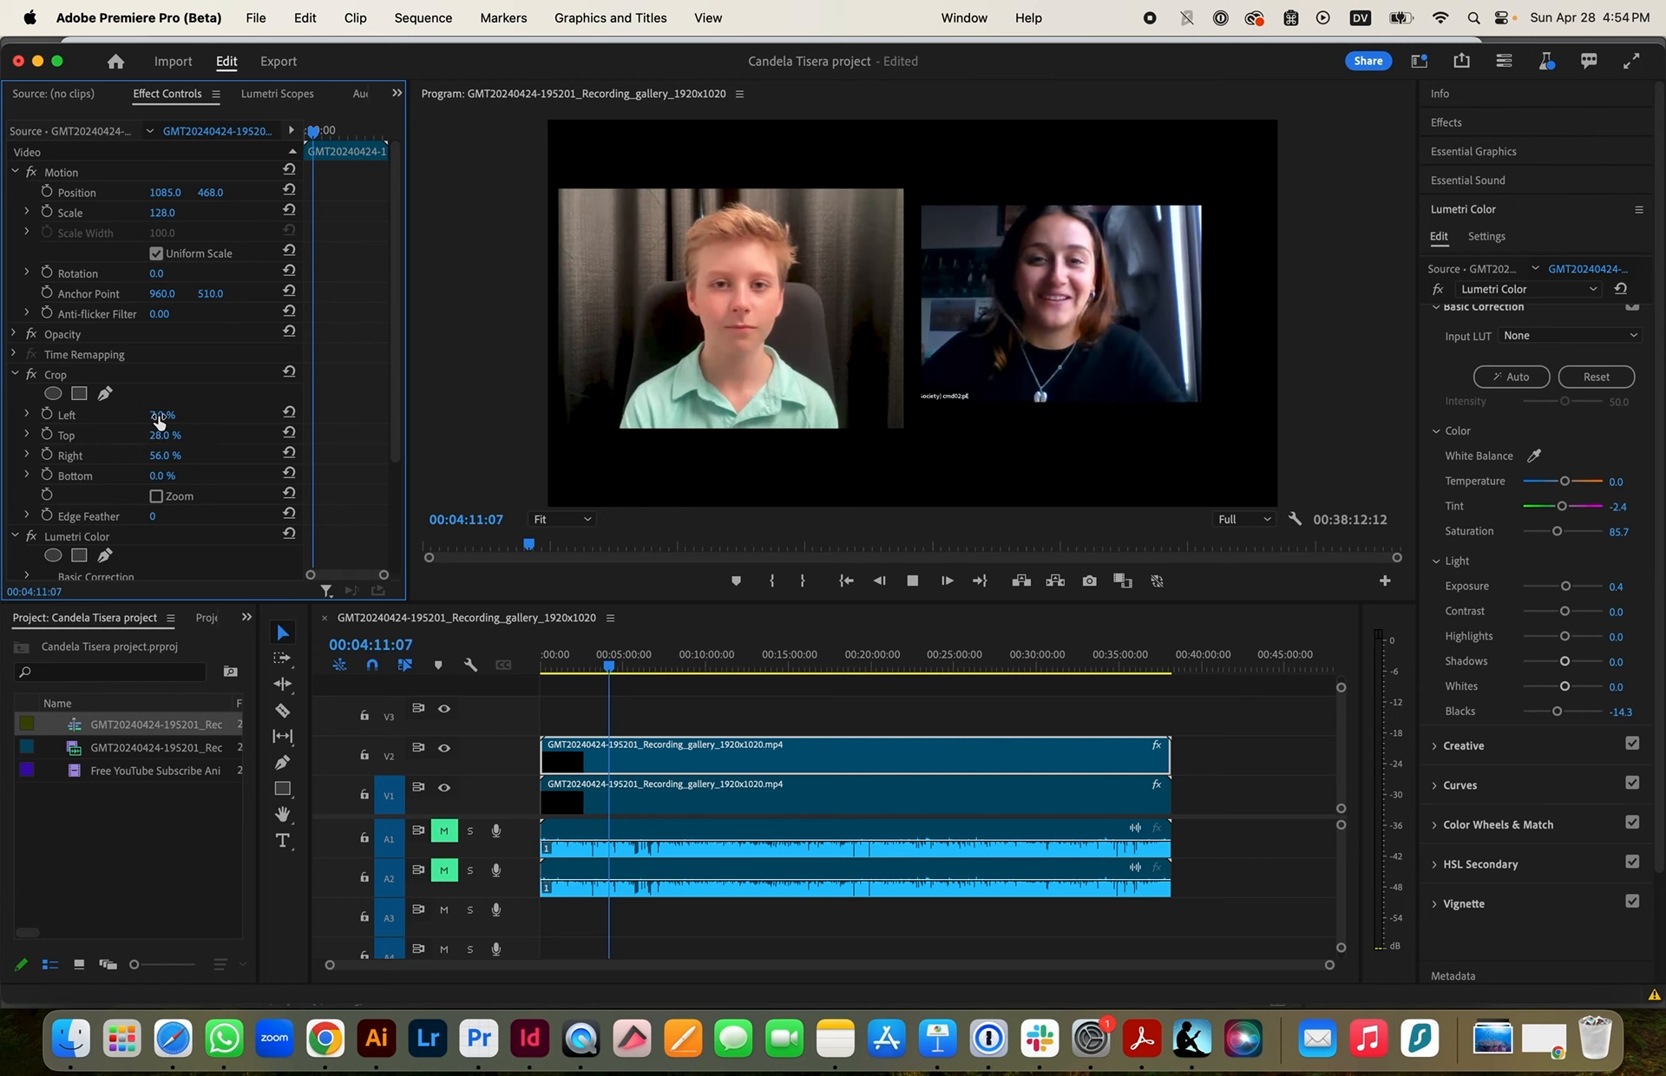
{"action": "left_click_drag", "start_coordinate": [159, 420], "coordinate": [211, 421]}
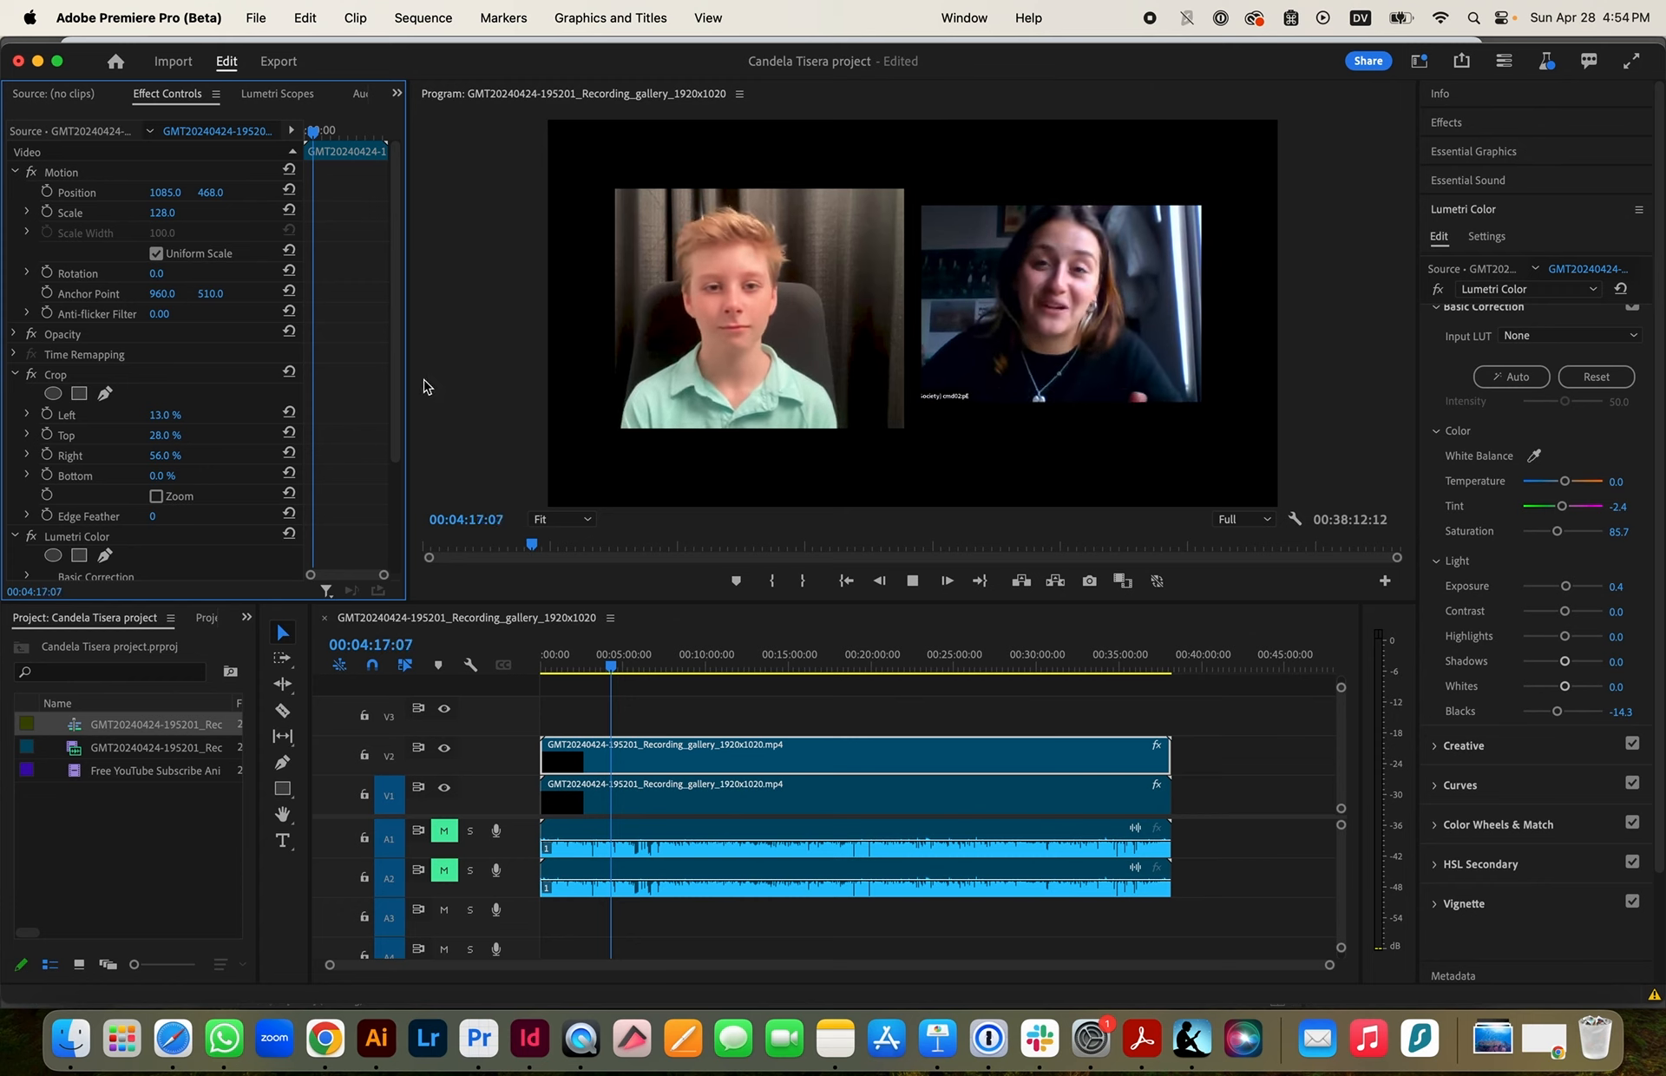
Crop the V2 clip to Top 27% and Bottom 29%, and set its vertical Position to 492
{"action": "left_click", "coordinate": [672, 216]}
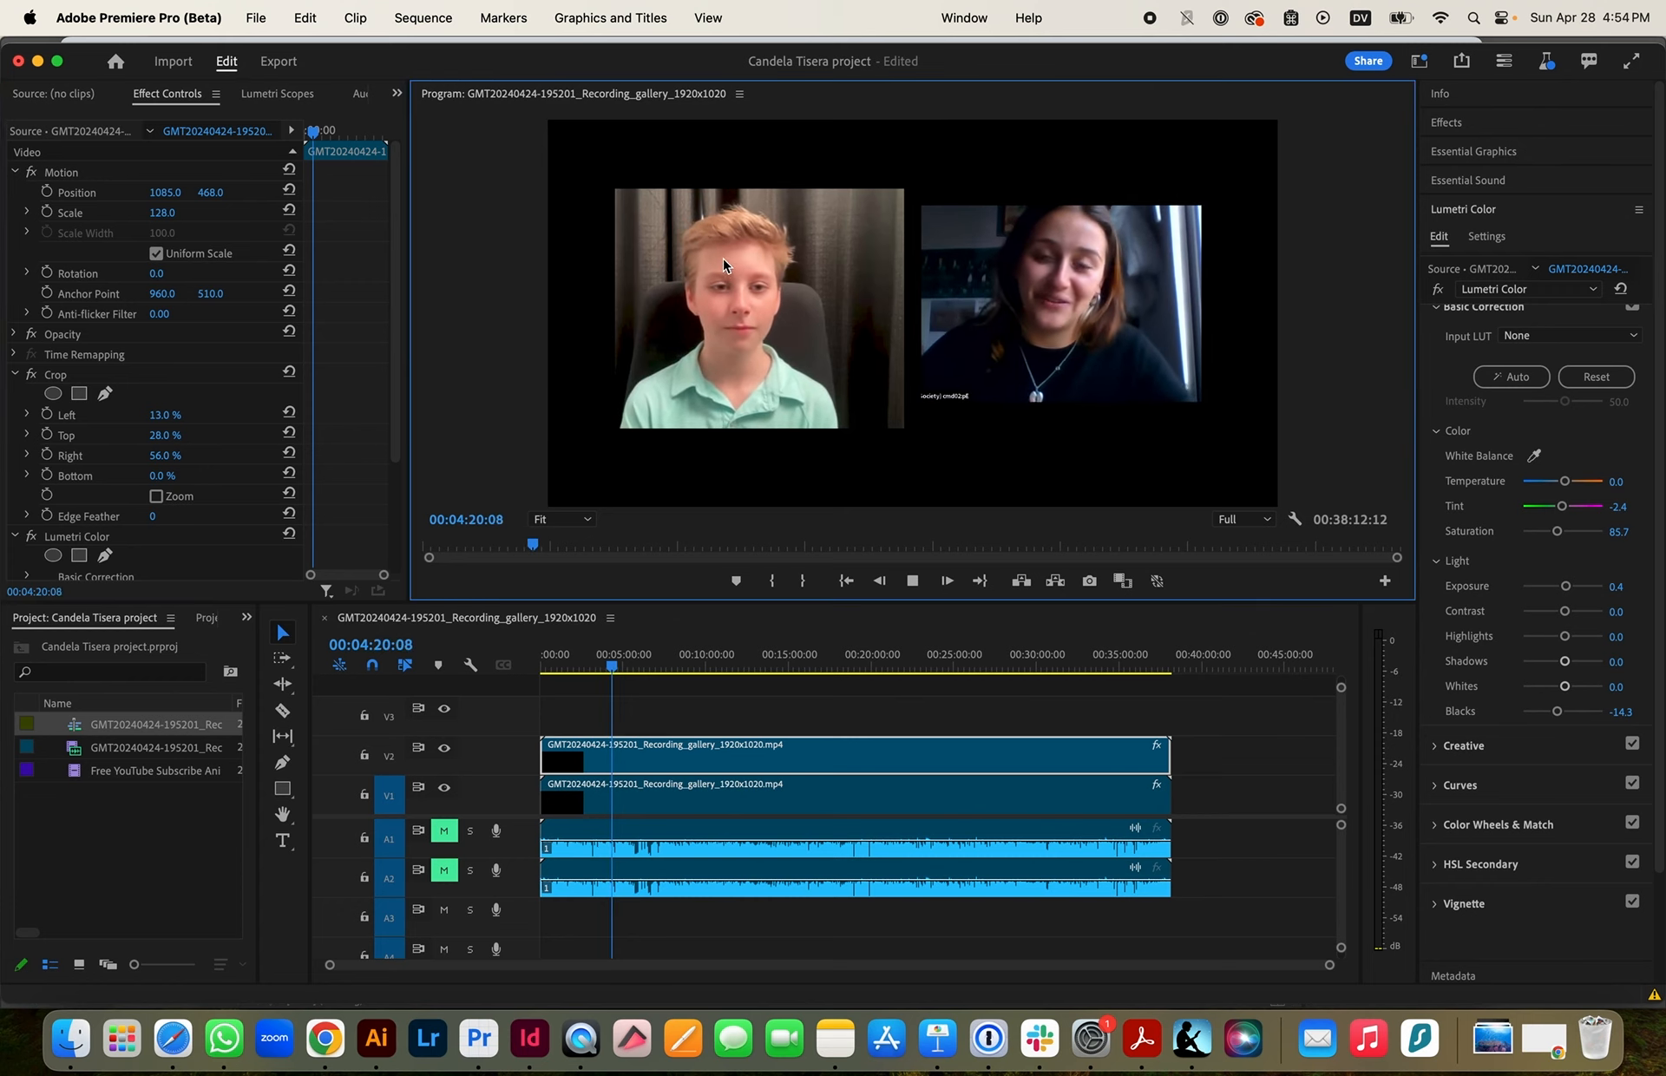
{"action": "left_click", "coordinate": [173, 429]}
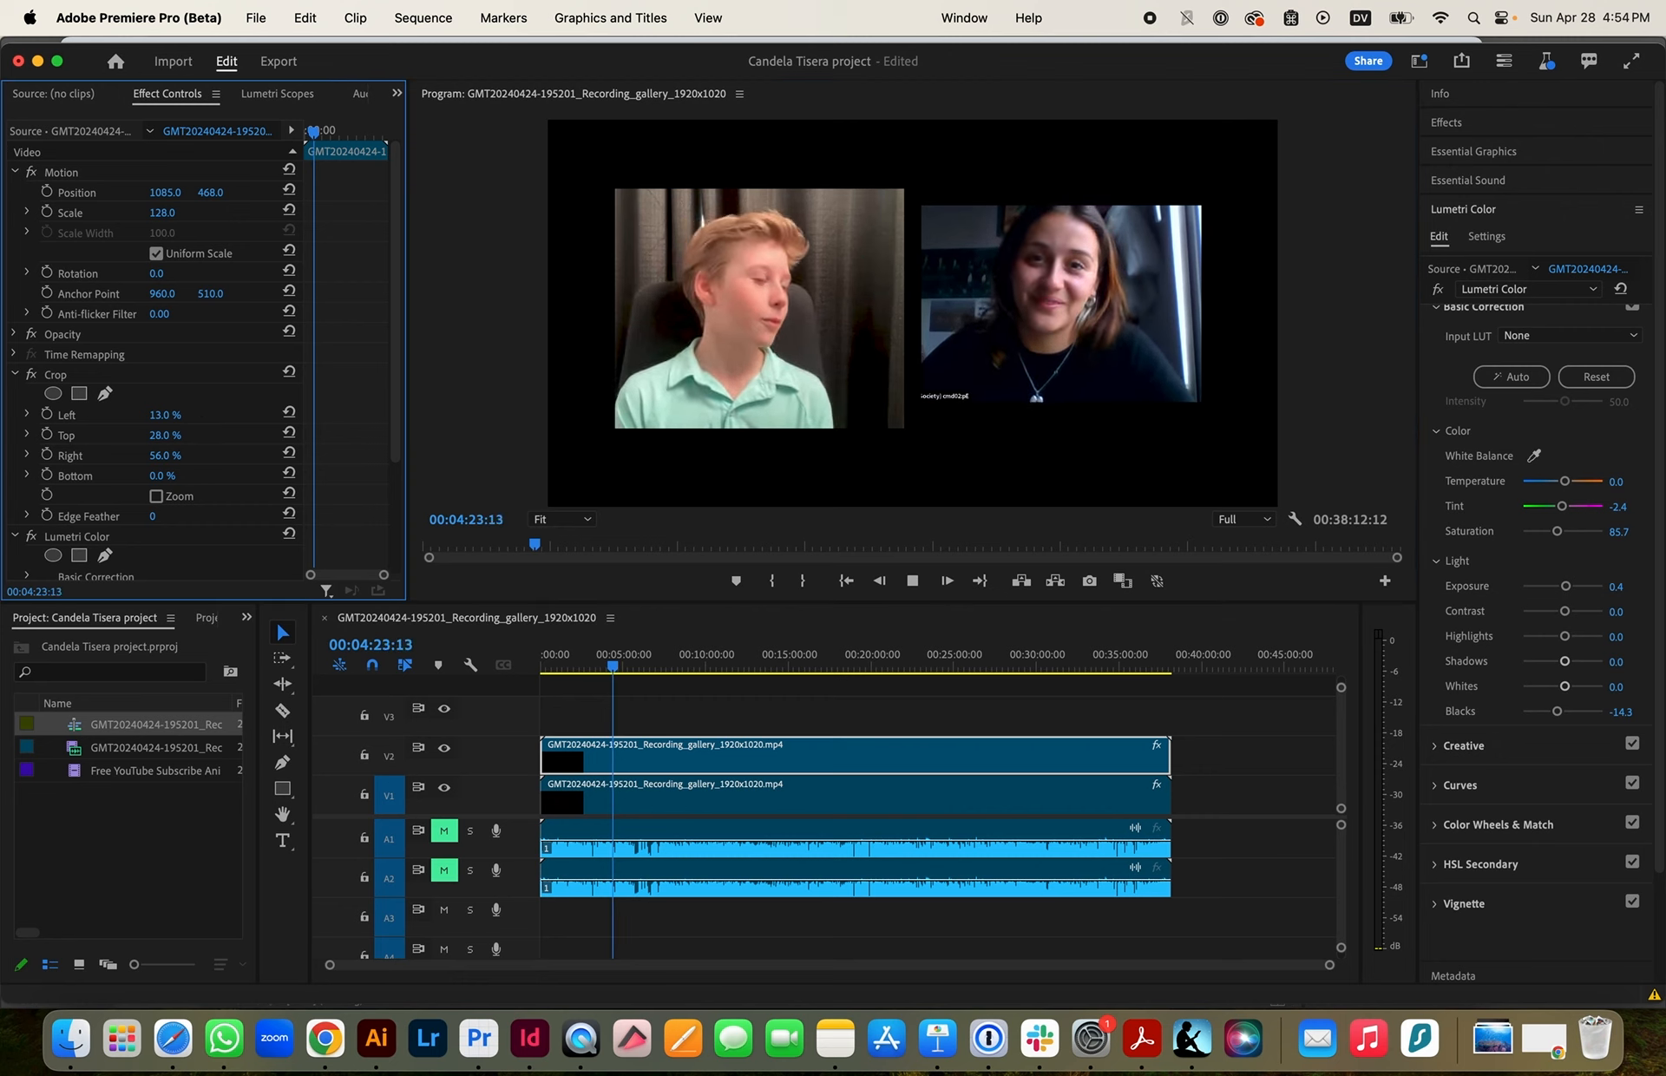
{"action": "left_click_drag", "start_coordinate": [164, 435], "coordinate": [154, 435]}
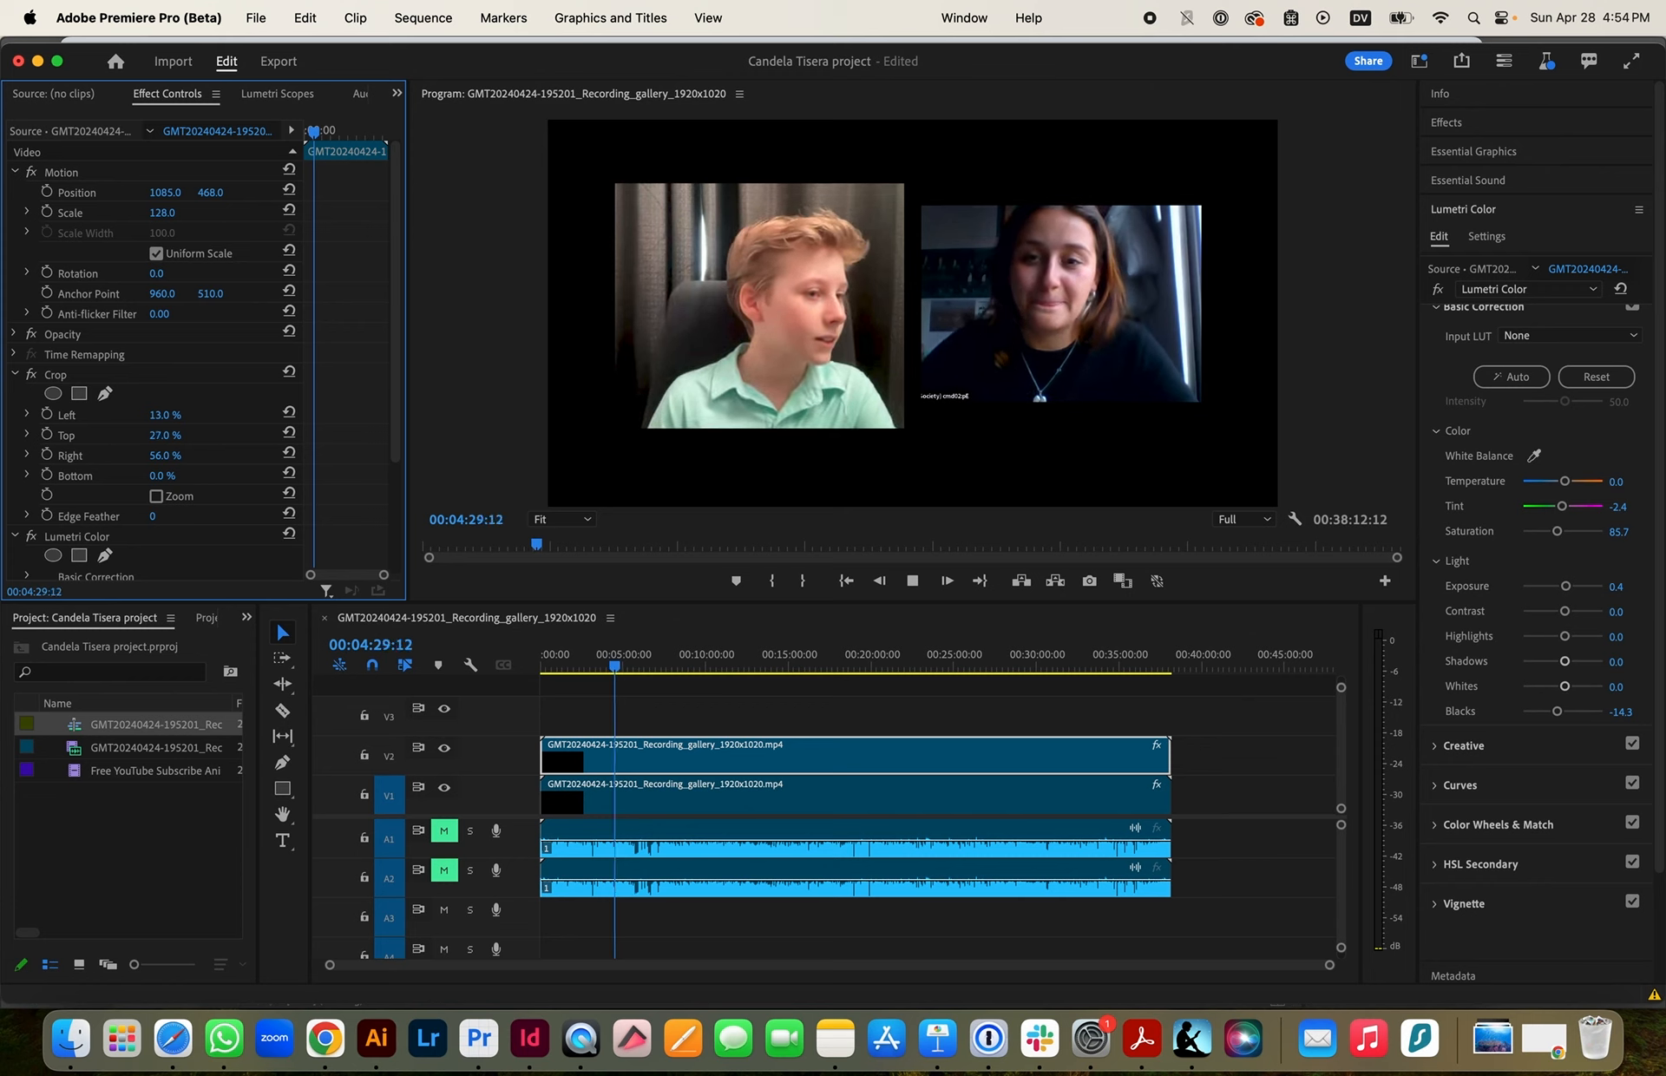
{"action": "left_click_drag", "start_coordinate": [162, 476], "coordinate": [188, 476]}
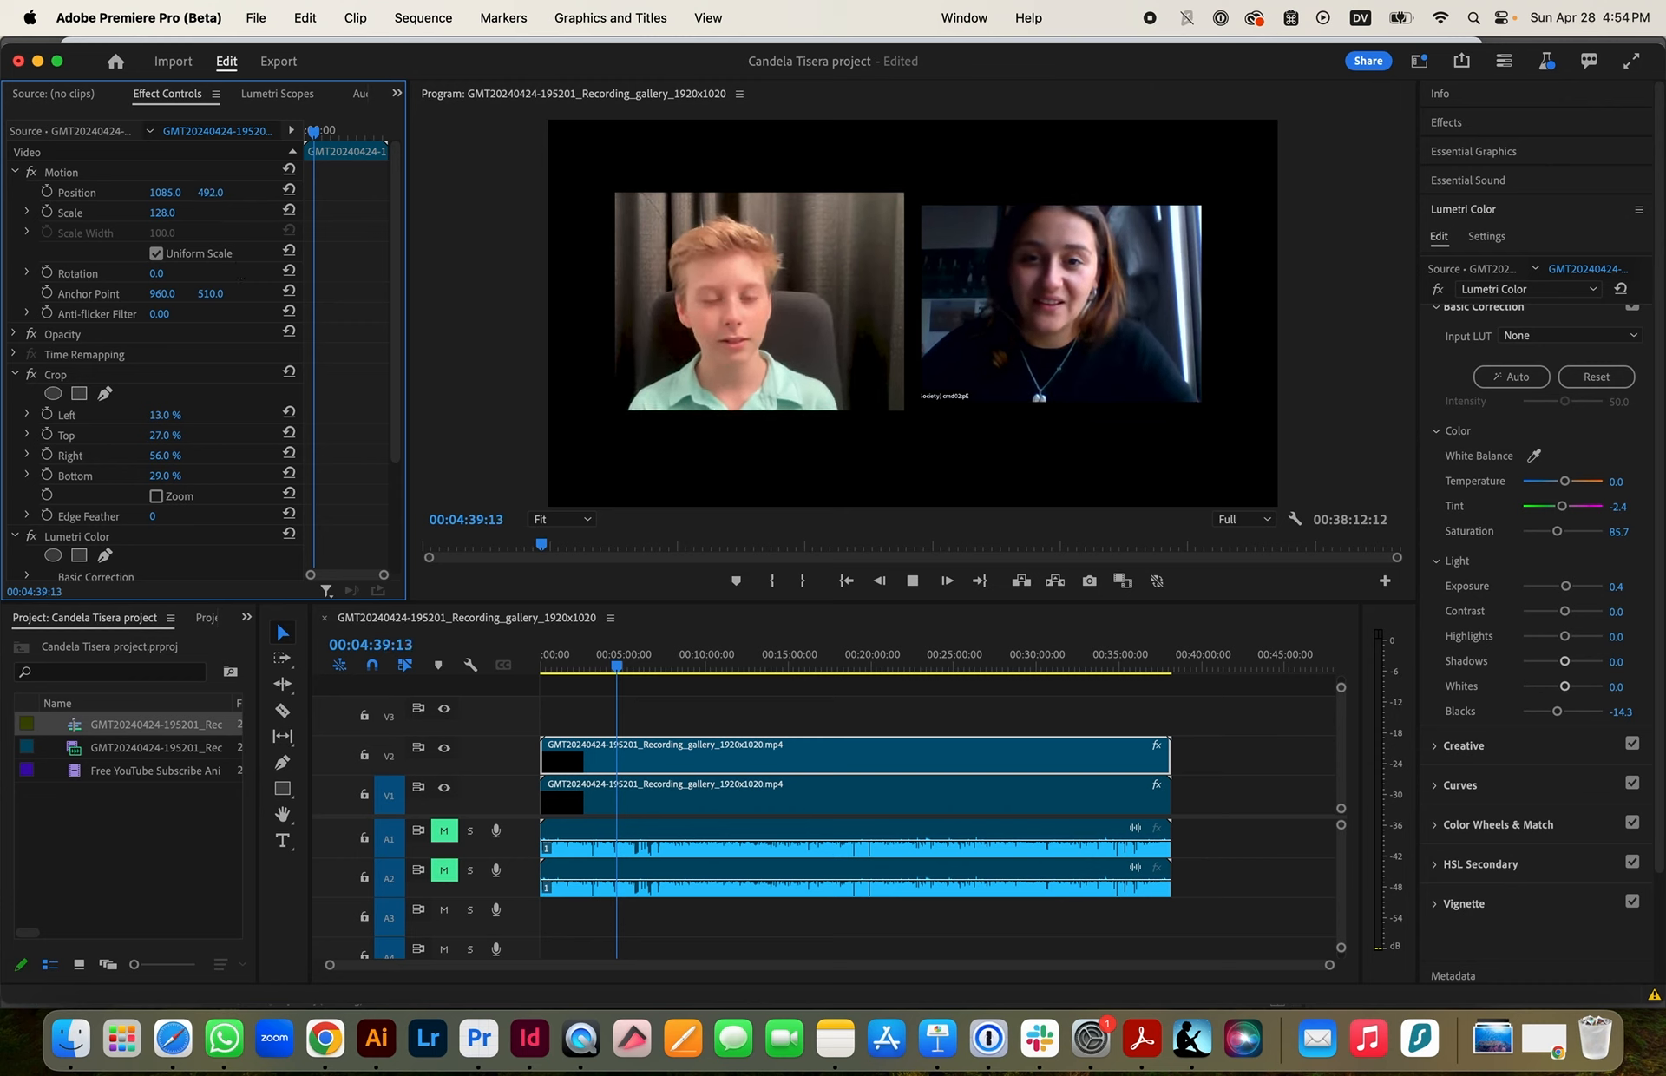
Increase the V2 clip's Right crop to 59% and set its horizontal Position to 1181 so it sits beside the other speaker
{"action": "left_click_drag", "start_coordinate": [168, 200], "coordinate": [184, 199]}
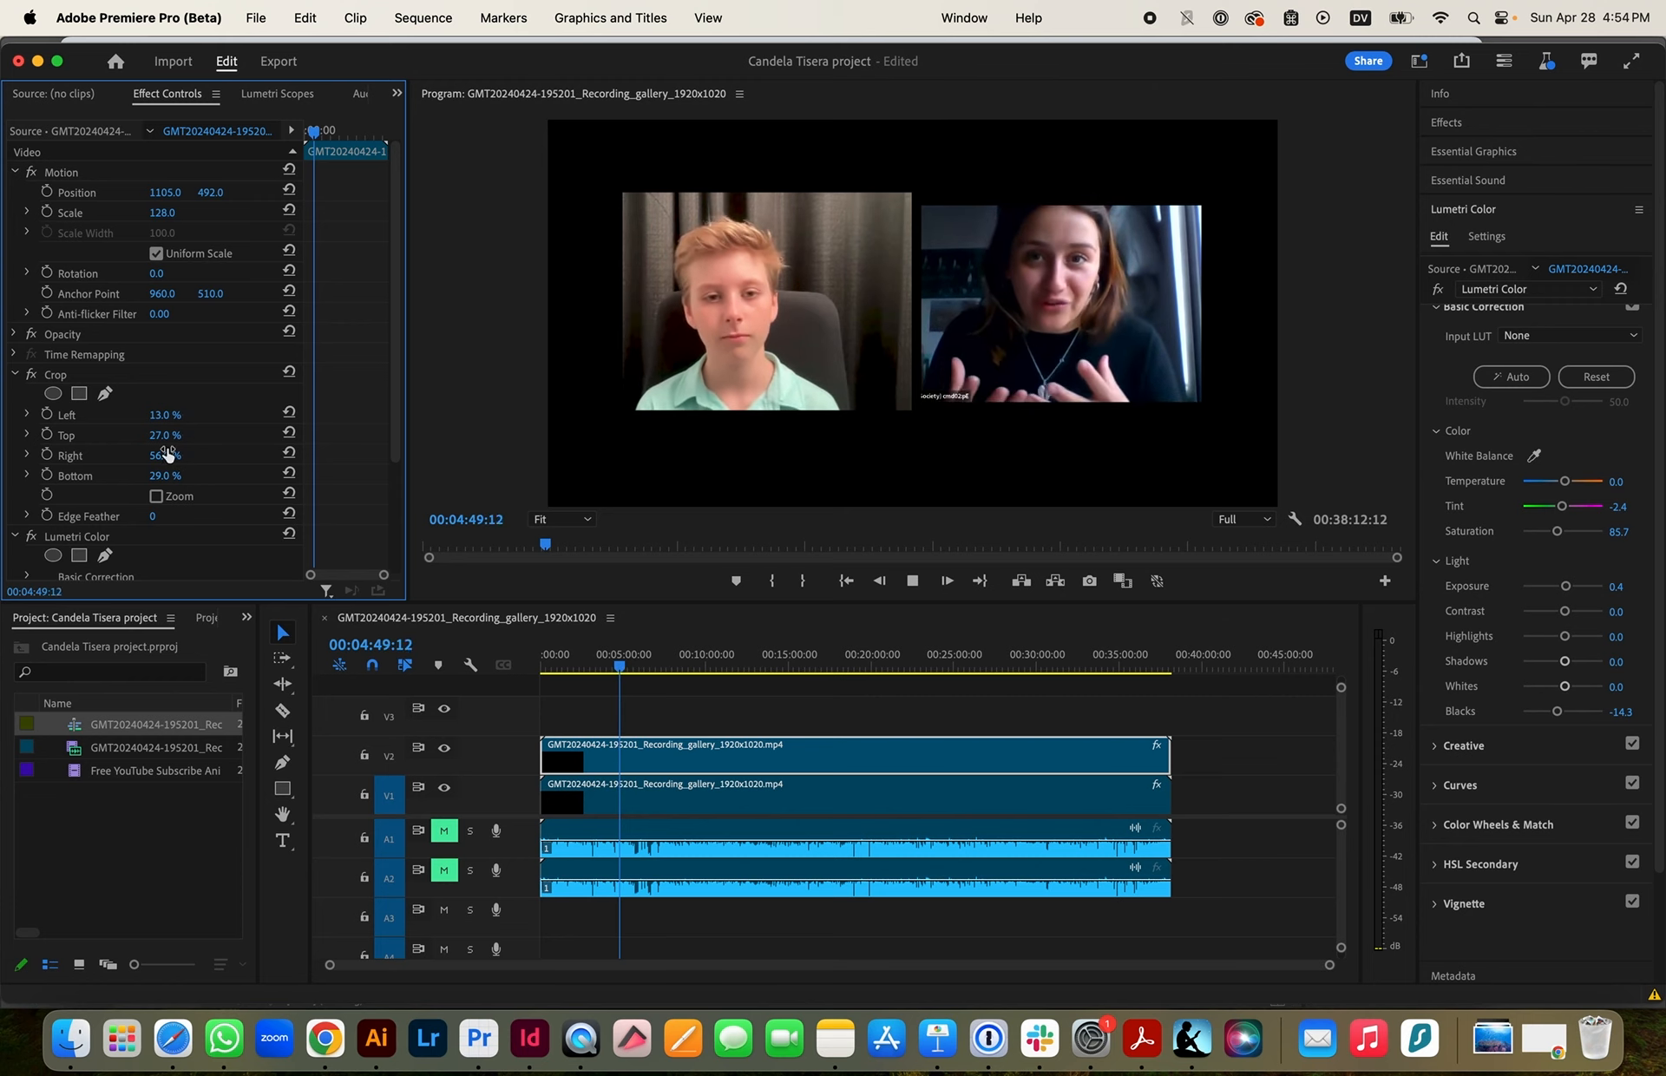
{"action": "left_click_drag", "start_coordinate": [165, 455], "coordinate": [177, 455]}
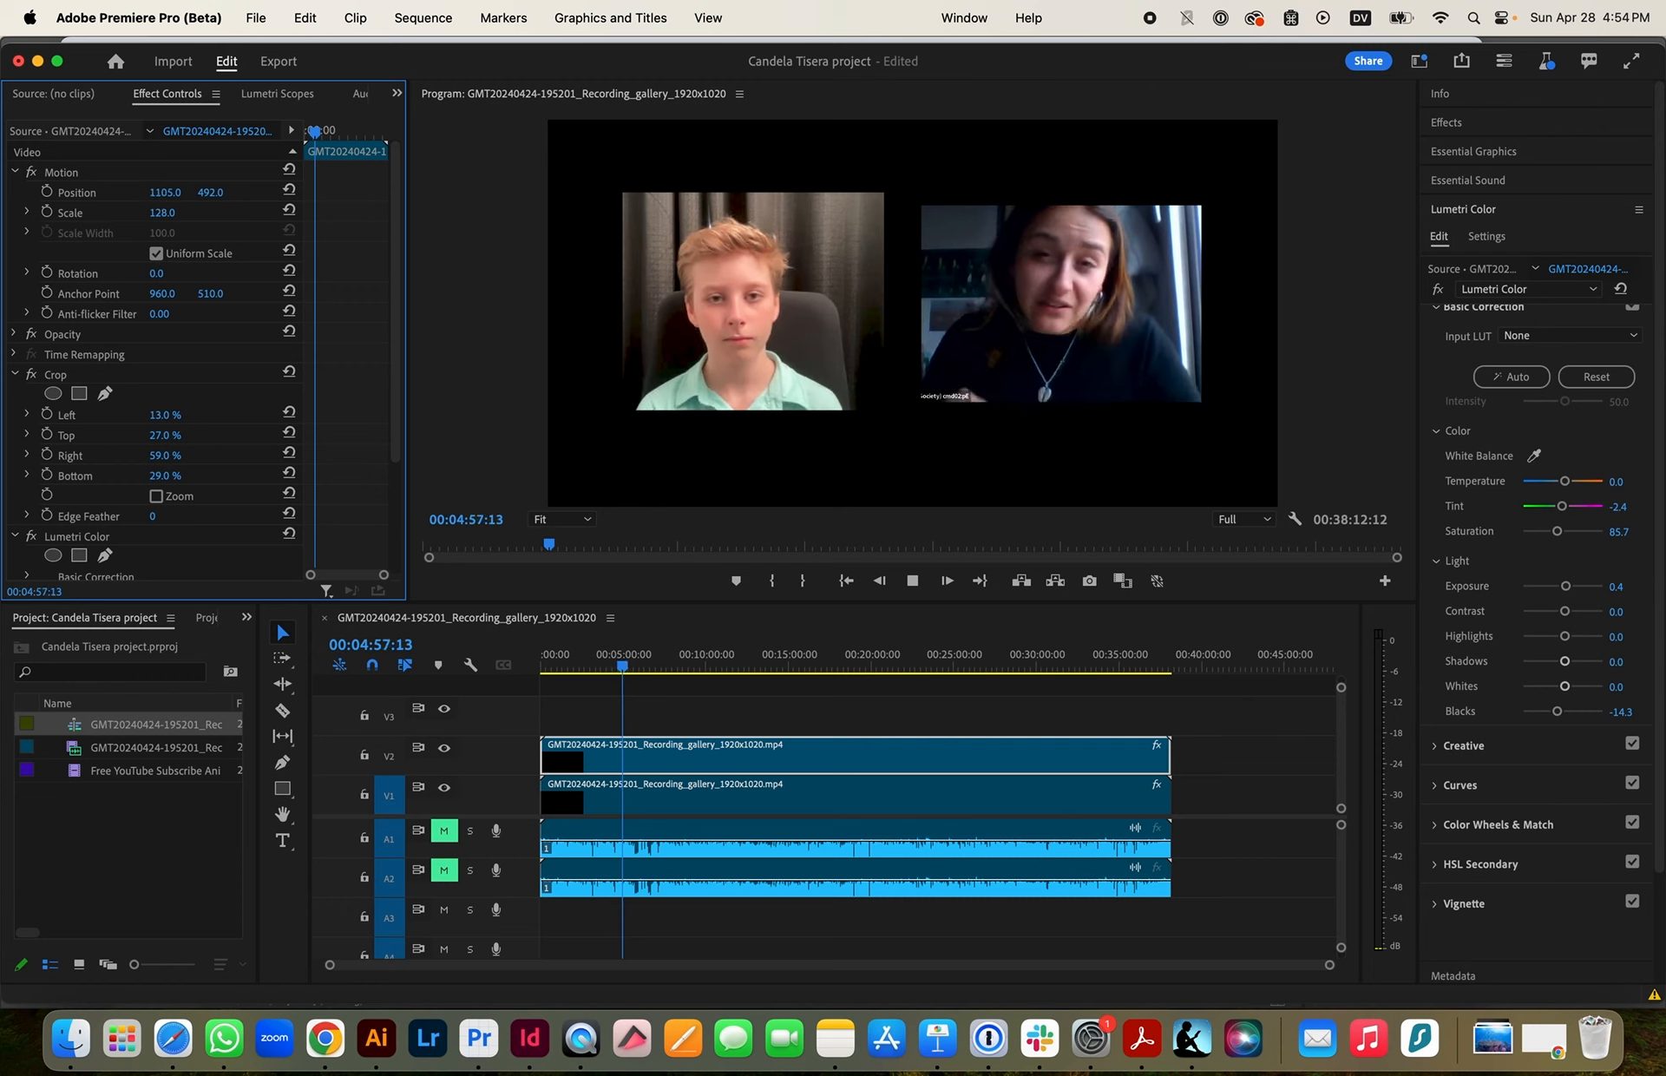
{"action": "left_click_drag", "start_coordinate": [164, 192], "coordinate": [202, 192]}
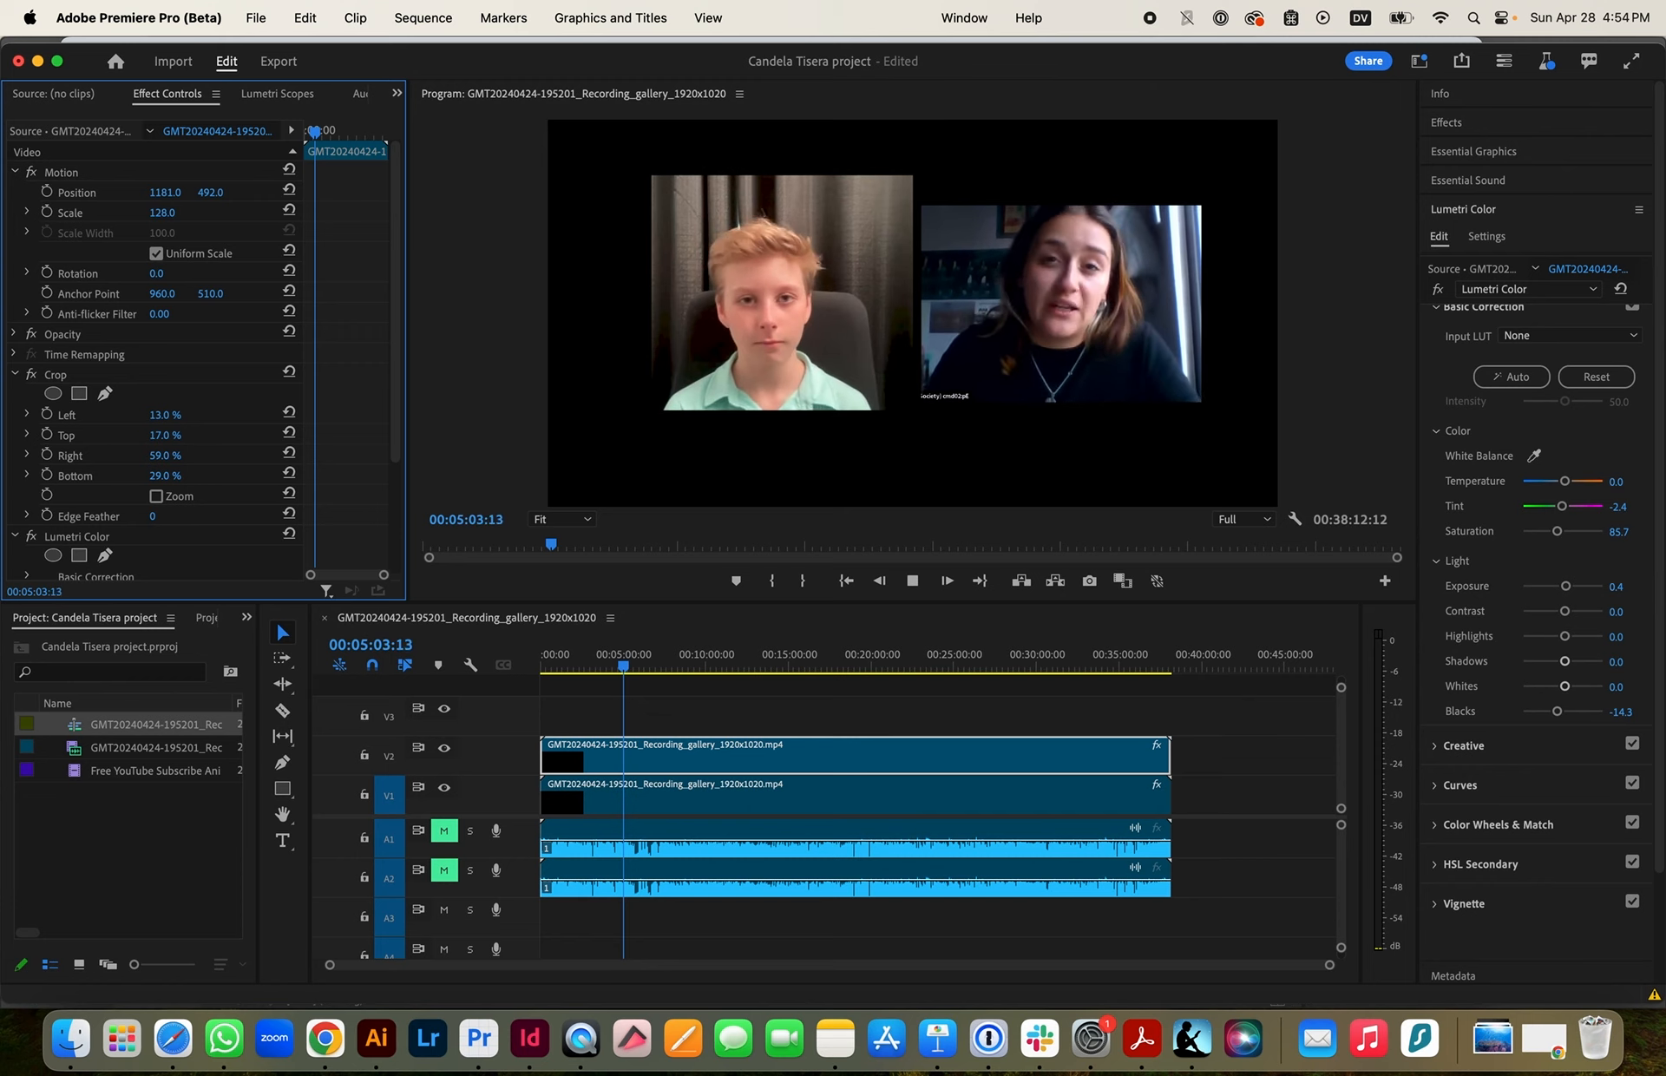
Refine the V2 clip's crop to Top 29% and Left 10%
{"action": "left_click_drag", "start_coordinate": [159, 435], "coordinate": [172, 434]}
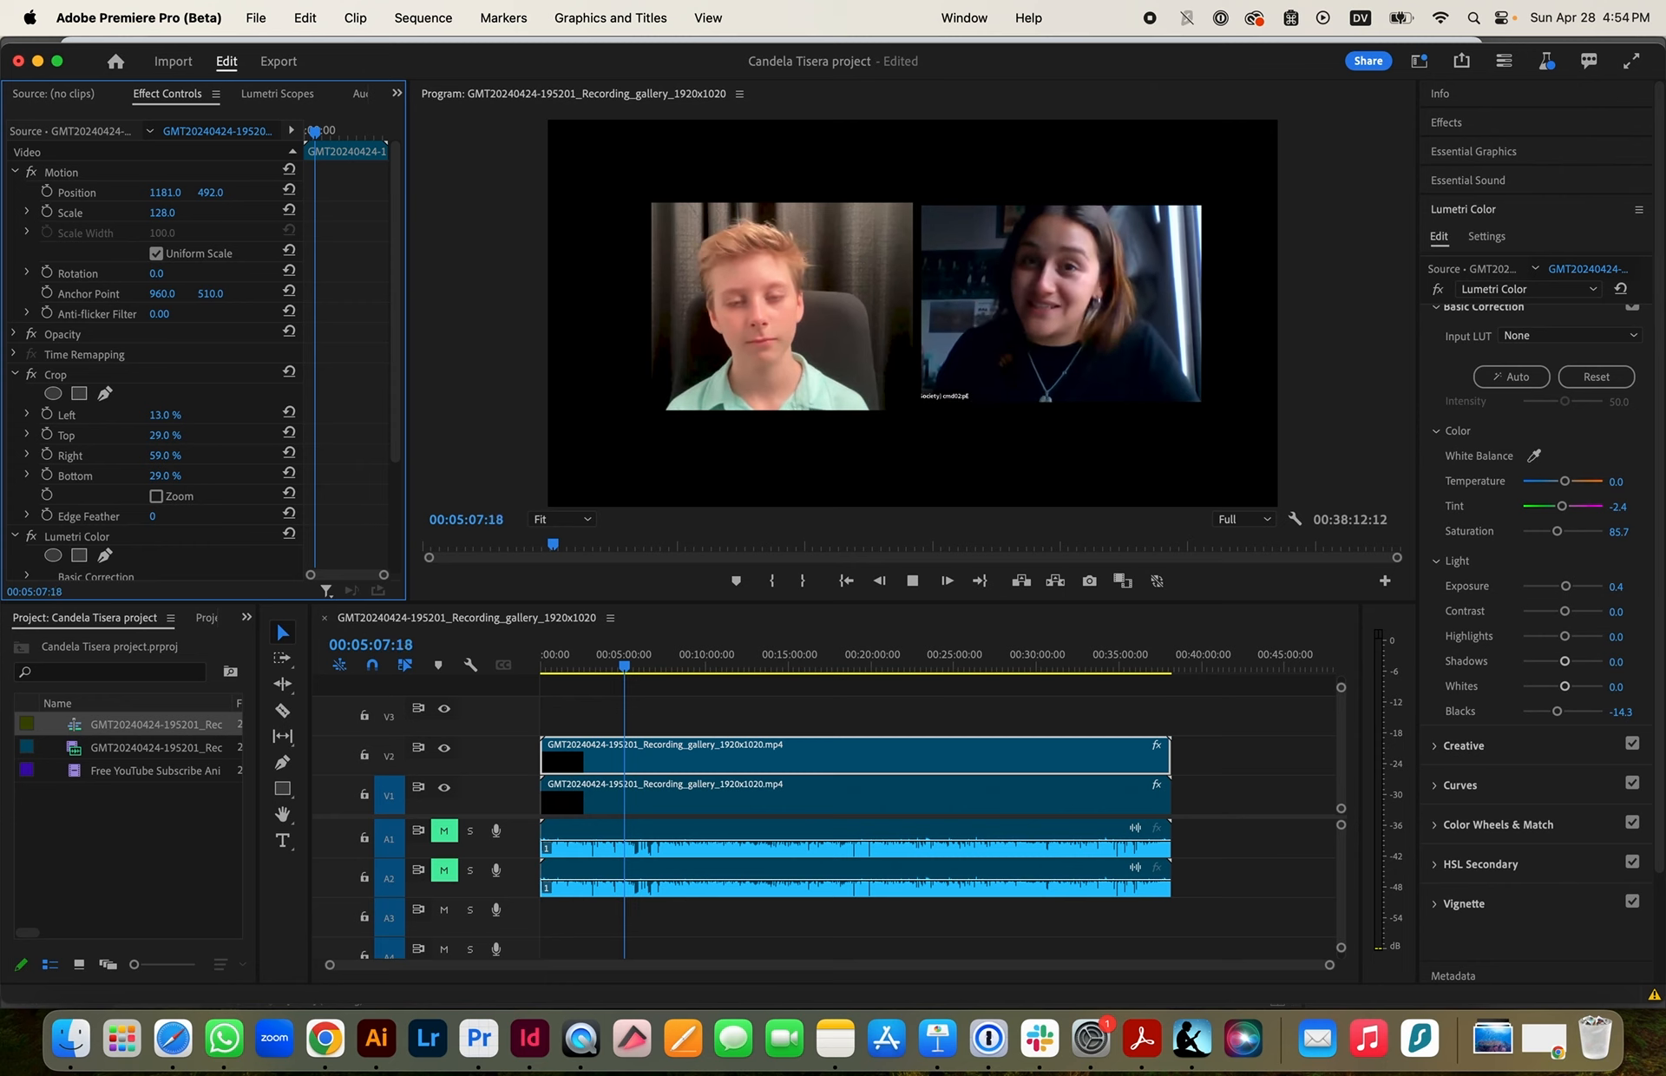
{"action": "left_click_drag", "start_coordinate": [165, 434], "coordinate": [166, 434]}
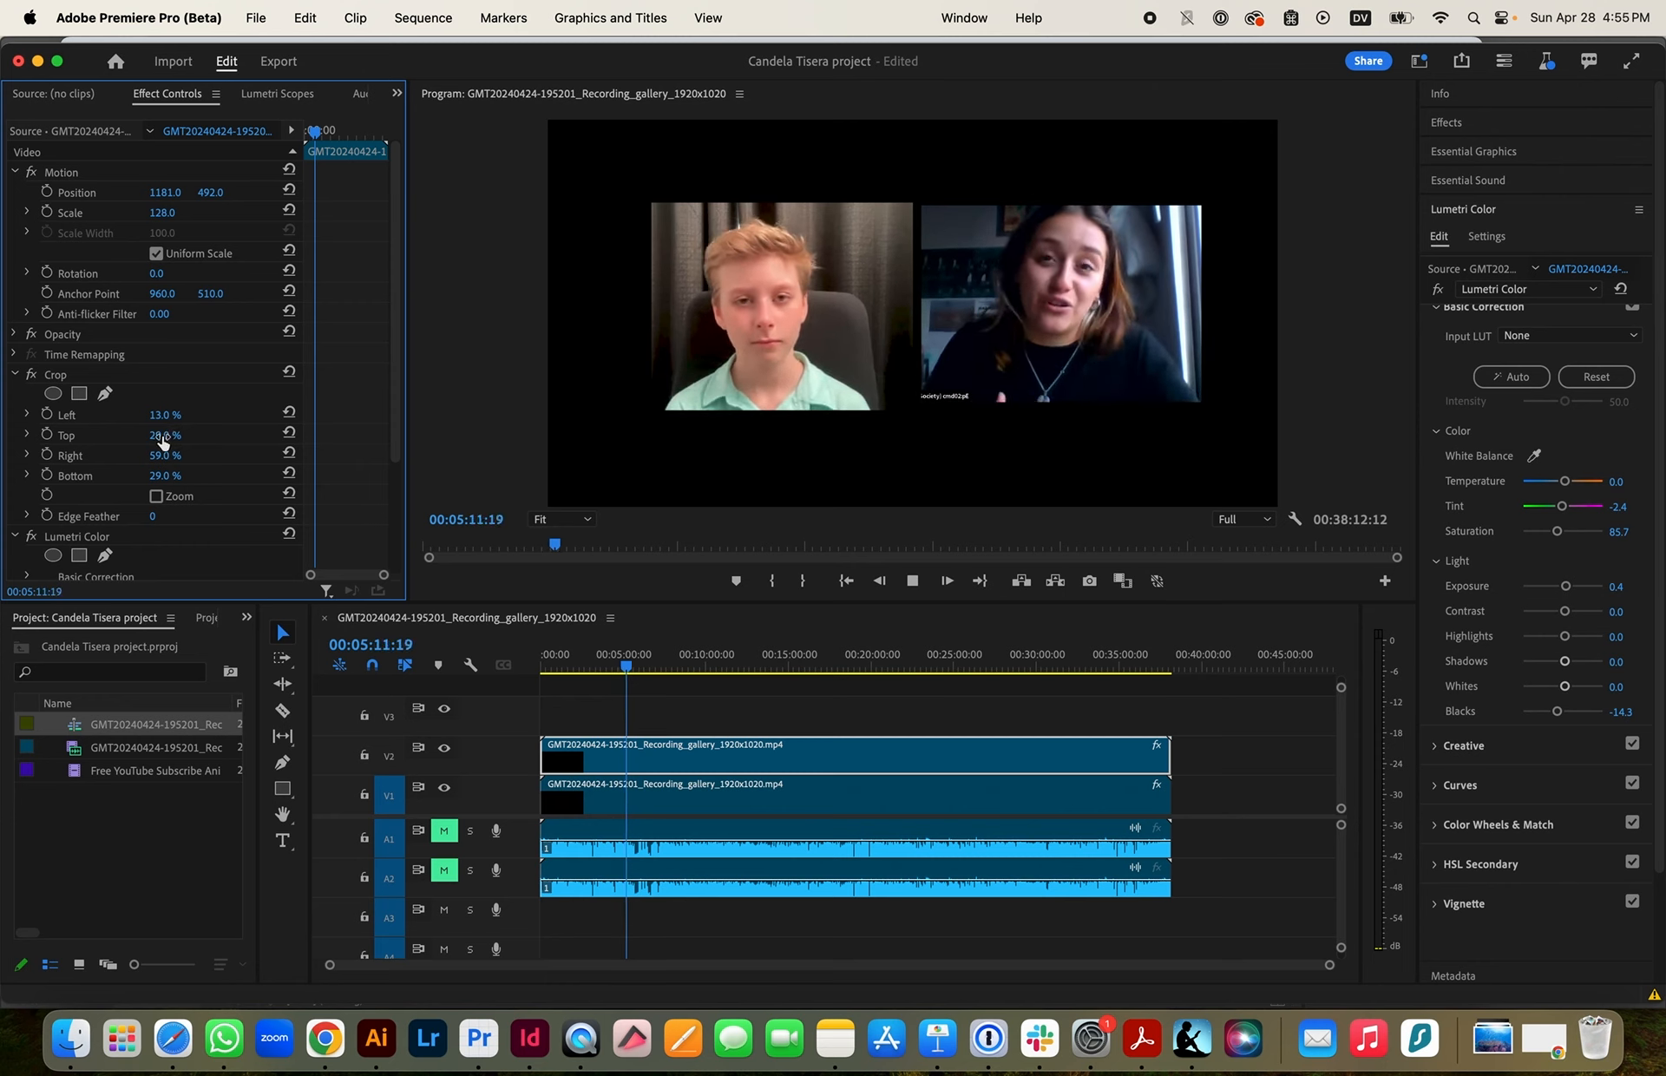
{"action": "mouse_move", "coordinate": [161, 424]}
{"action": "left_mouse_down"}
{"action": "mouse_move", "coordinate": [143, 424]}
{"action": "mouse_move", "coordinate": [161, 425]}
{"action": "left_mouse_up"}
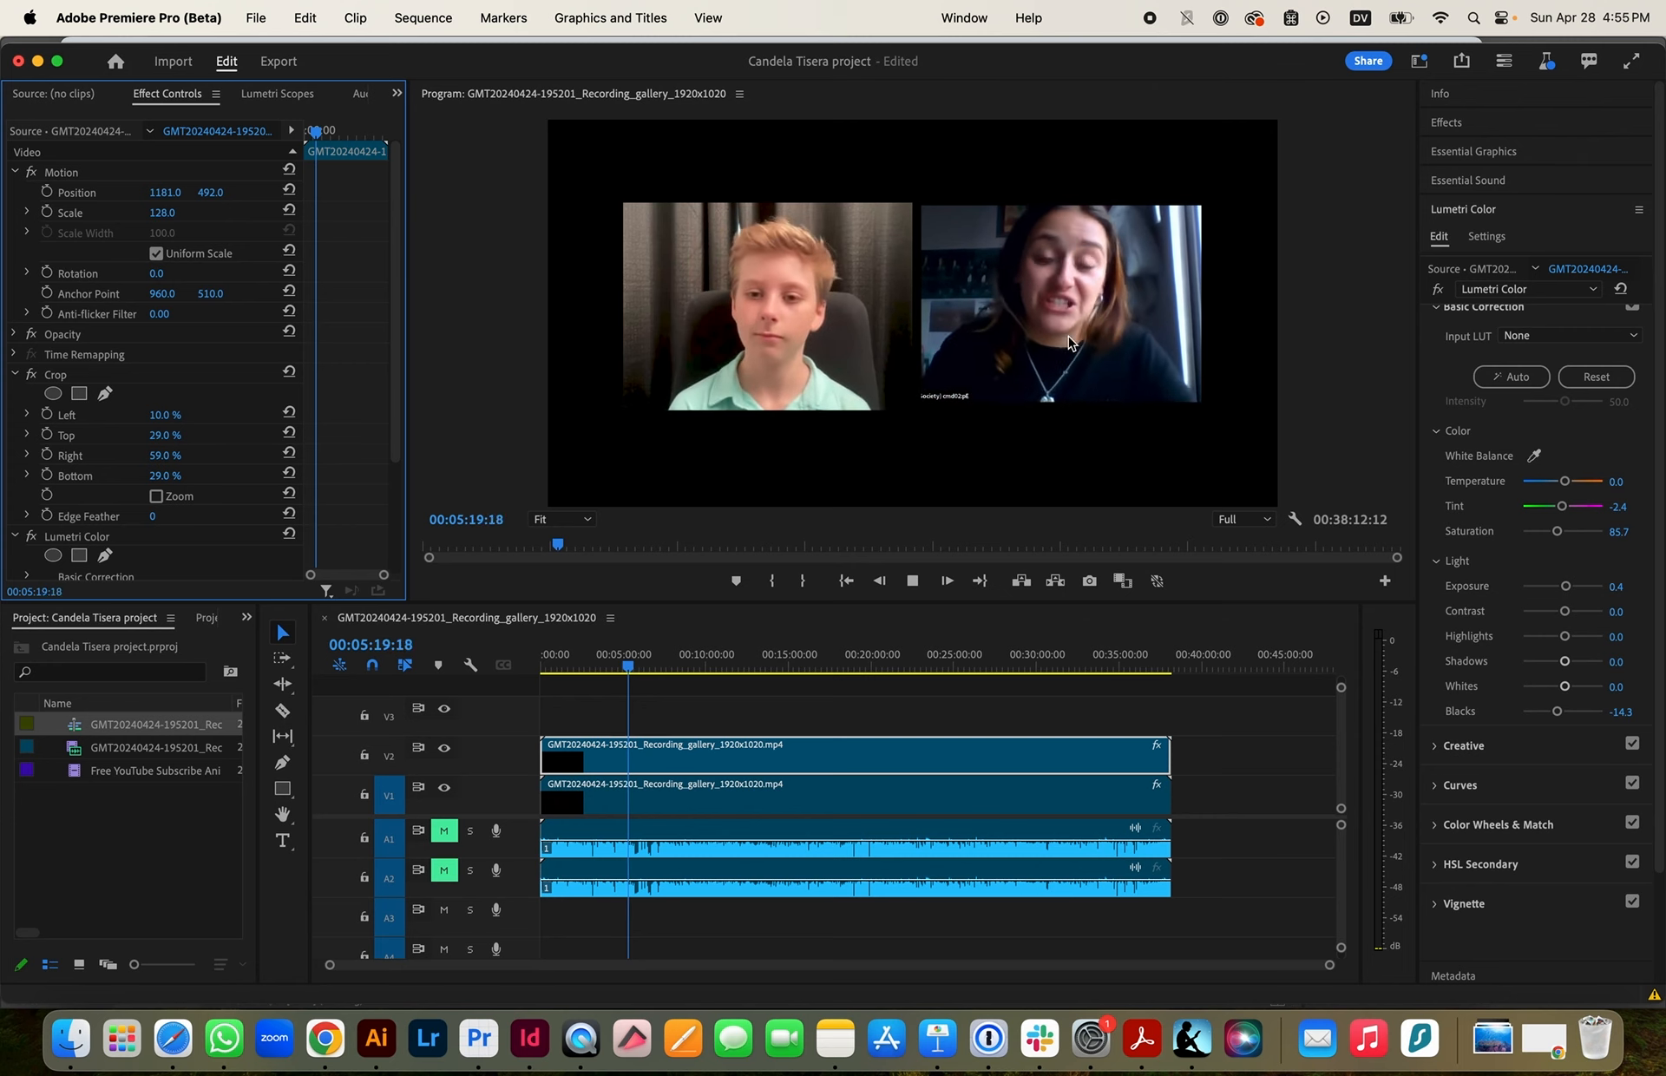
Find the Sharpen video effect and apply it to the V1 clip
{"action": "left_click", "coordinate": [674, 789]}
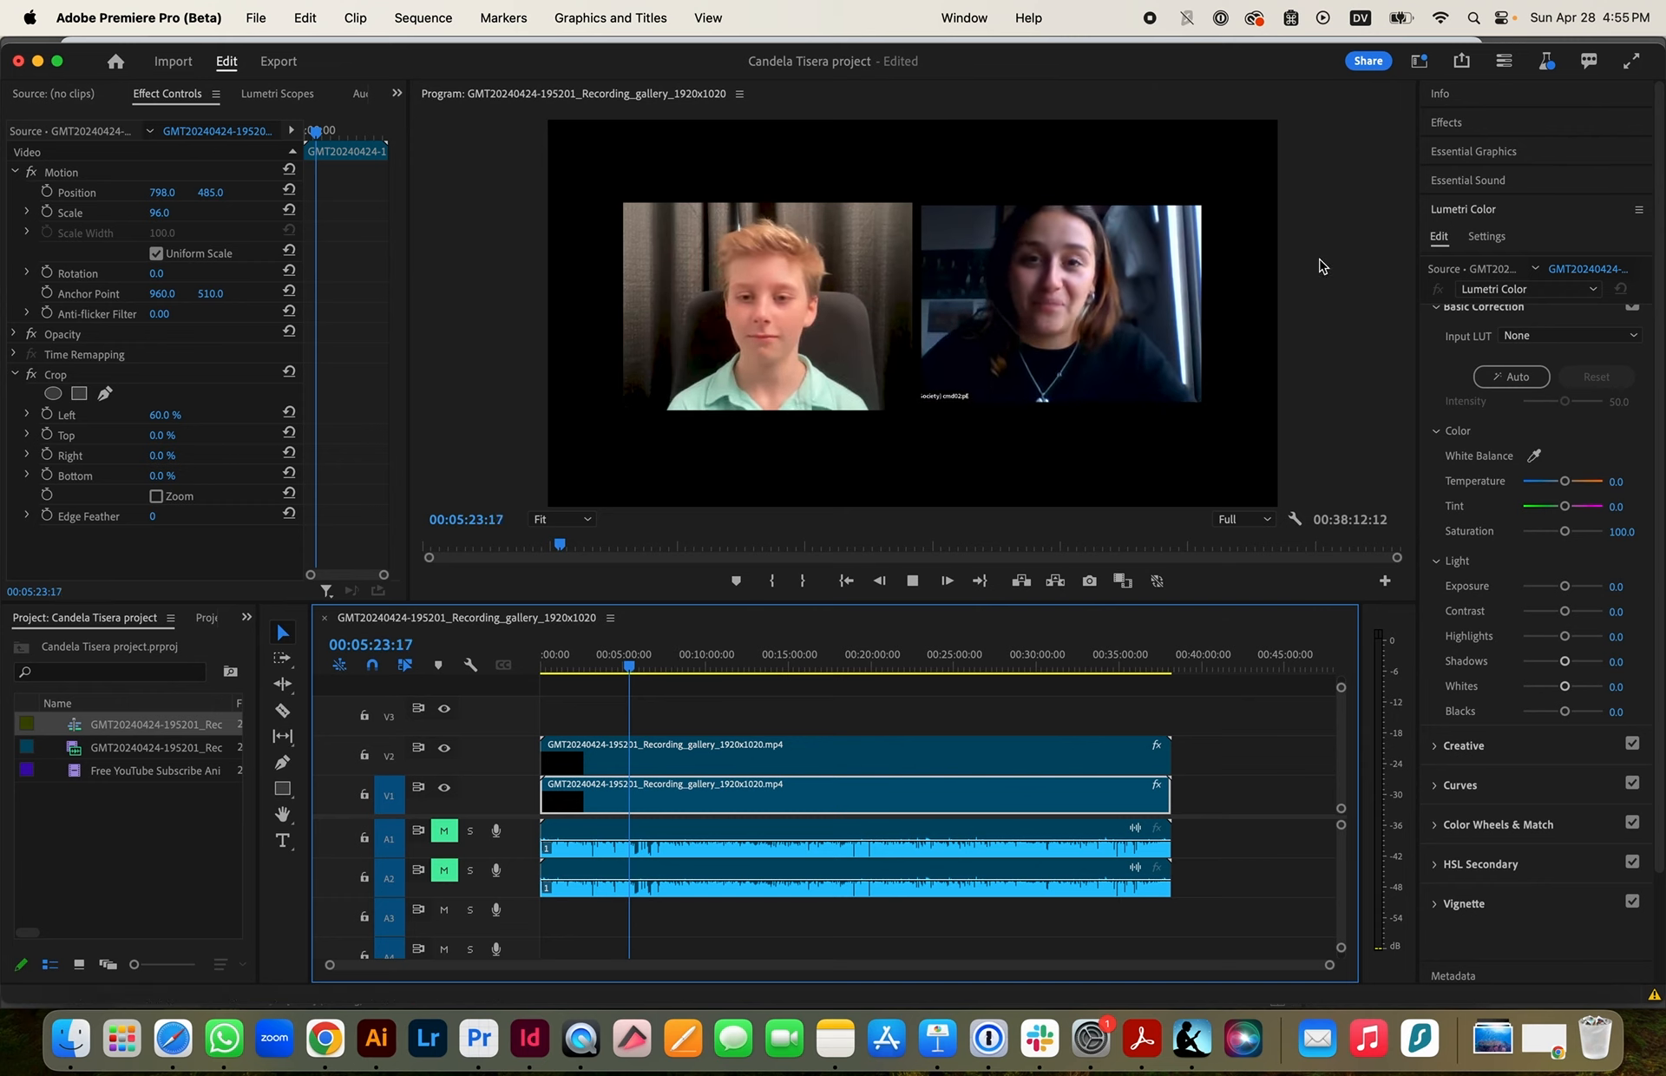
{"action": "left_click", "coordinate": [1459, 127]}
{"action": "left_click", "coordinate": [1471, 151]}
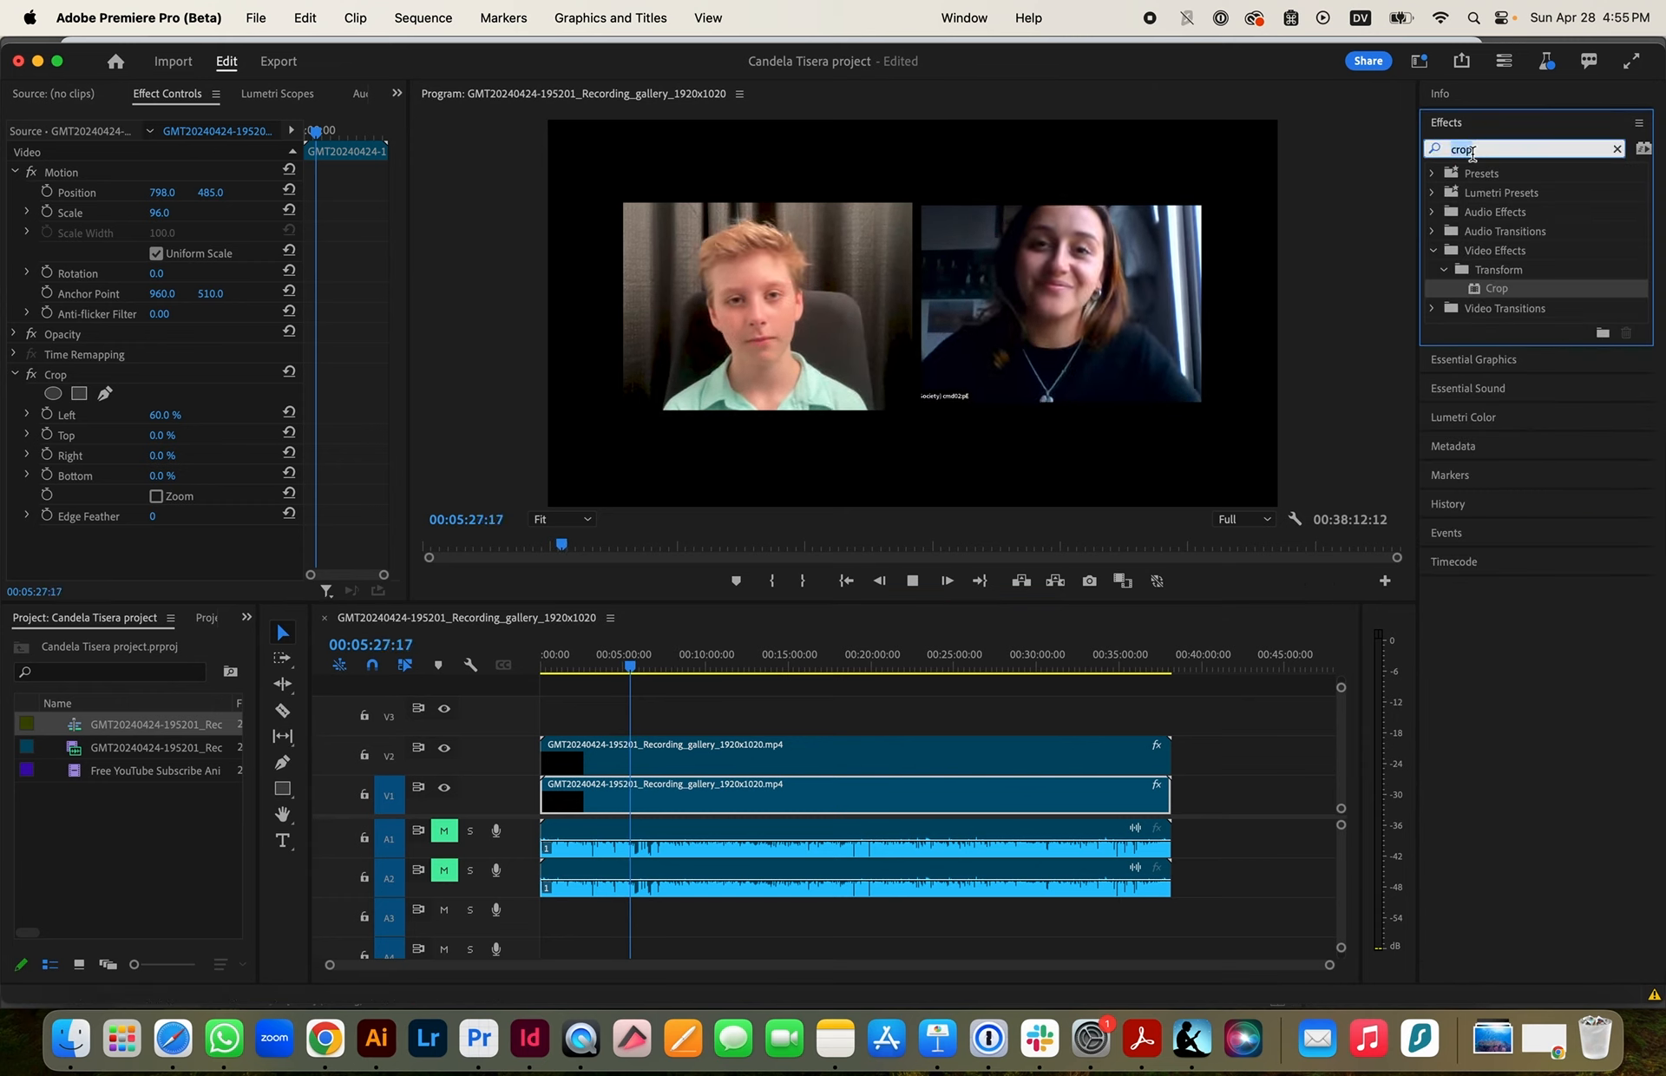
{"action": "type", "text": "sharpen"}
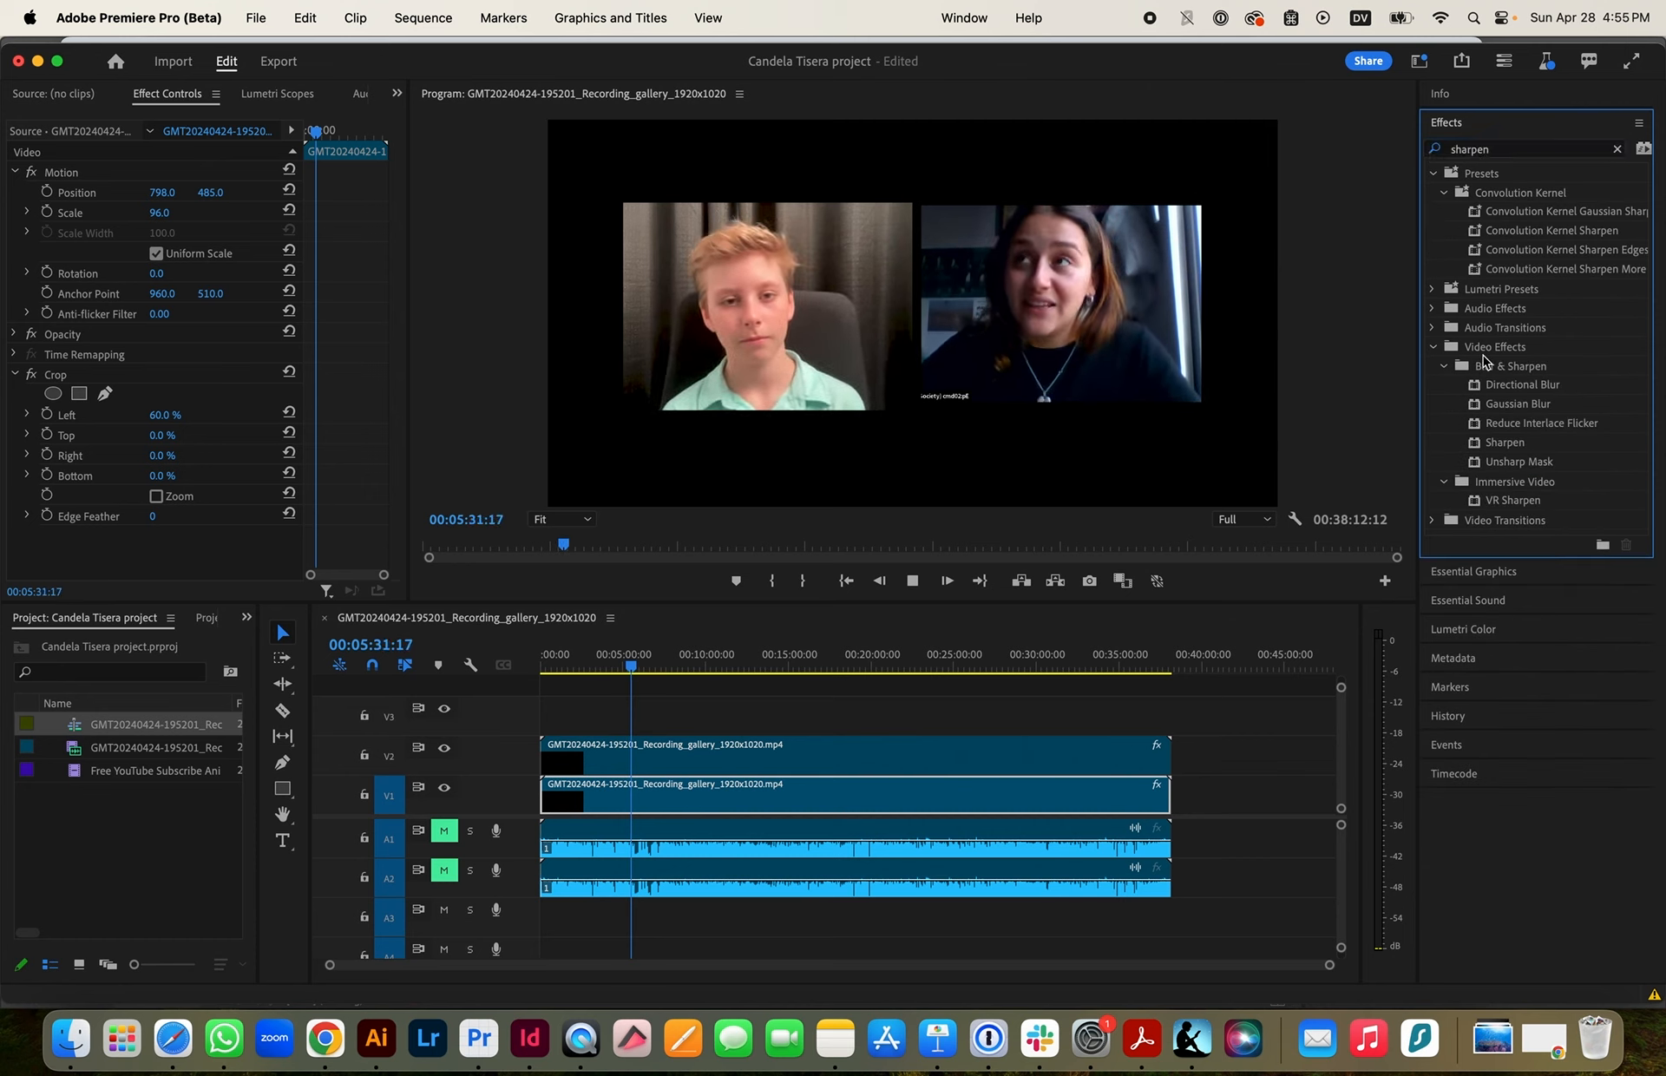
{"action": "left_click", "coordinate": [1507, 450]}
{"action": "left_click_drag", "start_coordinate": [1138, 653], "coordinate": [951, 794]}
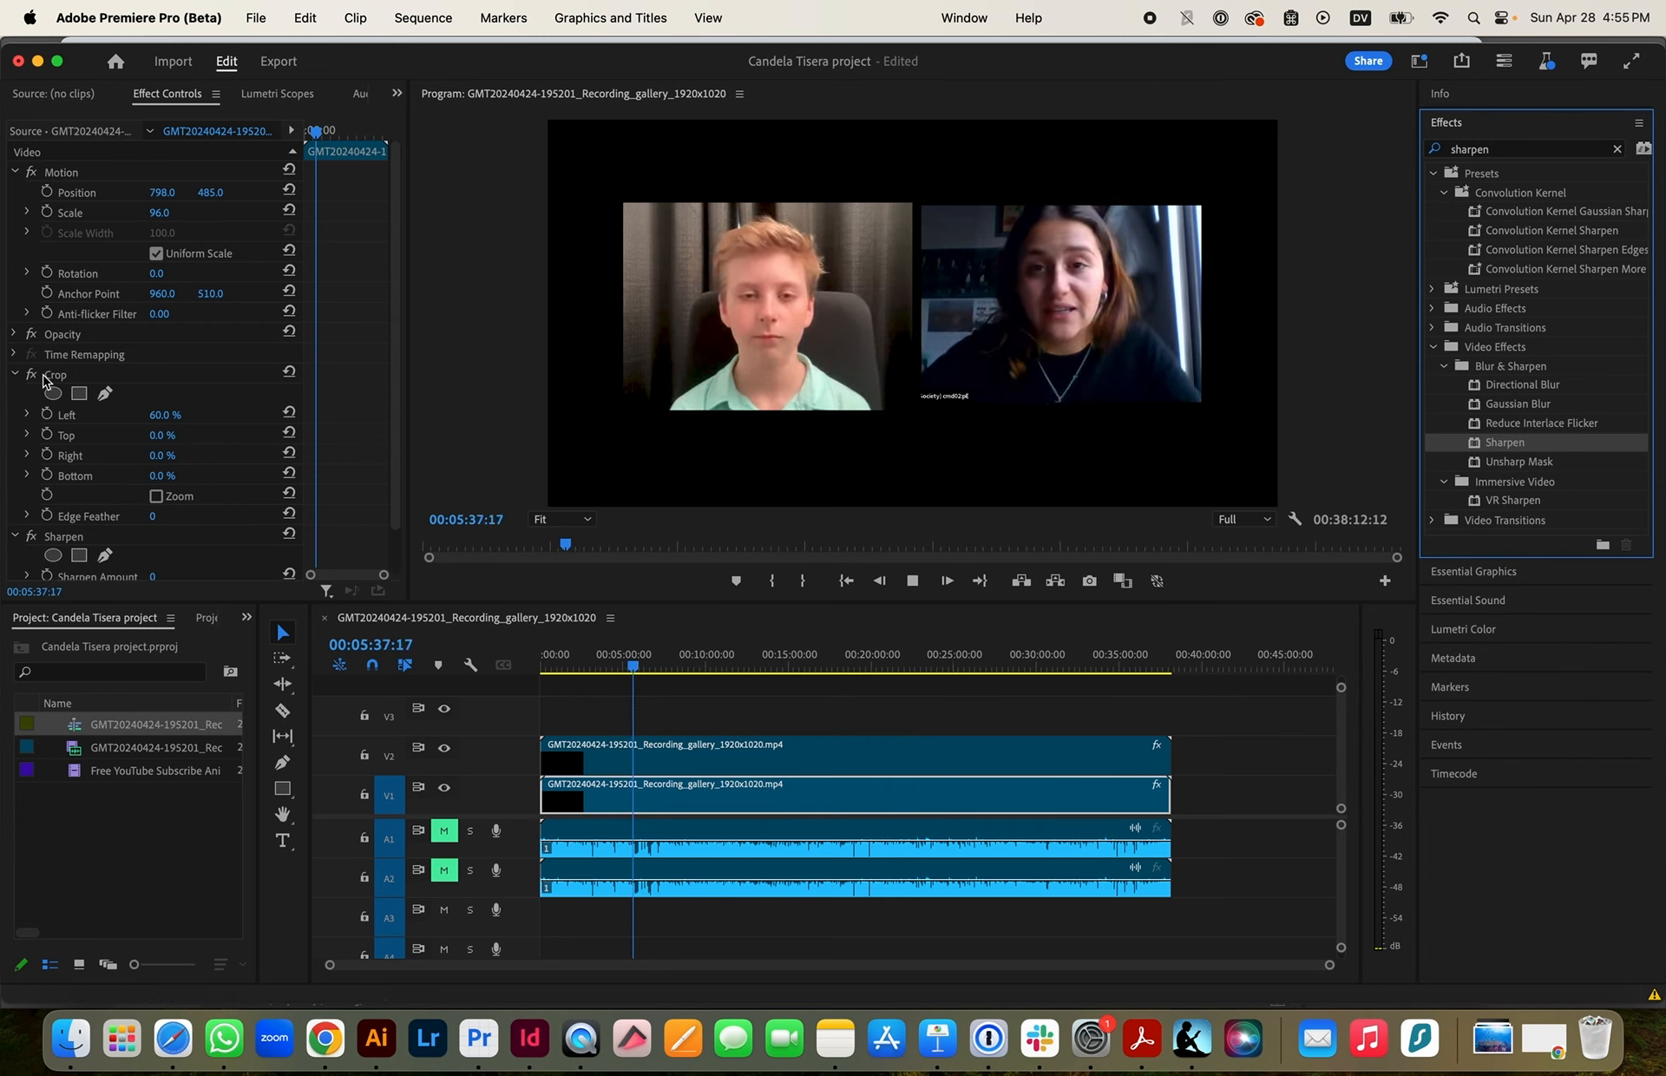
Collapse the V1 clip's Crop settings and set its Sharpen Amount to 91
{"action": "left_click", "coordinate": [15, 374]}
{"action": "left_click", "coordinate": [27, 434]}
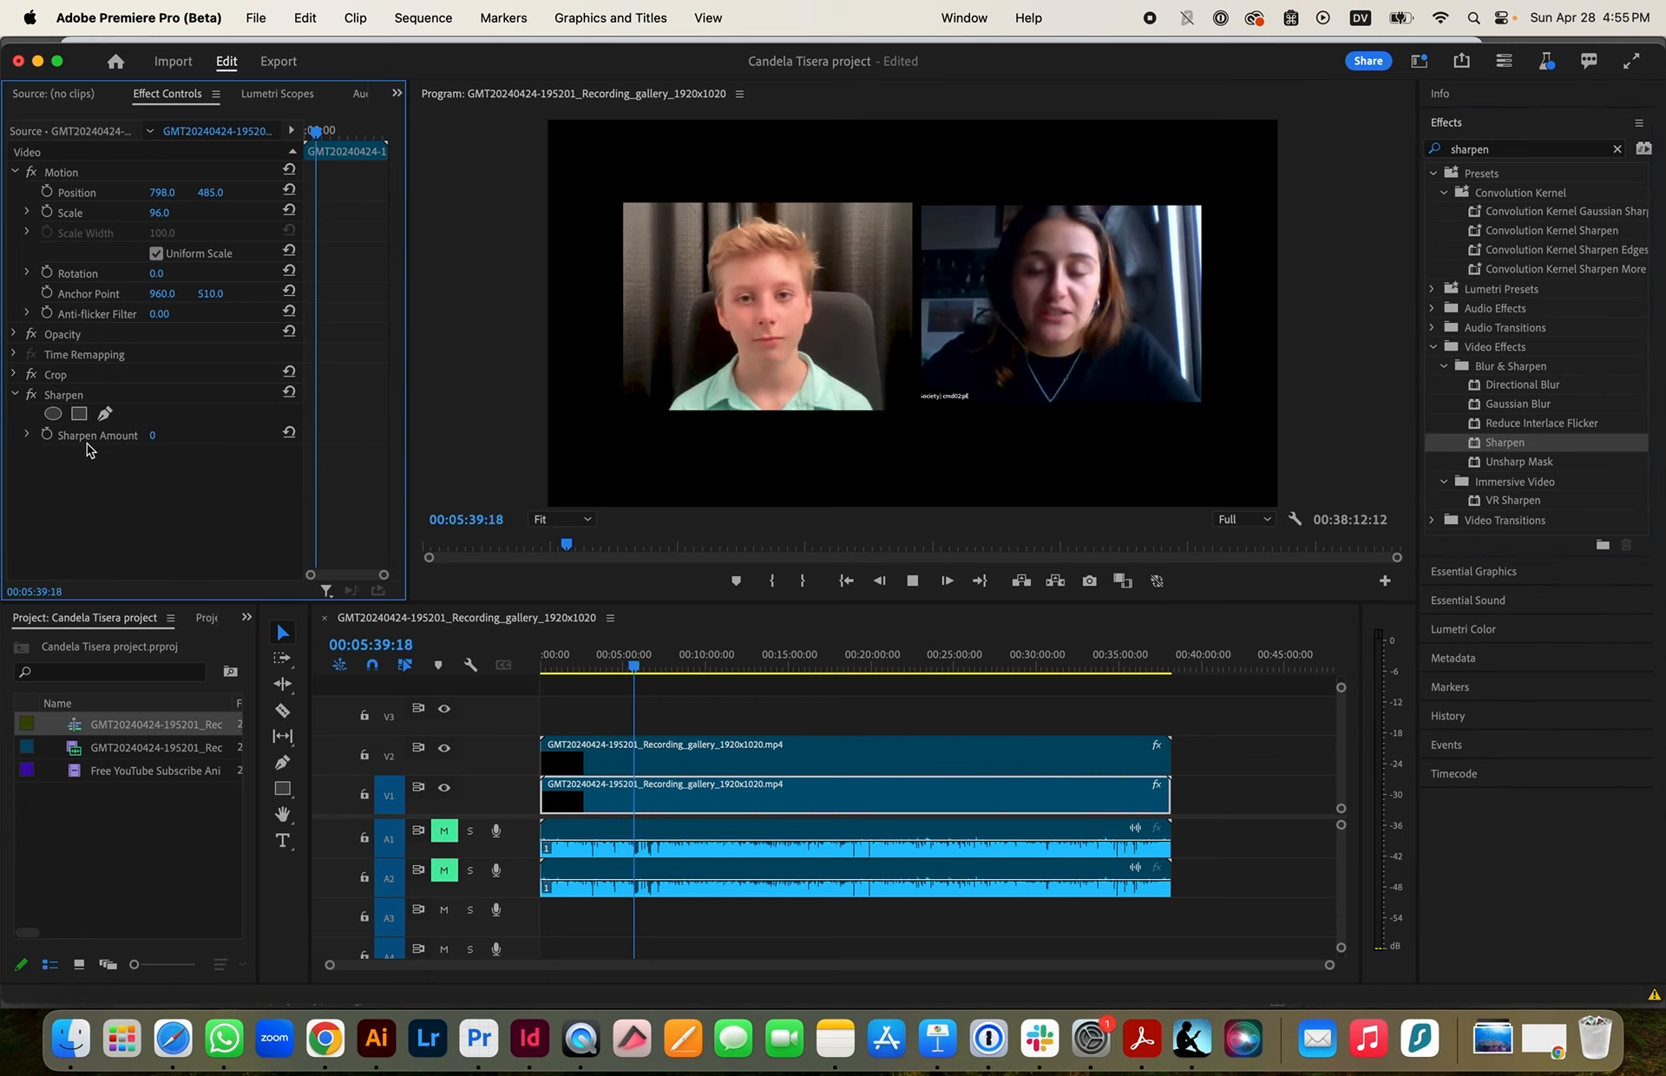
{"action": "left_click_drag", "start_coordinate": [35, 469], "coordinate": [253, 479]}
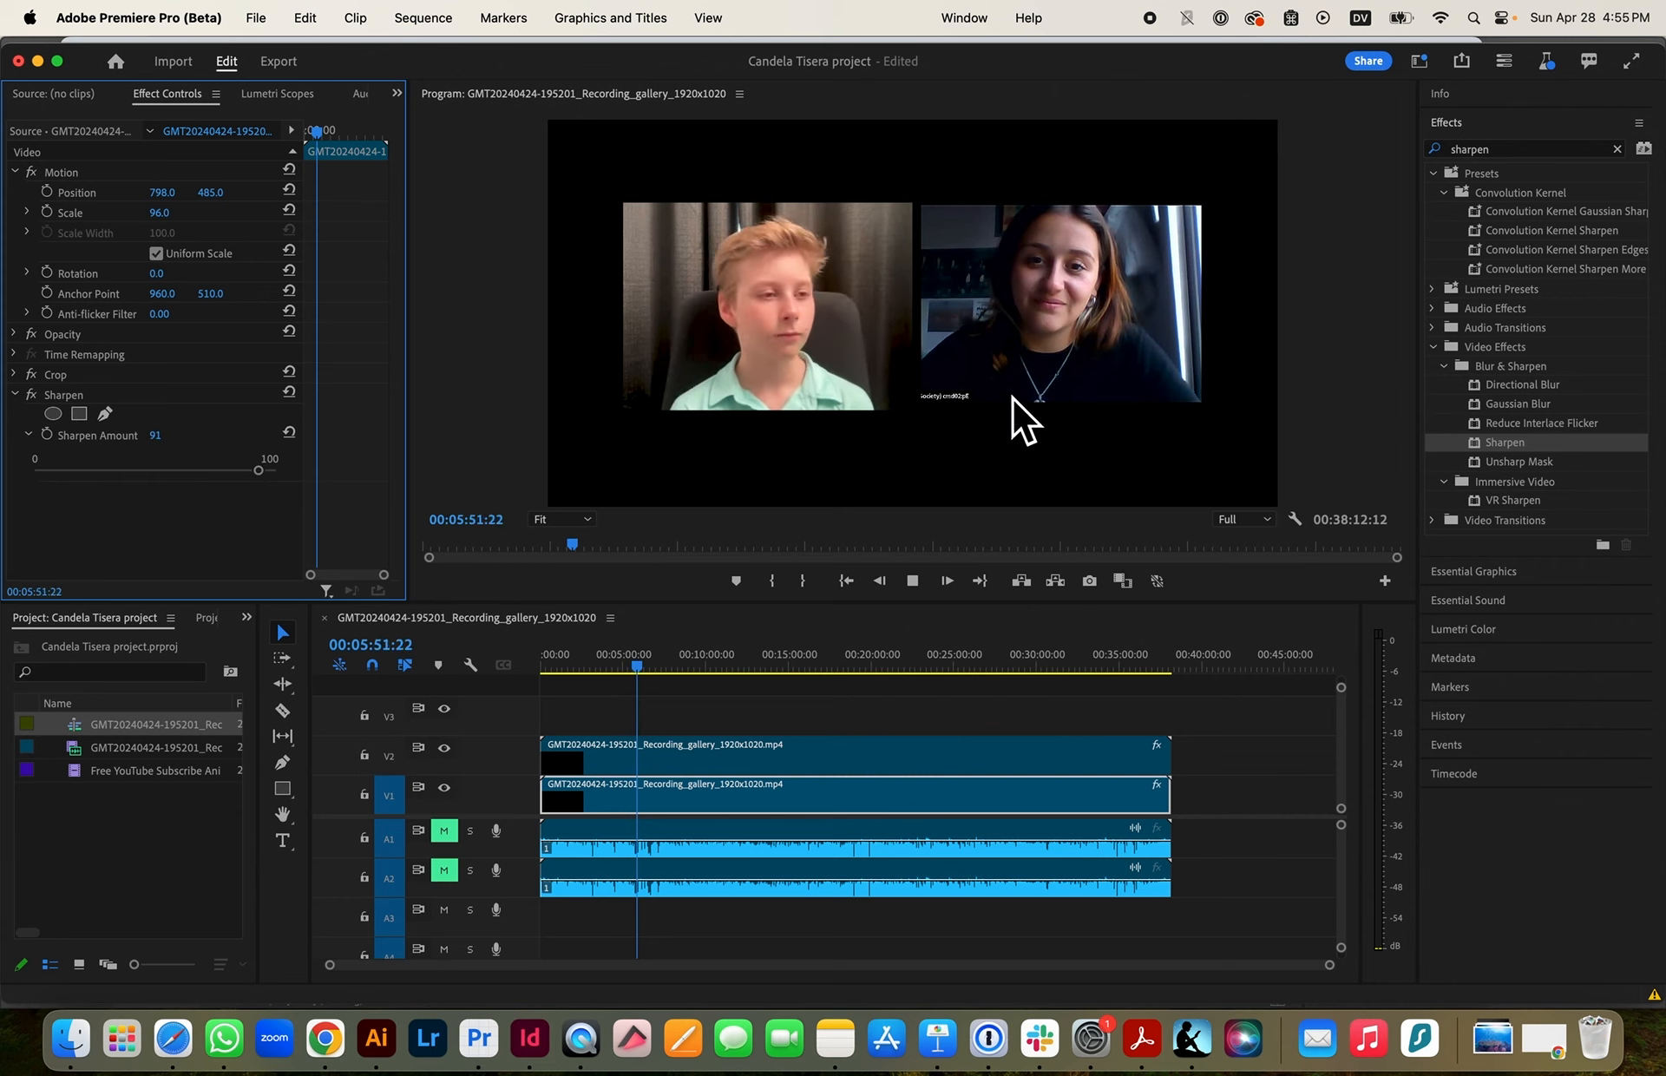
Try a playback resolution of 1/2 for the program preview and restore it to Full
{"action": "left_click", "coordinate": [1247, 518]}
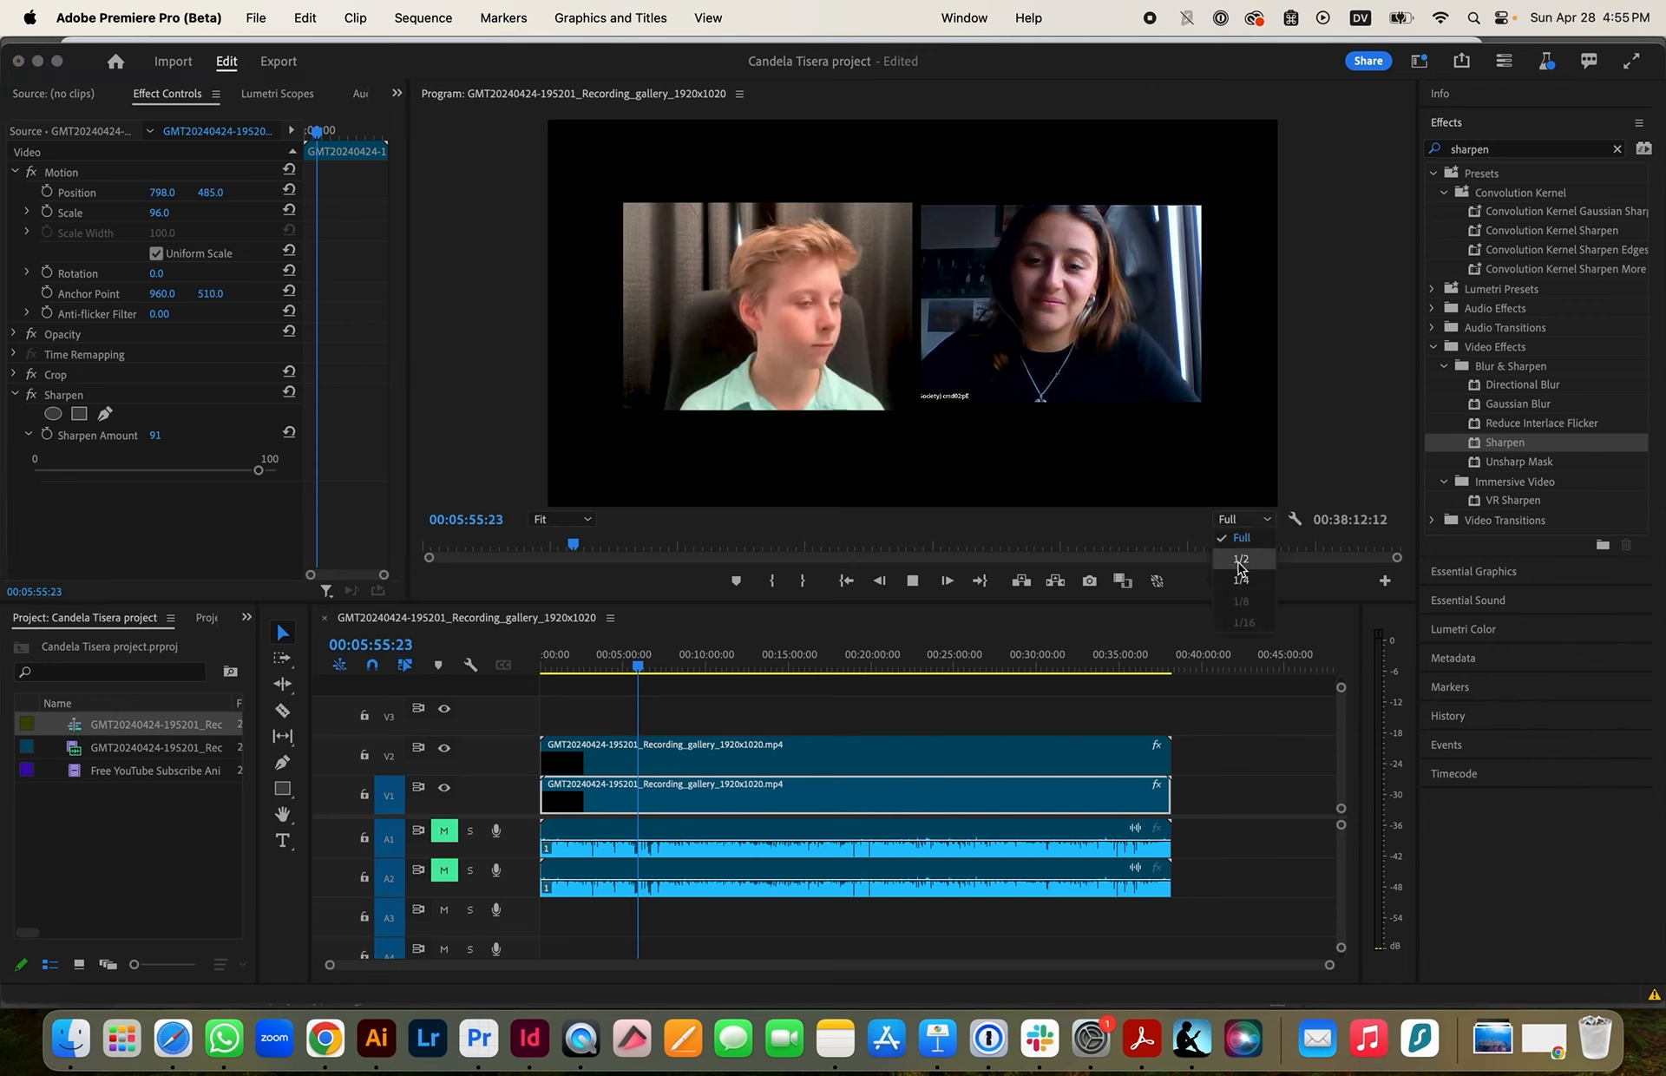
{"action": "left_click", "coordinate": [1240, 560]}
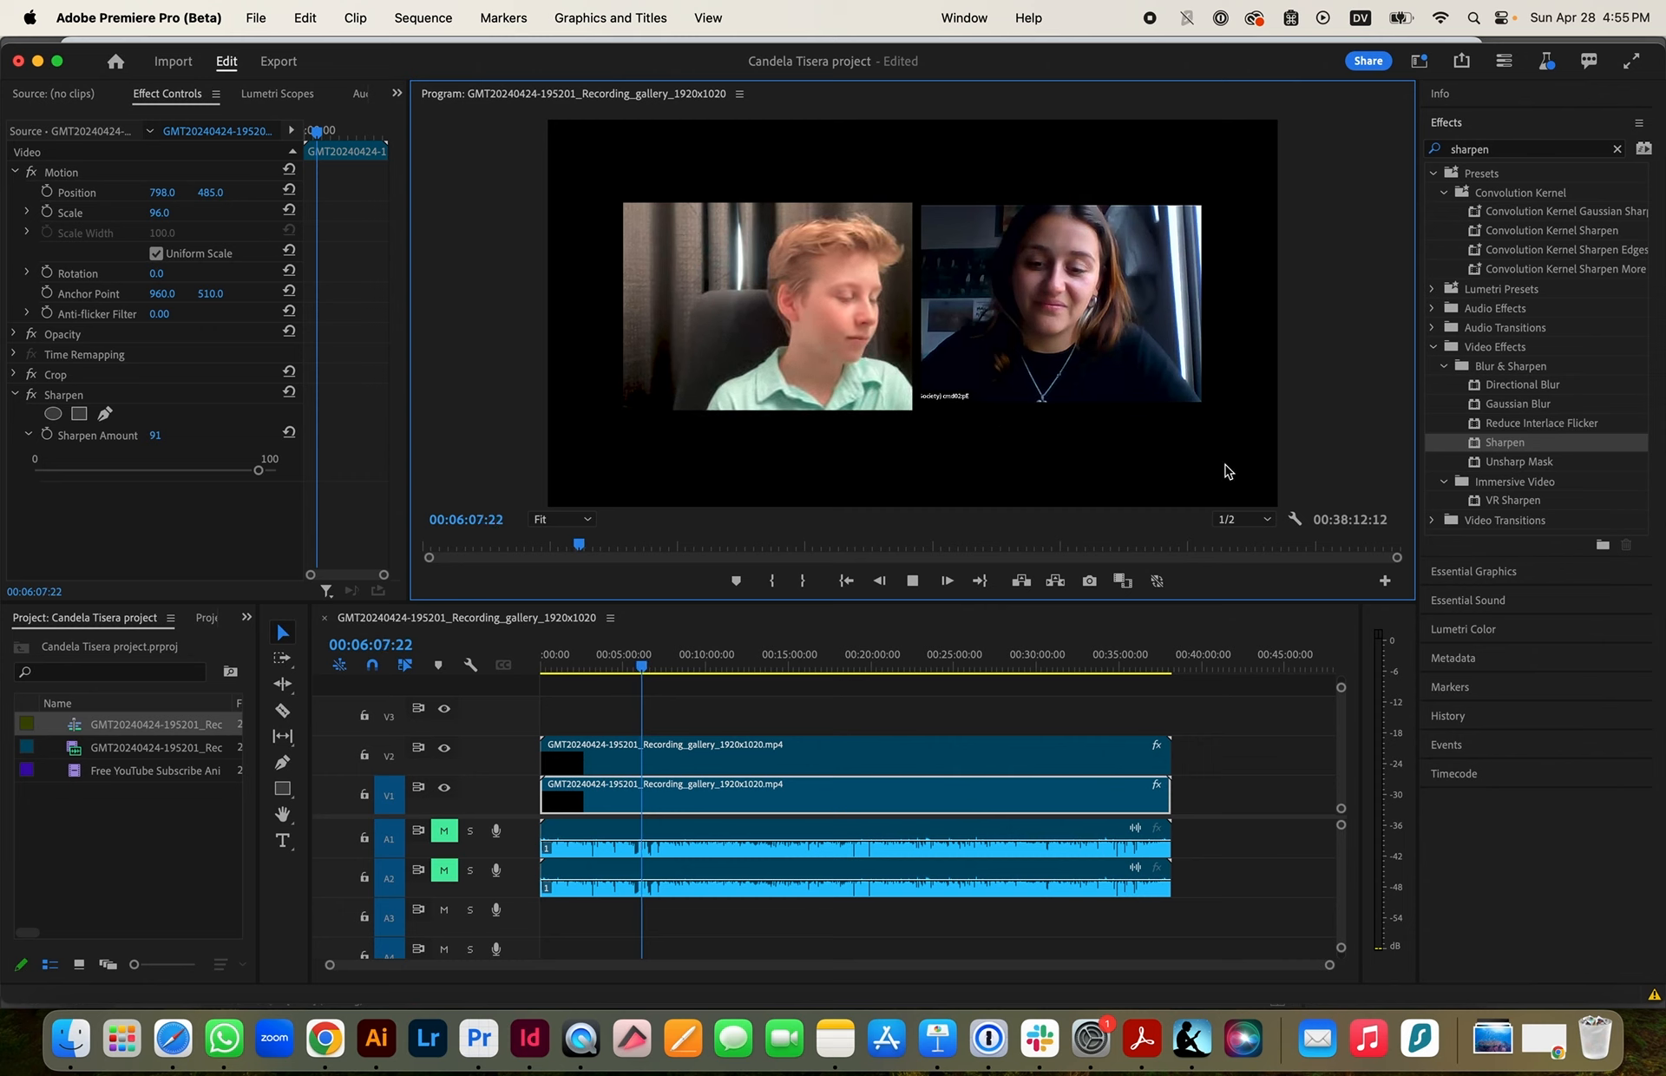
{"action": "left_click", "coordinate": [1227, 520]}
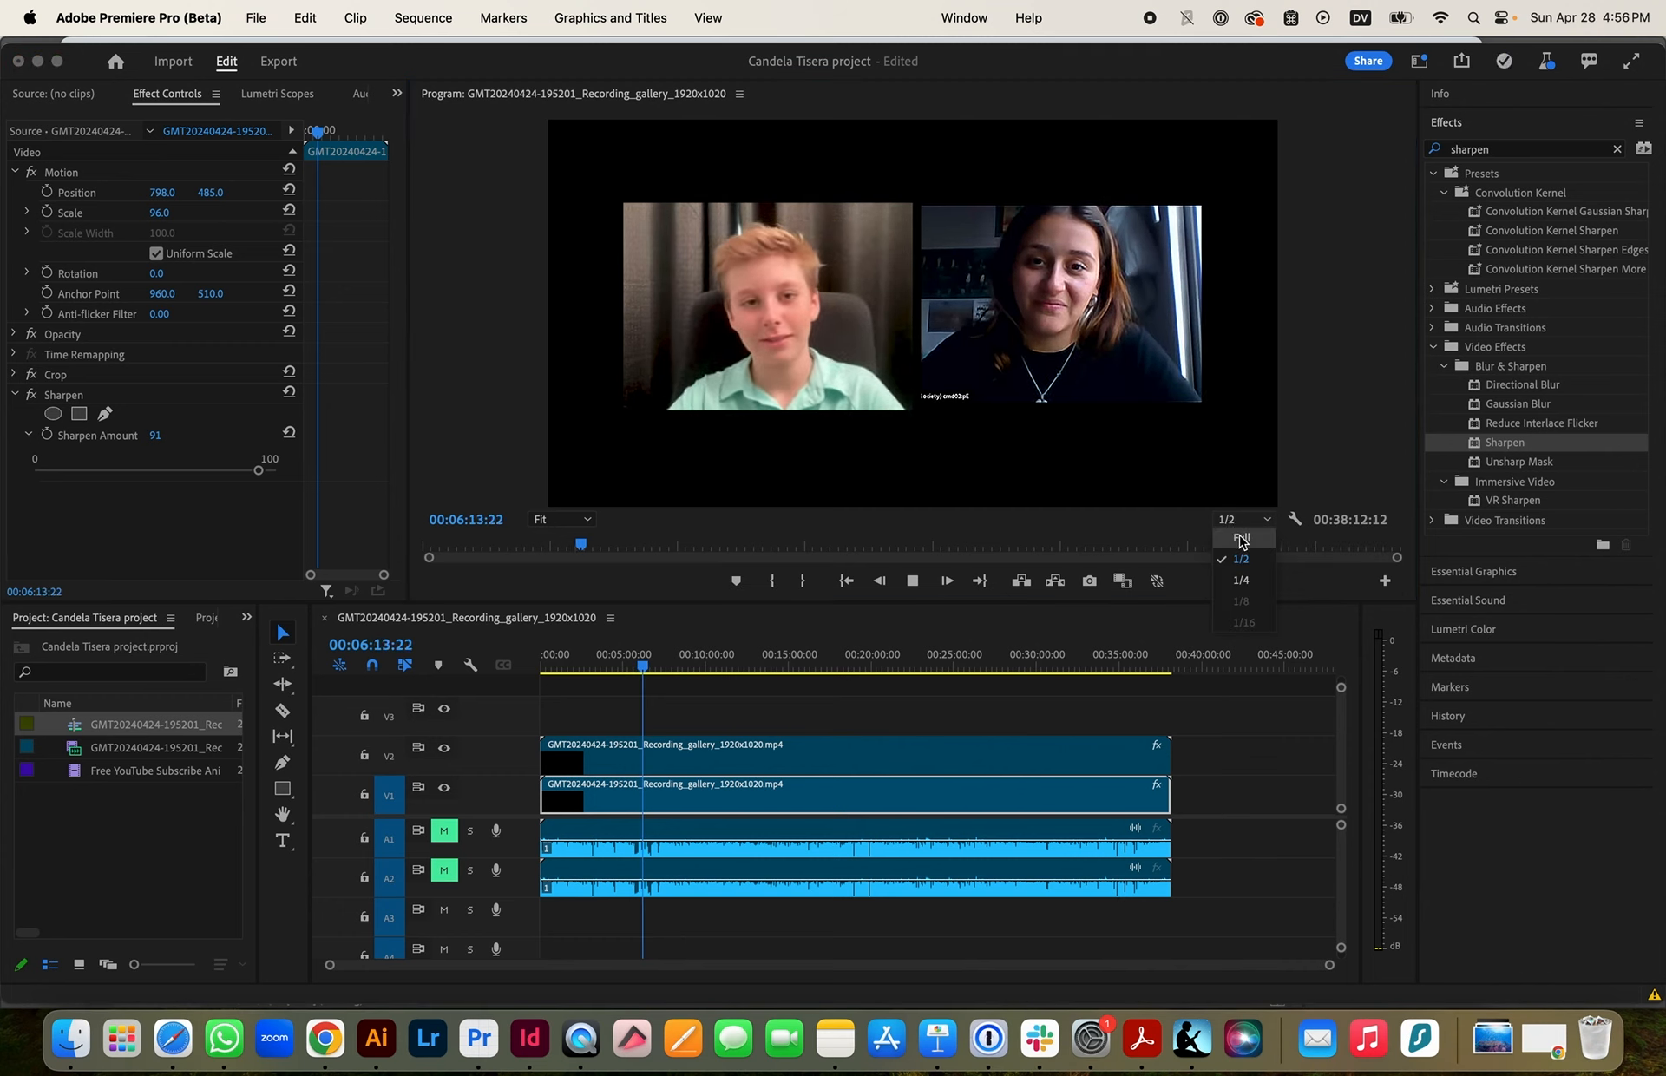
{"action": "left_click", "coordinate": [1241, 539]}
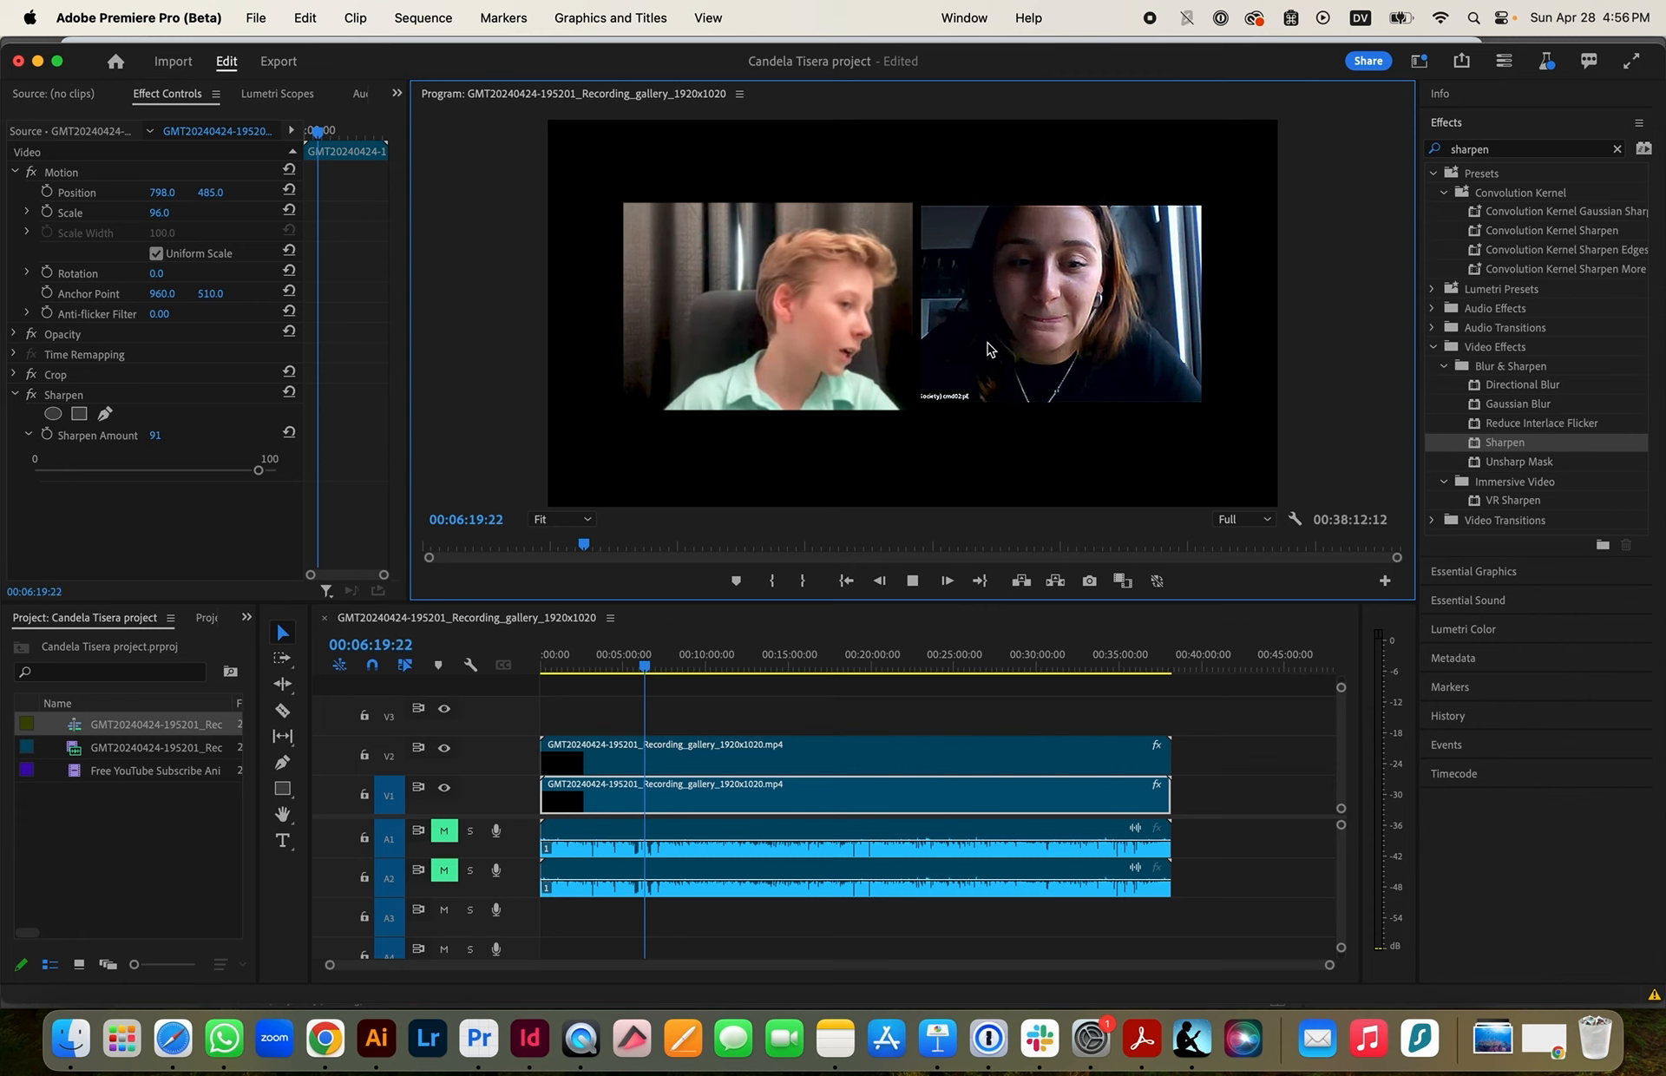
Lower the V1 clip's Sharpen Amount to 85 and return the playhead to about 00:04:53 with playback stopped
{"action": "mouse_move", "coordinate": [258, 471]}
{"action": "left_mouse_down"}
{"action": "mouse_move", "coordinate": [223, 474]}
{"action": "mouse_move", "coordinate": [243, 476]}
{"action": "left_mouse_up"}
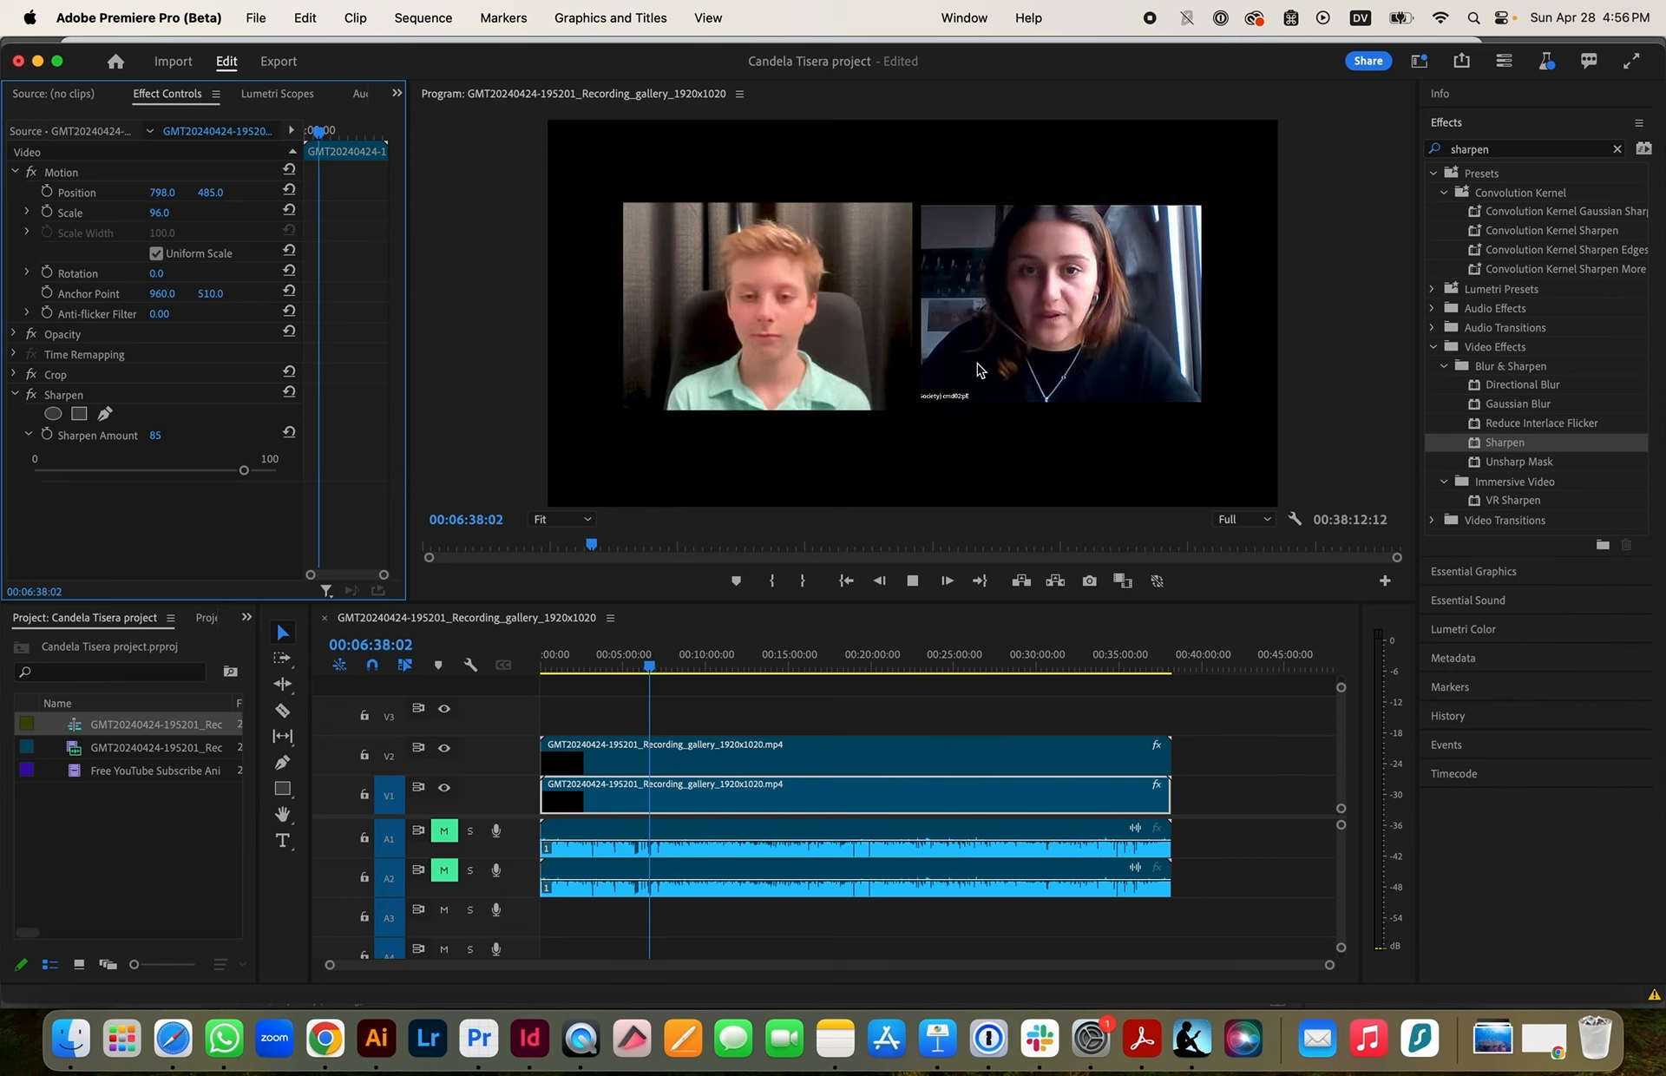
{"action": "left_click", "coordinate": [998, 286]}
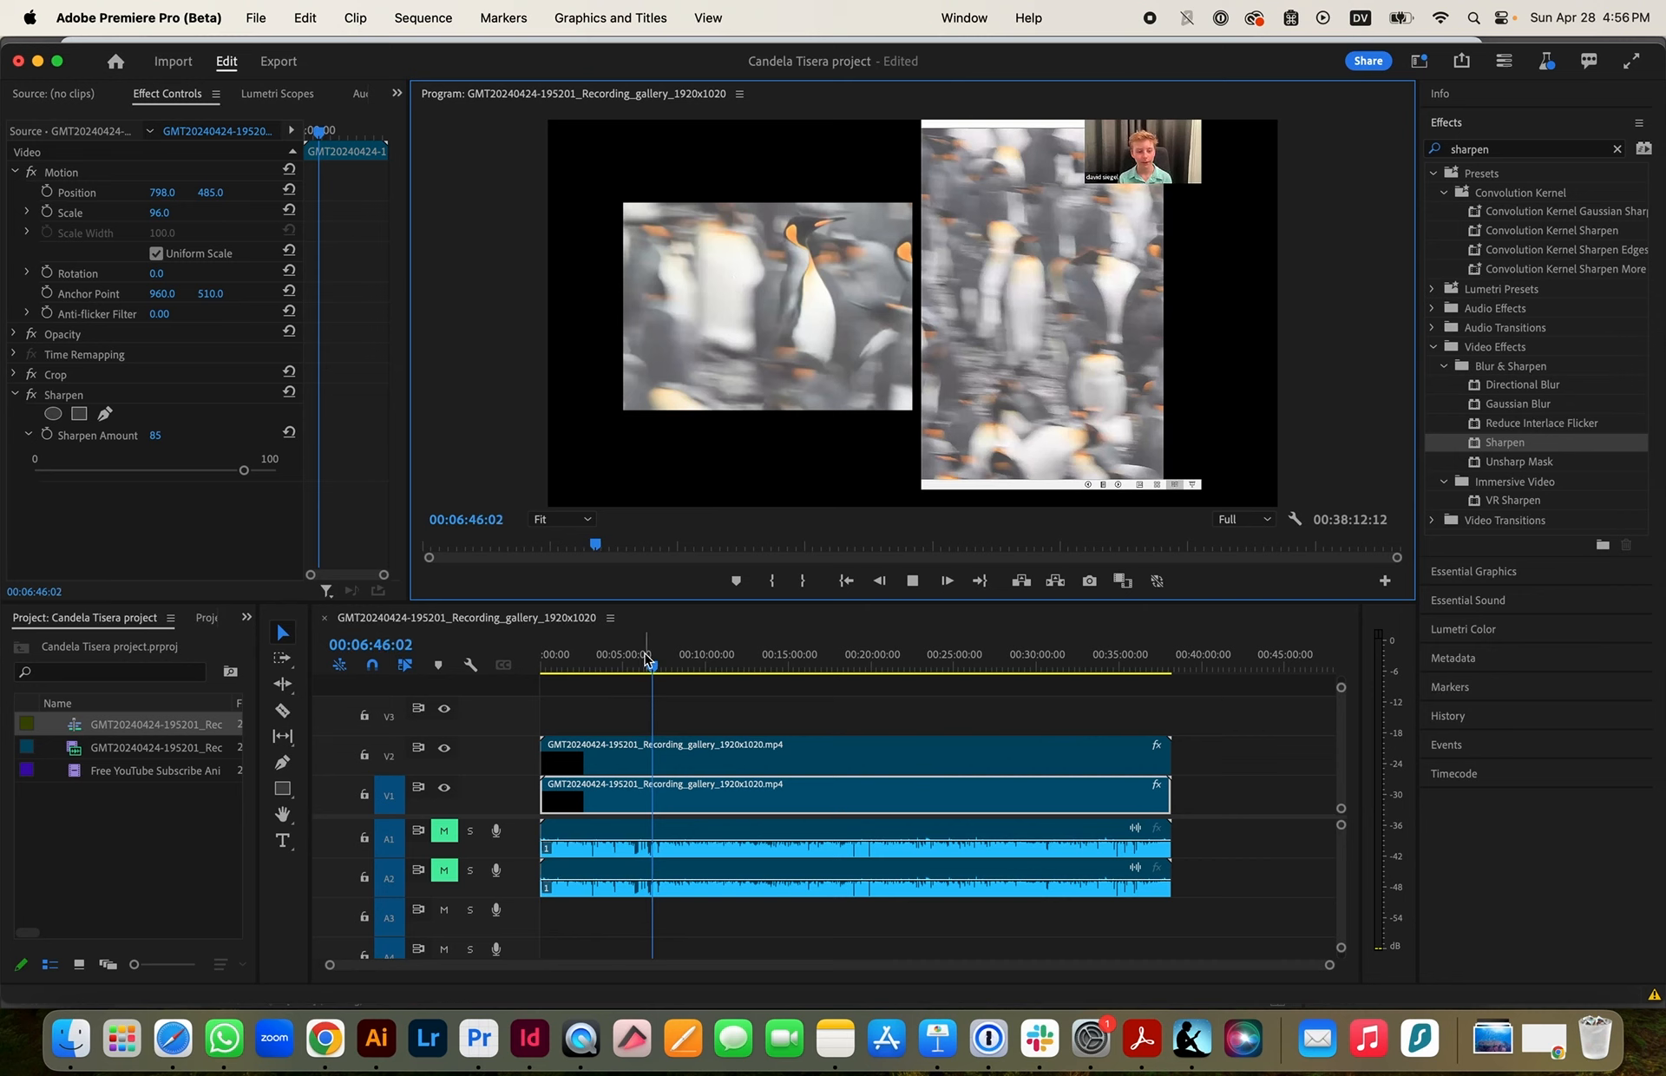
{"action": "left_click", "coordinate": [621, 669]}
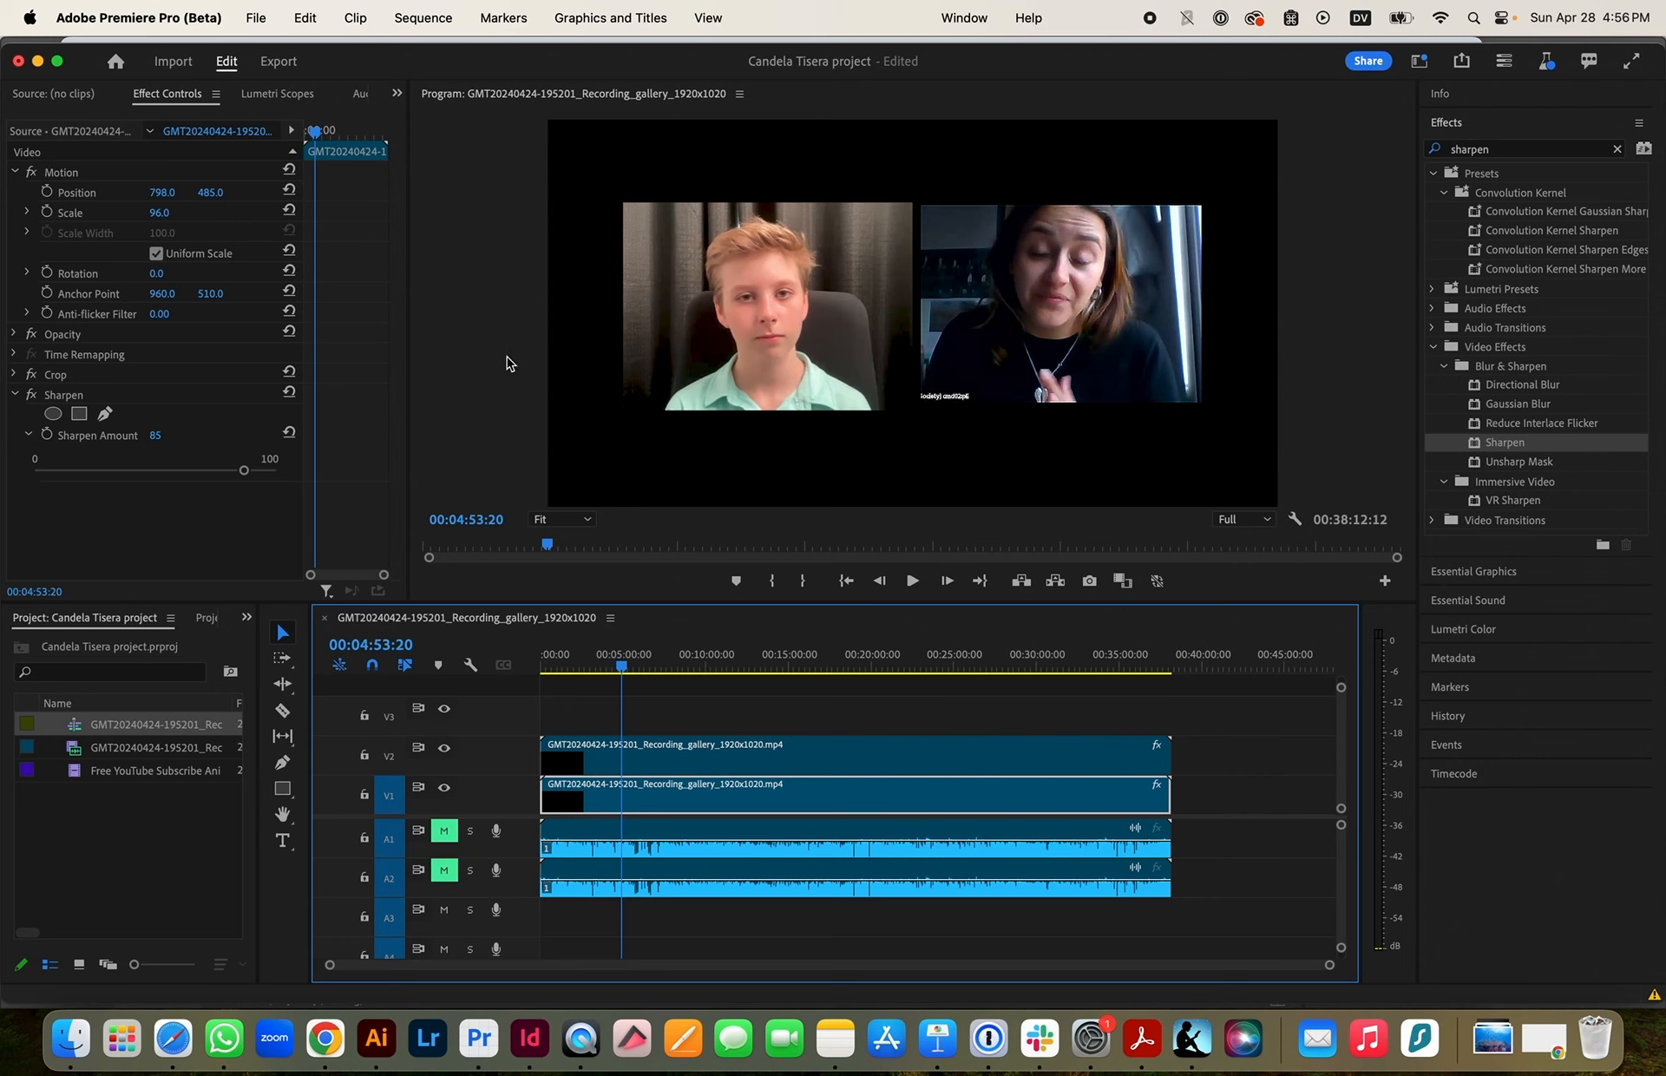
Crop the V1 clip's Bottom to 27% to cut off the name label under the second speaker
{"action": "left_click", "coordinate": [13, 375]}
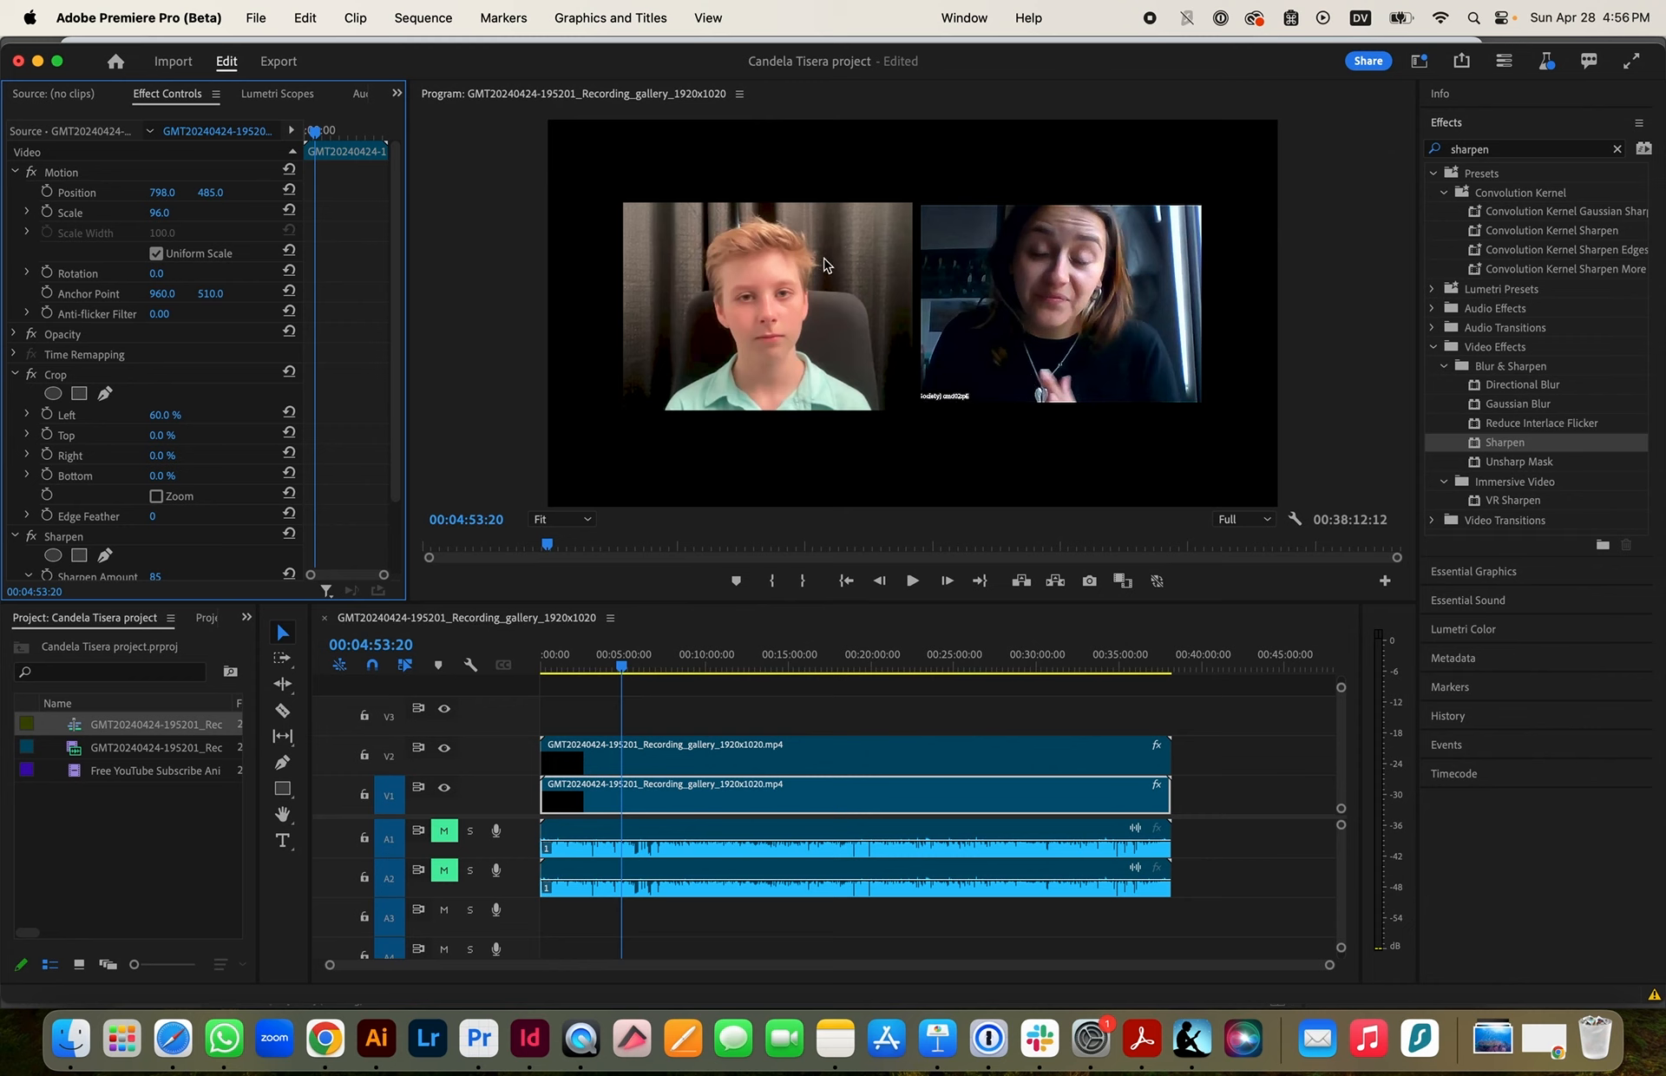
{"action": "left_click", "coordinate": [994, 379]}
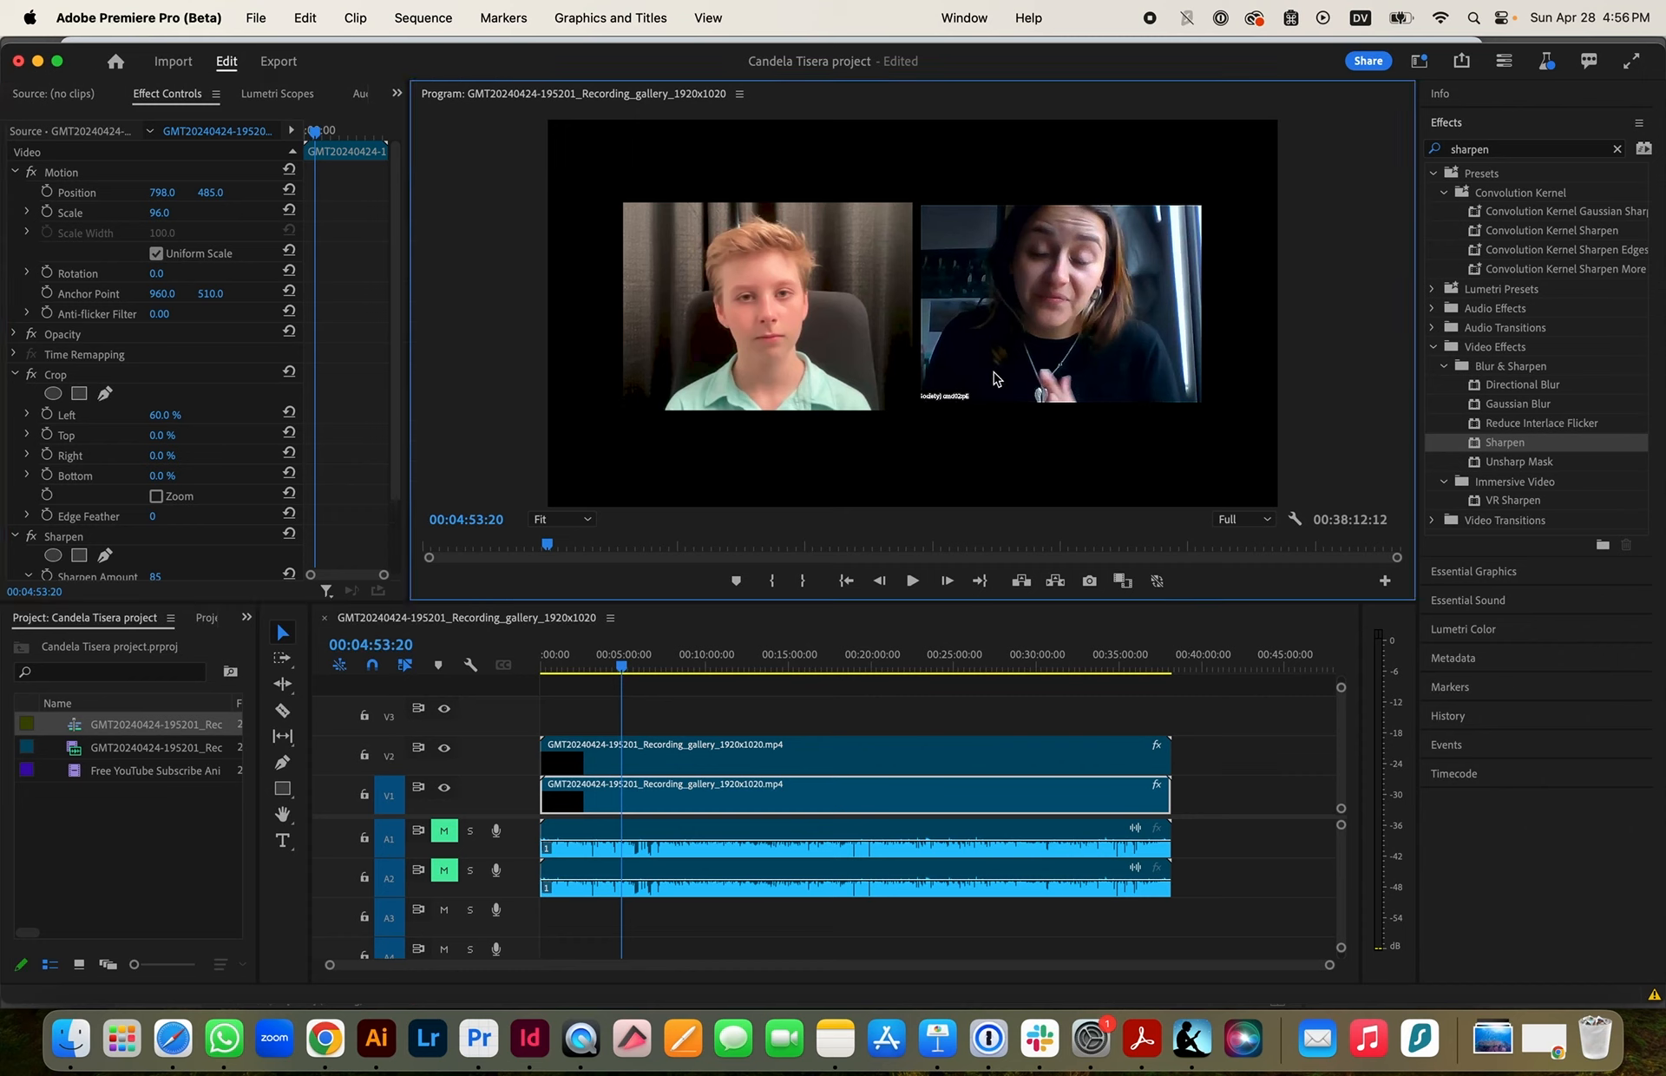
{"action": "left_click", "coordinate": [157, 477]}
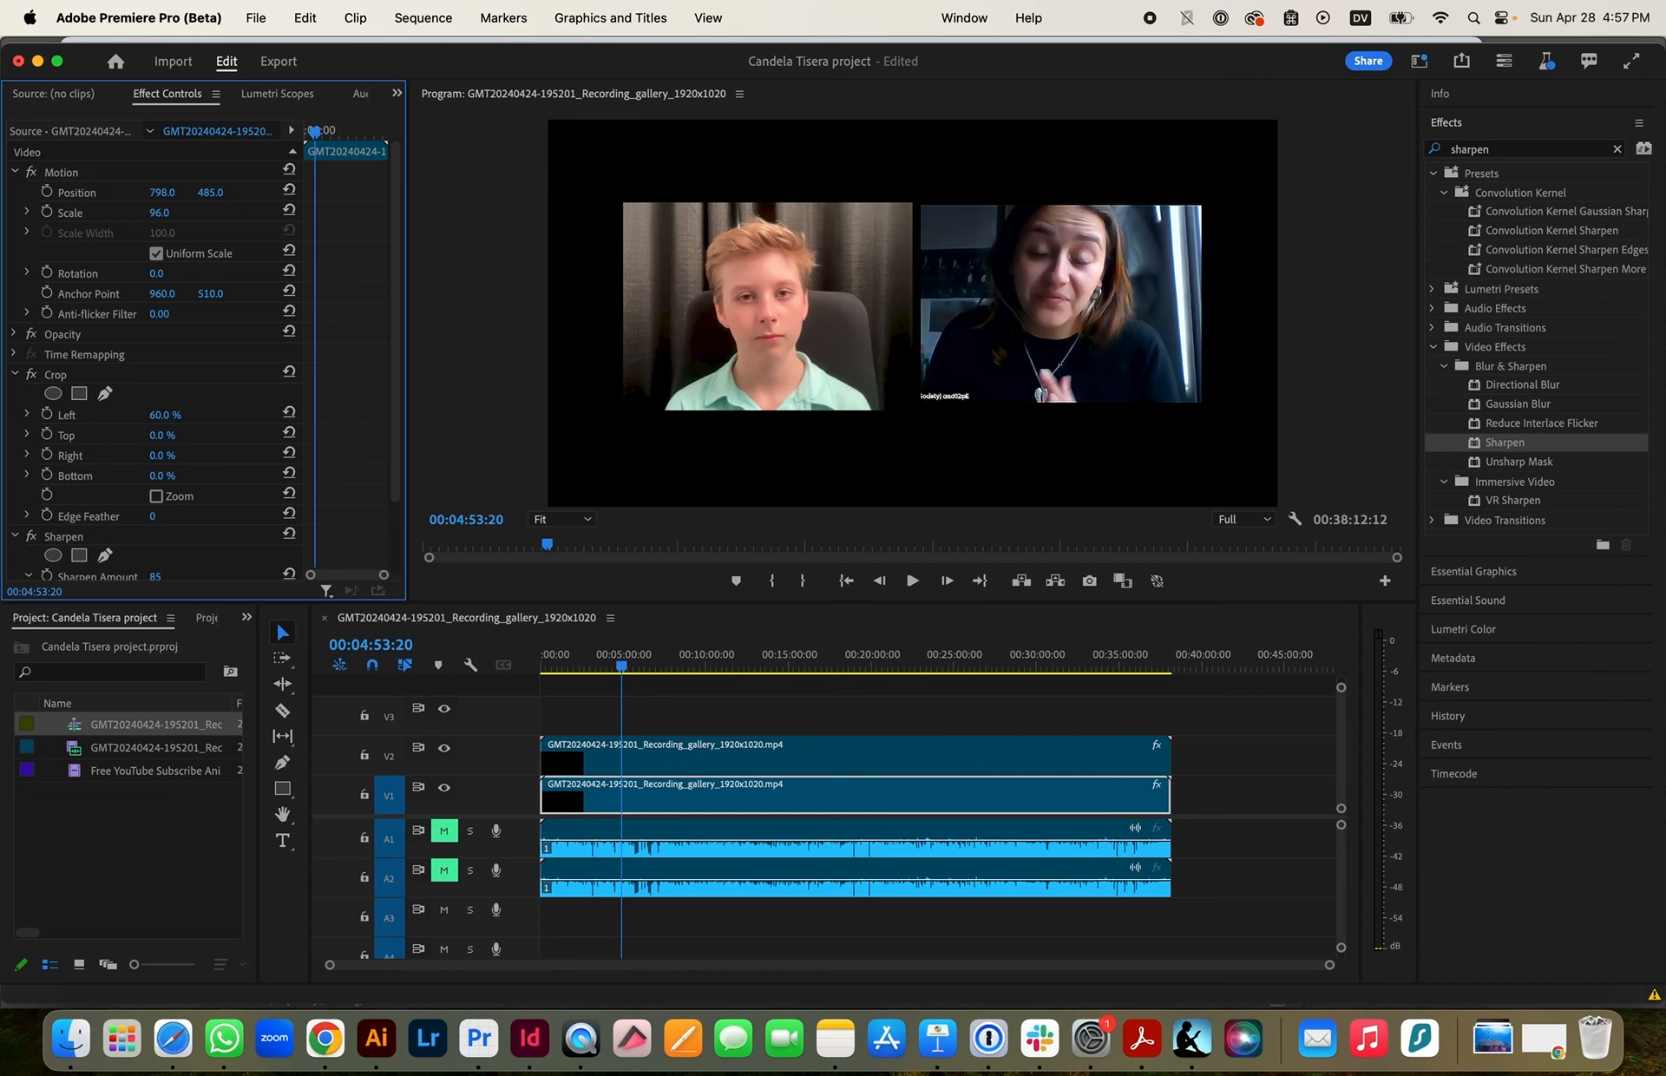
{"action": "left_click_drag", "start_coordinate": [162, 476], "coordinate": [179, 475]}
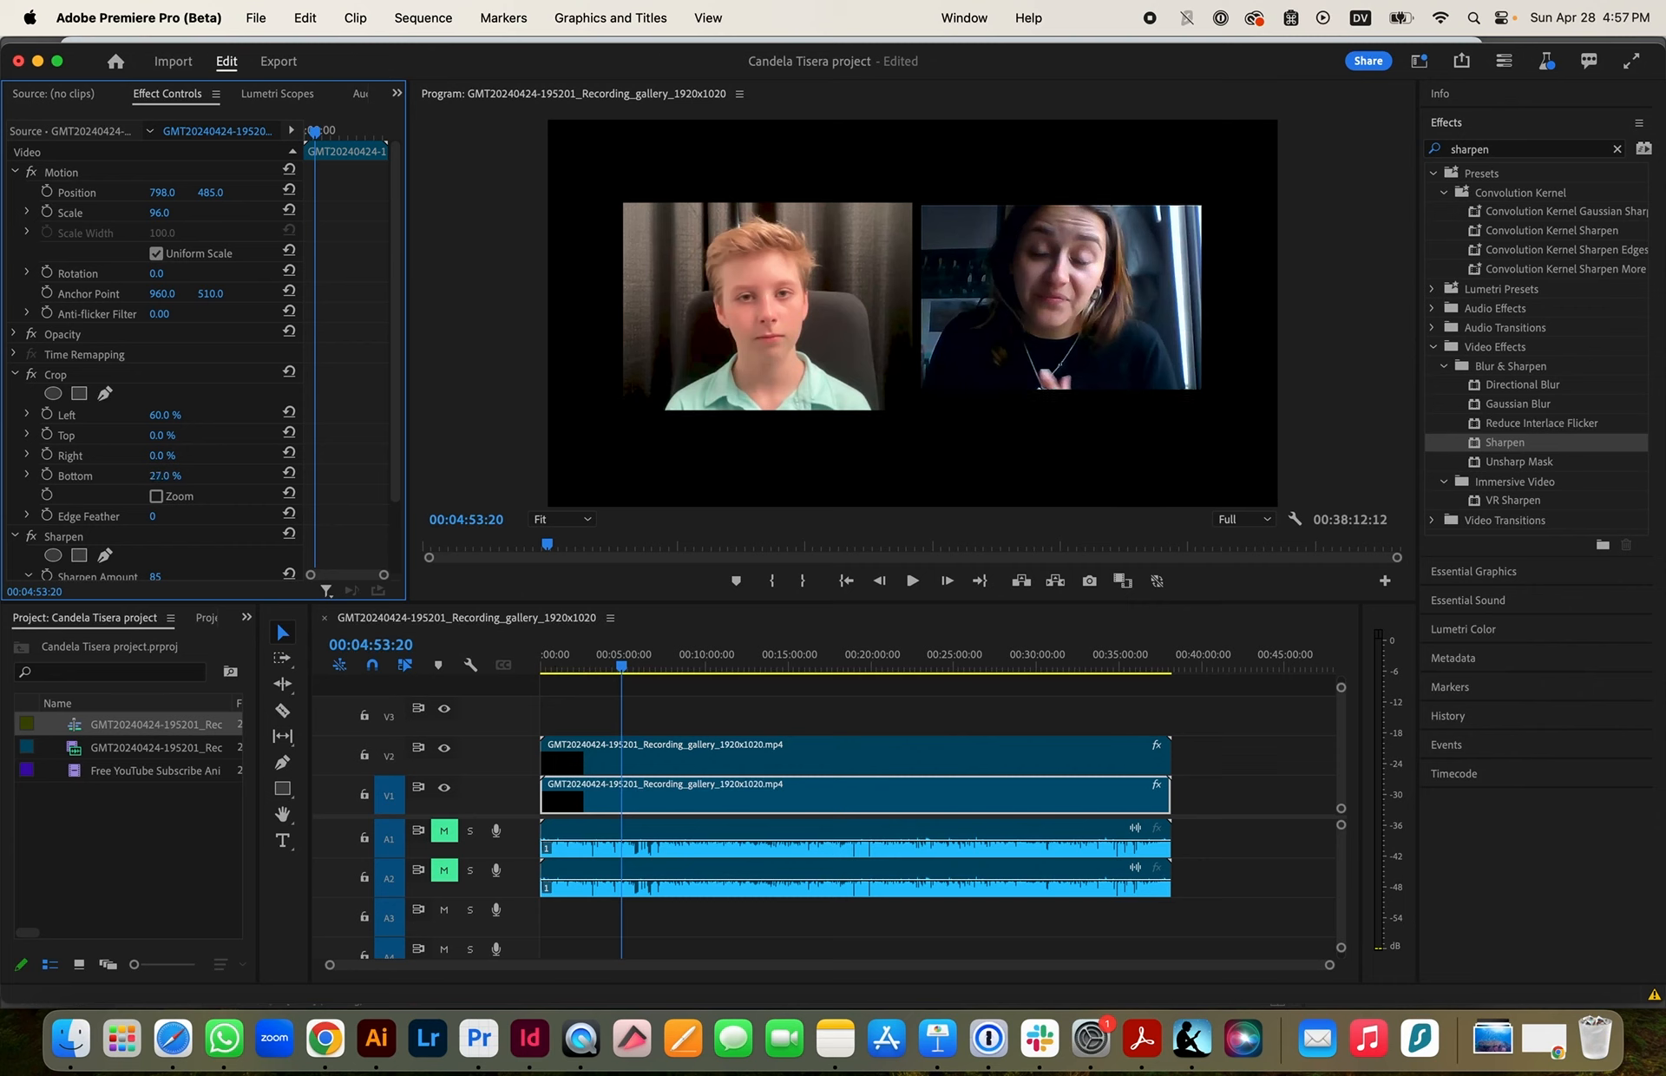
{"action": "left_click", "coordinate": [729, 334]}
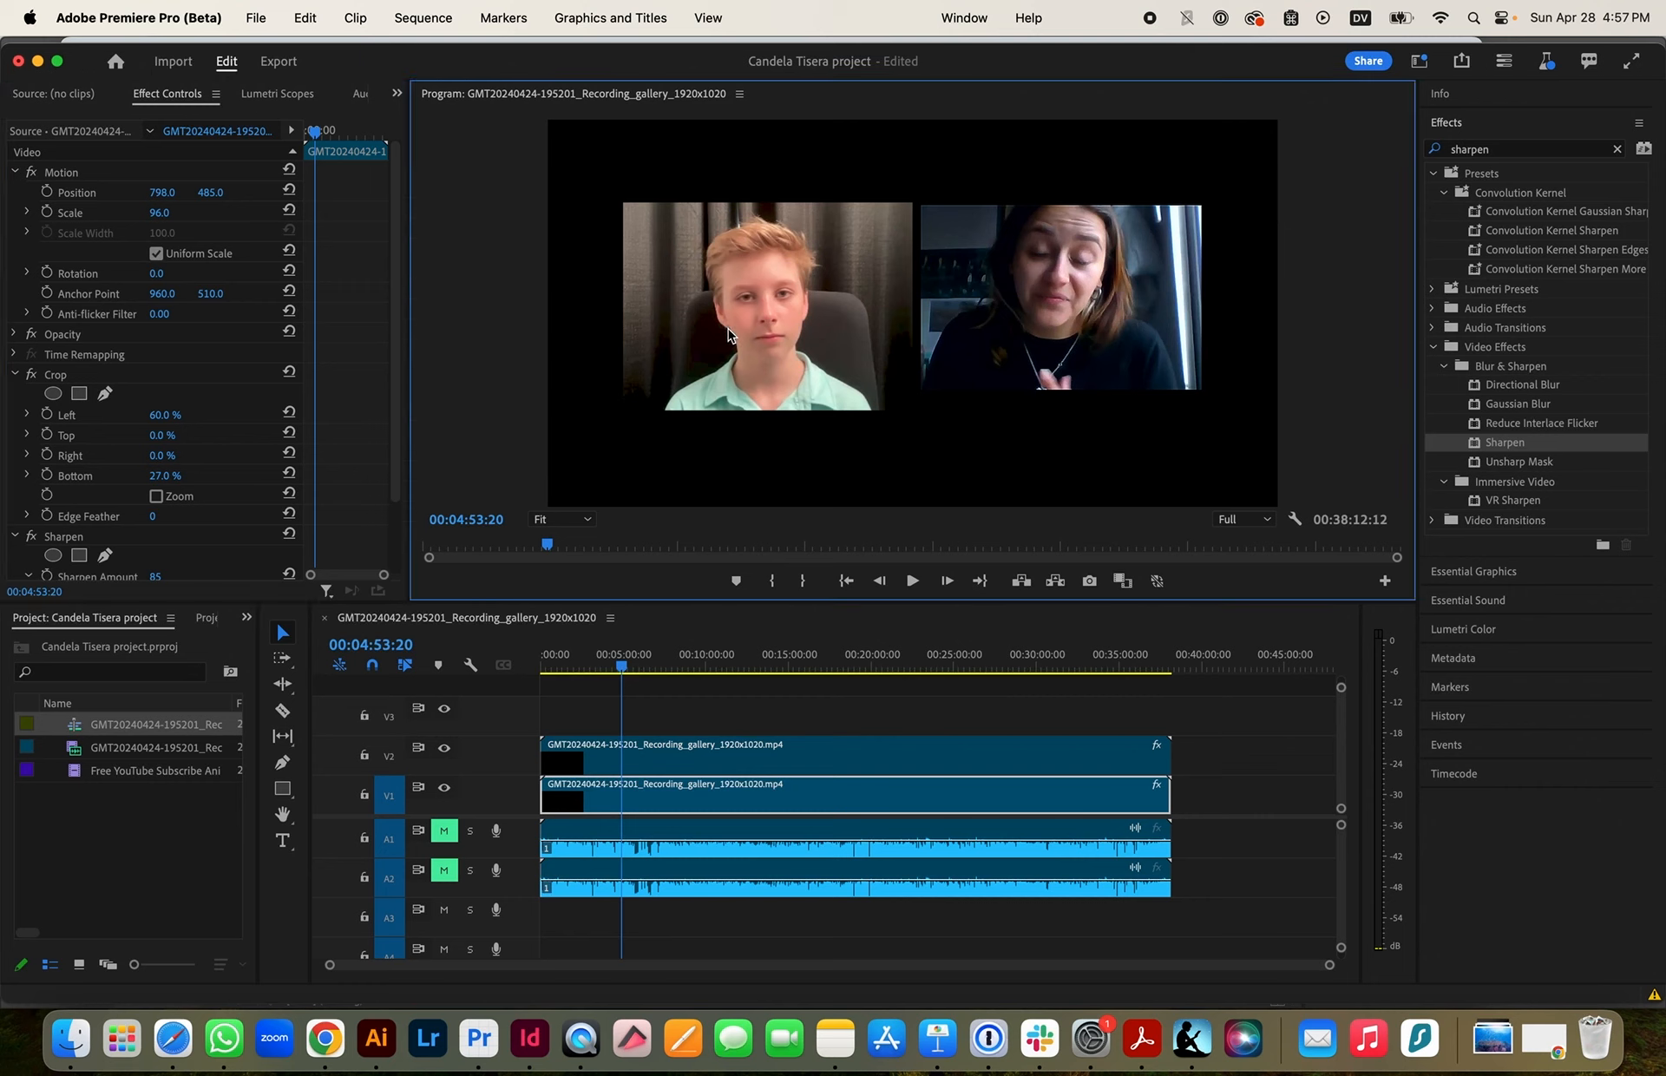
Move the V2 clip down slightly by setting its vertical Position to 497
{"action": "left_click", "coordinate": [770, 748]}
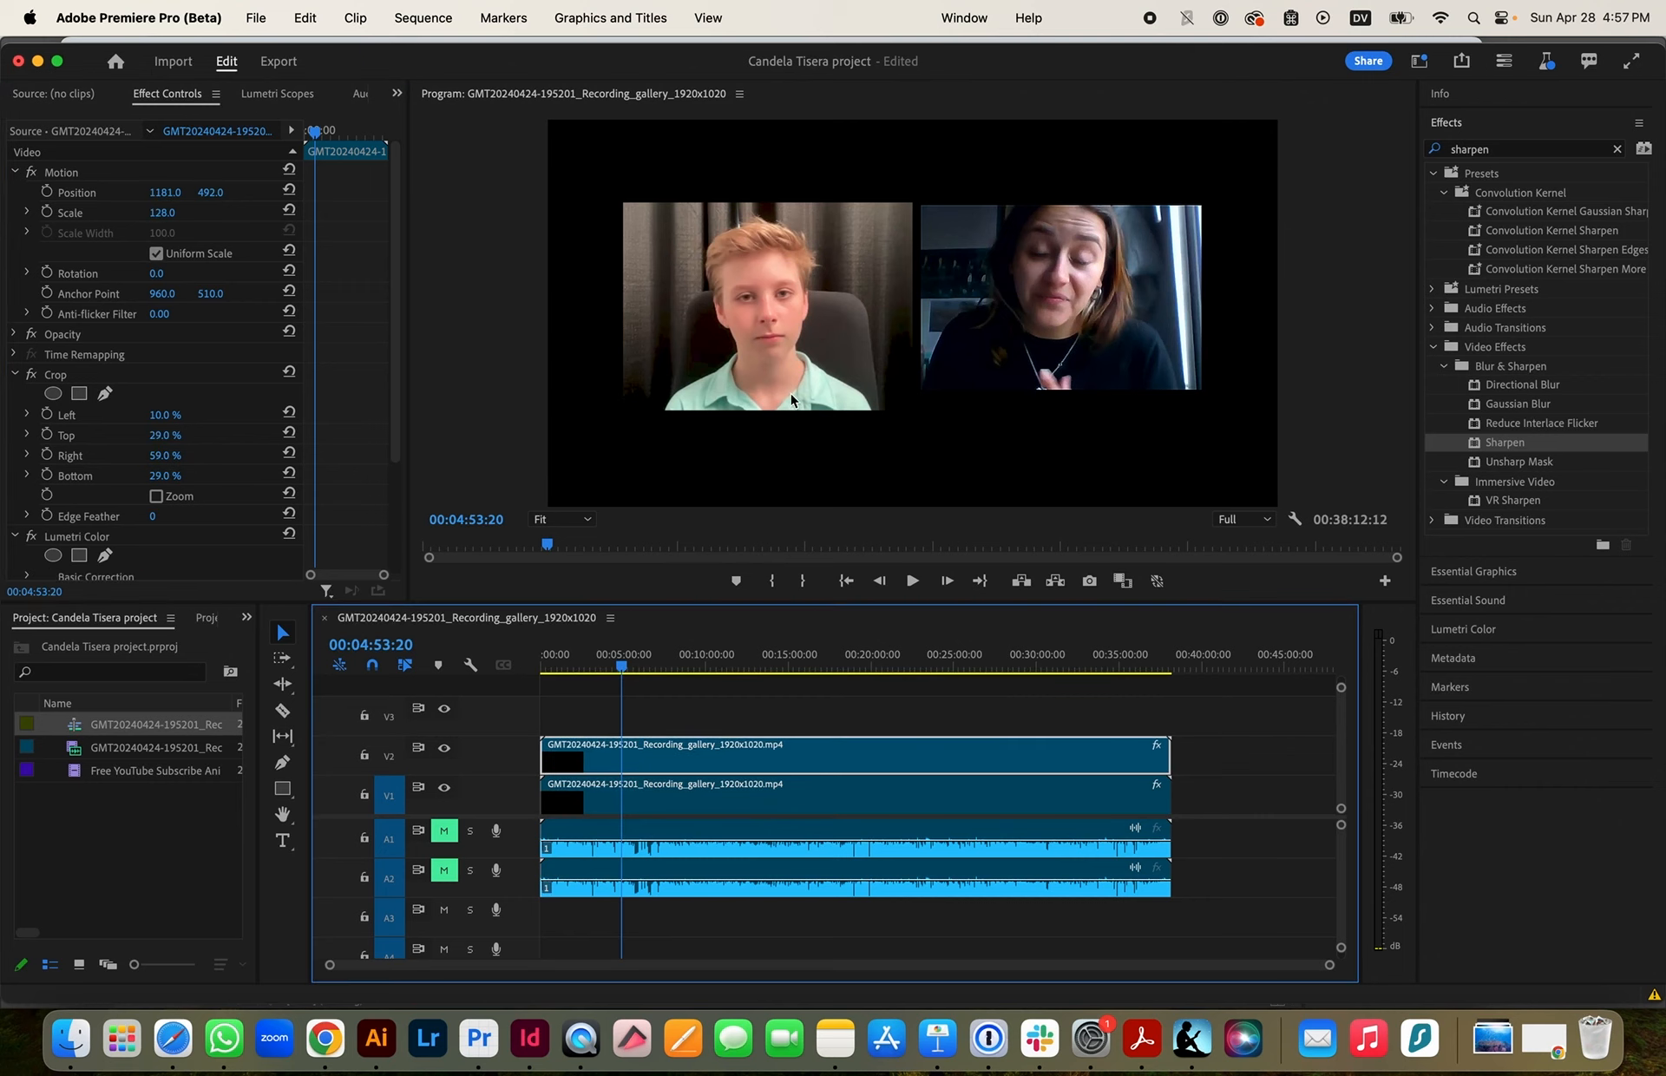
{"action": "left_click", "coordinate": [785, 351]}
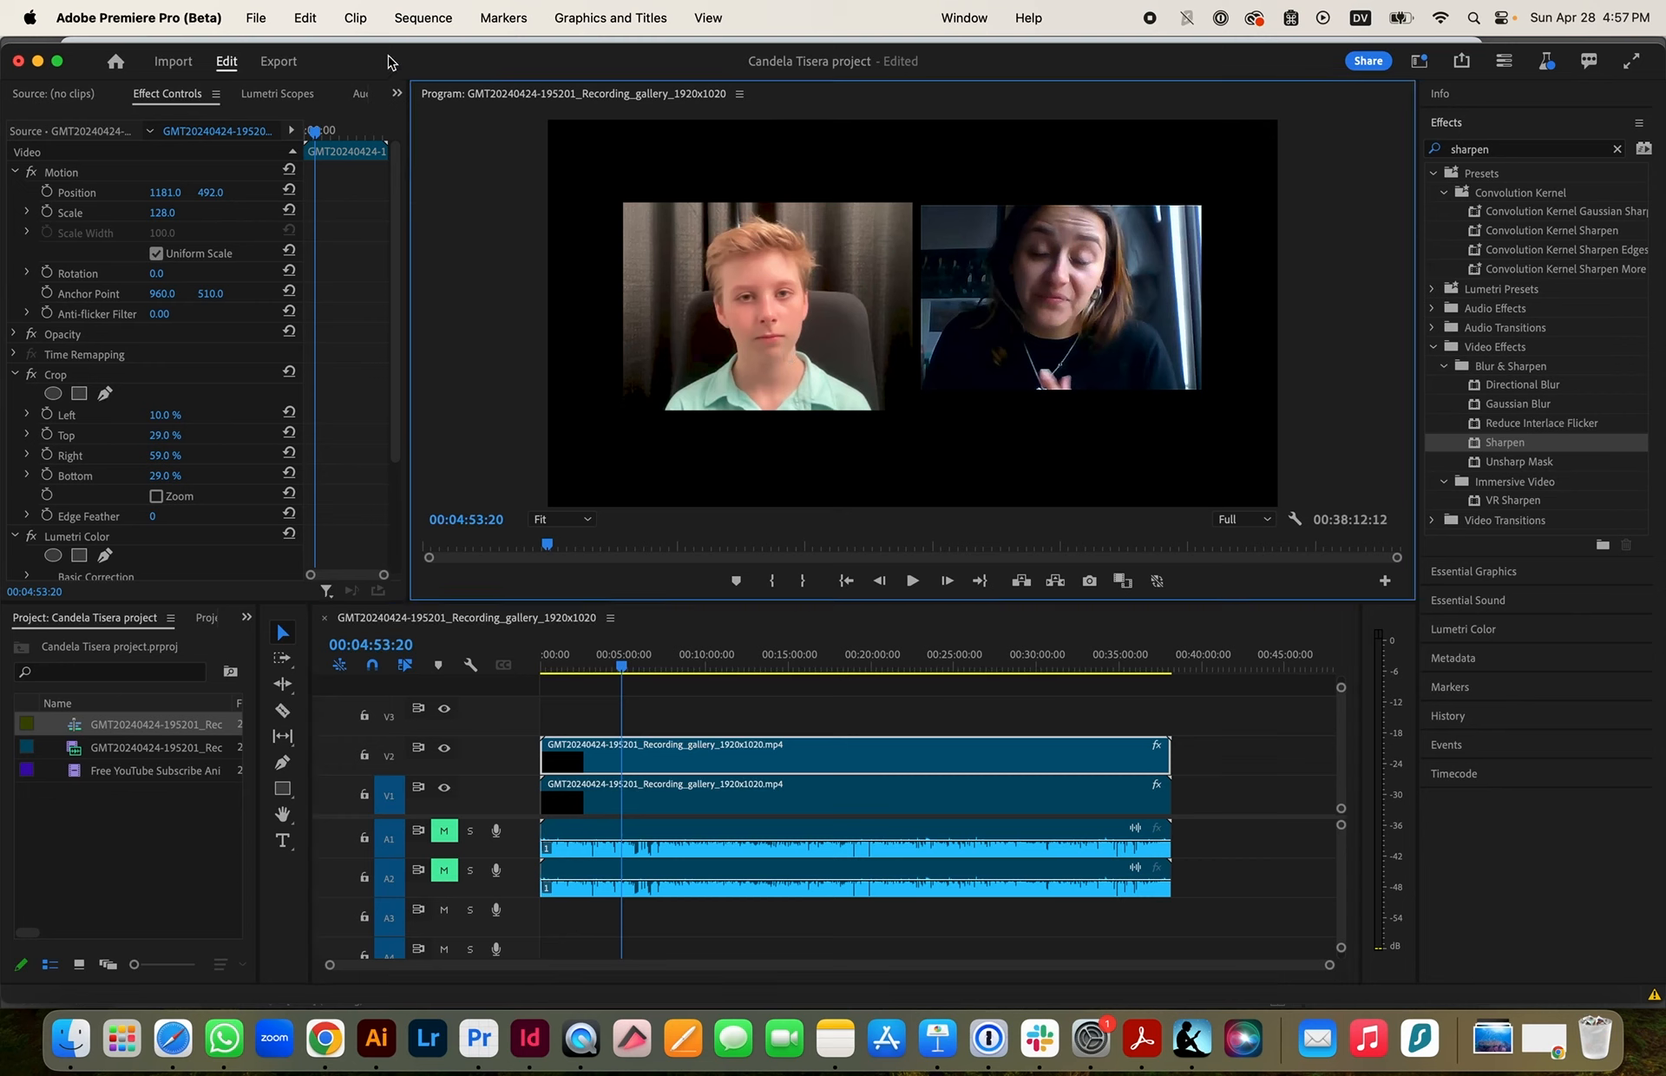
{"action": "left_click", "coordinate": [219, 184]}
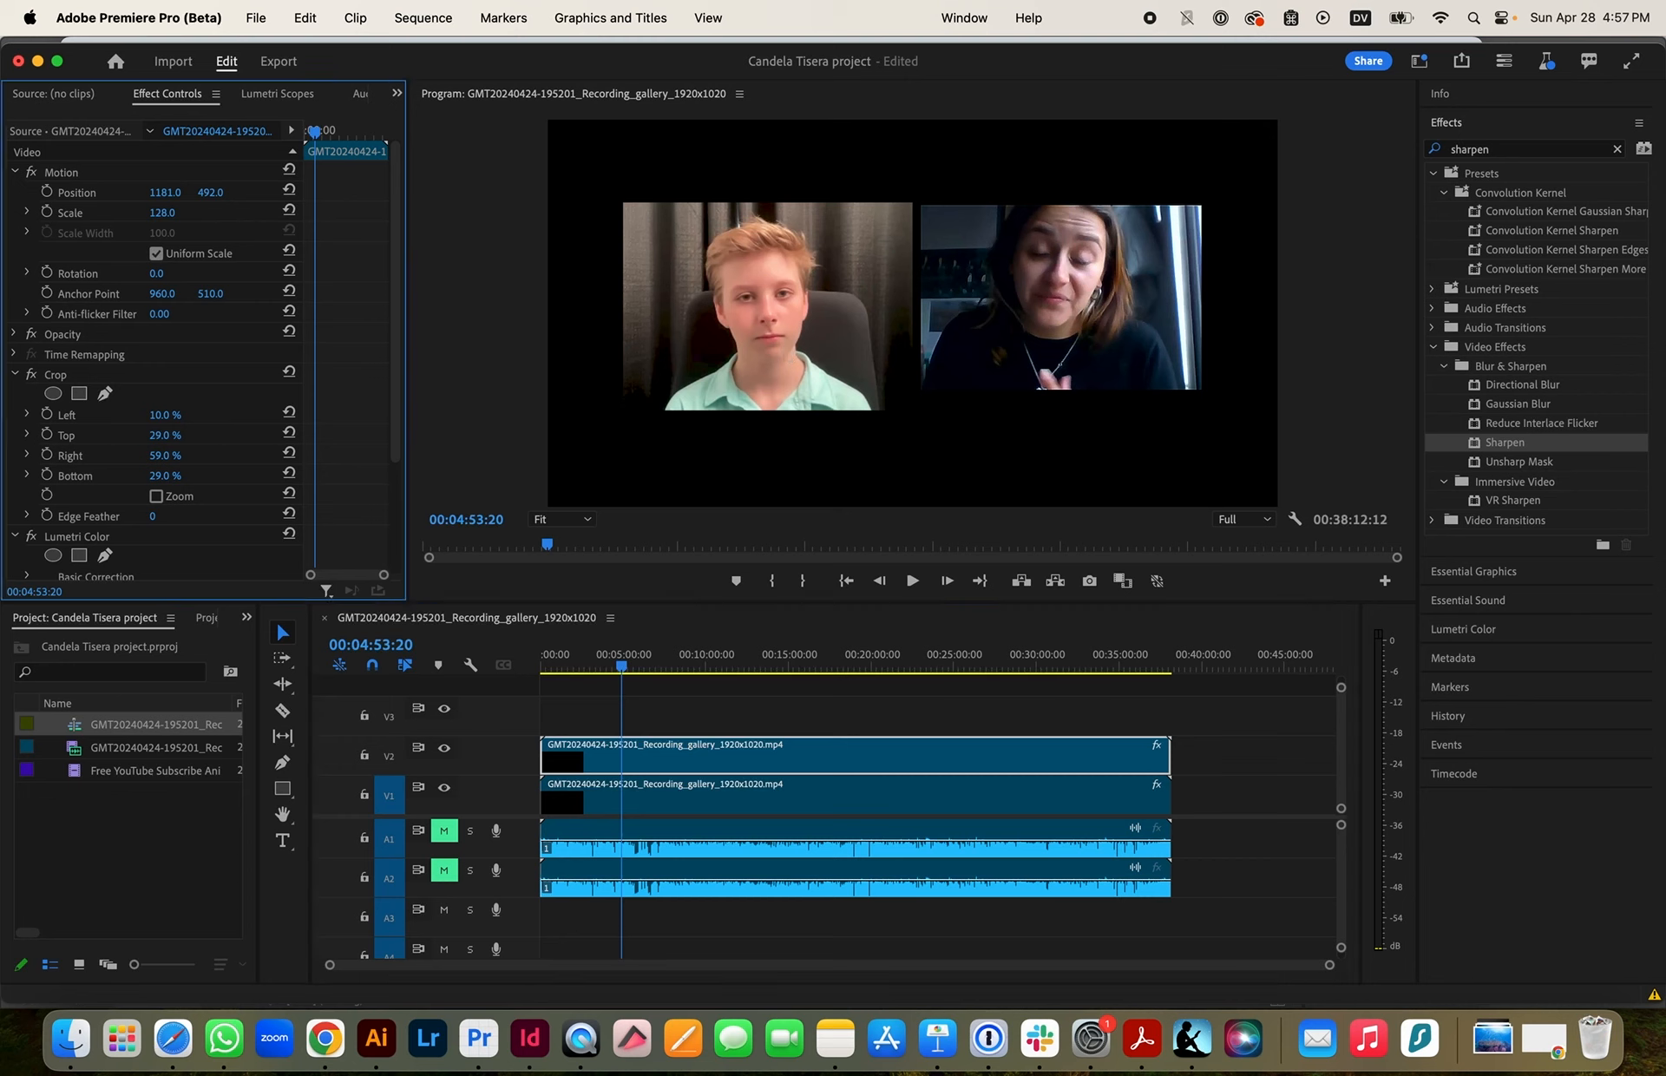
{"action": "left_click_drag", "start_coordinate": [210, 191], "coordinate": [215, 192]}
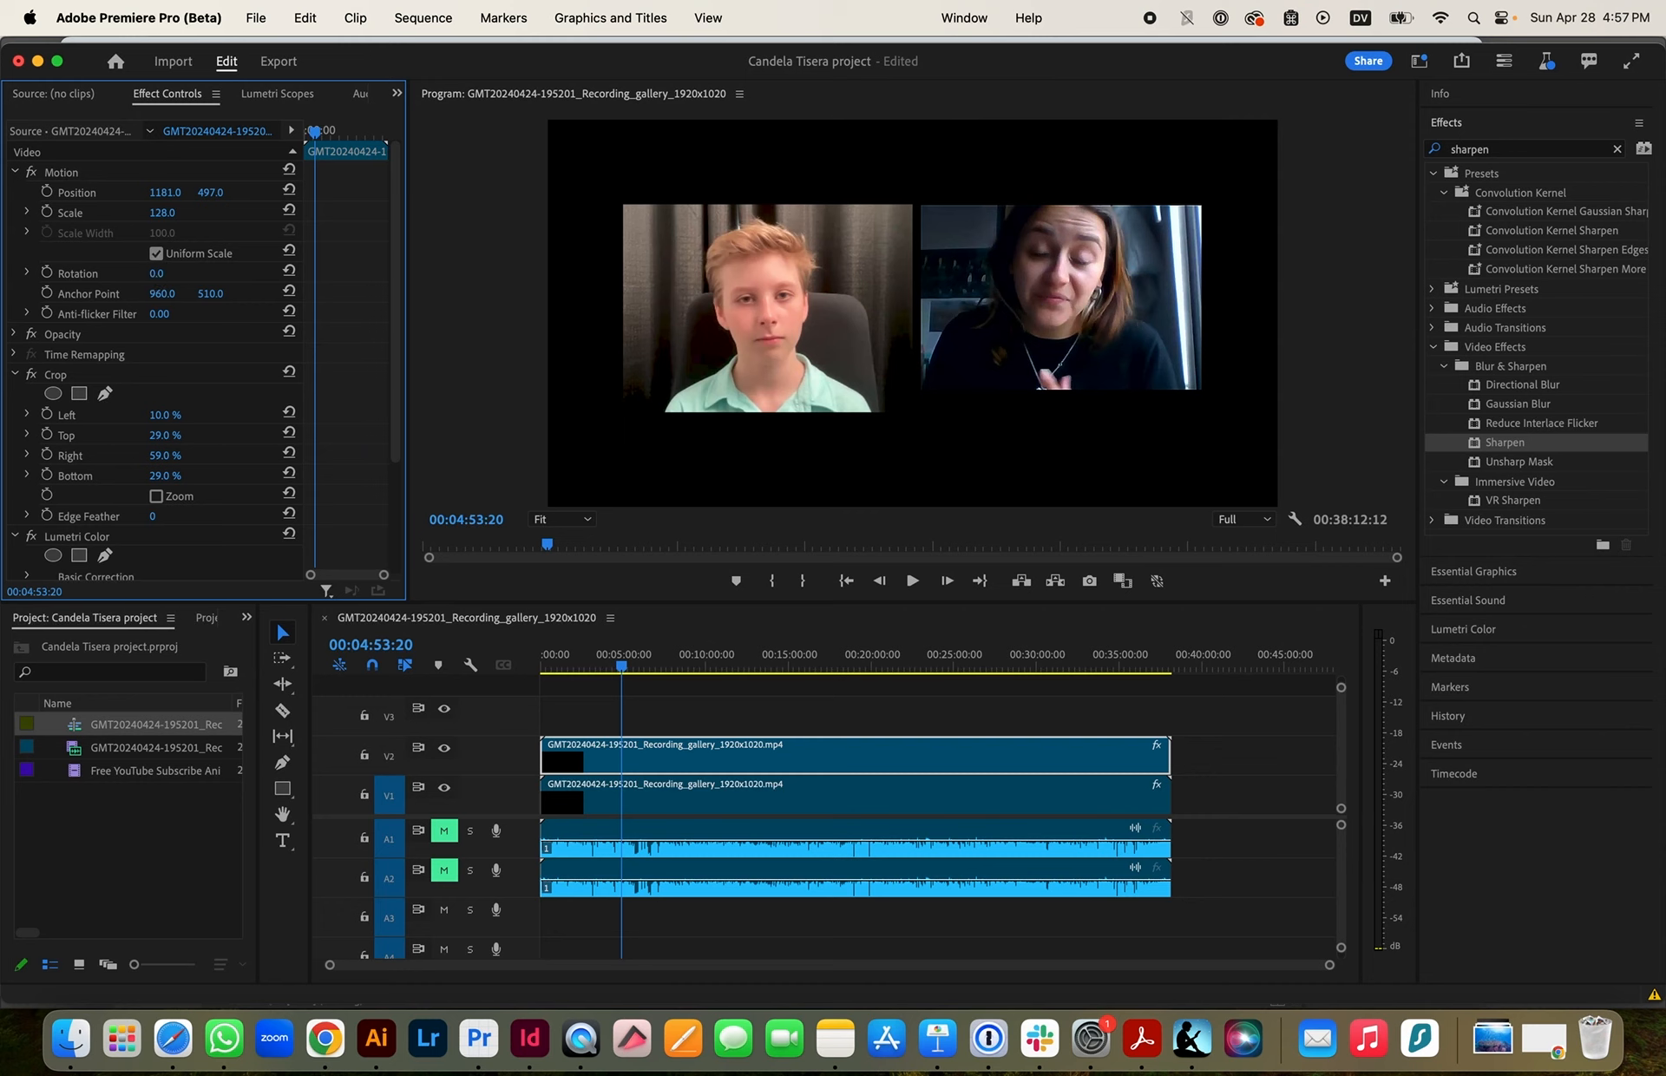
Crop the V2 clip's Bottom to 32% to match the second speaker's frame and play back the result
{"action": "left_click_drag", "start_coordinate": [165, 476], "coordinate": [167, 475]}
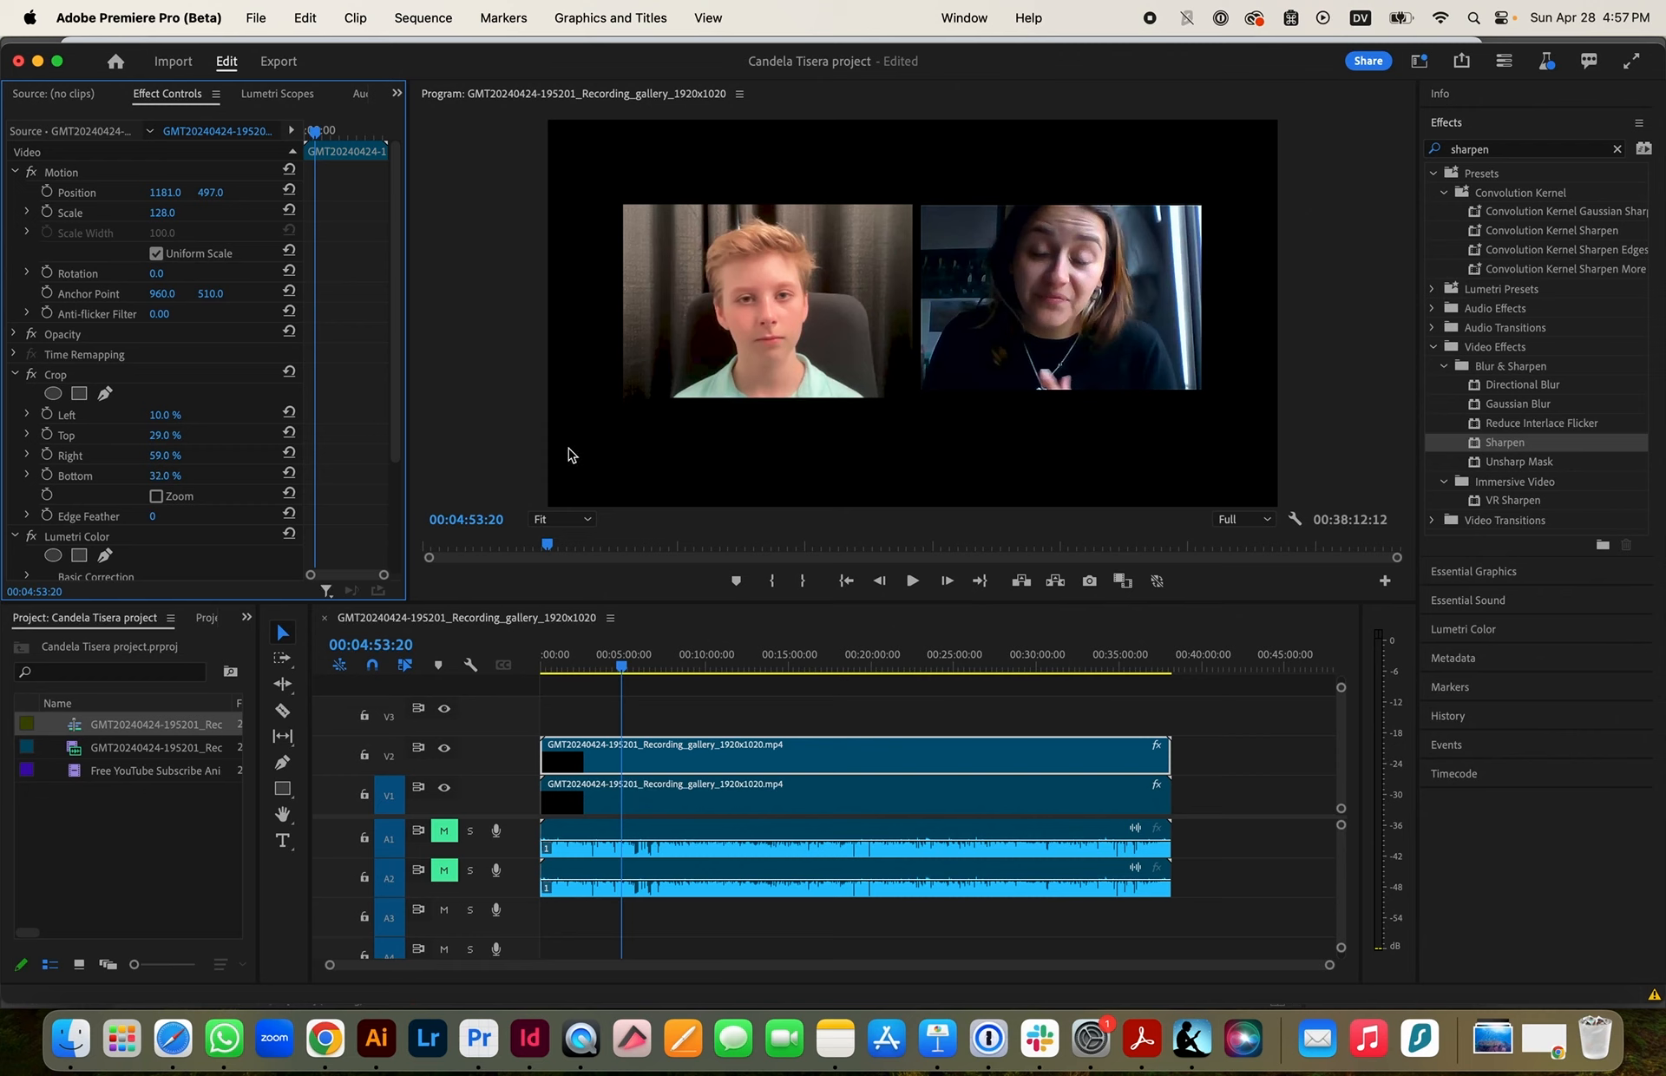
{"action": "key", "text": "space"}
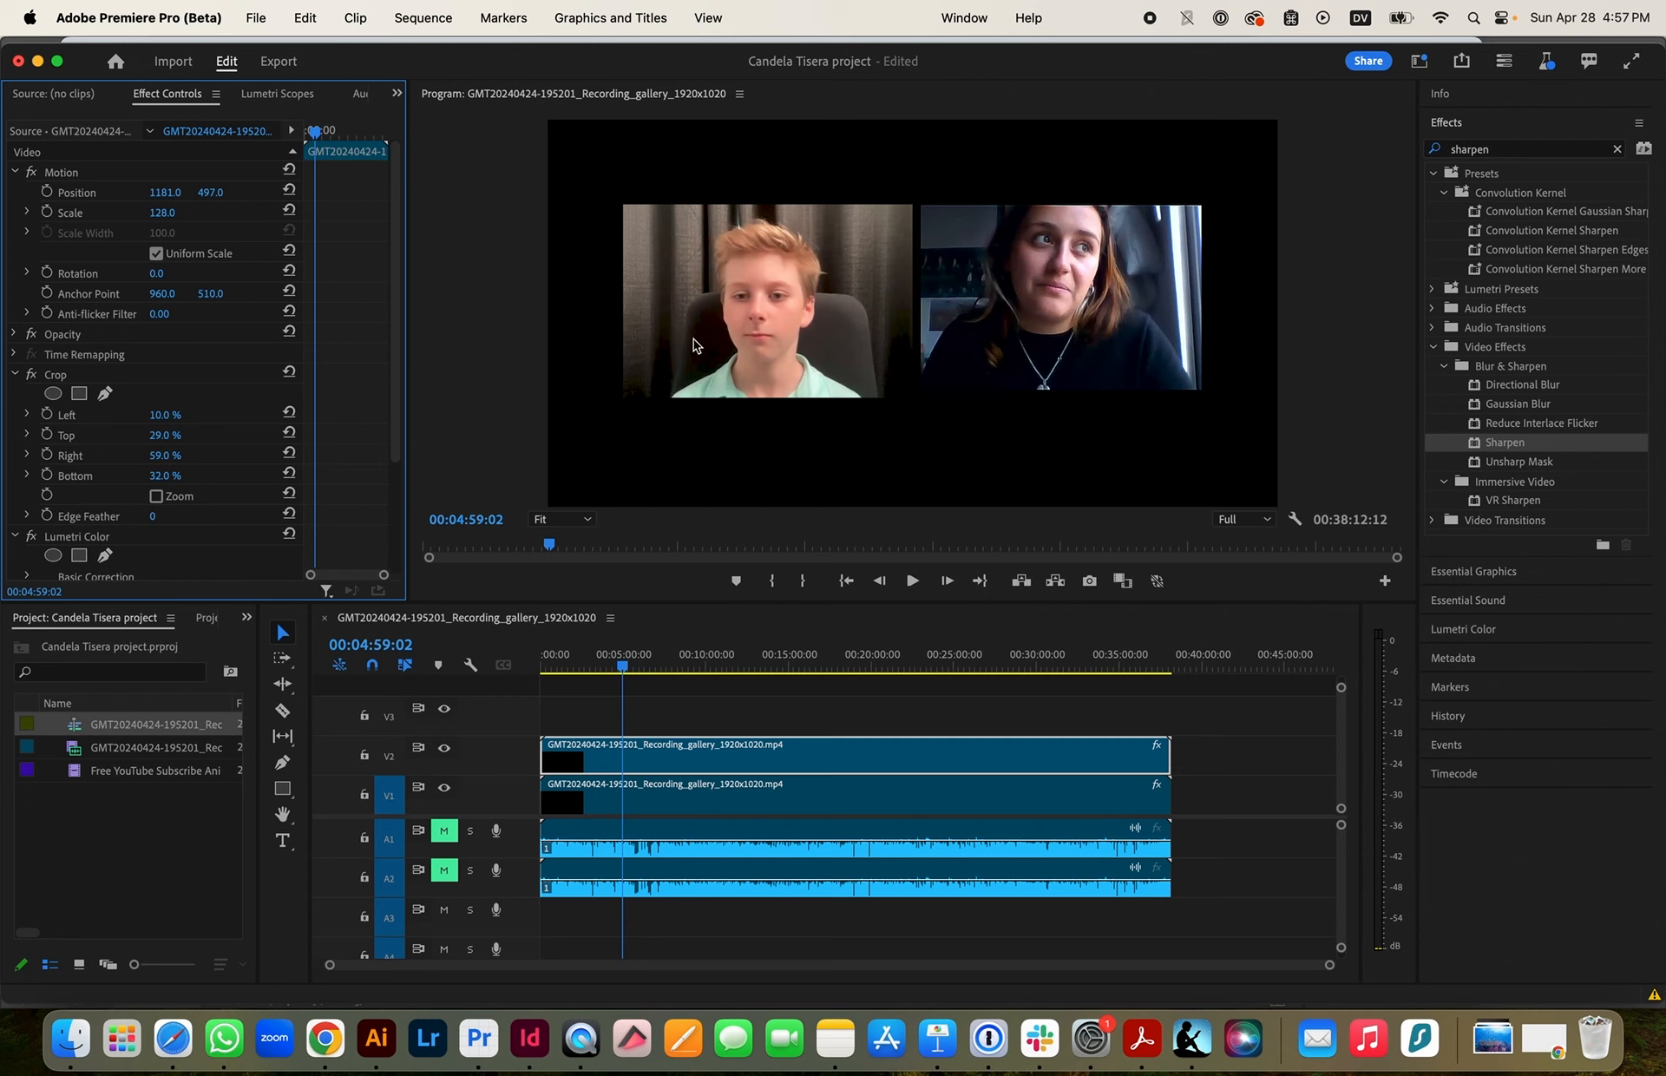
{"action": "key", "text": "space"}
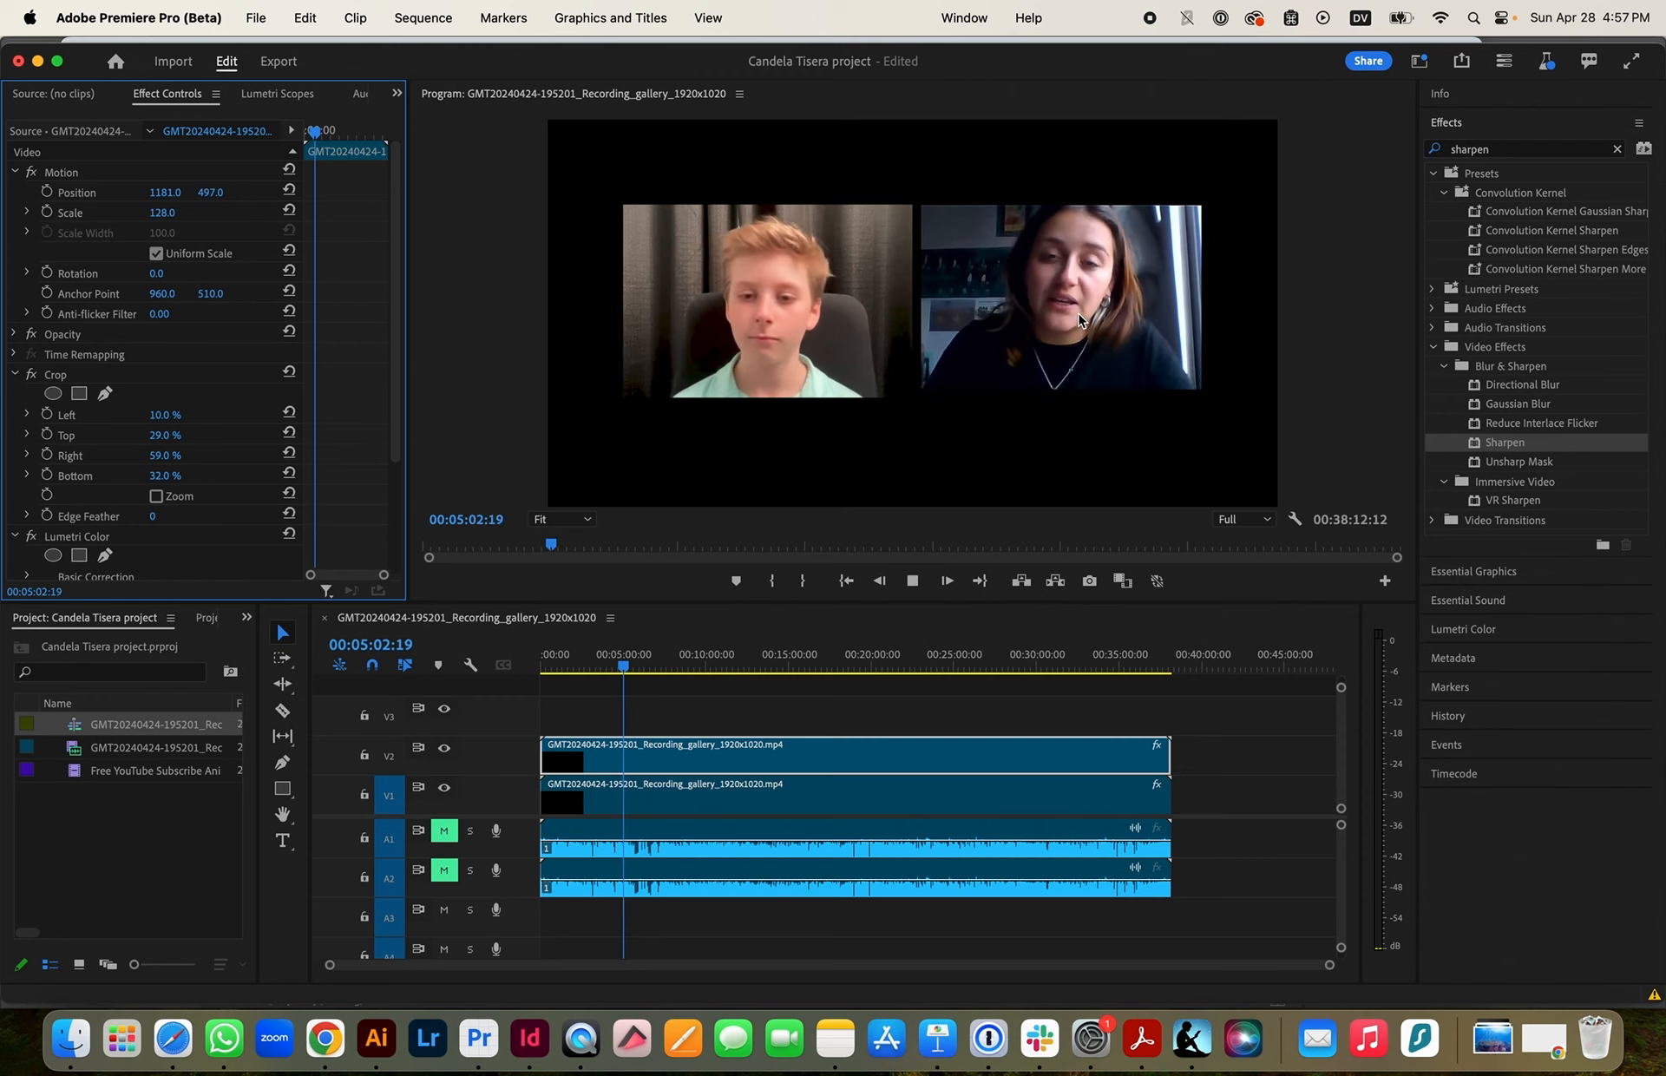
Apply Lumetri Color basic correction to the V1 clip and reduce its Saturation to about 95.2
{"action": "left_click", "coordinate": [736, 810]}
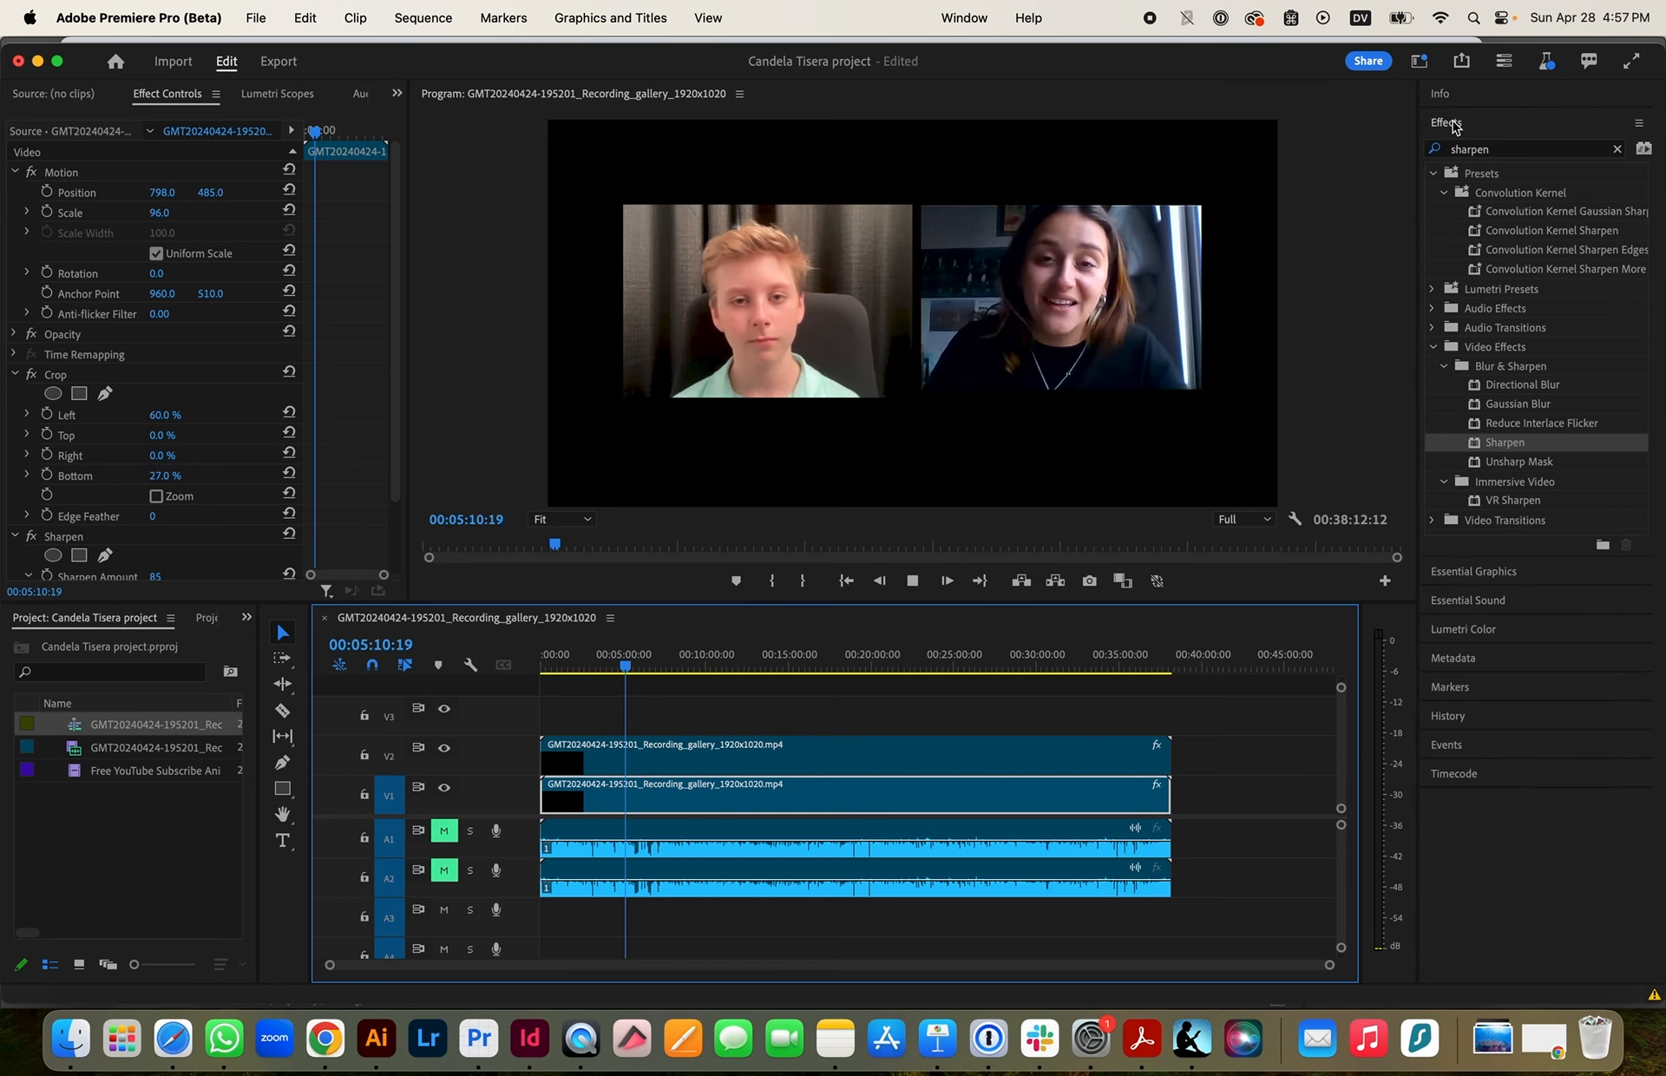
{"action": "left_click", "coordinate": [1458, 630]}
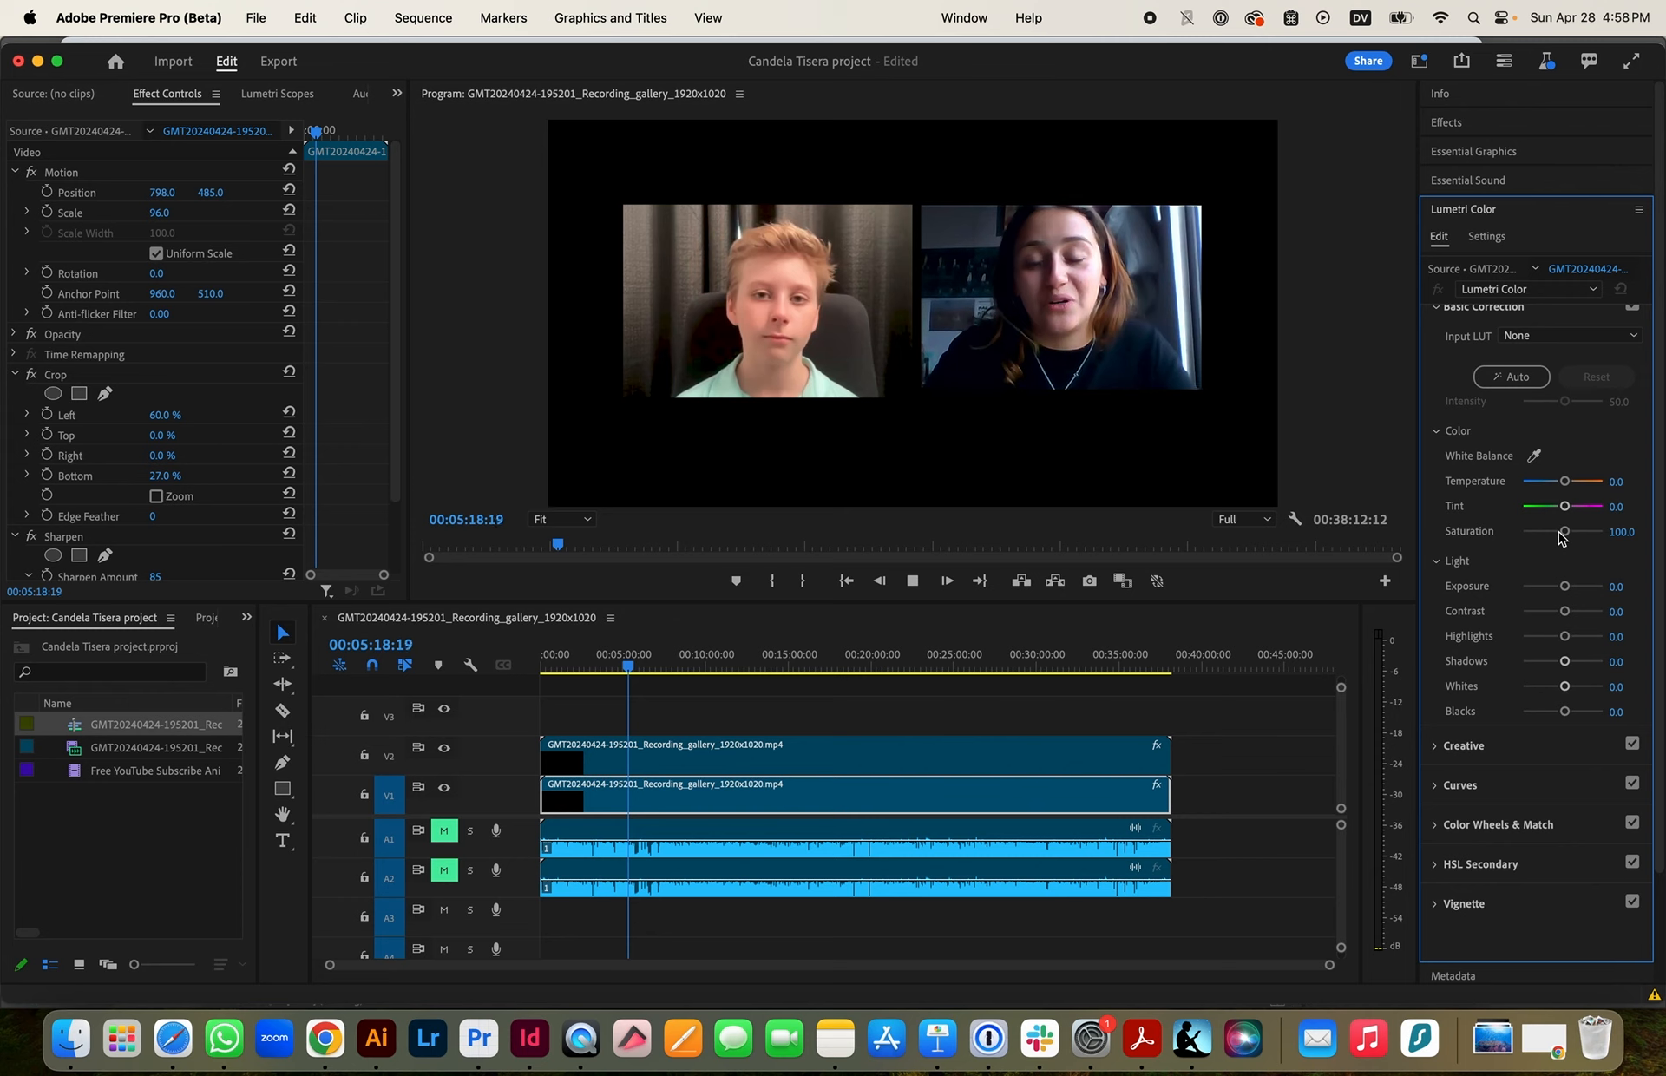
{"action": "left_click_drag", "start_coordinate": [1562, 530], "coordinate": [1571, 532]}
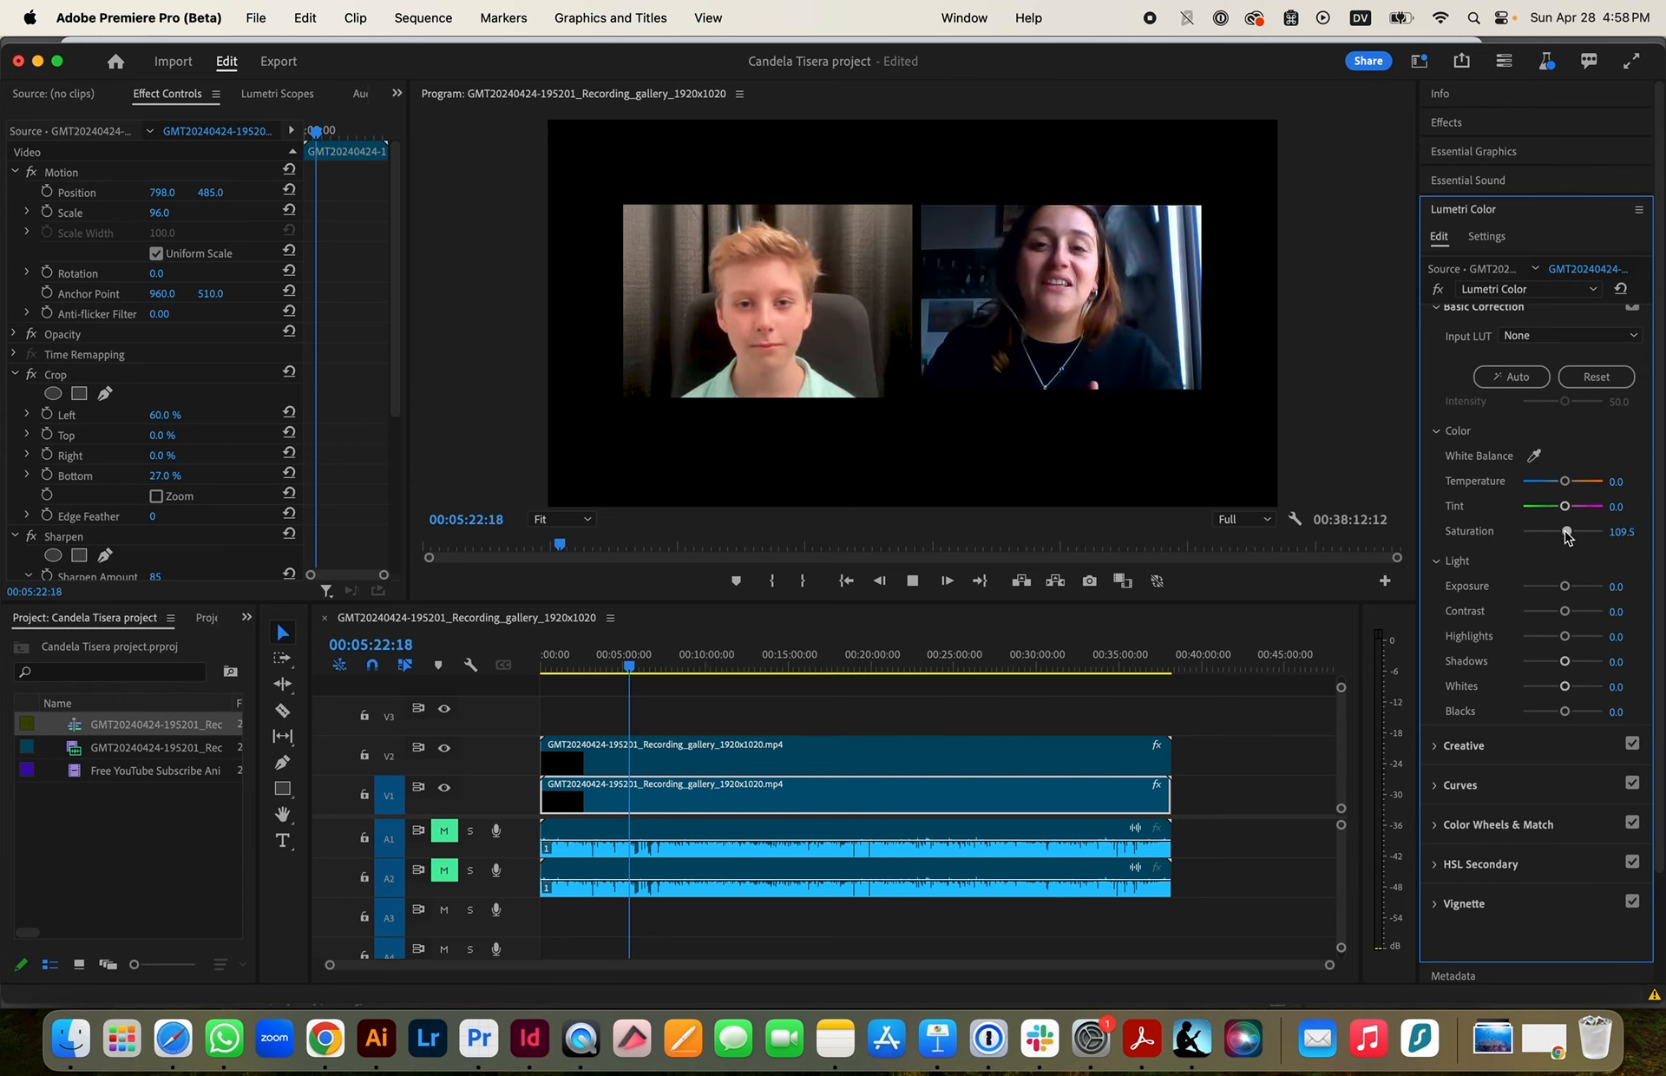
{"action": "left_click_drag", "start_coordinate": [1562, 532], "coordinate": [1559, 532]}
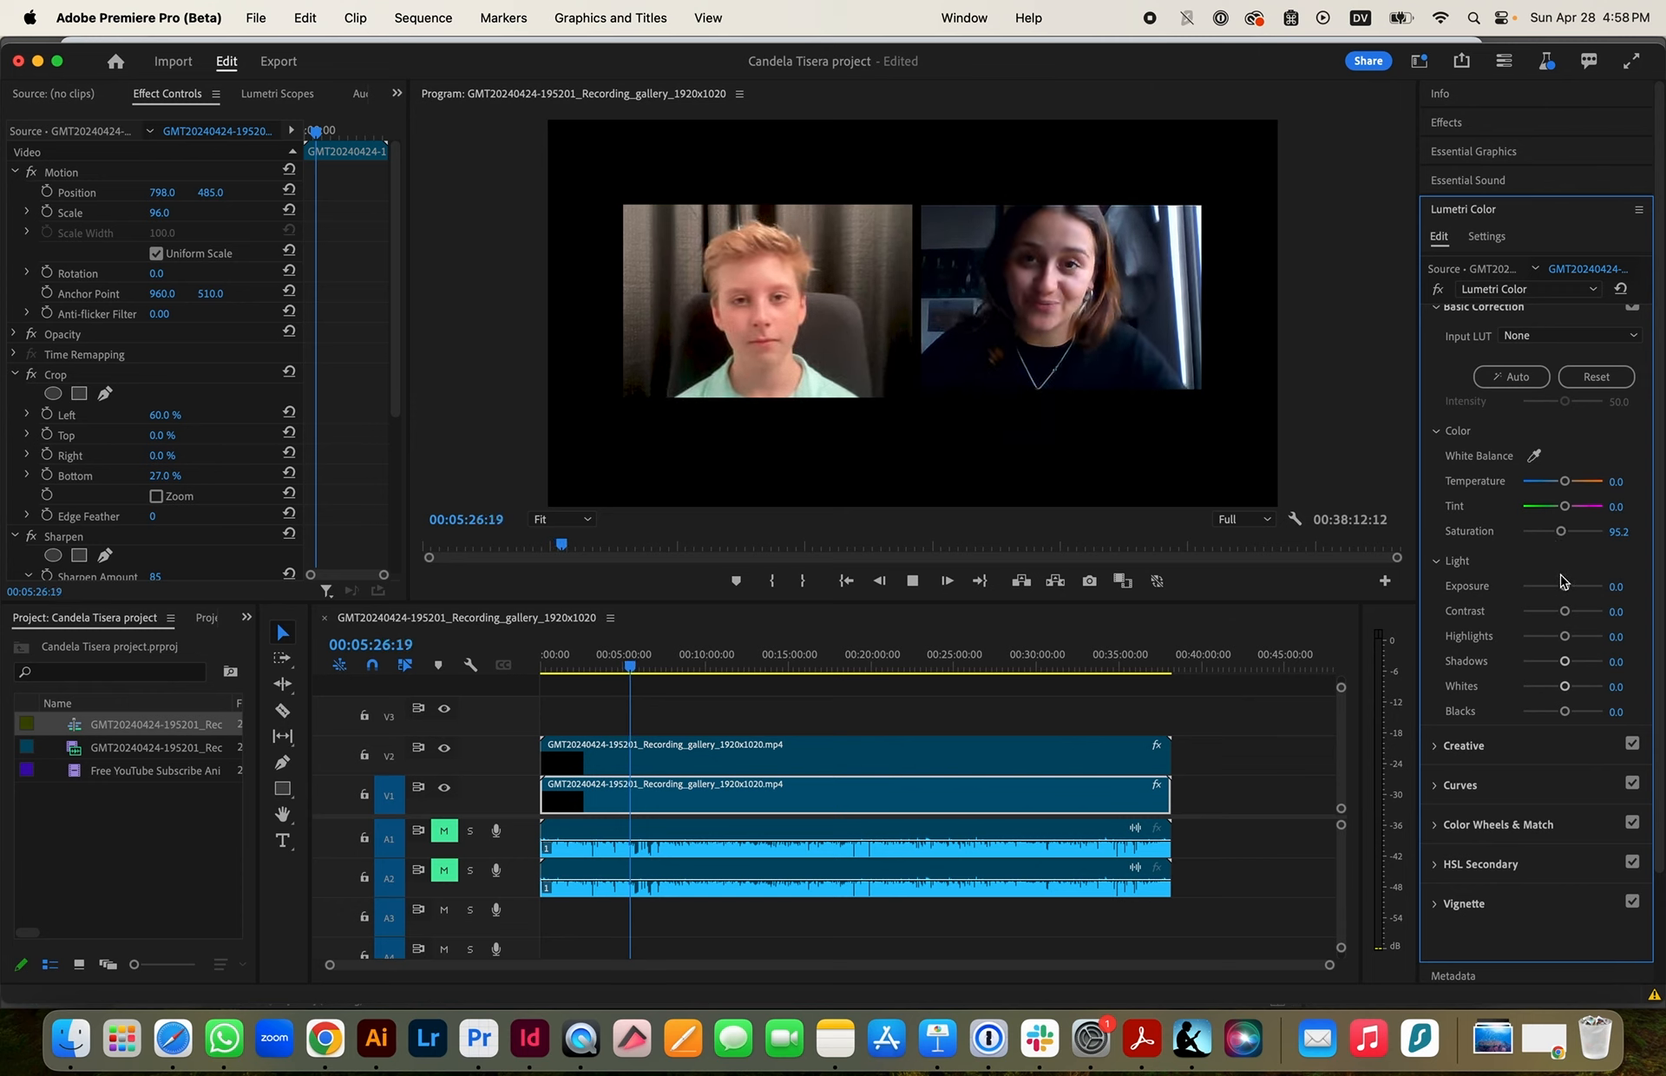
Brighten the V1 clip in Lumetri Color with Exposure at about 0.8 and Shadows at about 69.0
{"action": "left_click_drag", "start_coordinate": [1573, 590], "coordinate": [1569, 591]}
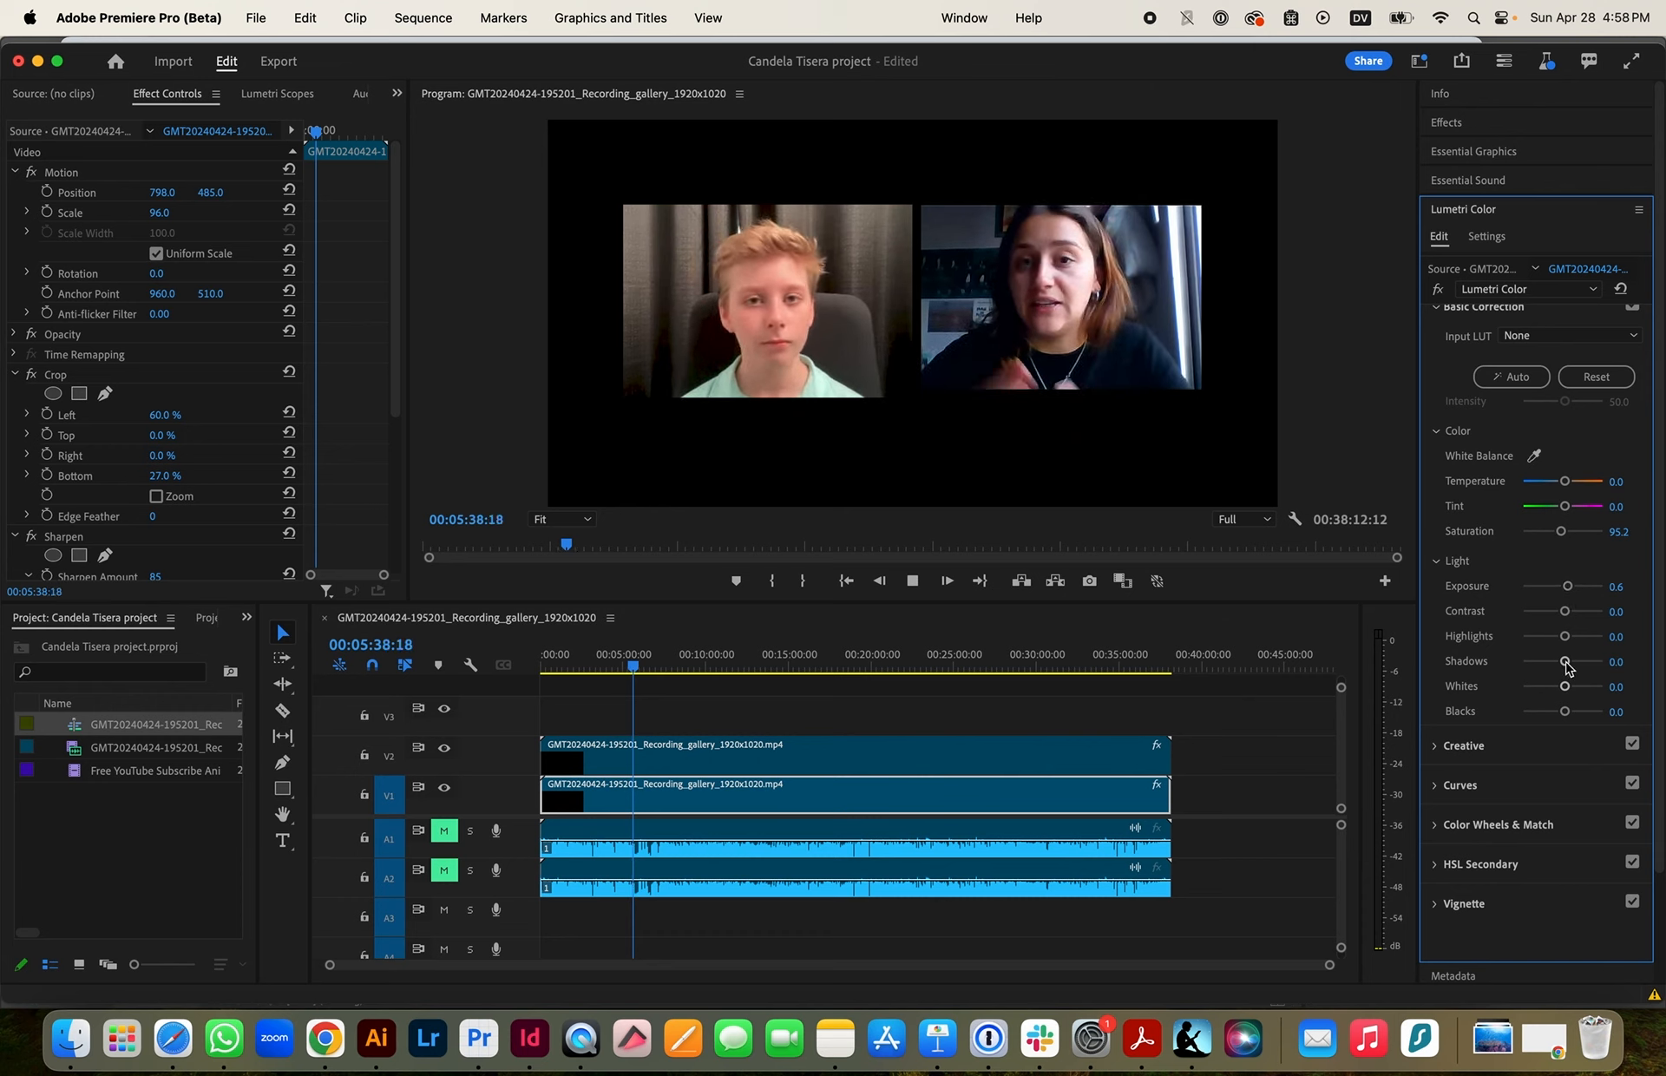
{"action": "left_click_drag", "start_coordinate": [1566, 664], "coordinate": [1577, 665]}
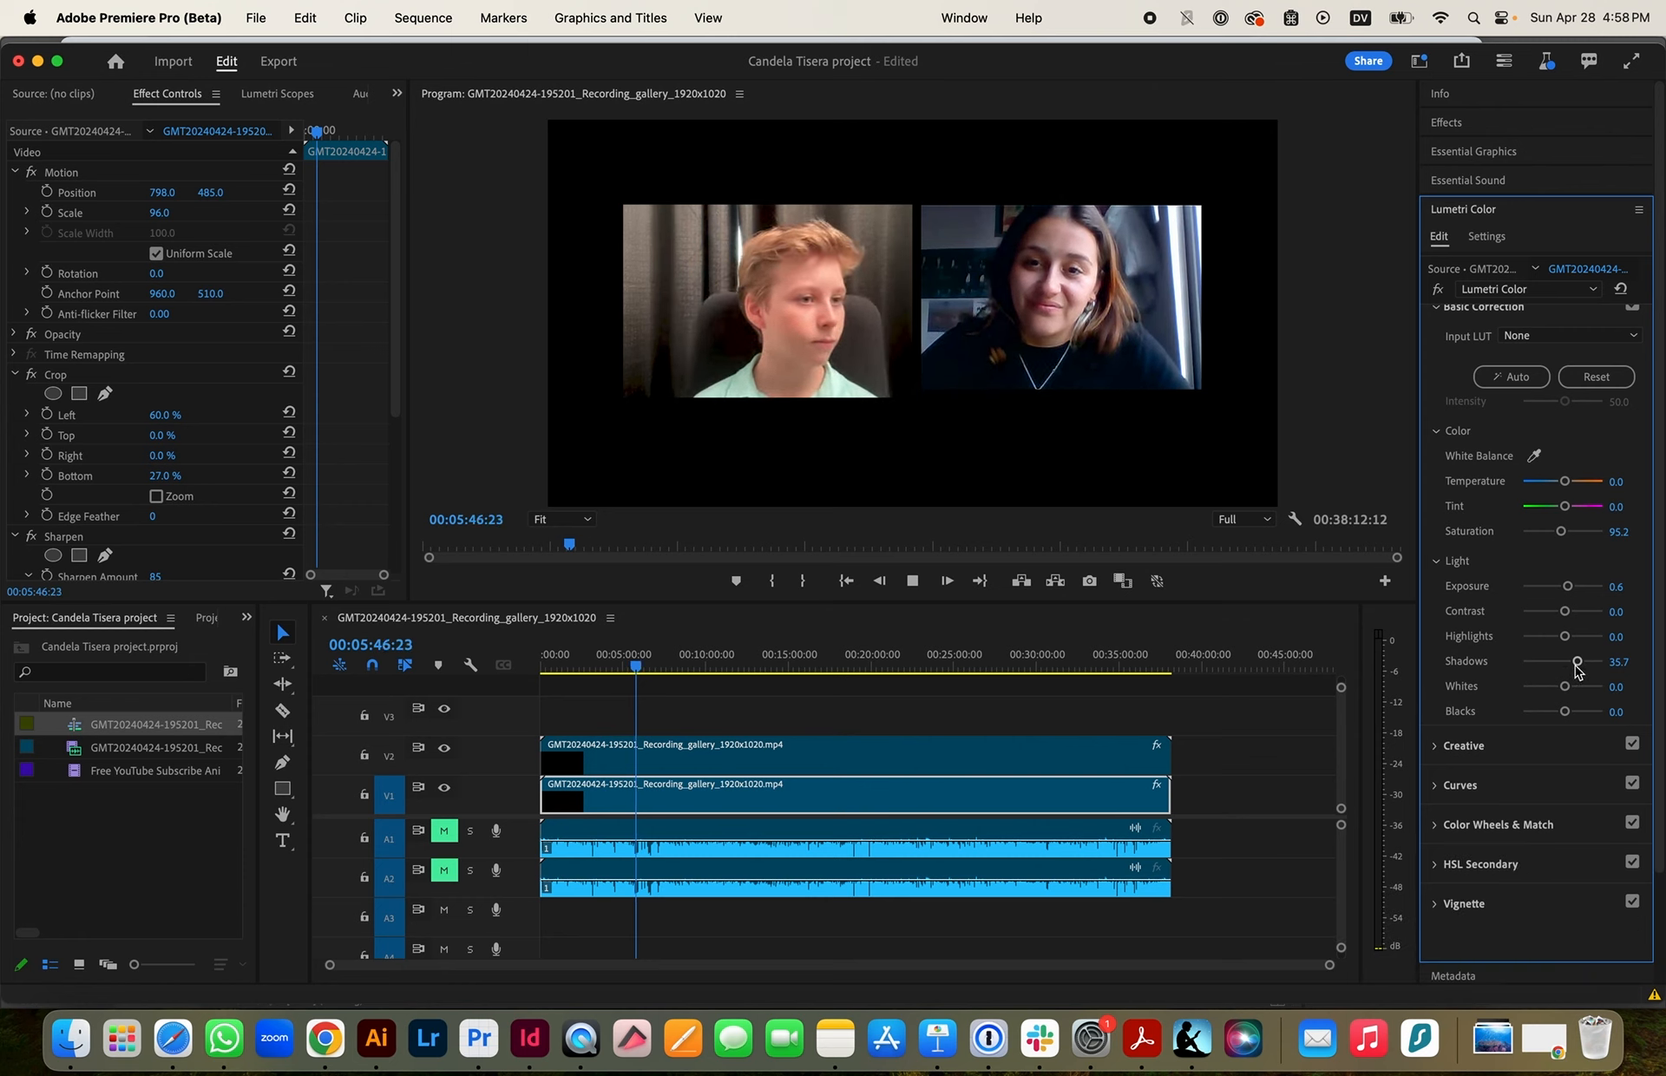
{"action": "left_click_drag", "start_coordinate": [1576, 665], "coordinate": [1591, 664]}
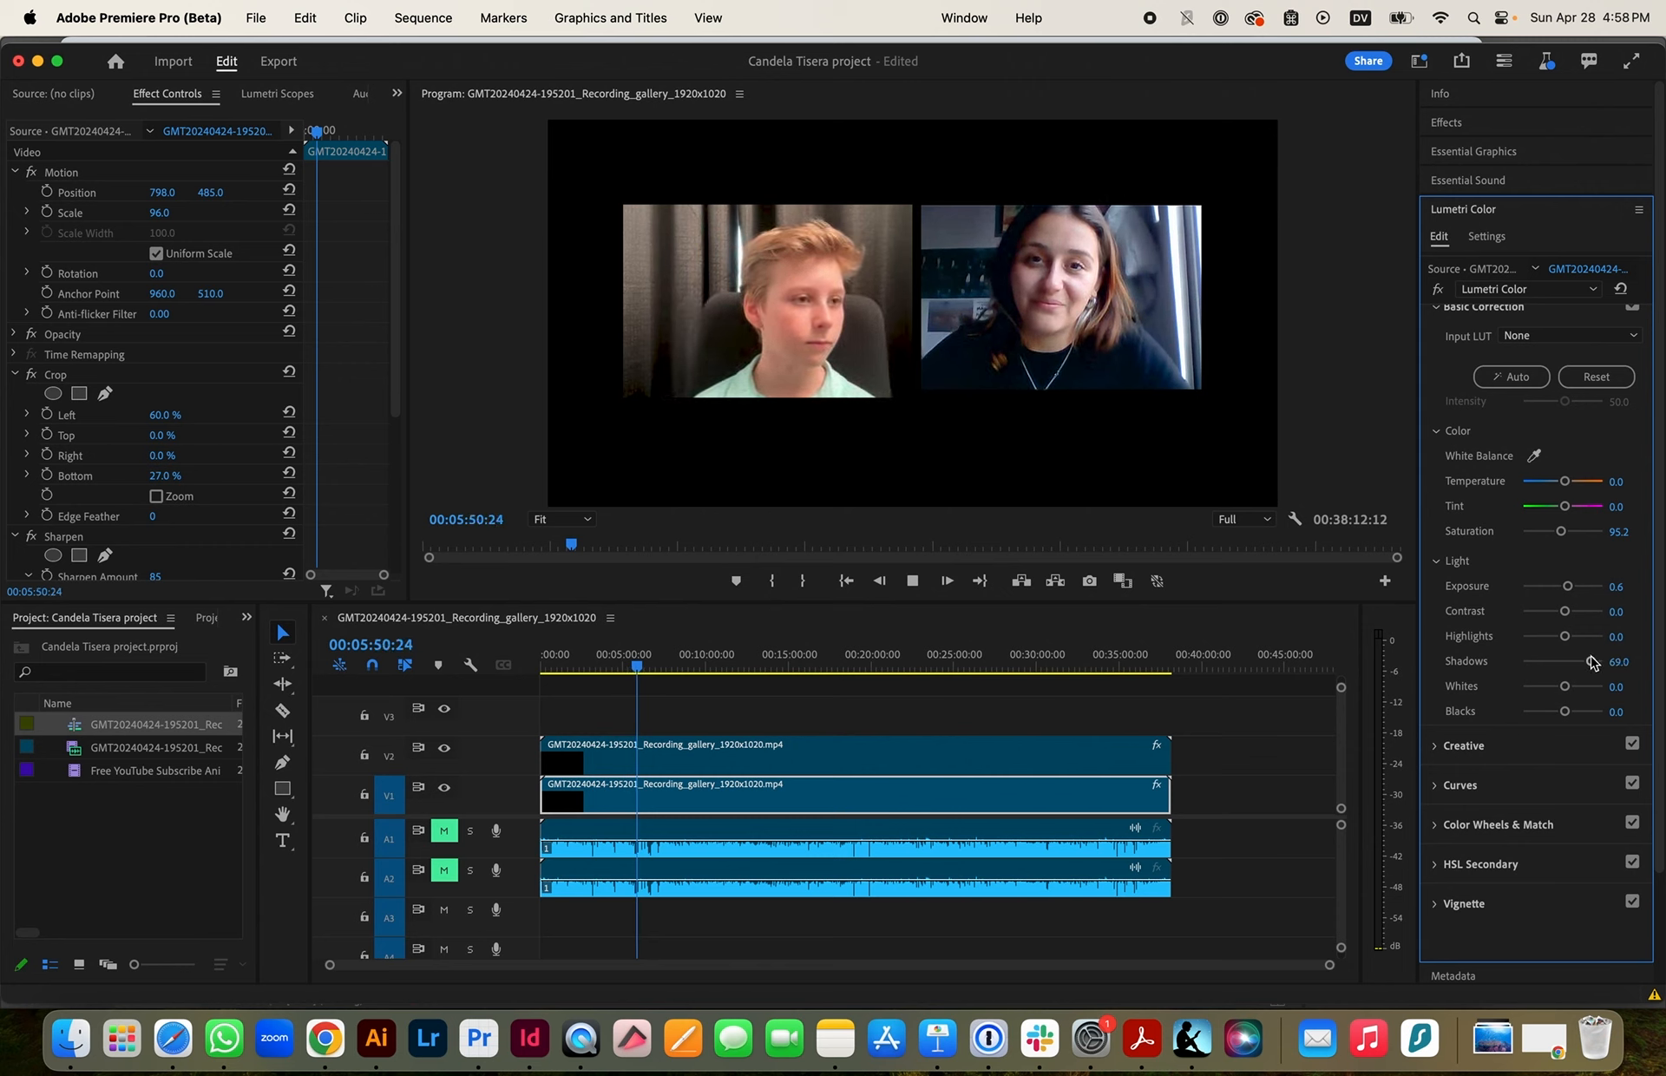
{"action": "left_click_drag", "start_coordinate": [1568, 588], "coordinate": [1568, 588]}
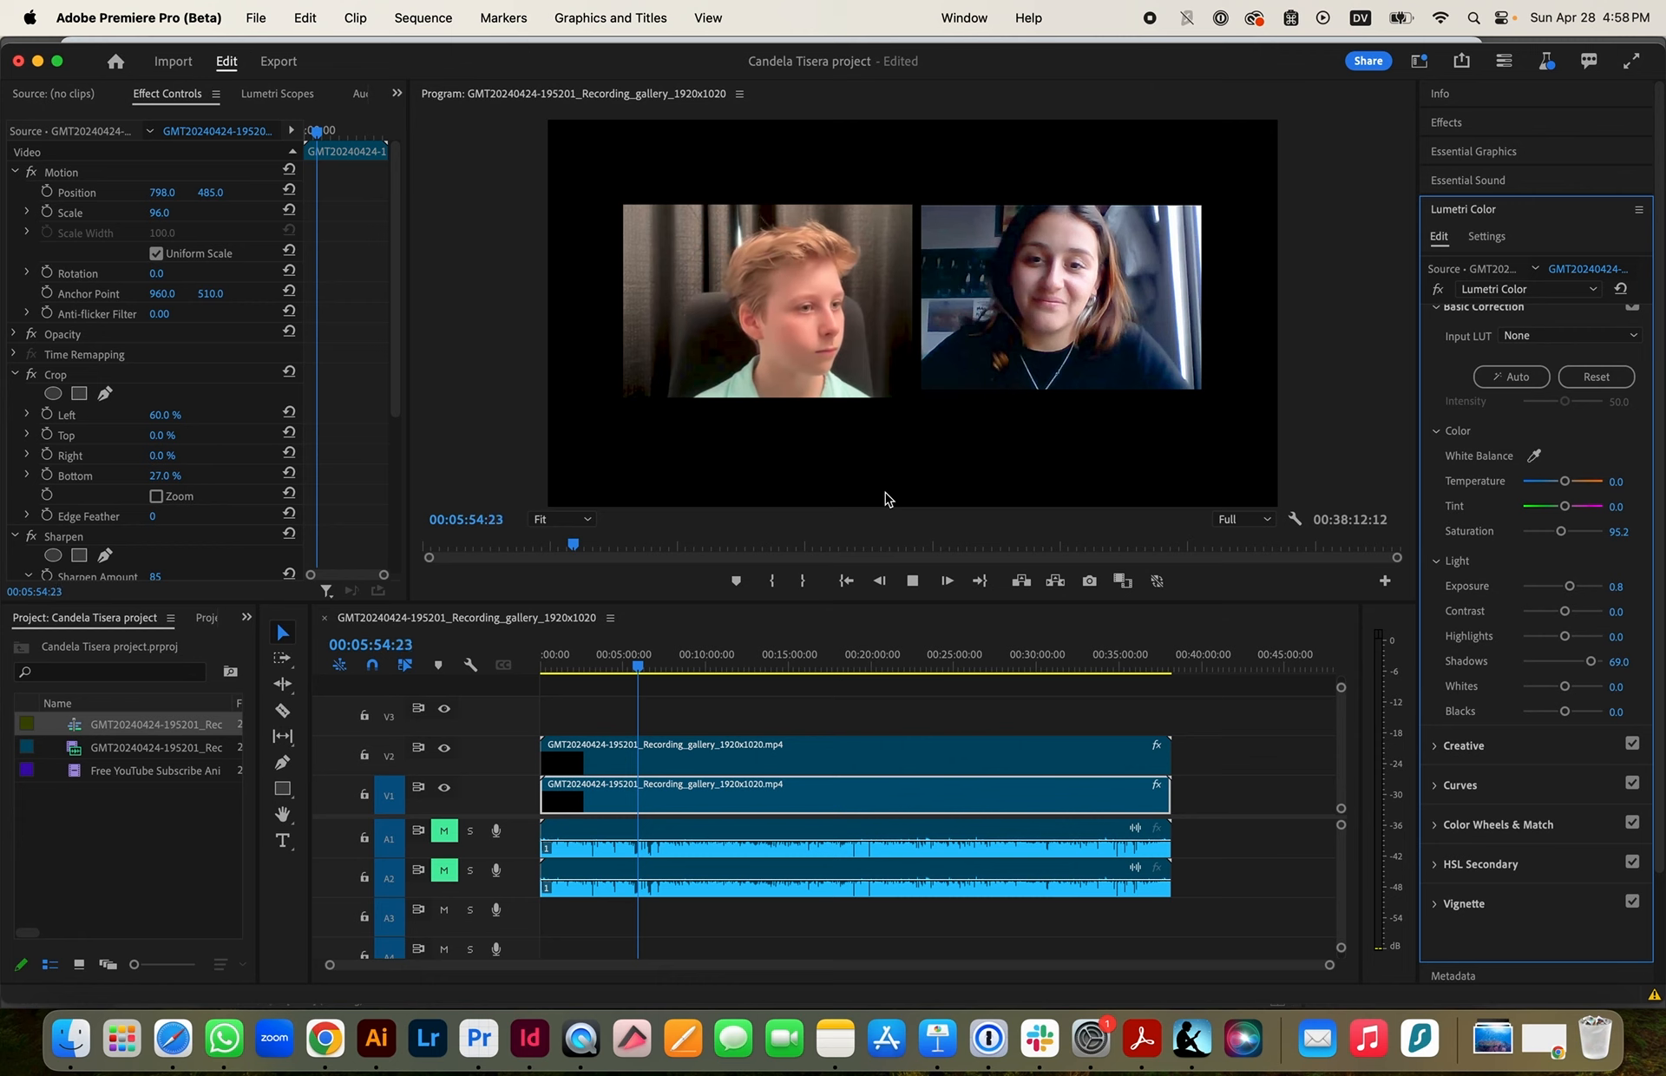
Adjust the V2 clip's Lumetri Color to Exposure 1.1, Contrast 26.2 and Saturation 83.3
{"action": "left_click", "coordinate": [731, 755]}
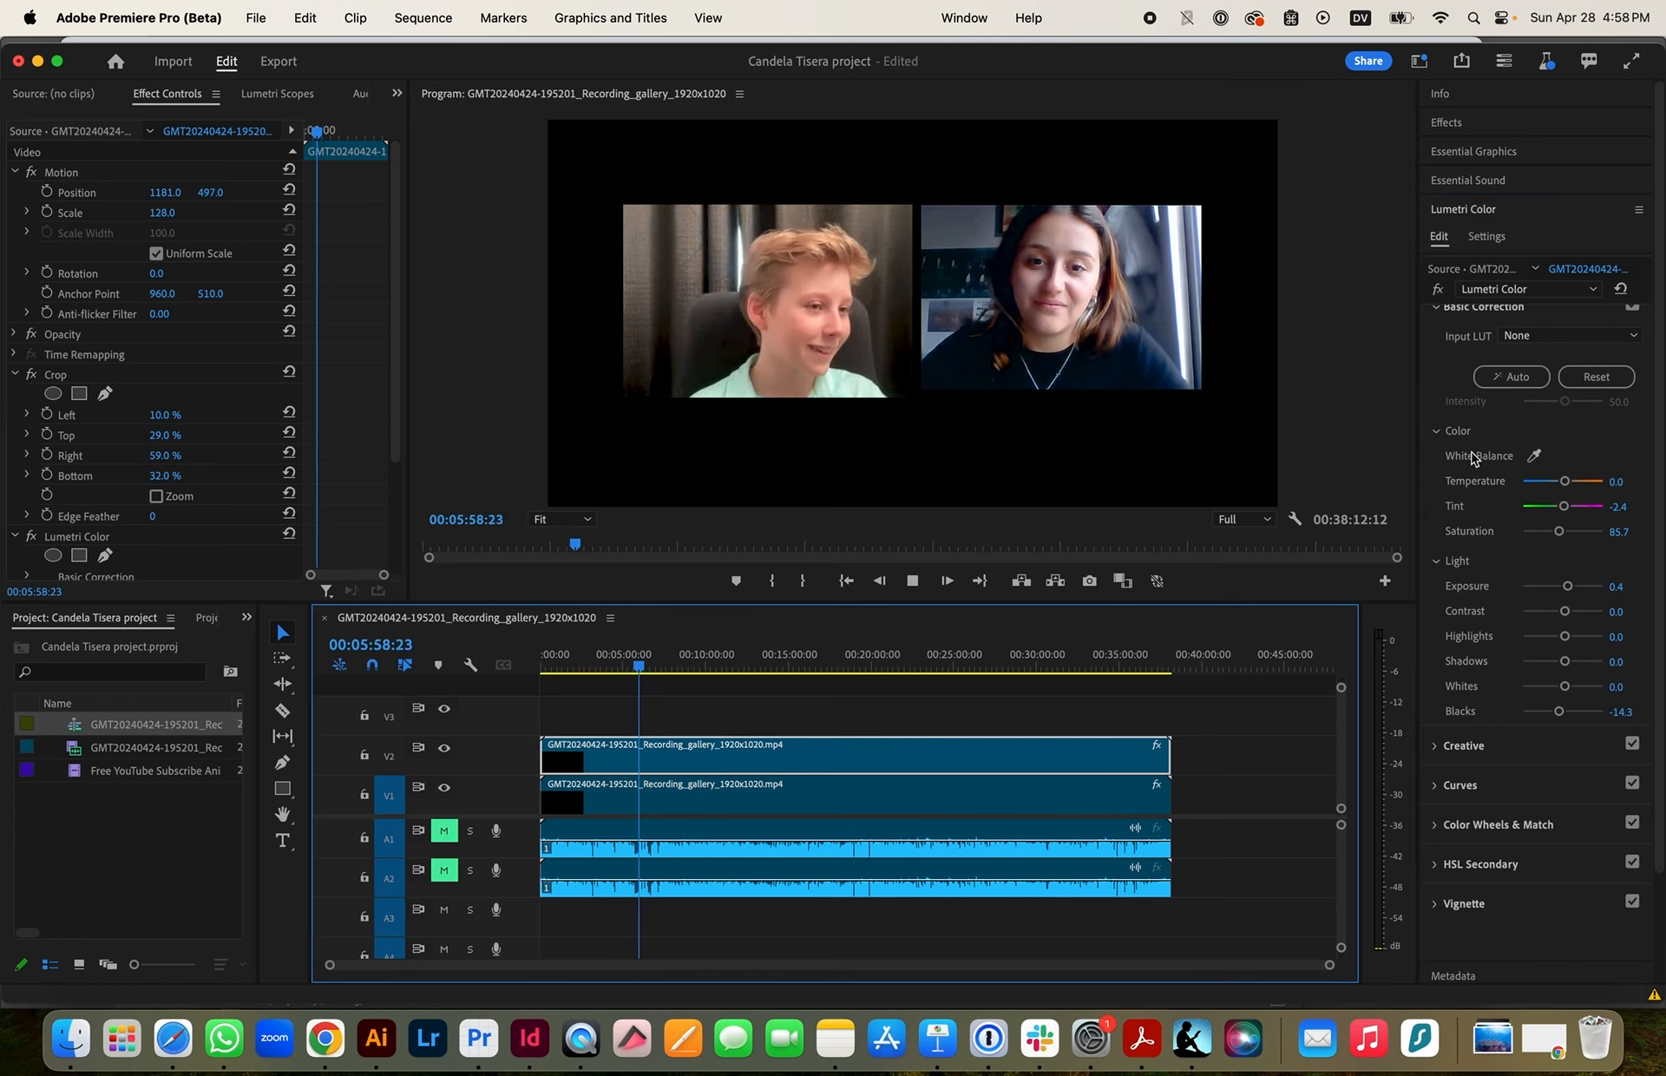
{"action": "left_click_drag", "start_coordinate": [1567, 587], "coordinate": [1572, 590]}
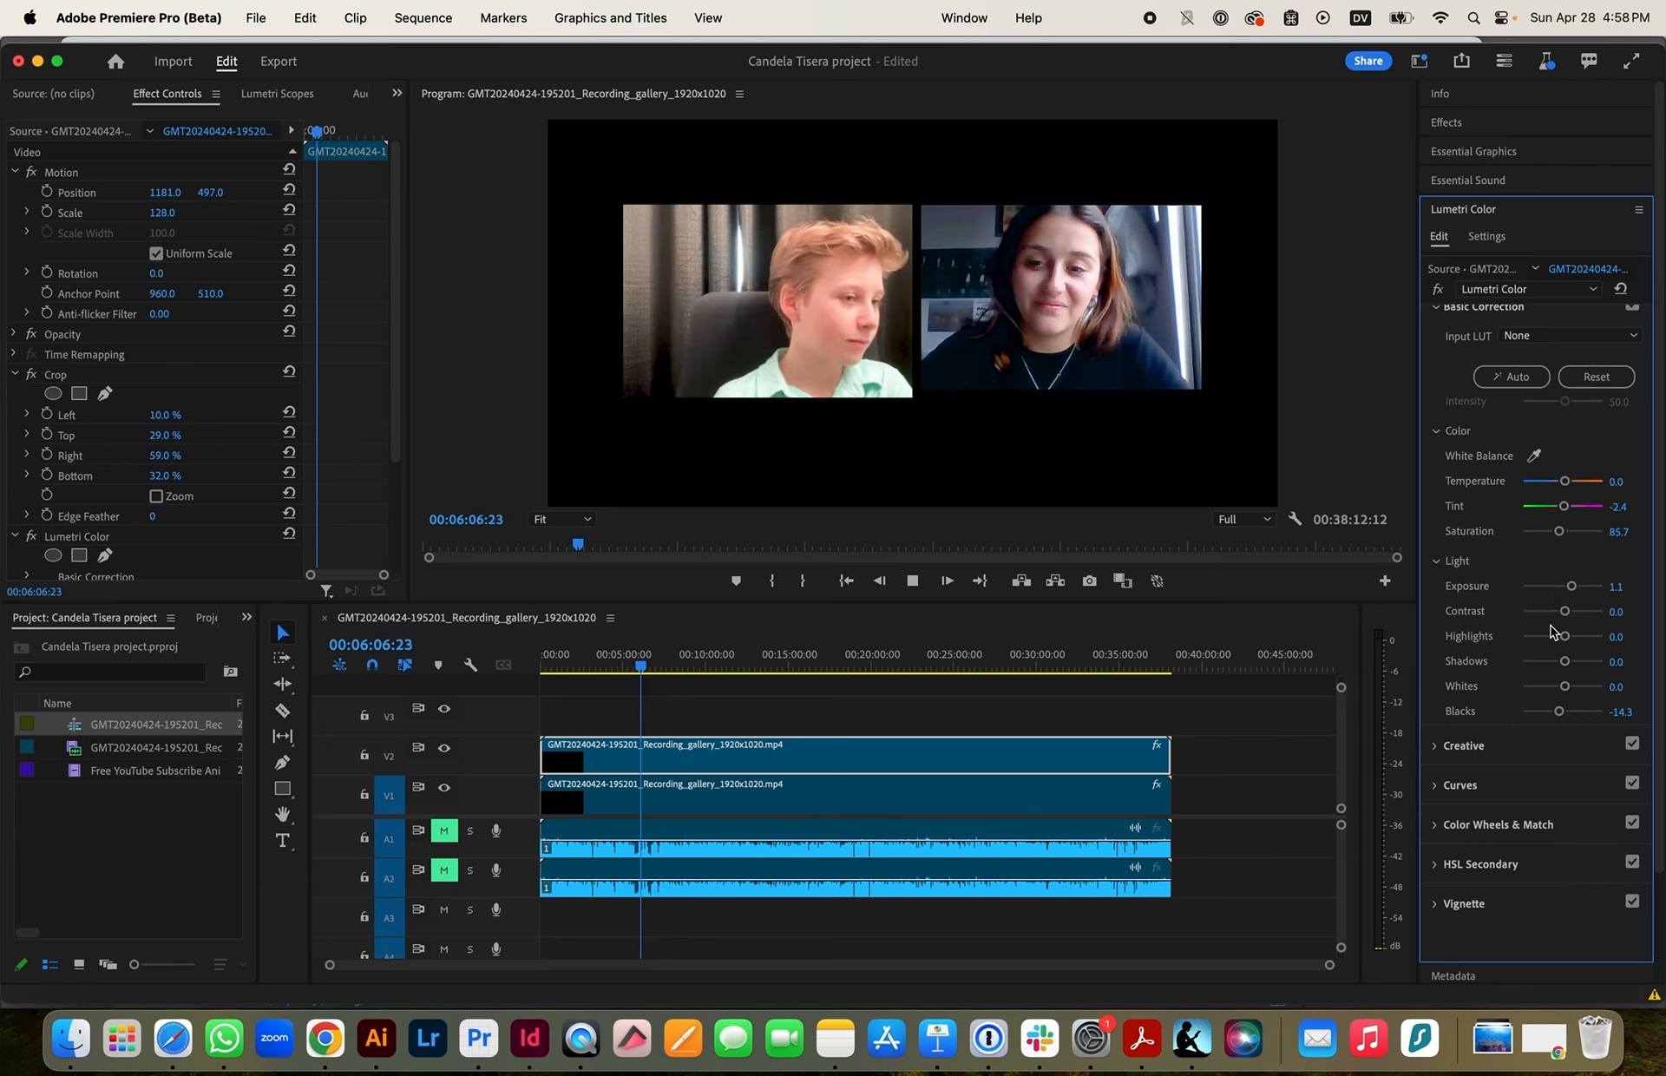
{"action": "left_click_drag", "start_coordinate": [1564, 610], "coordinate": [1573, 612]}
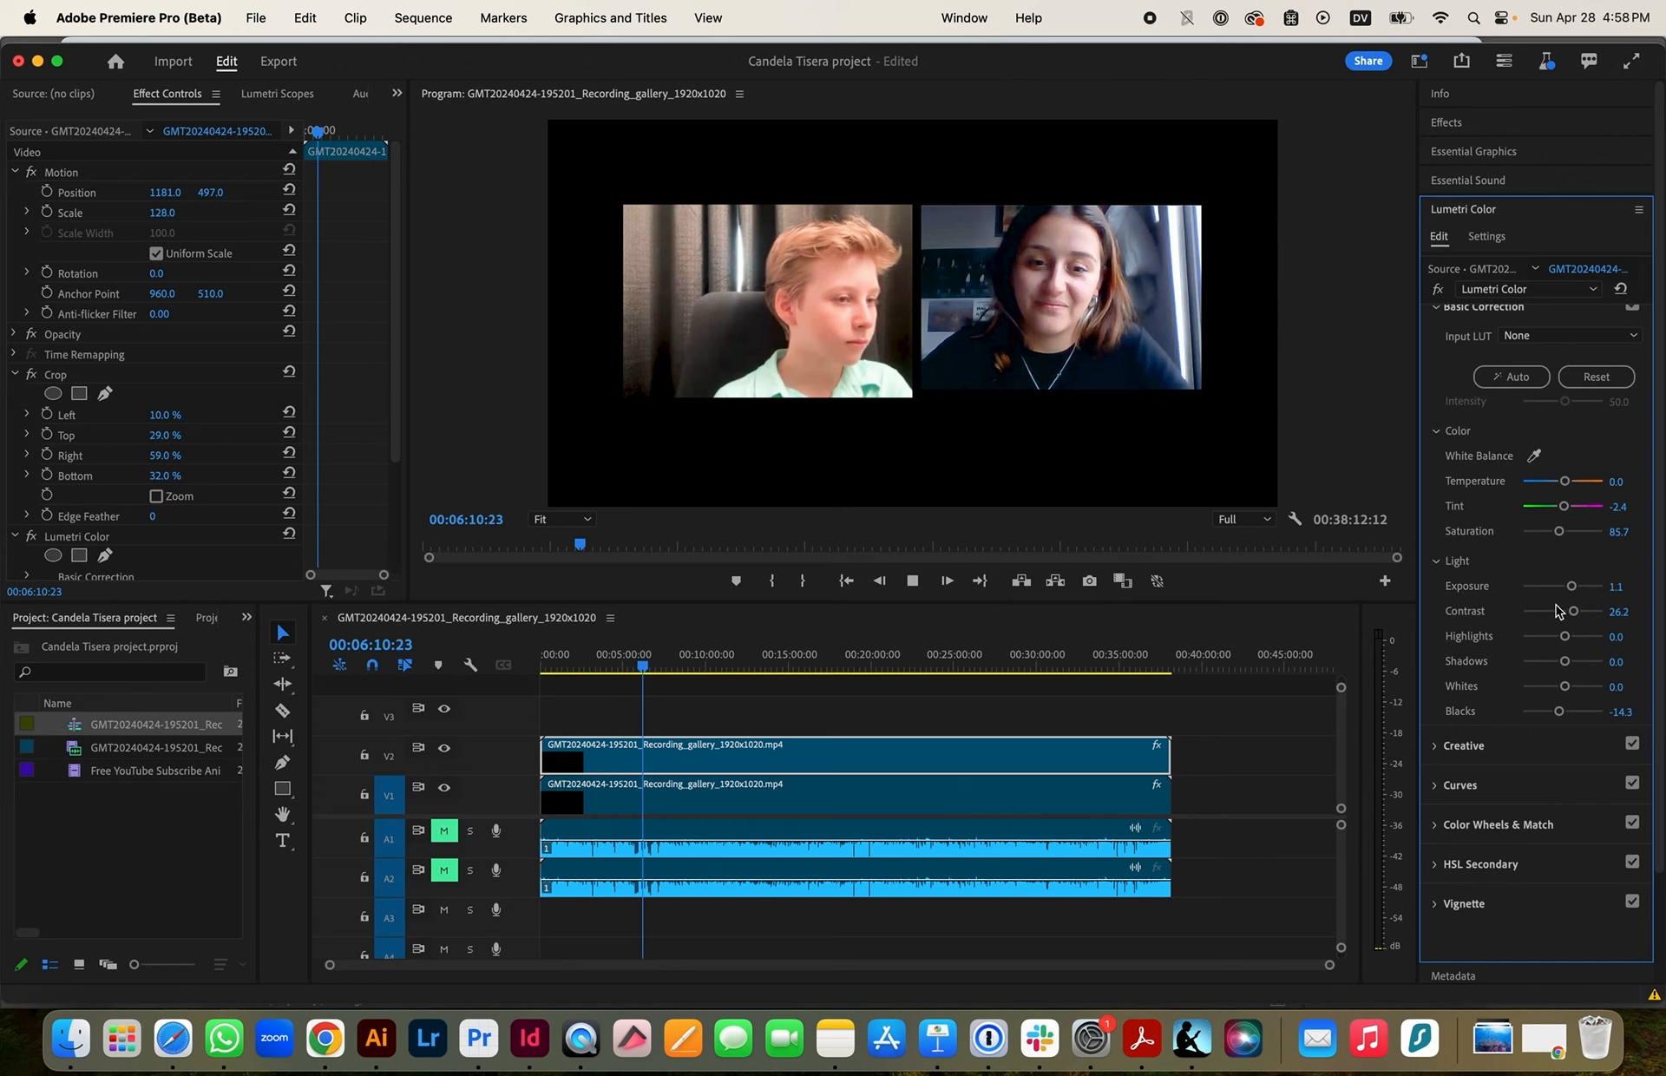
{"action": "left_click_drag", "start_coordinate": [1559, 532], "coordinate": [1558, 538]}
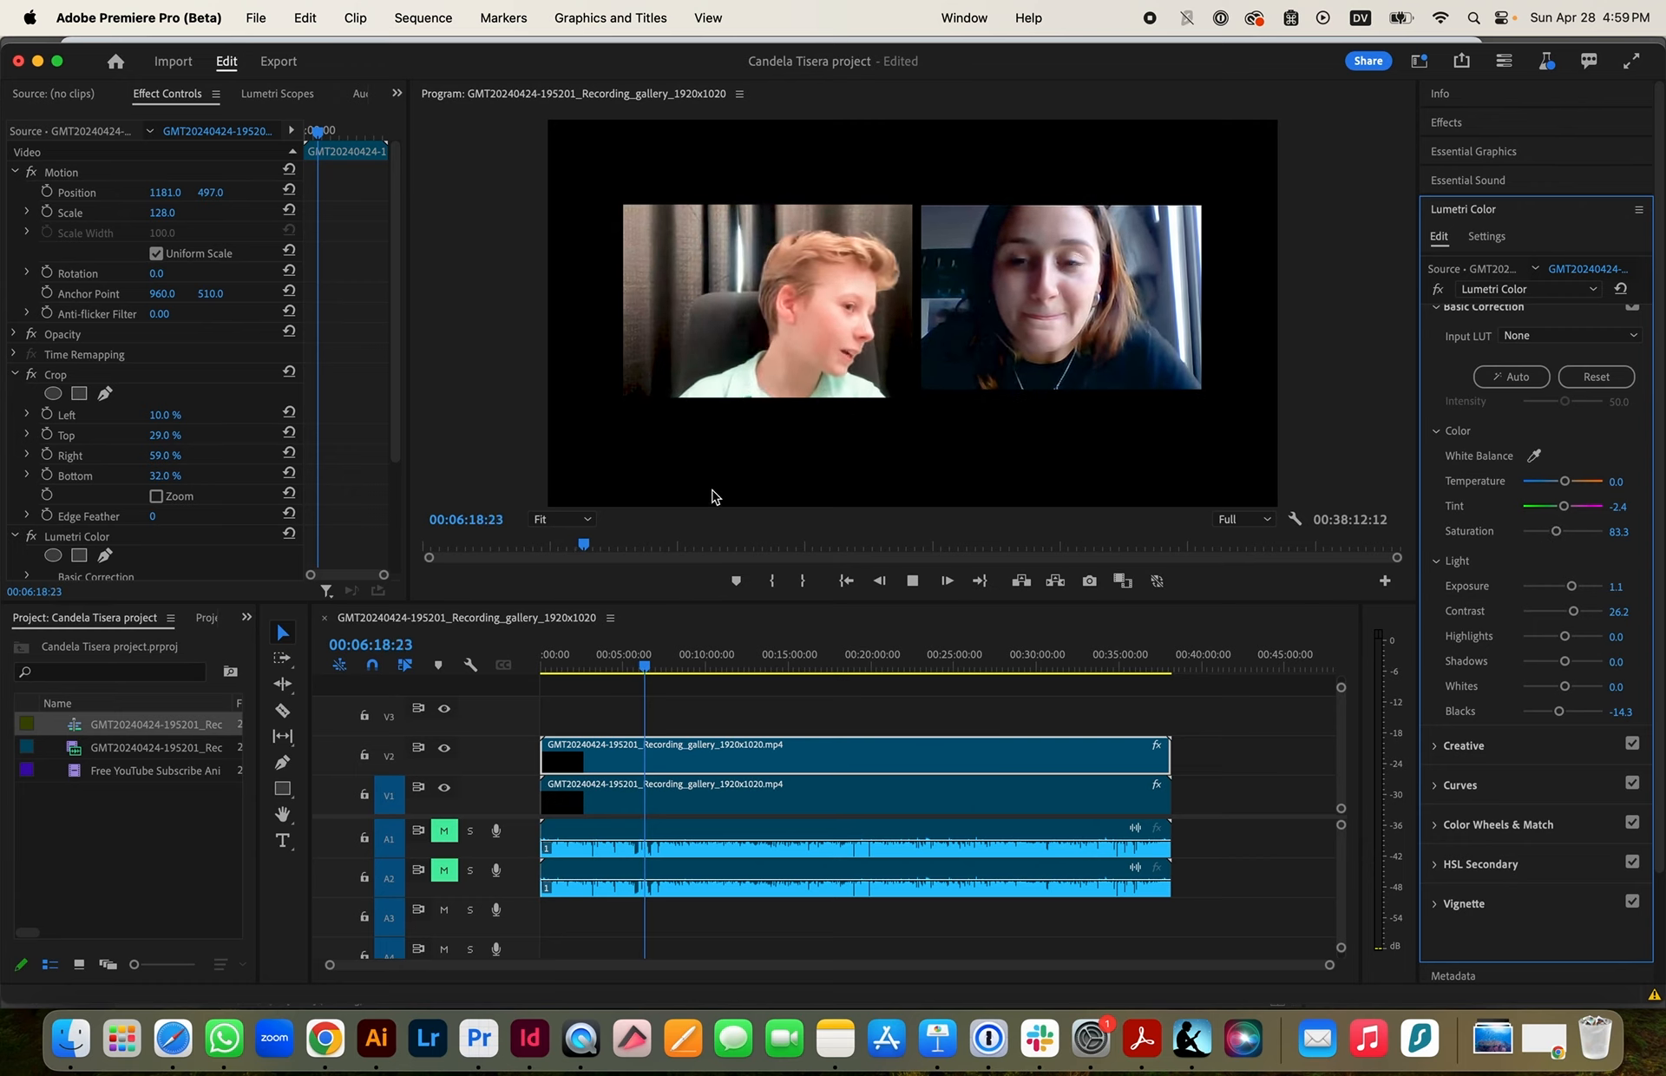
Move the playhead to the shared-screen section at about 00:06:45 and unmute audio tracks A1 and A2
{"action": "left_click", "coordinate": [665, 665]}
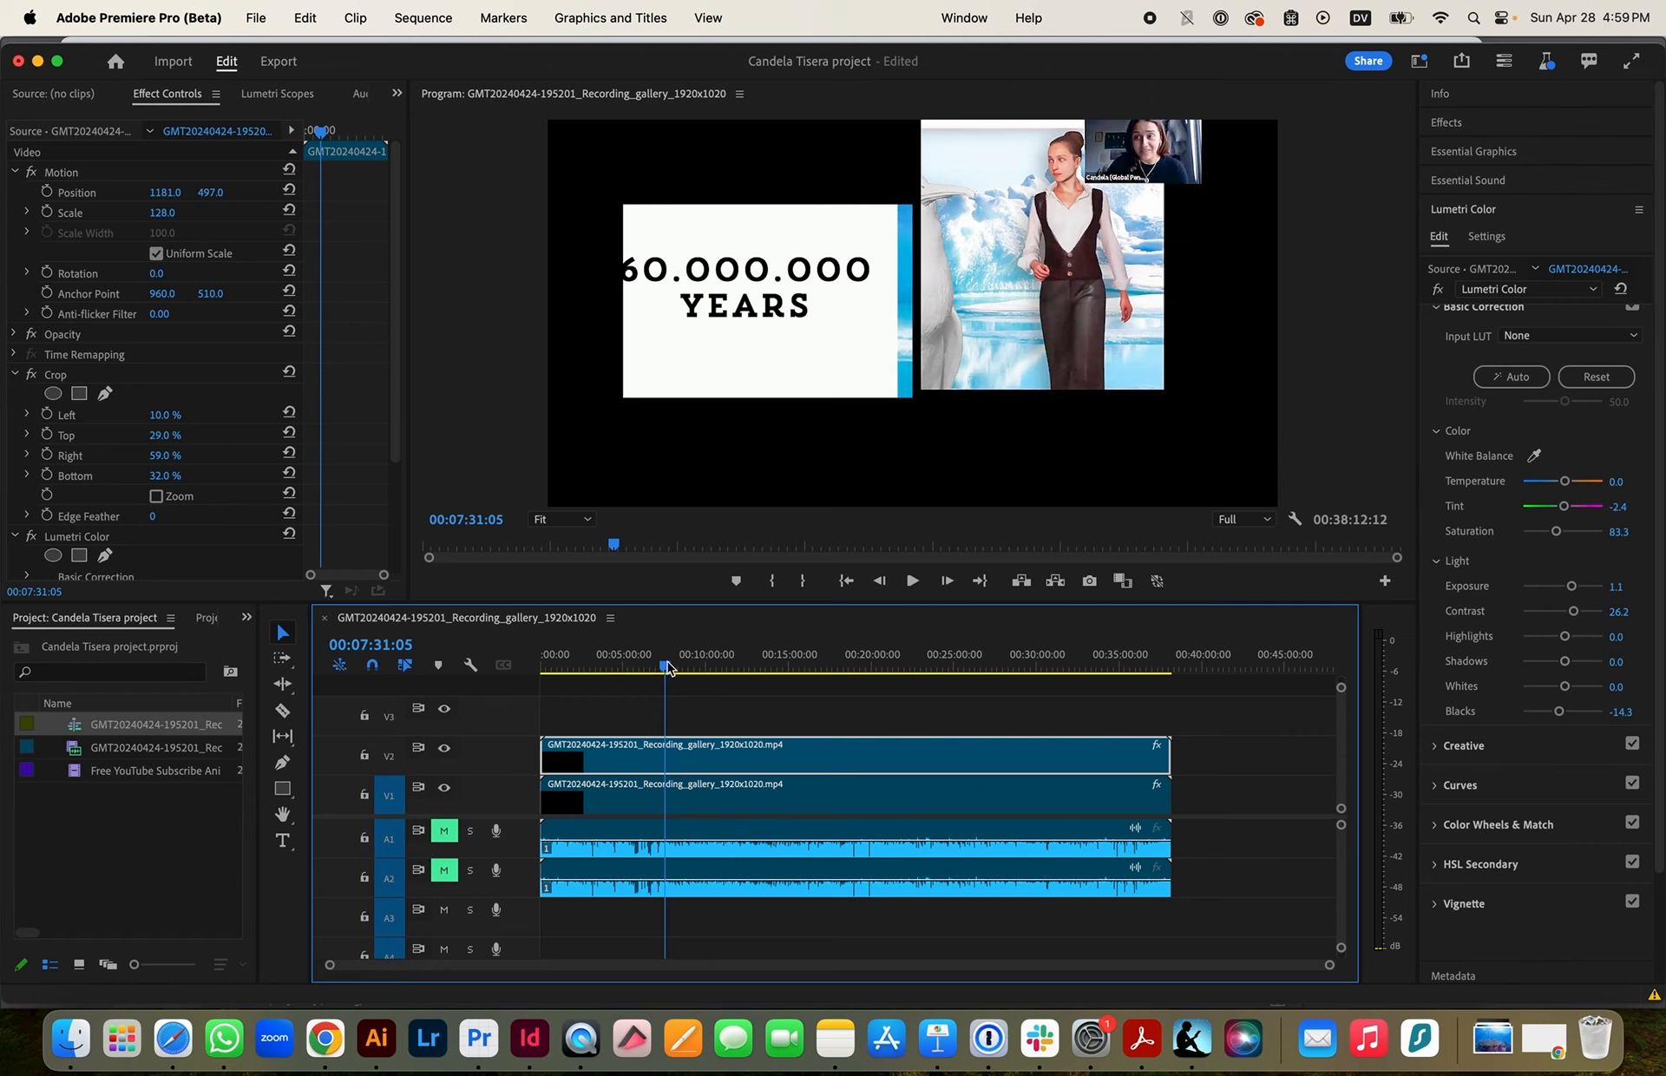
{"action": "left_click", "coordinate": [653, 669]}
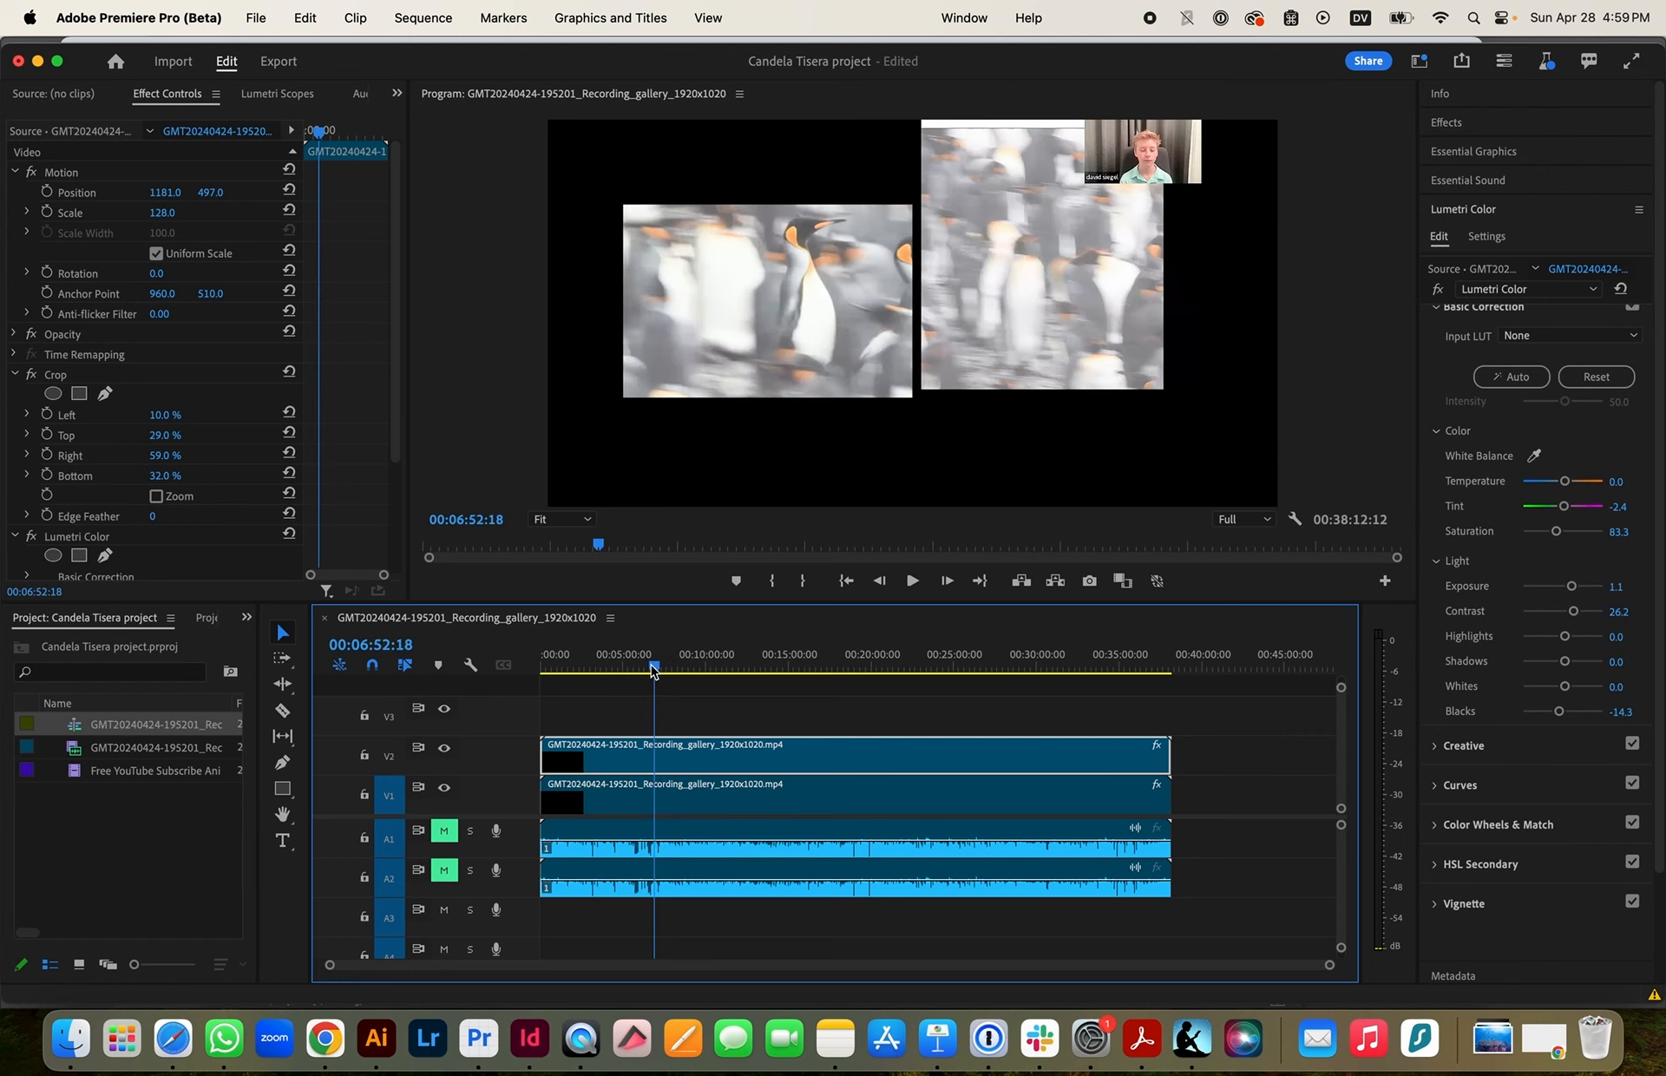
{"action": "left_click", "coordinate": [651, 669]}
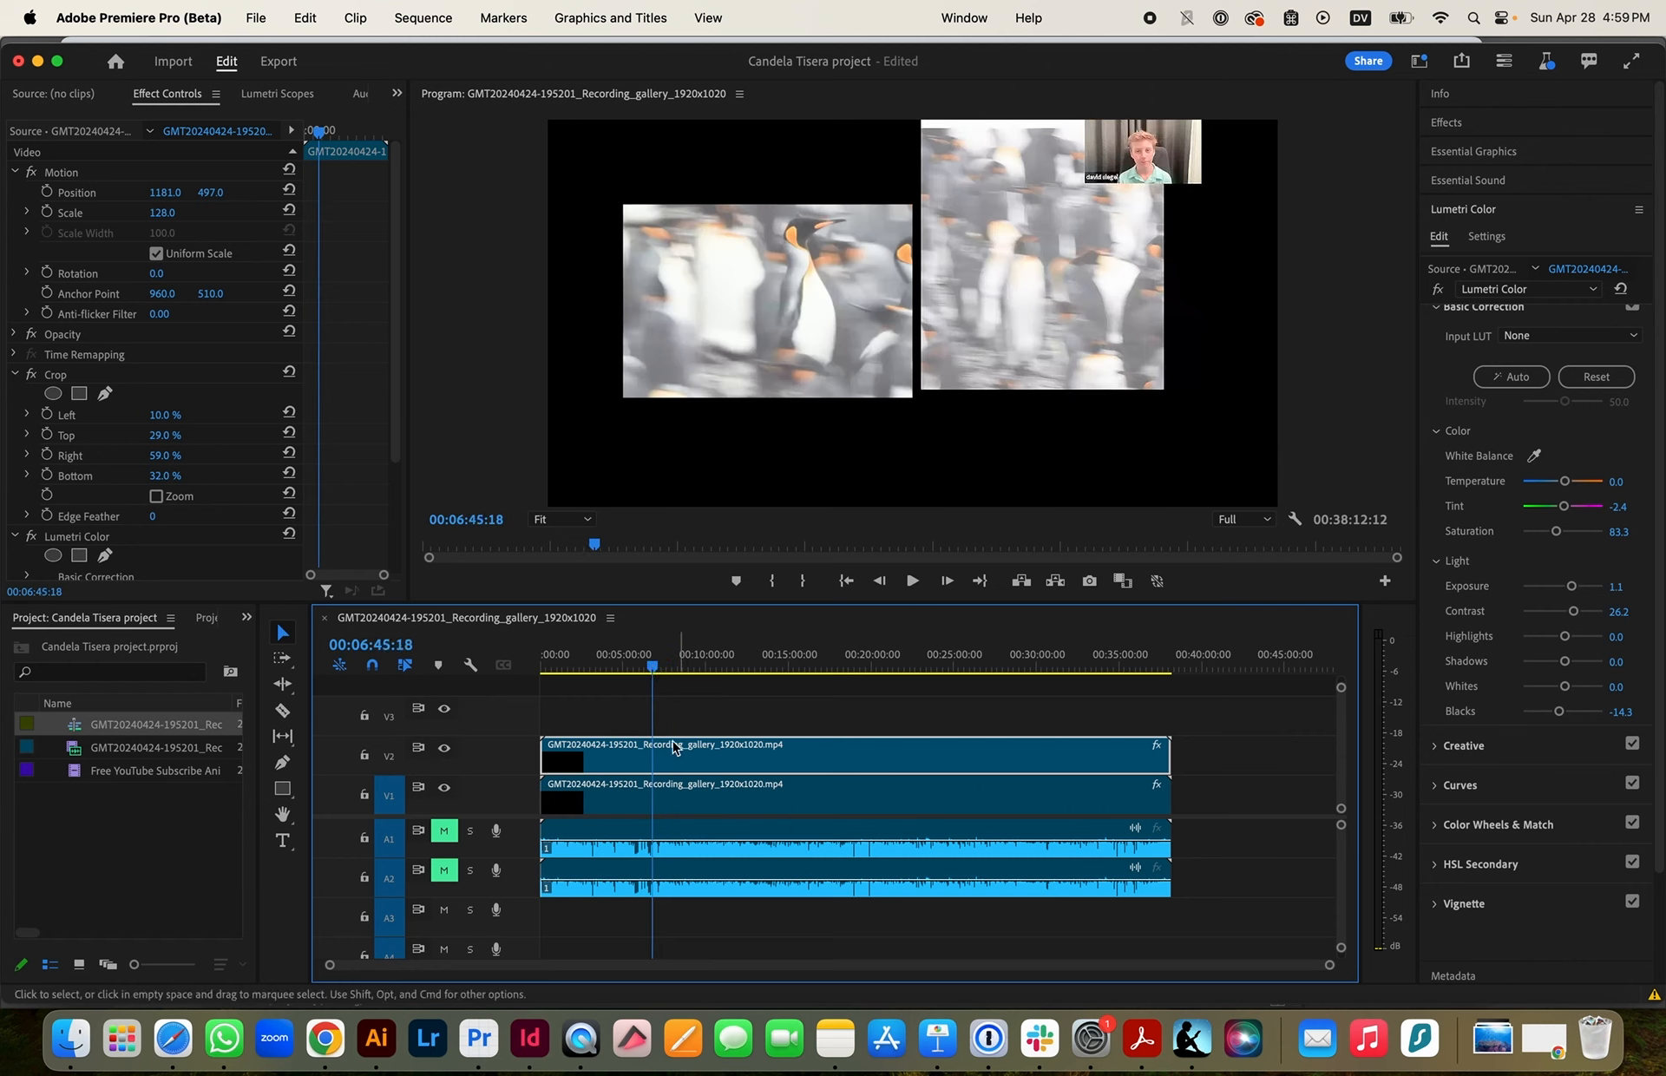
{"action": "left_click", "coordinate": [678, 855]}
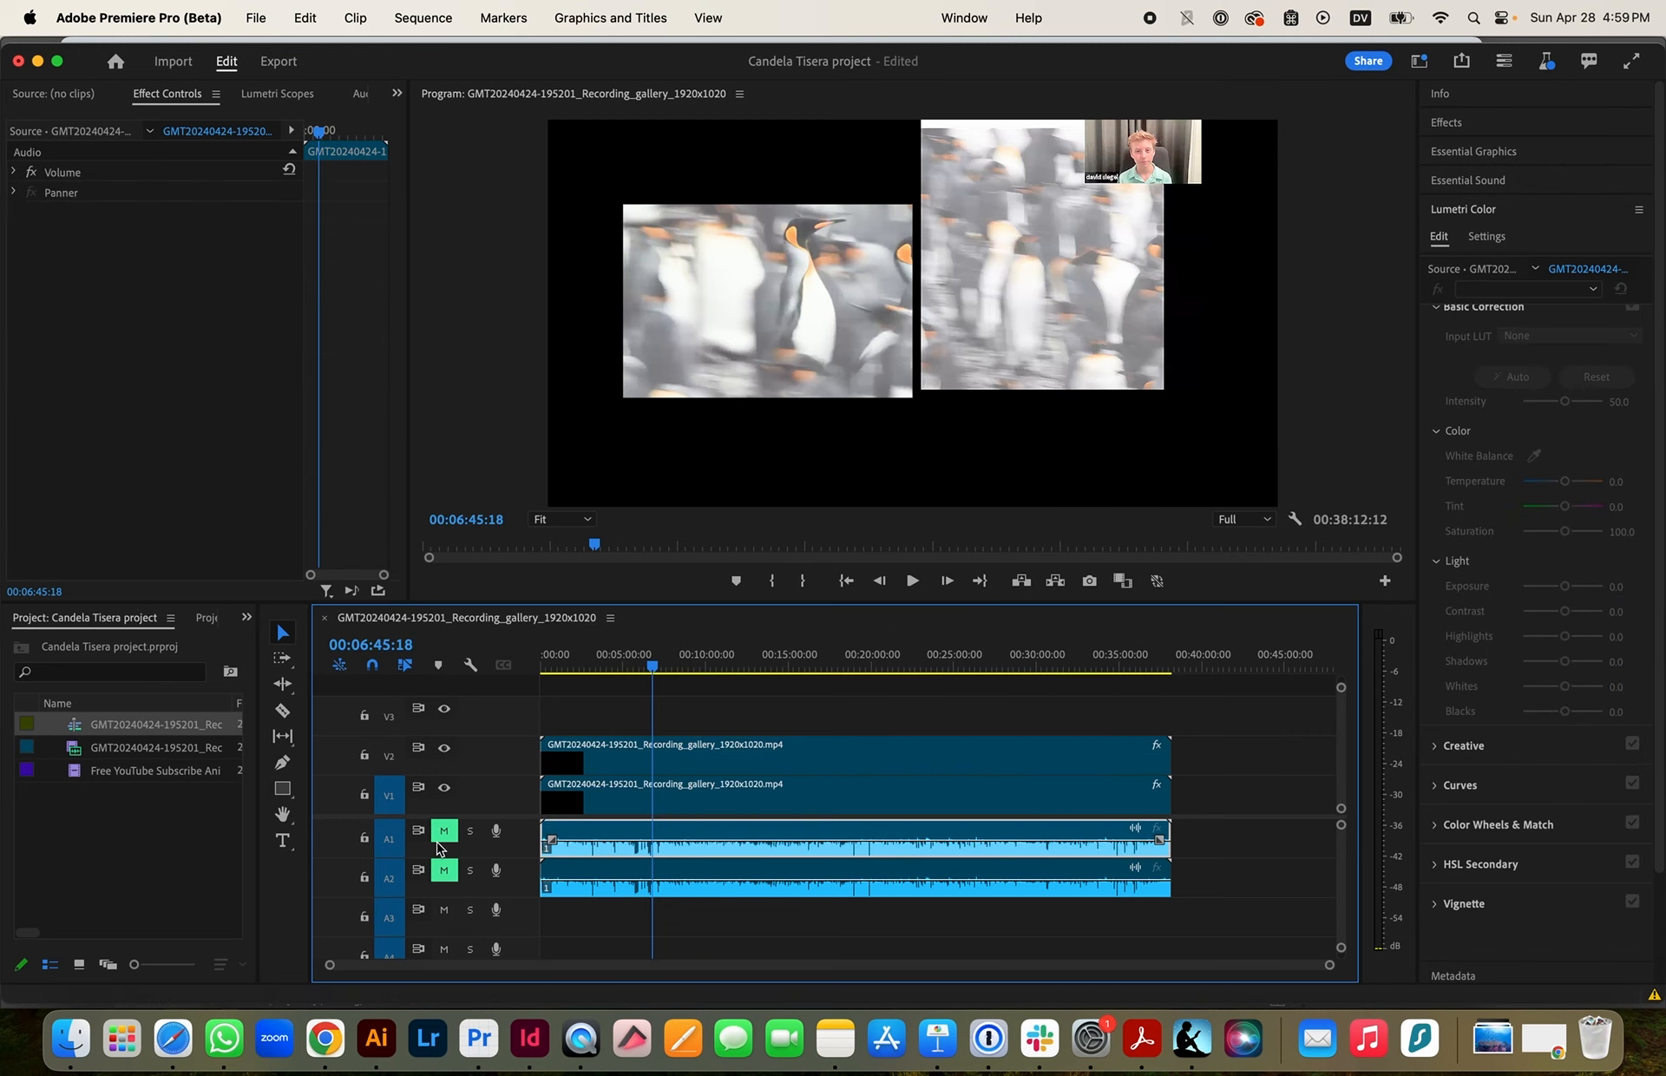
{"action": "left_click", "coordinate": [443, 833]}
{"action": "left_click", "coordinate": [444, 870]}
Play the sequence from about 00:04:09 and increase the height of audio track A2 to enlarge its waveform
{"action": "key", "text": "space"}
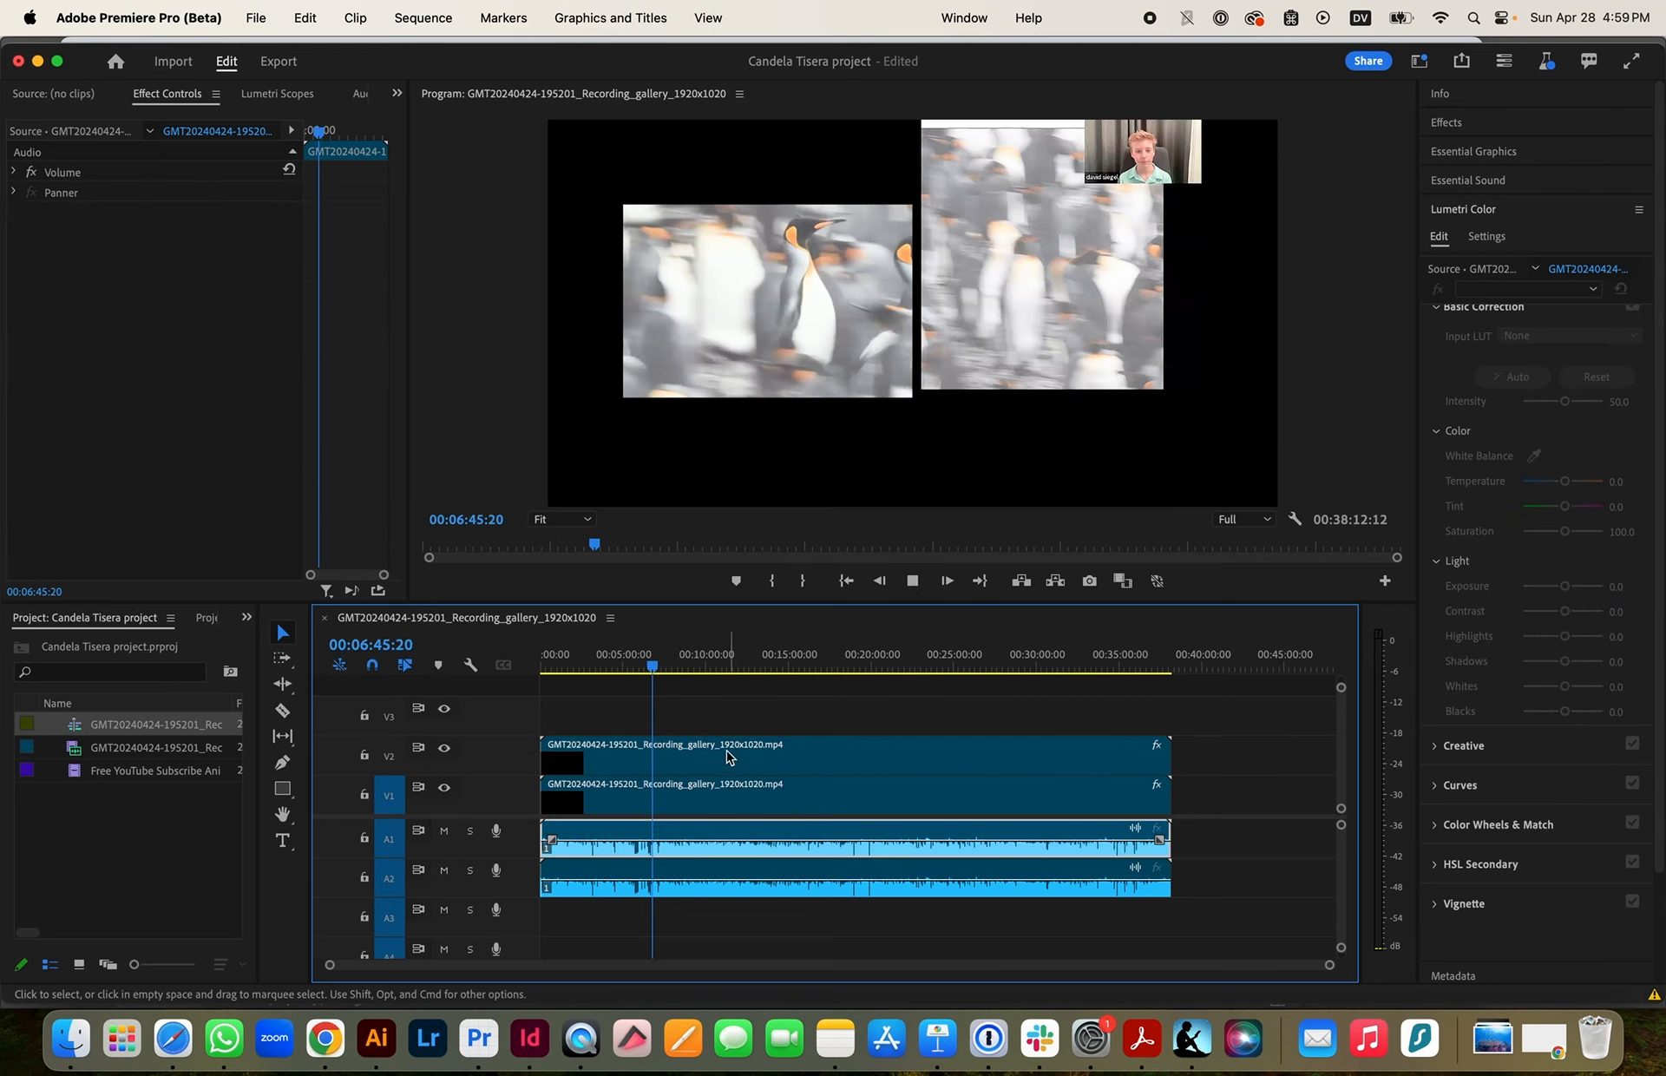
{"action": "left_click", "coordinate": [610, 657]}
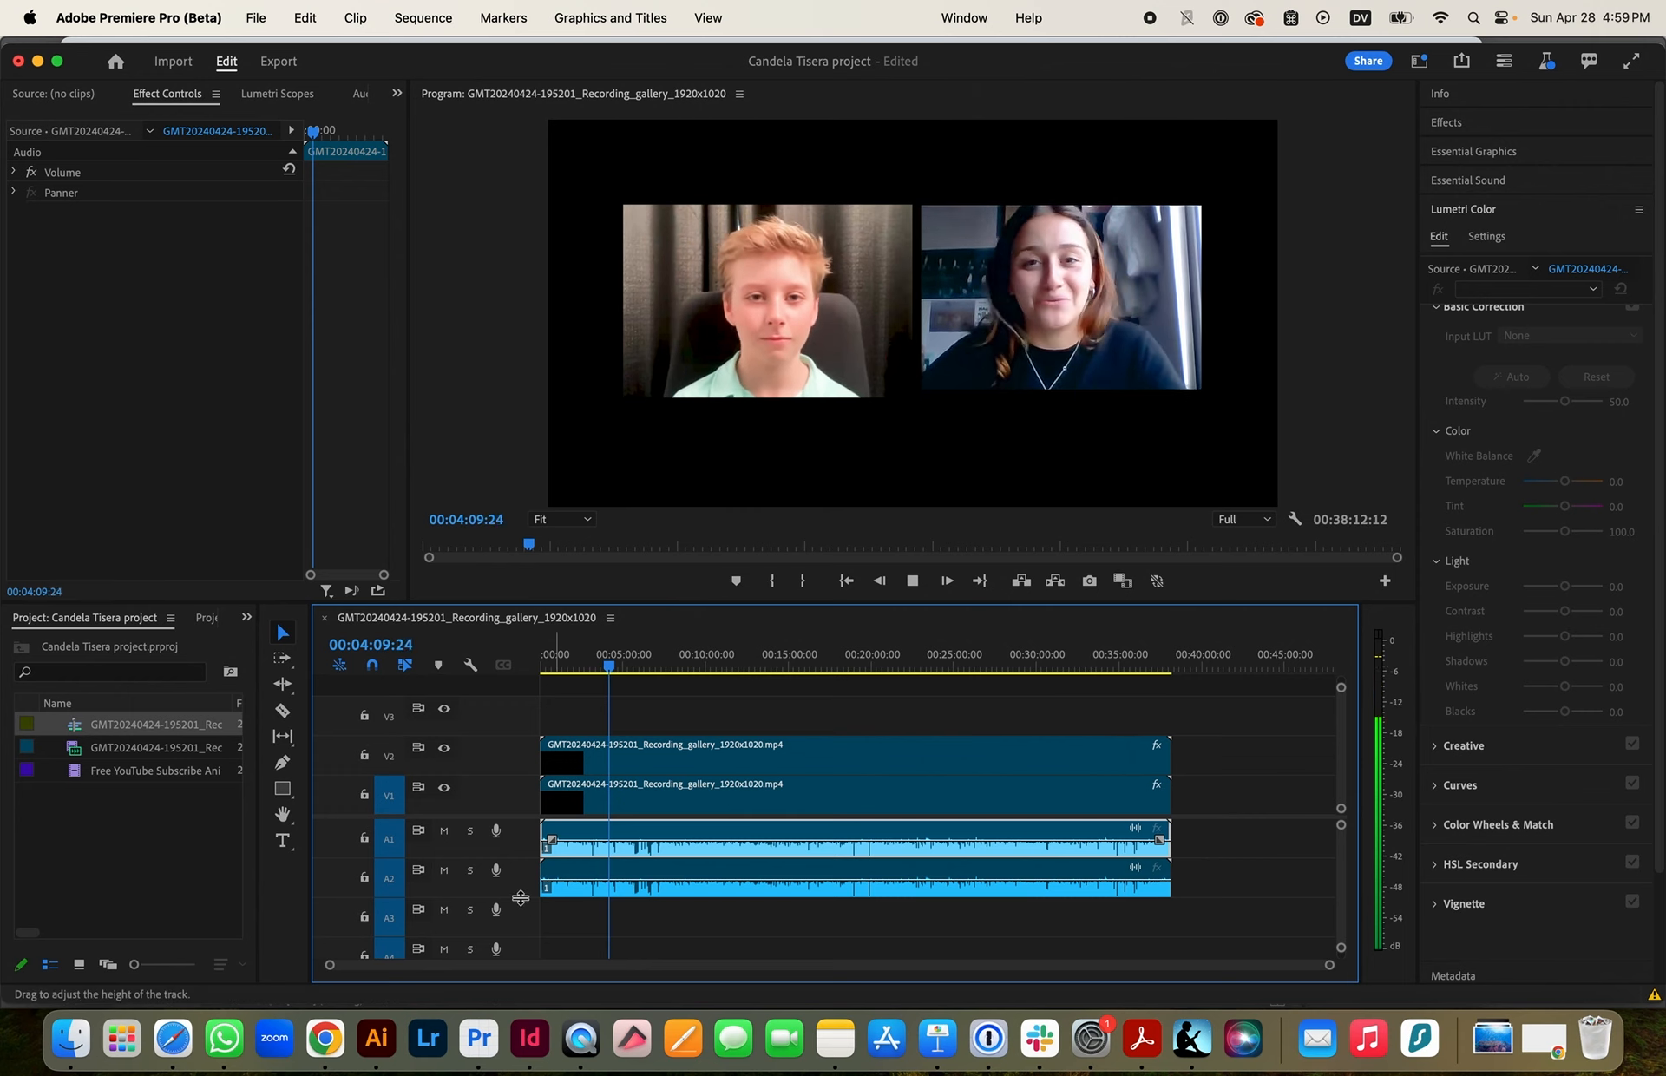
{"action": "left_click_drag", "start_coordinate": [520, 897], "coordinate": [520, 916]}
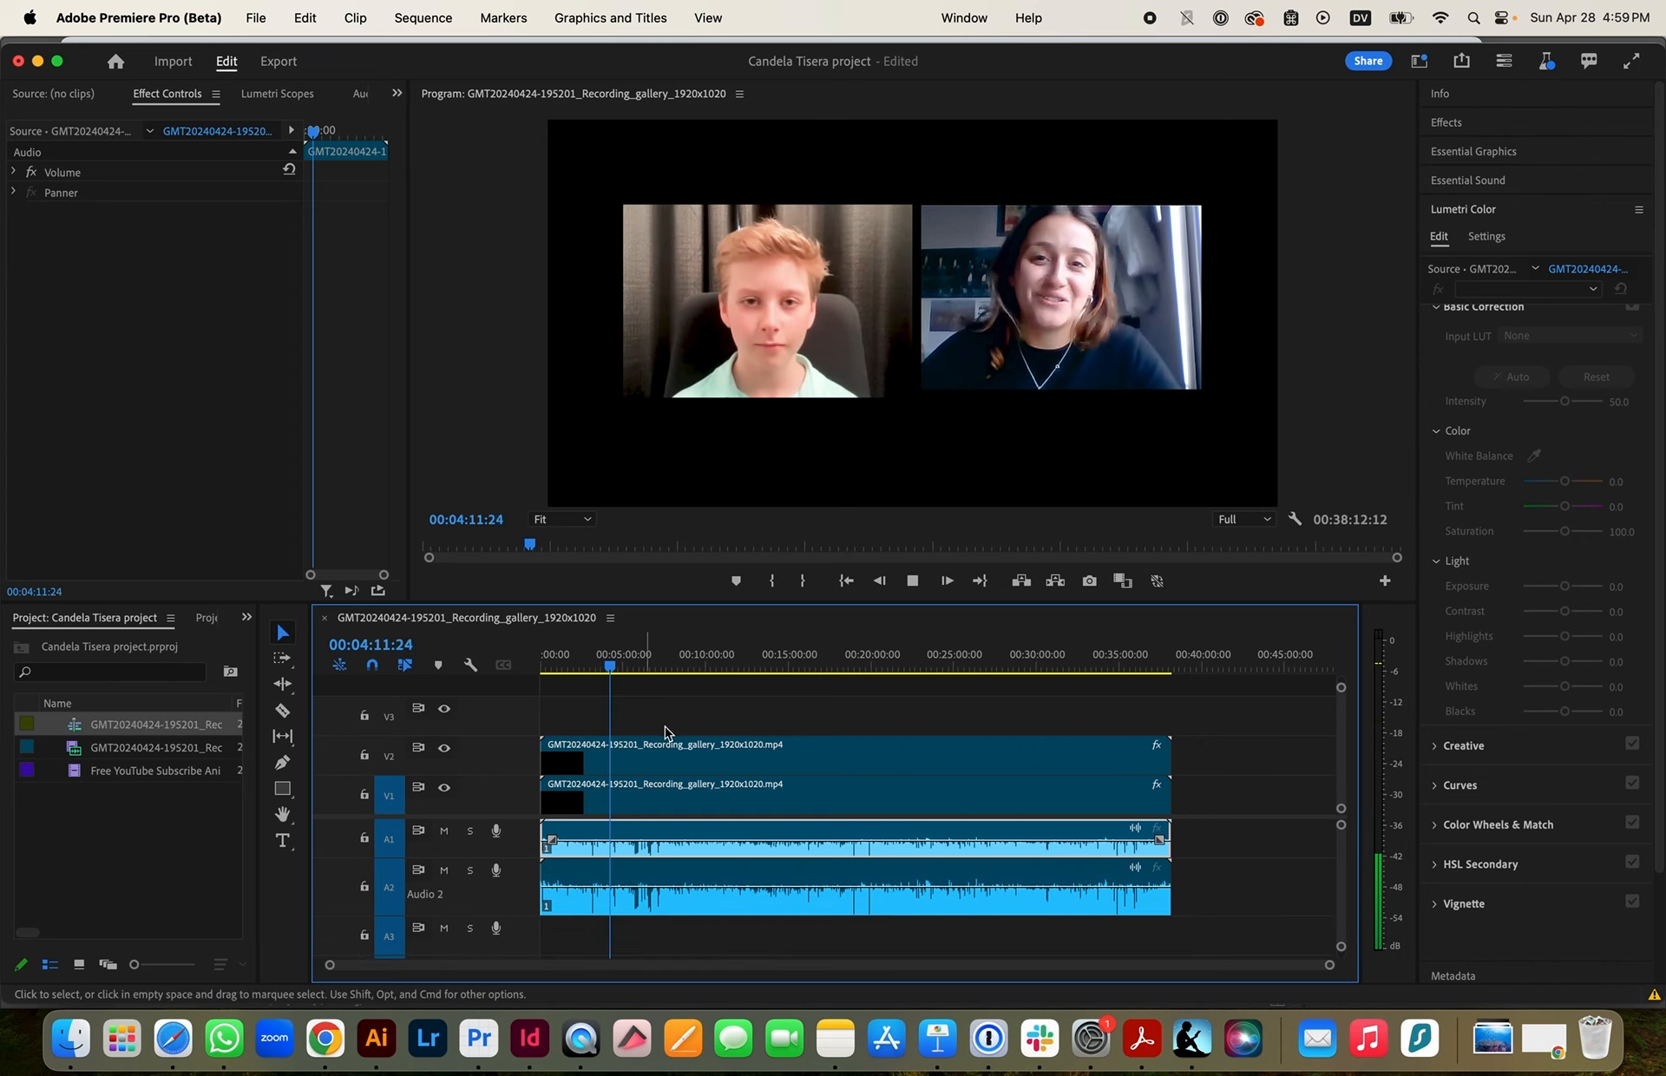
Play short passages at about 00:06:00 and 00:03:50 to compare the two speakers' audio levels
{"action": "left_click", "coordinate": [640, 668]}
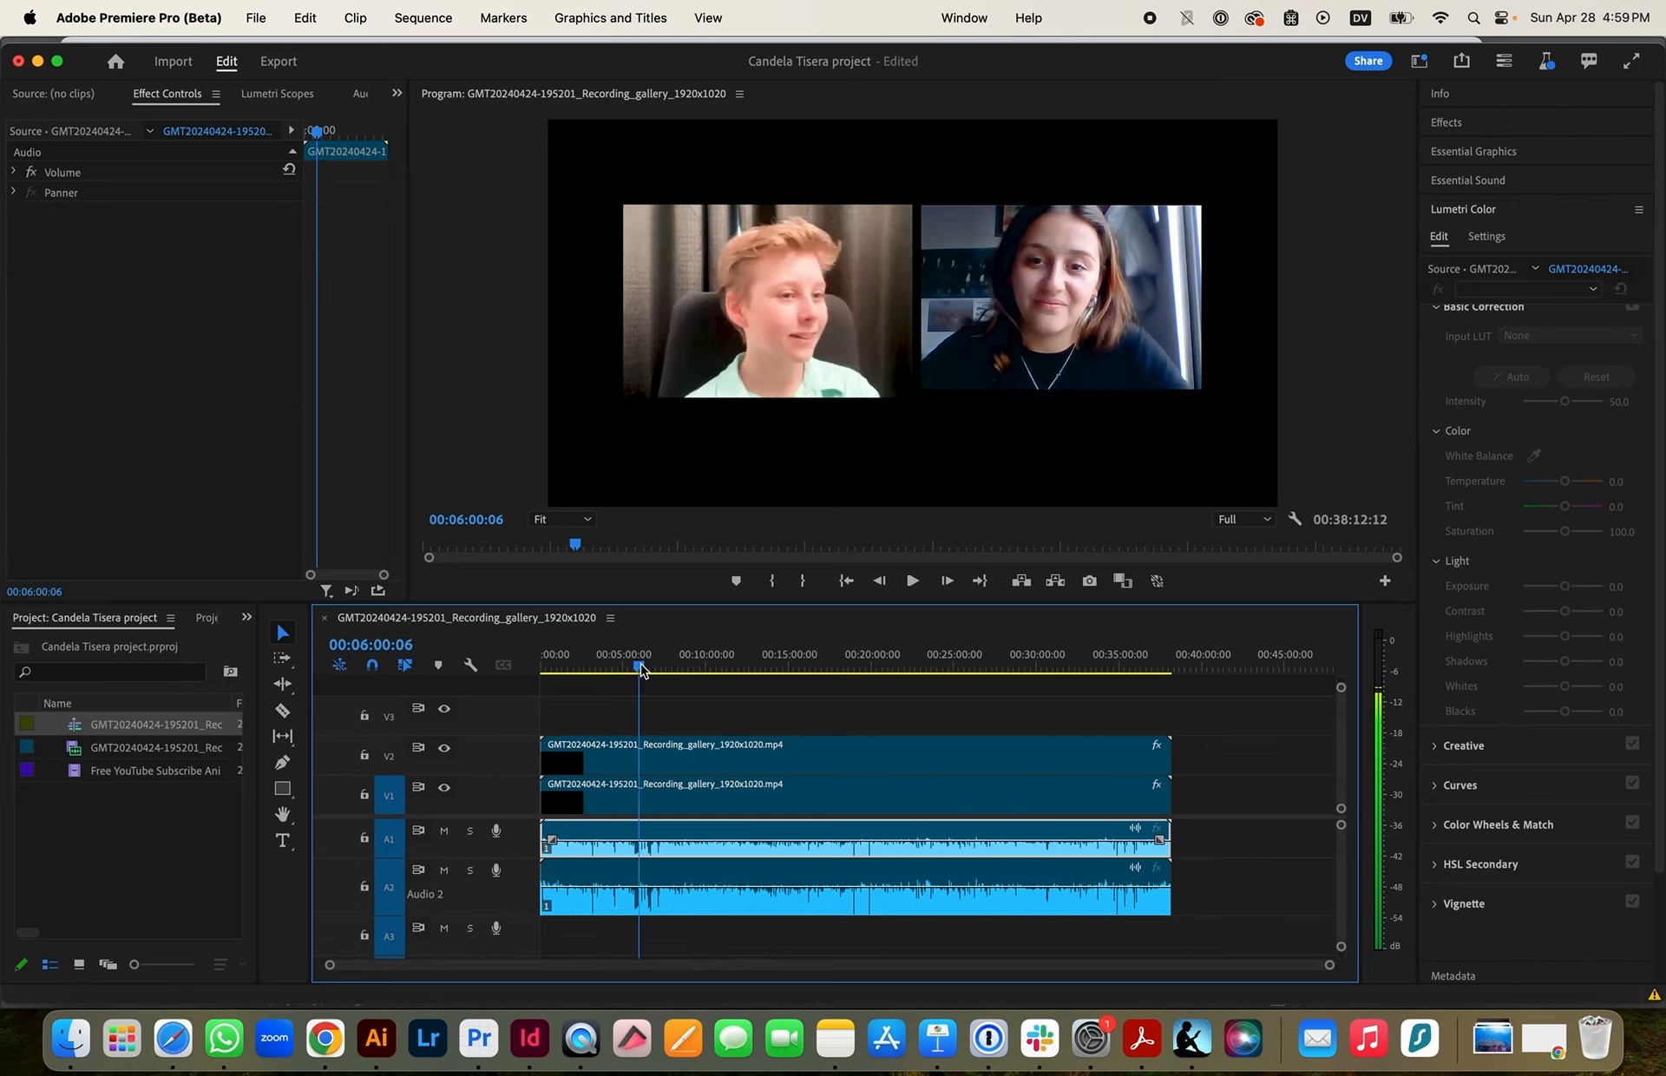
{"action": "left_click", "coordinate": [638, 664]}
{"action": "key", "text": "space"}
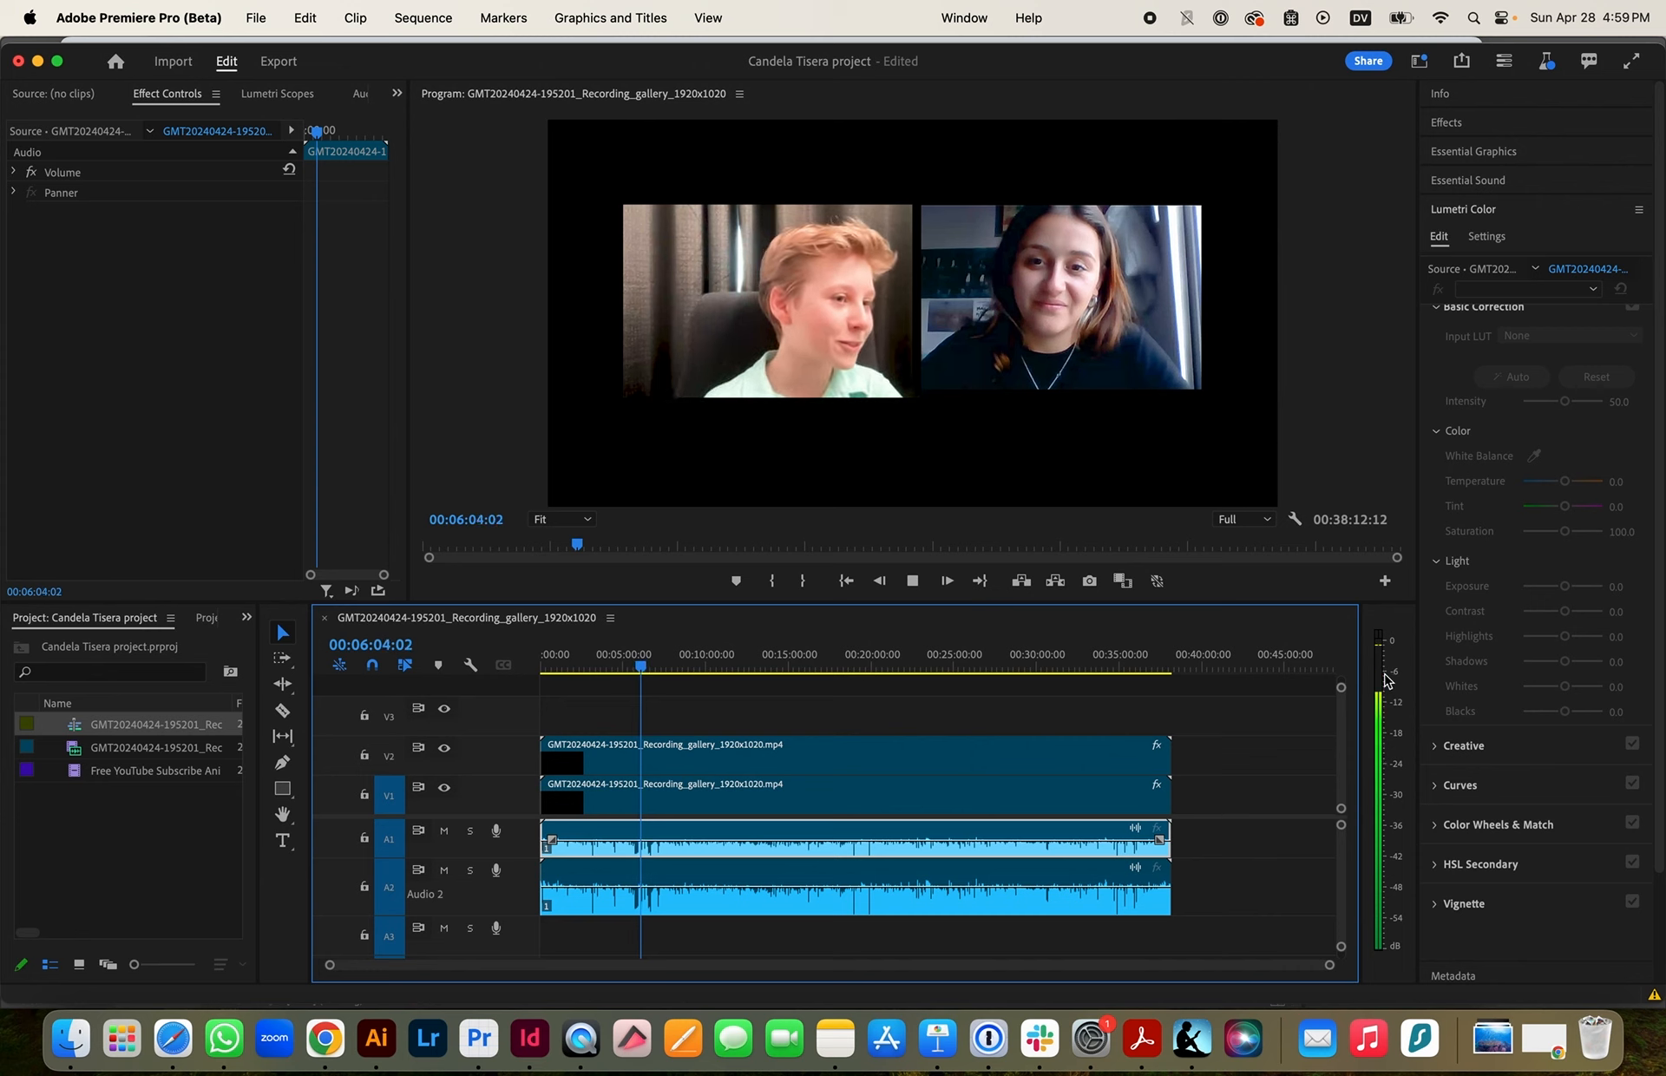
{"action": "key", "text": "space"}
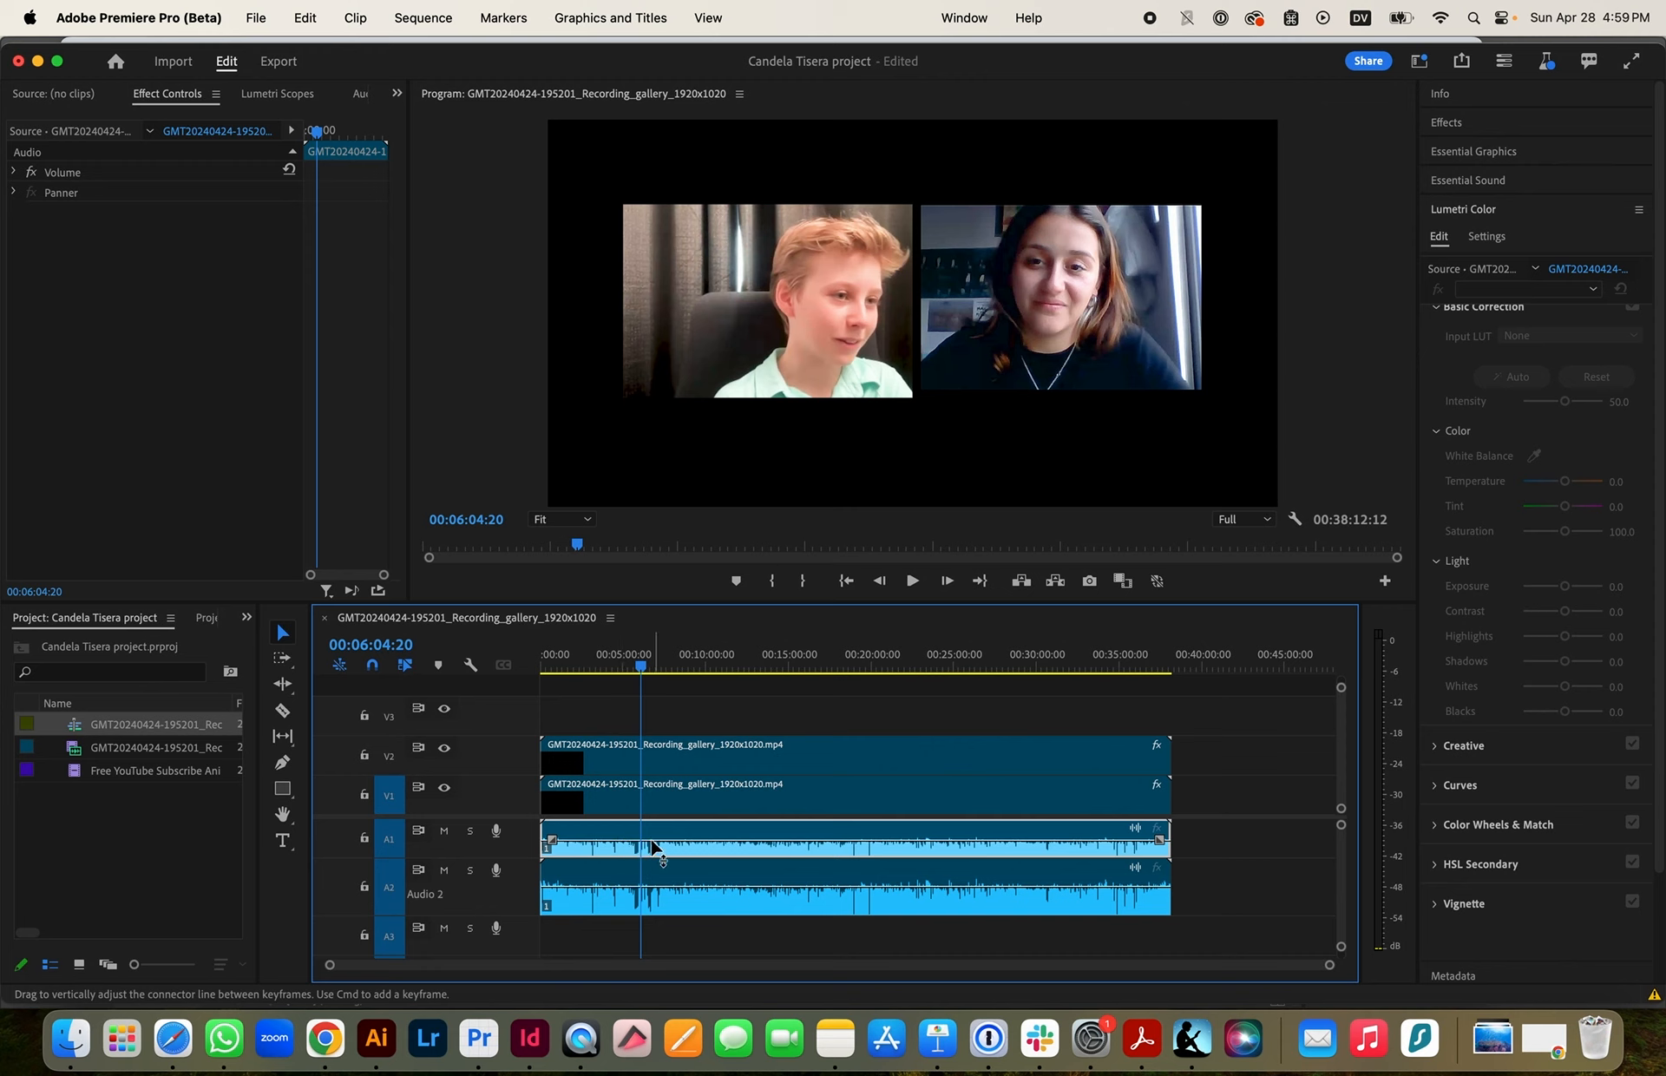
{"action": "left_click", "coordinate": [604, 667]}
{"action": "key", "text": "space"}
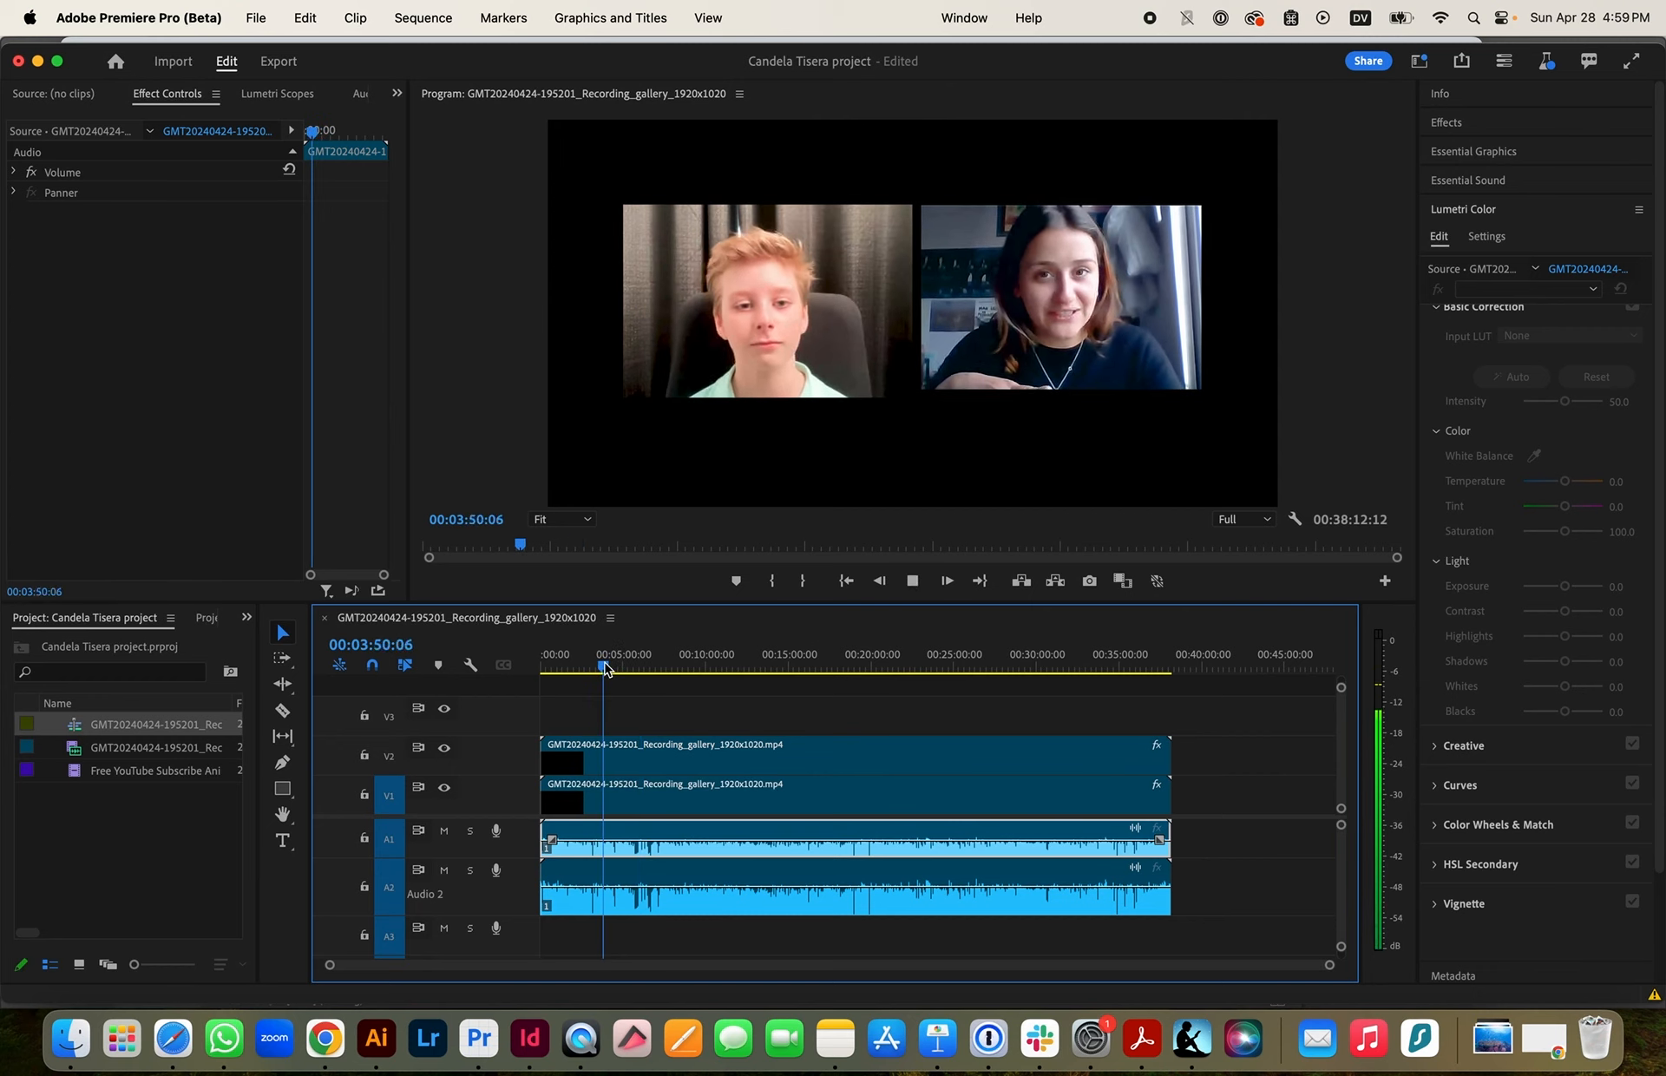
{"action": "key", "text": "space"}
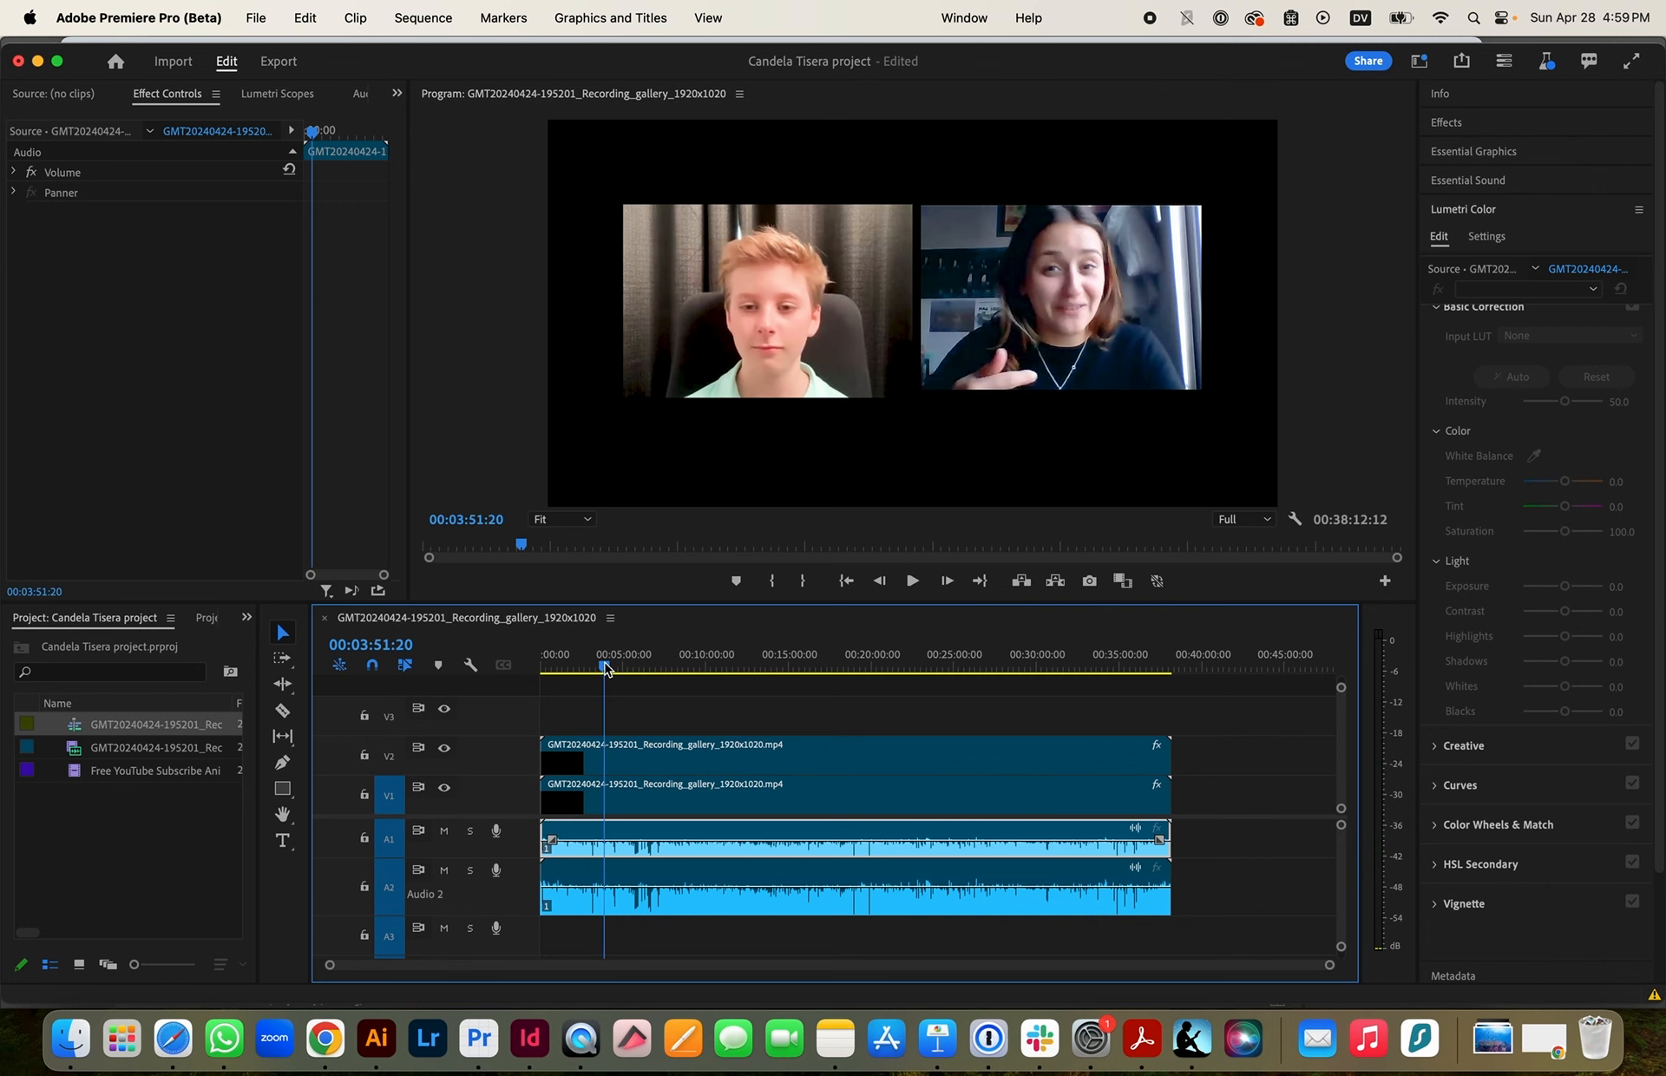
Switch to Finder to examine the separate1.m4a and separate2.m4a audio recordings, and return to Premiere Pro
{"action": "left_click", "coordinate": [74, 1050]}
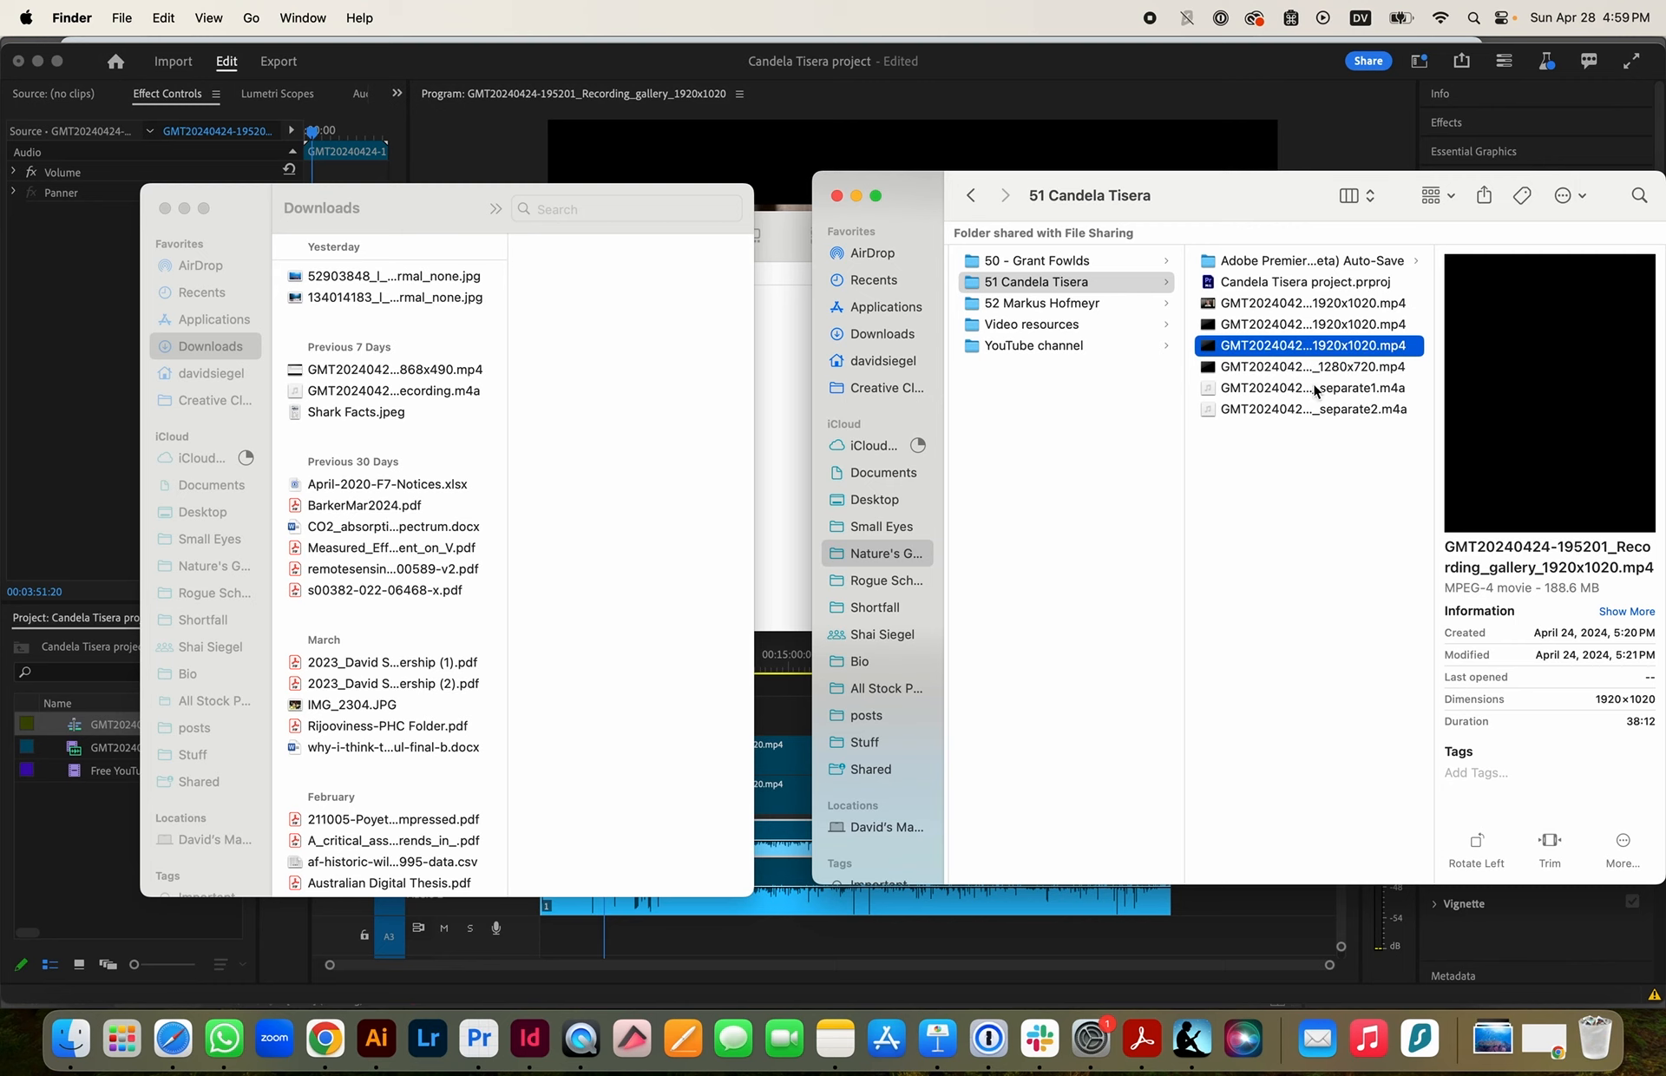
{"action": "left_click", "coordinate": [1315, 391]}
{"action": "left_click", "coordinate": [1288, 412]}
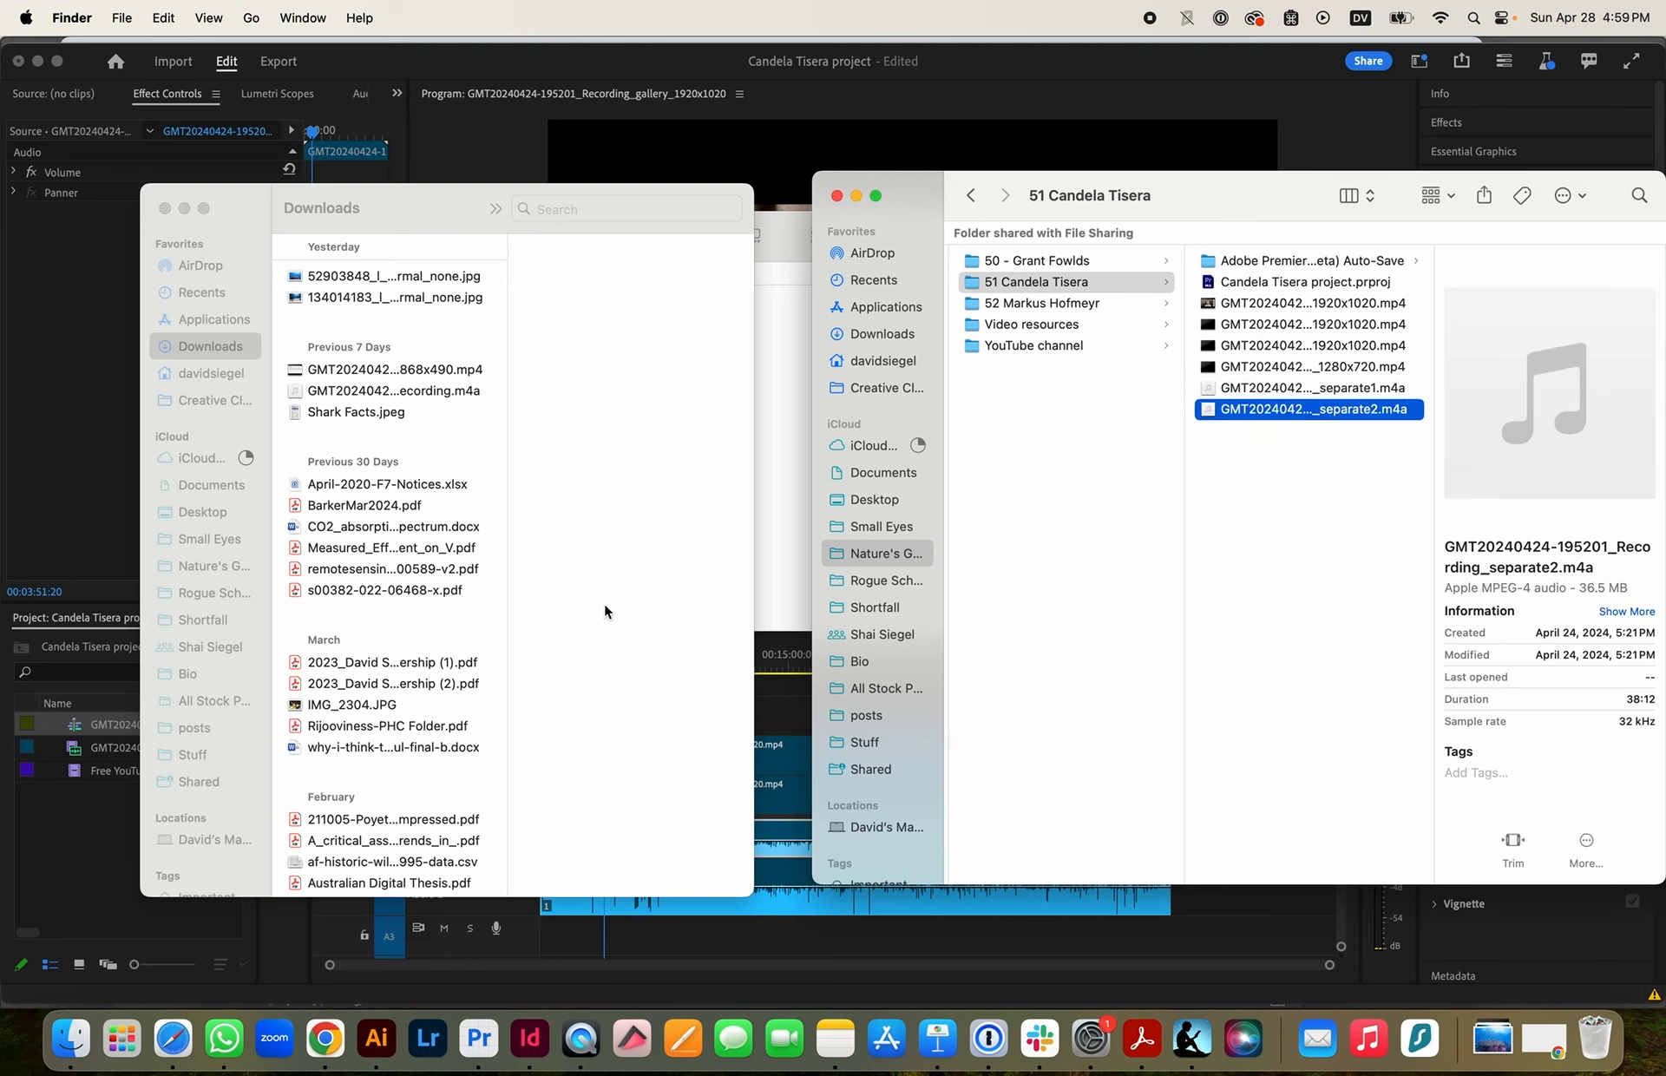
{"action": "left_click", "coordinate": [119, 800]}
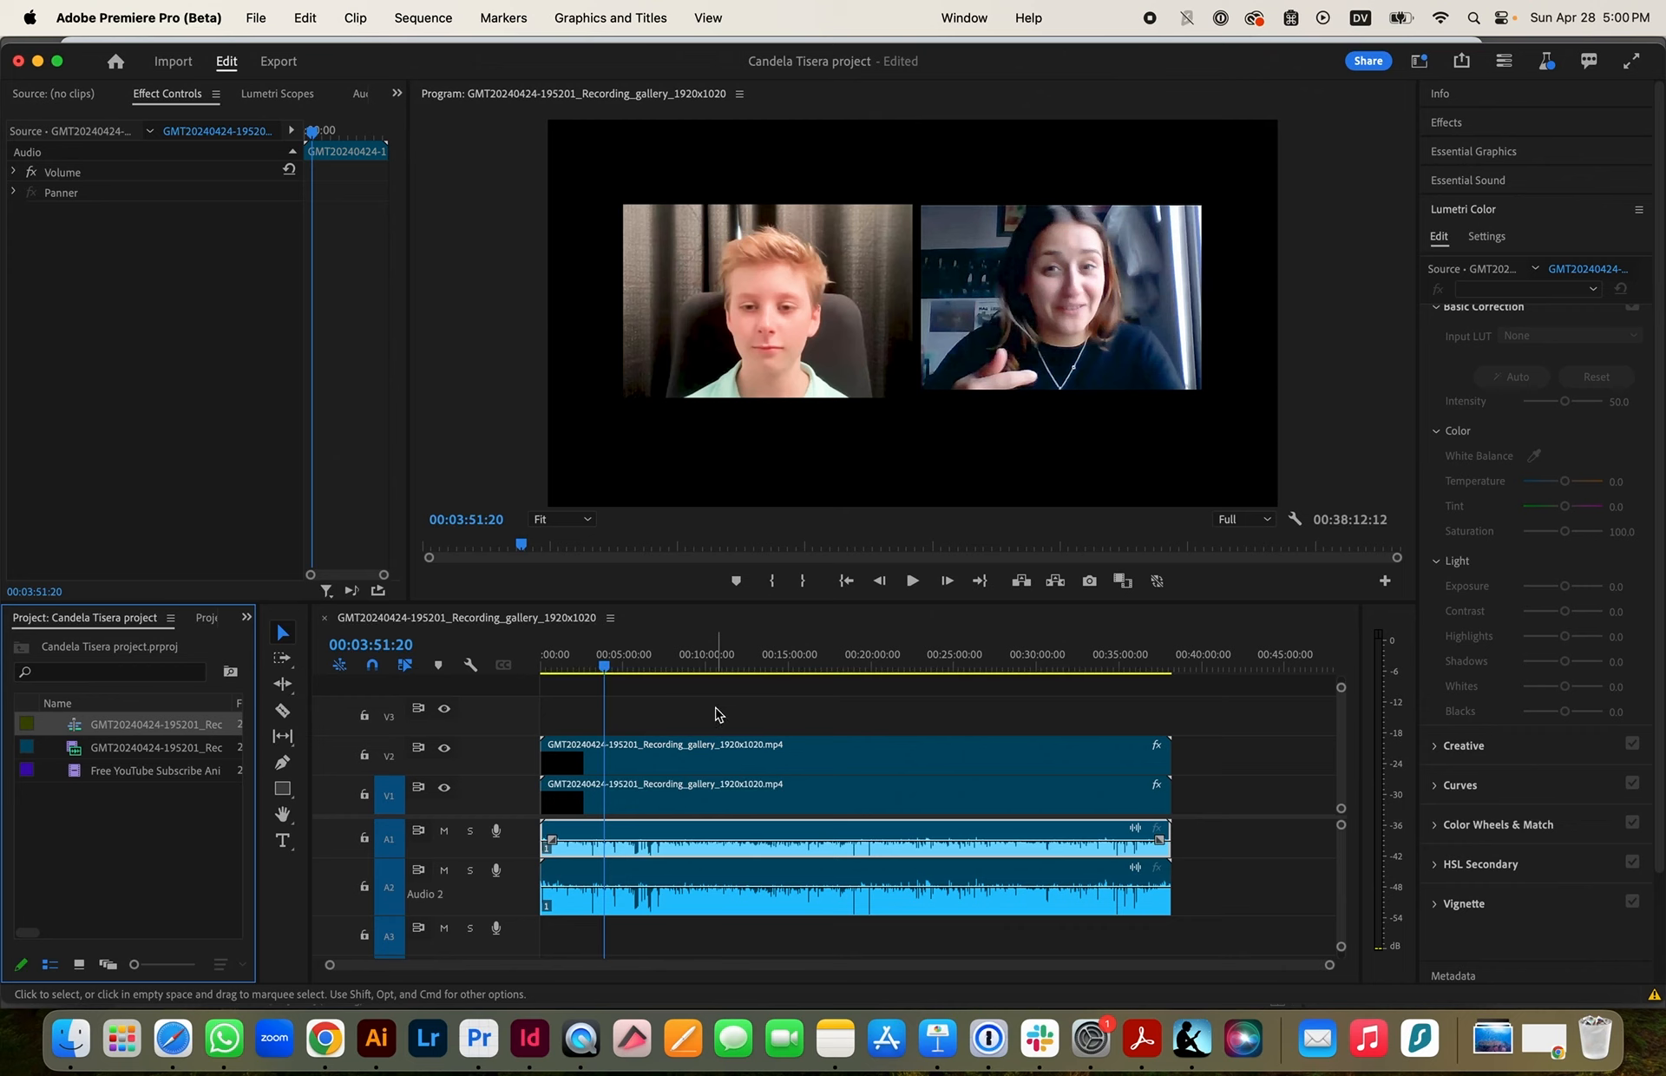
Split all video and audio clips at 00:06:41:12, where the gallery view changes to the shared screen
{"action": "left_click", "coordinate": [722, 666]}
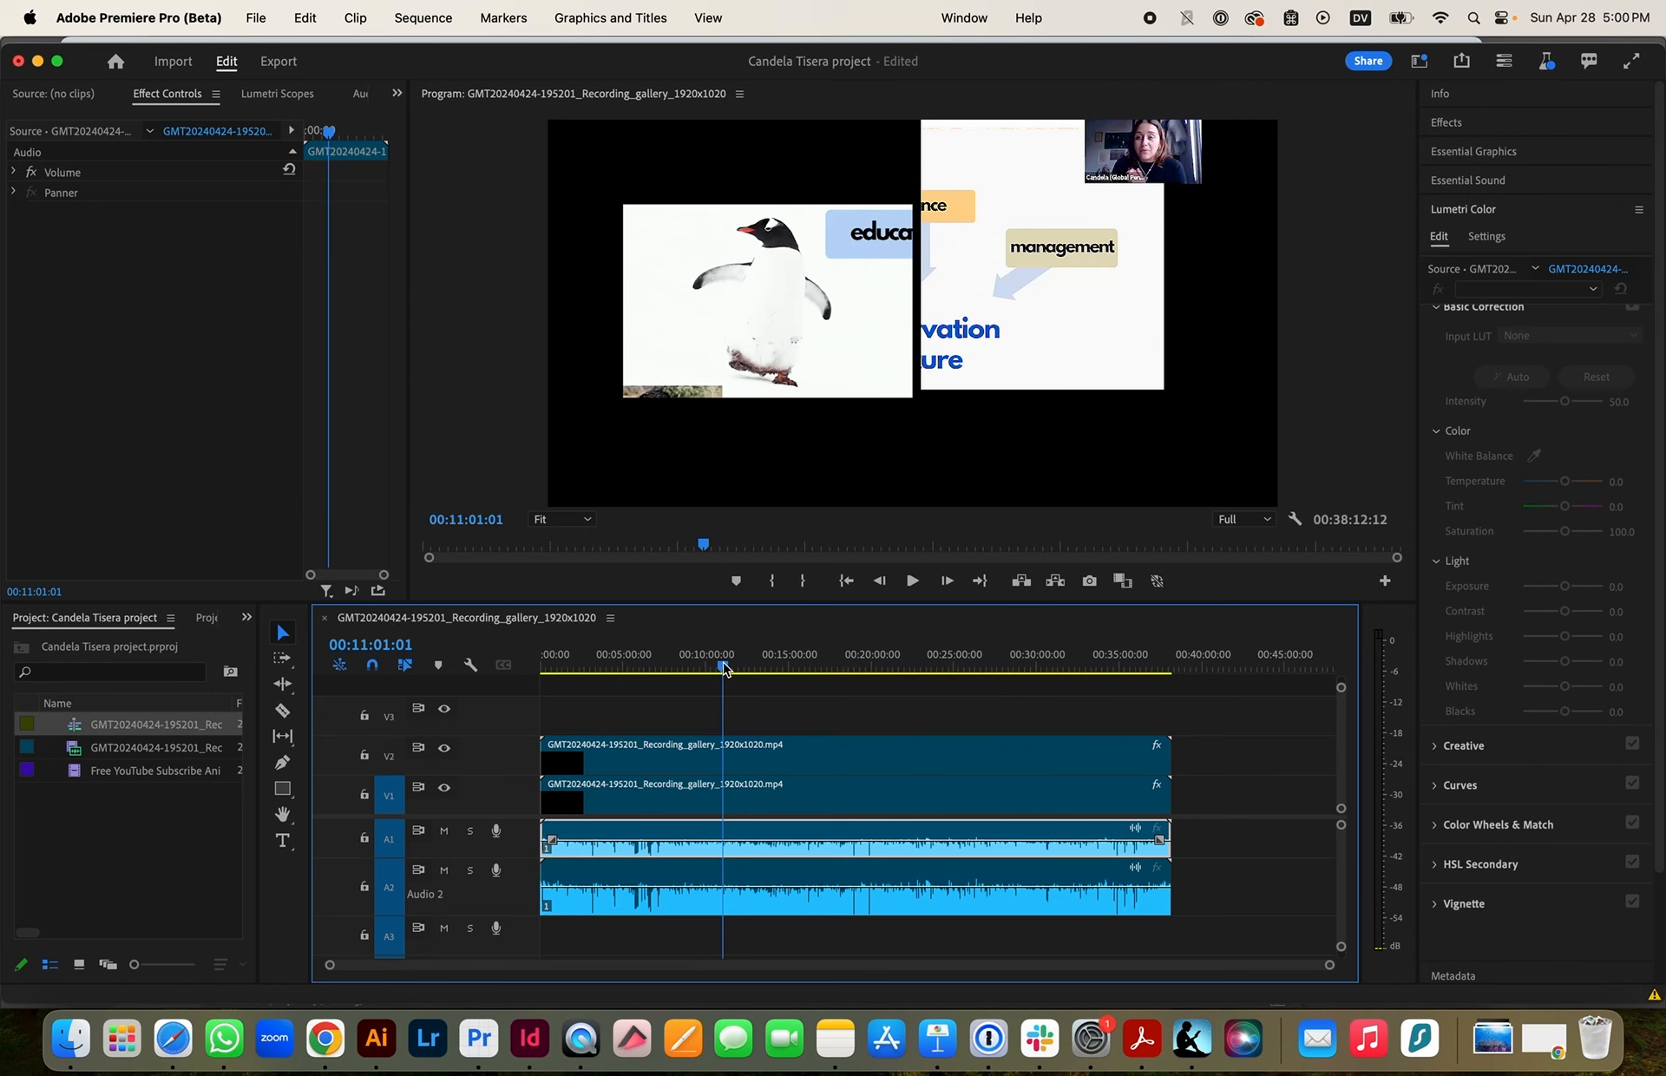
{"action": "left_click", "coordinate": [630, 666]}
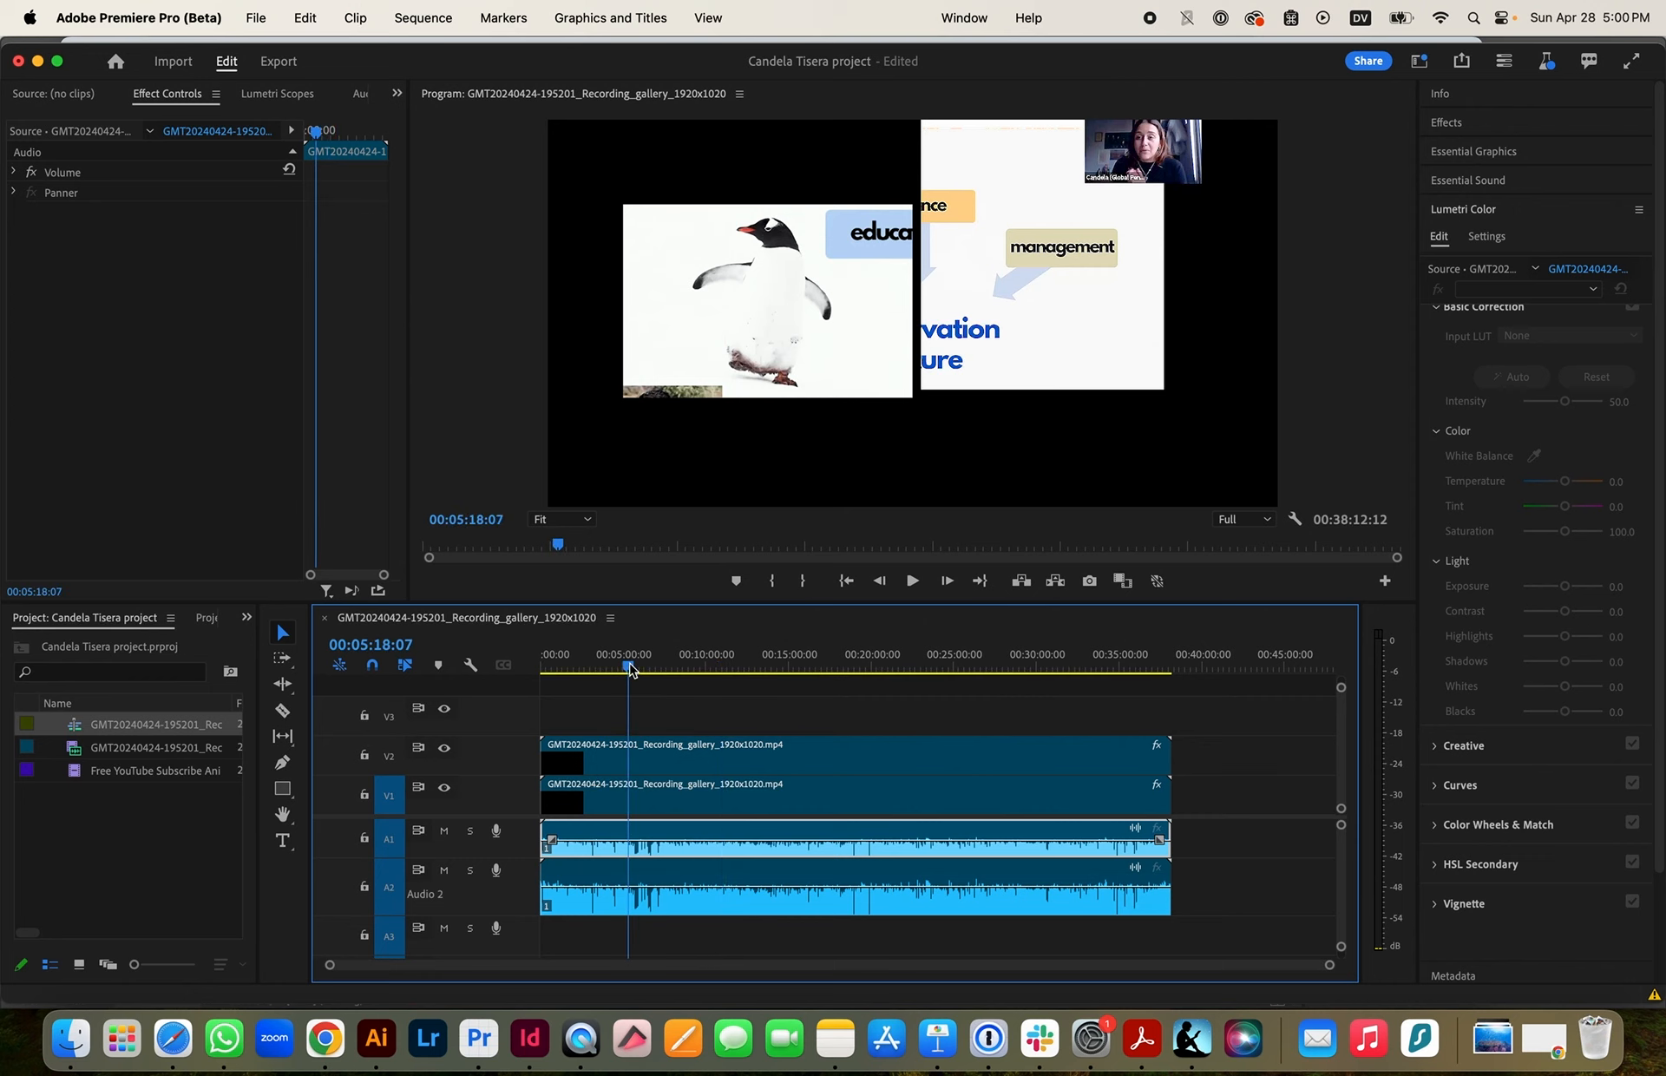
{"action": "left_click_drag", "start_coordinate": [630, 668], "coordinate": [654, 670]}
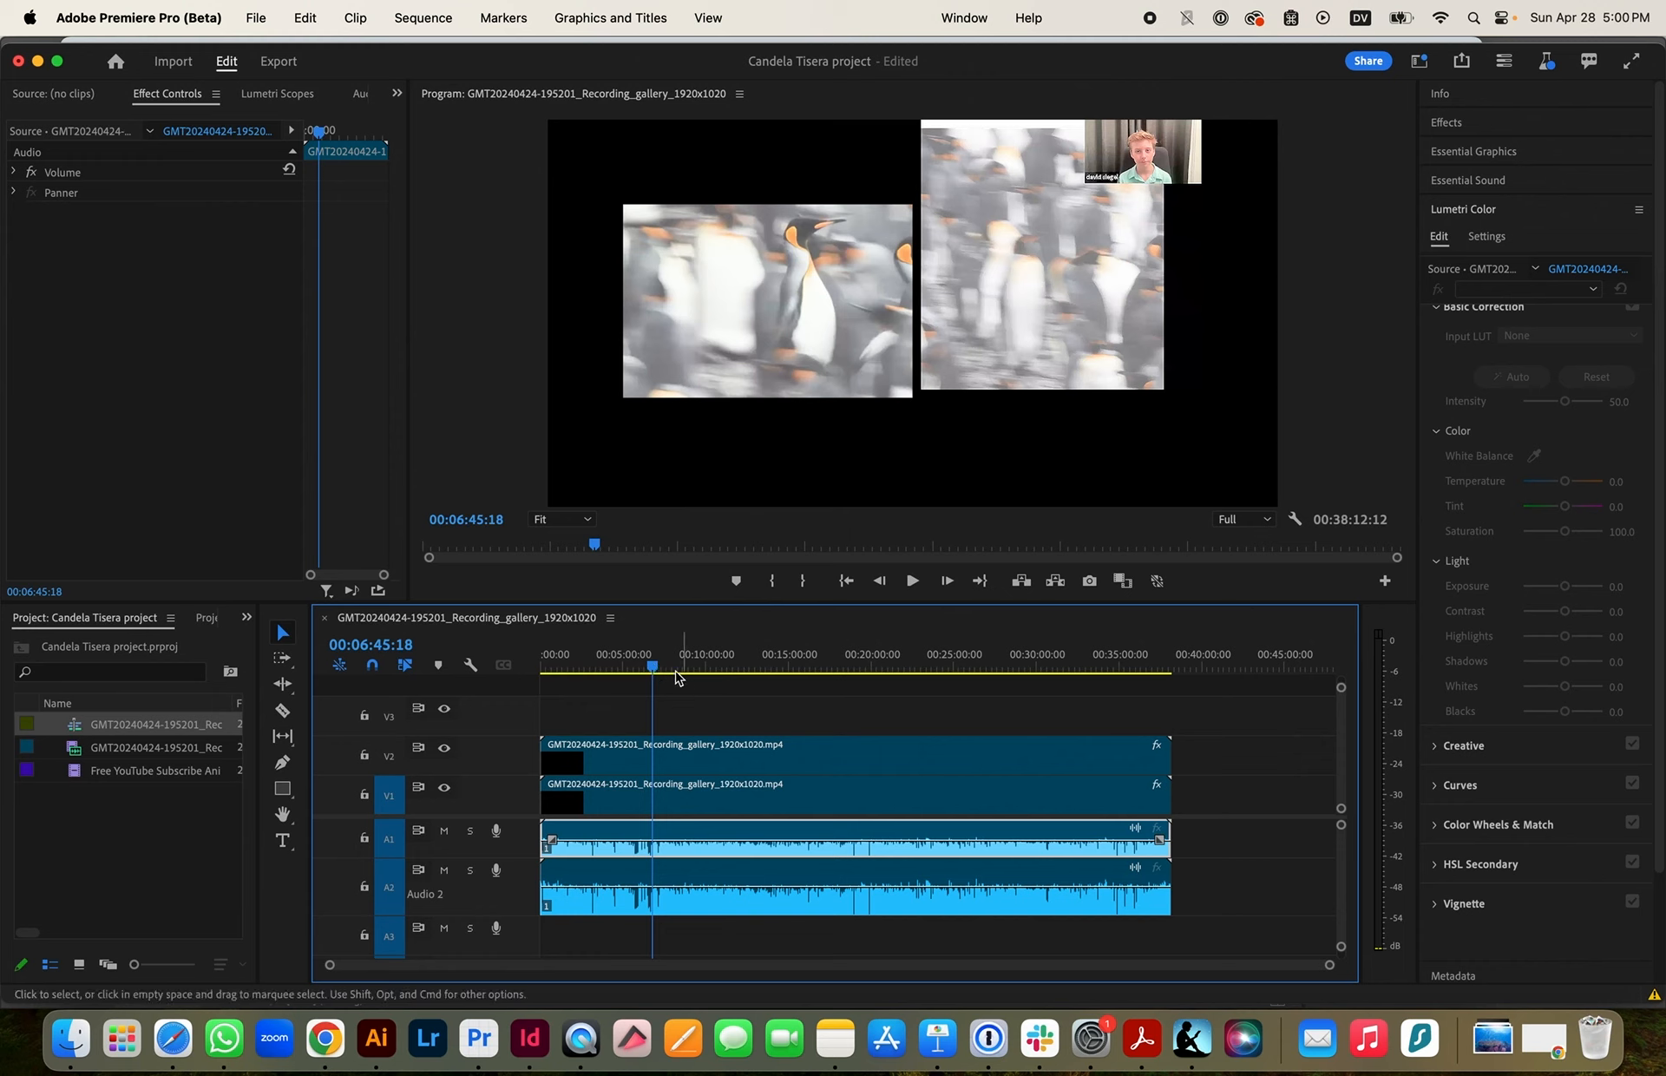
{"action": "left_click", "coordinate": [648, 669]}
{"action": "left_click_drag", "start_coordinate": [648, 668], "coordinate": [652, 670]}
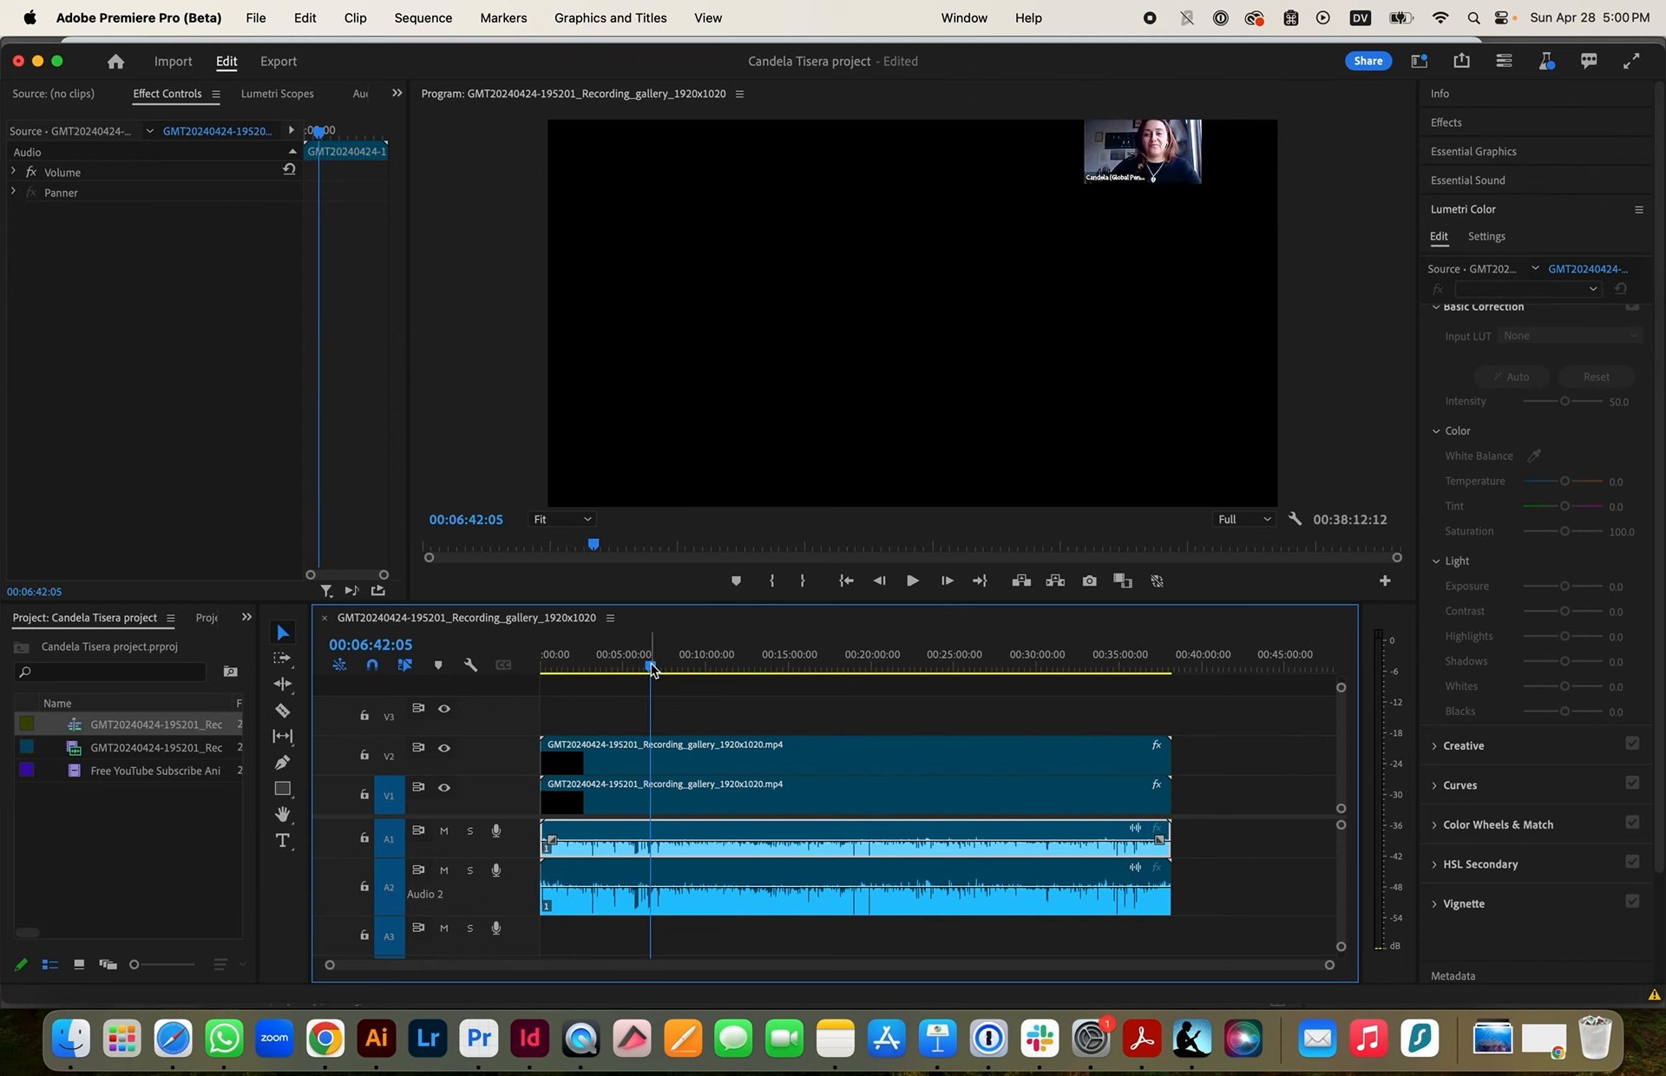
{"action": "left_click", "coordinate": [651, 668]}
{"action": "left_click_drag", "start_coordinate": [762, 869], "coordinate": [764, 875]}
{"action": "key", "text": "super+k"}
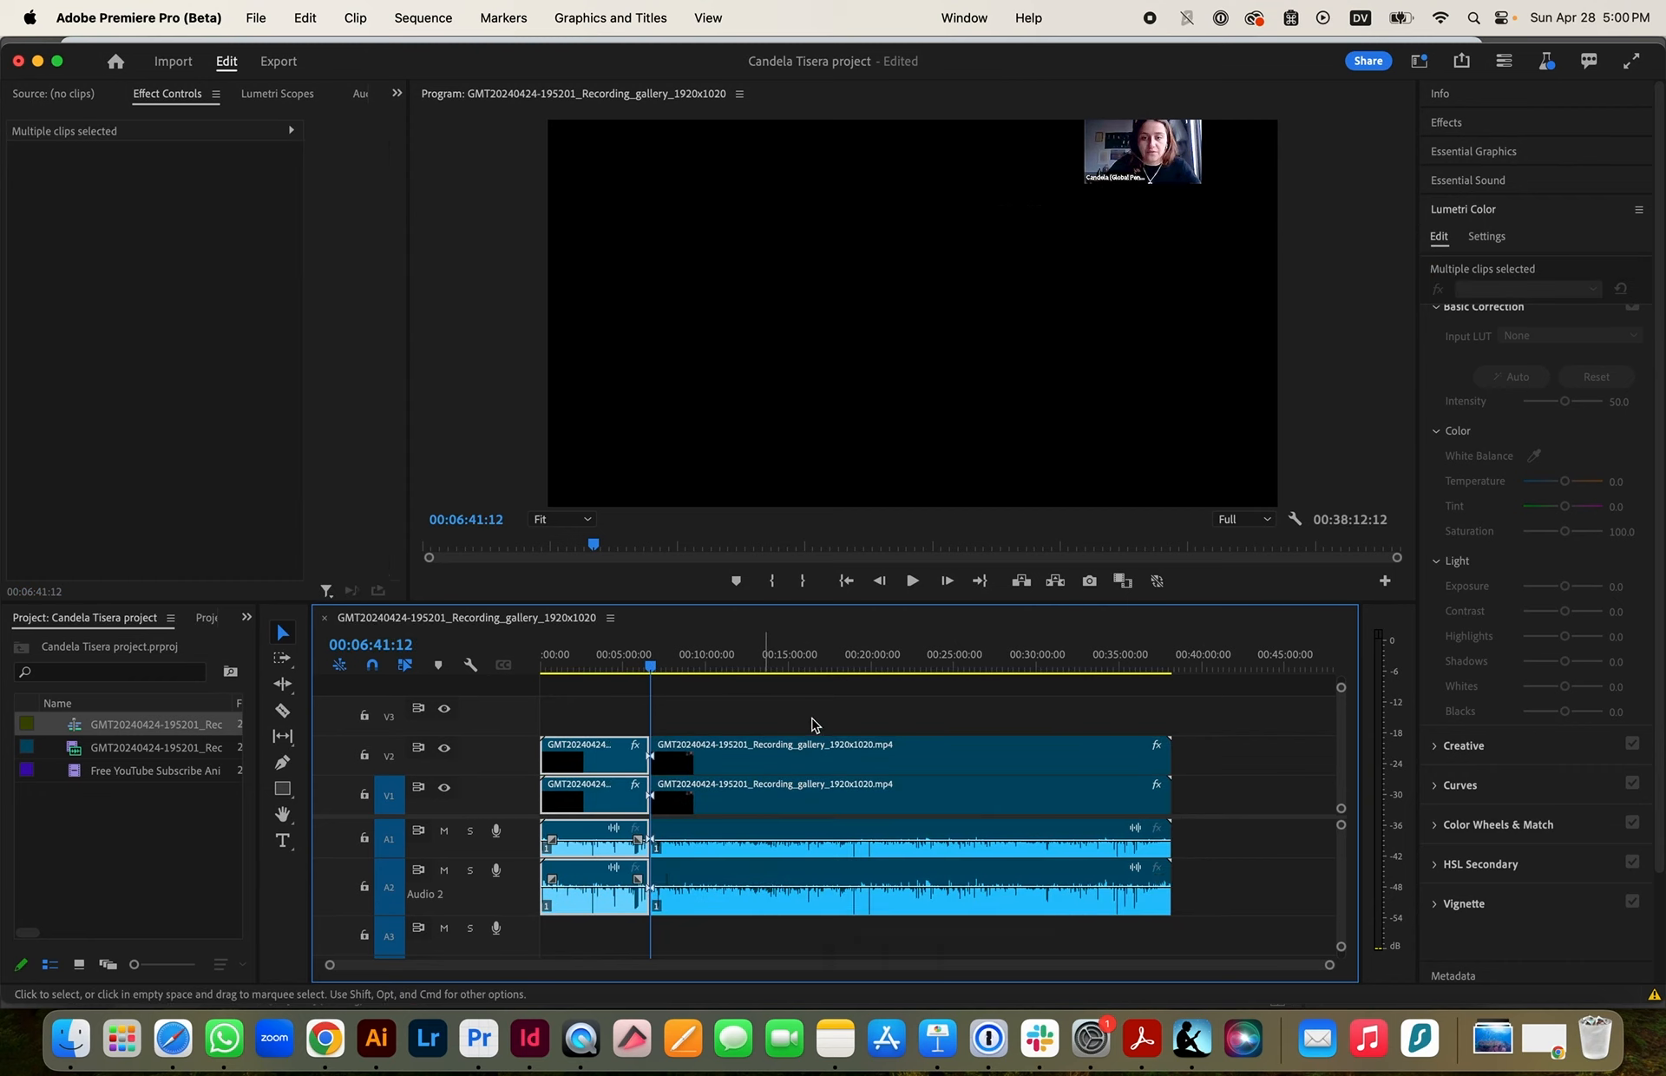
Review the footage at about 00:26:41, 00:23:15 and 00:03:01, and undo the split at 00:06:41:12
{"action": "left_click", "coordinate": [983, 668]}
{"action": "left_click", "coordinate": [984, 670]}
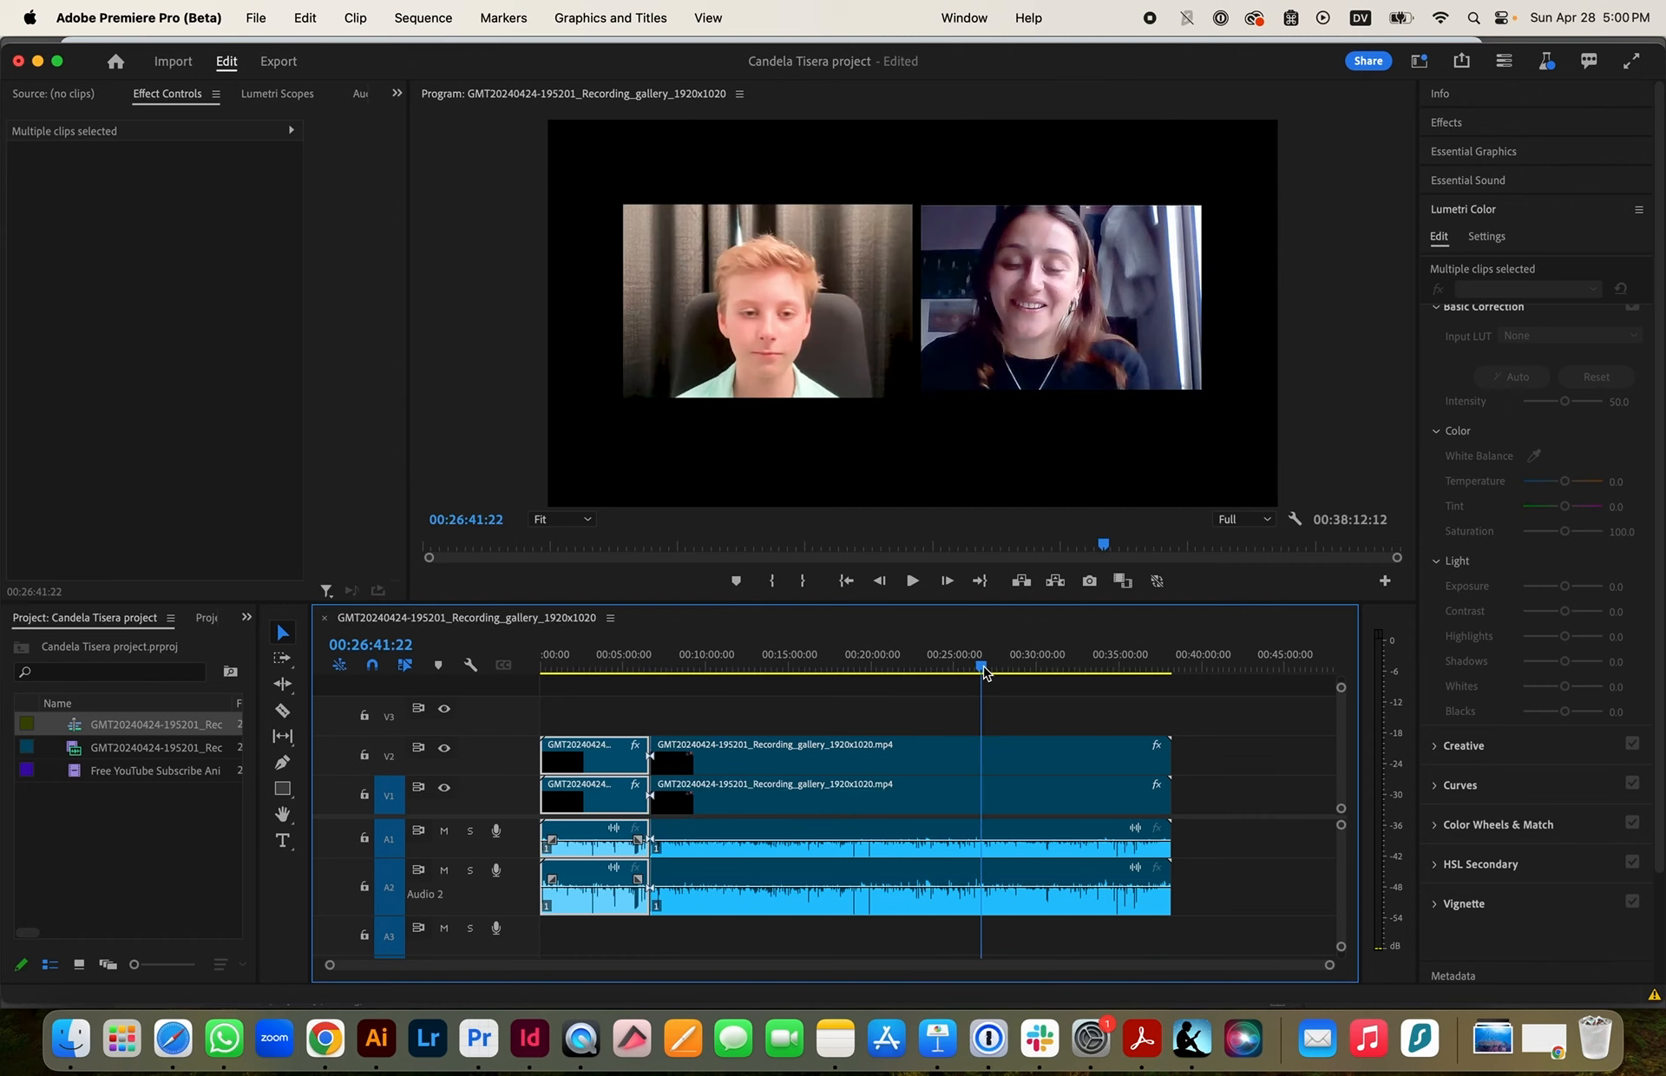
{"action": "left_click_drag", "start_coordinate": [984, 670], "coordinate": [929, 669]}
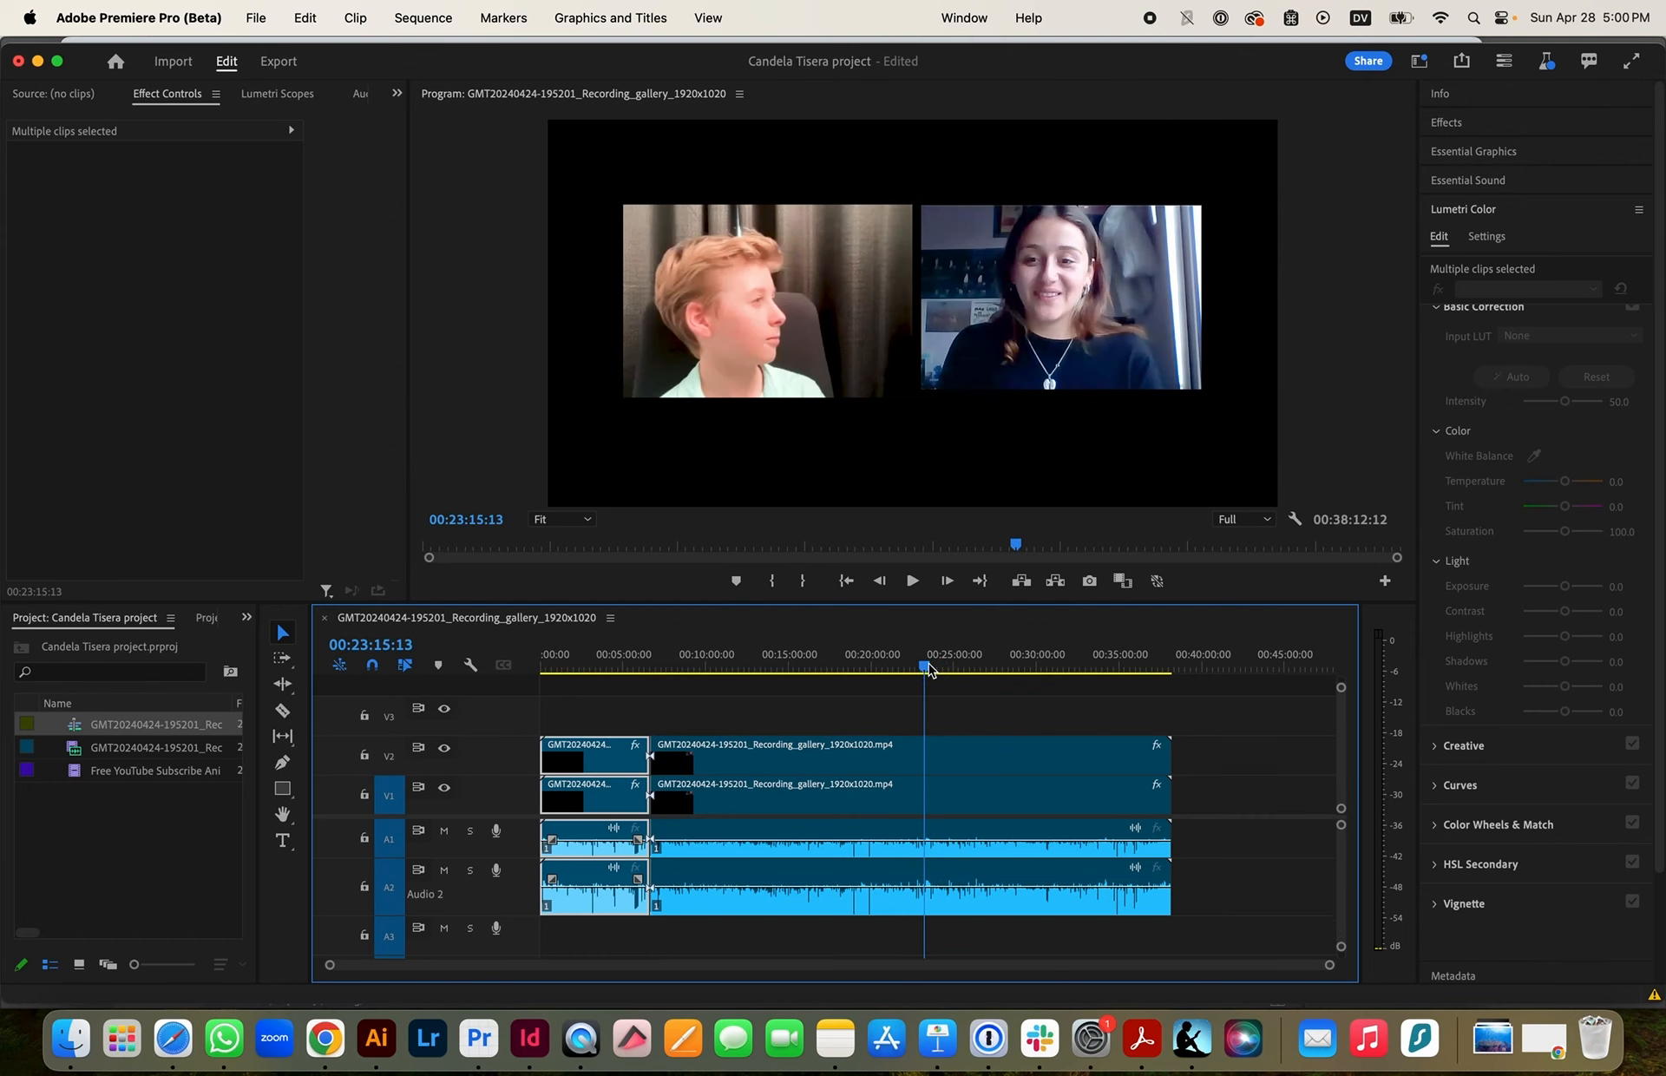
{"action": "left_click", "coordinate": [591, 668]}
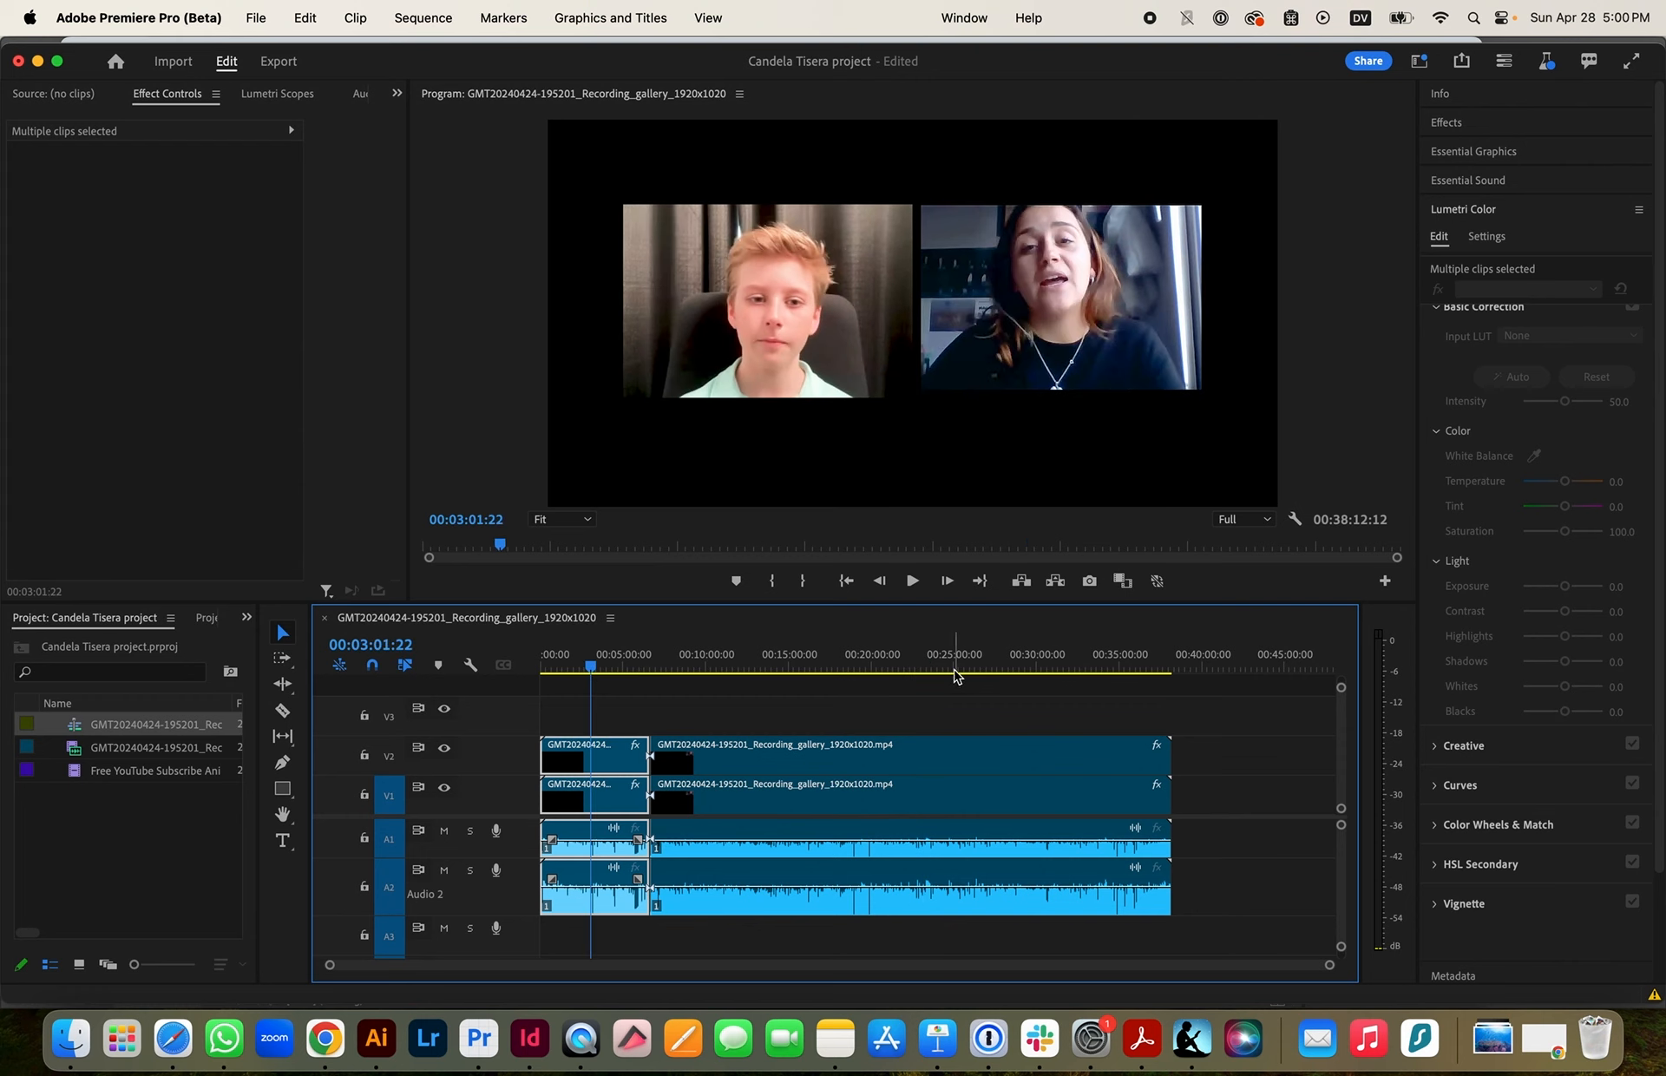
{"action": "left_click", "coordinate": [811, 751]}
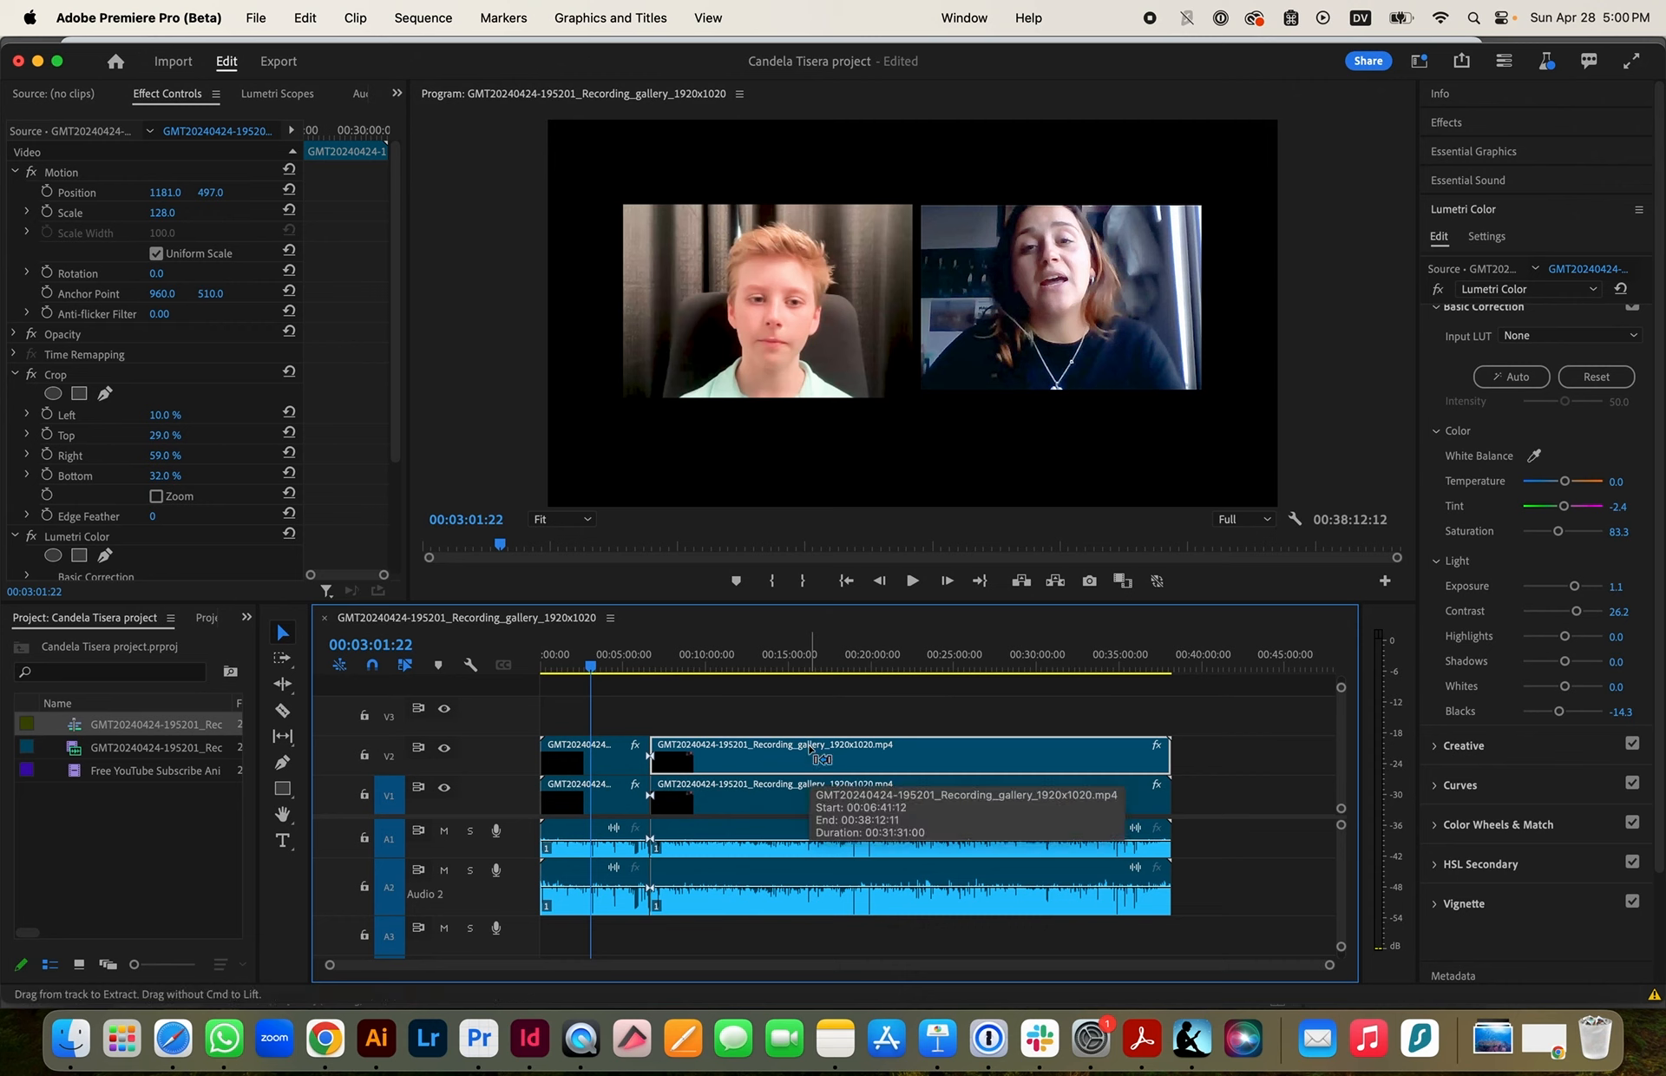
{"action": "key", "text": "super+z"}
Set the V2 clip's Lumetri saturation to 76.2 and check the look during playback, including at about 00:31:49
{"action": "left_click", "coordinate": [728, 754]}
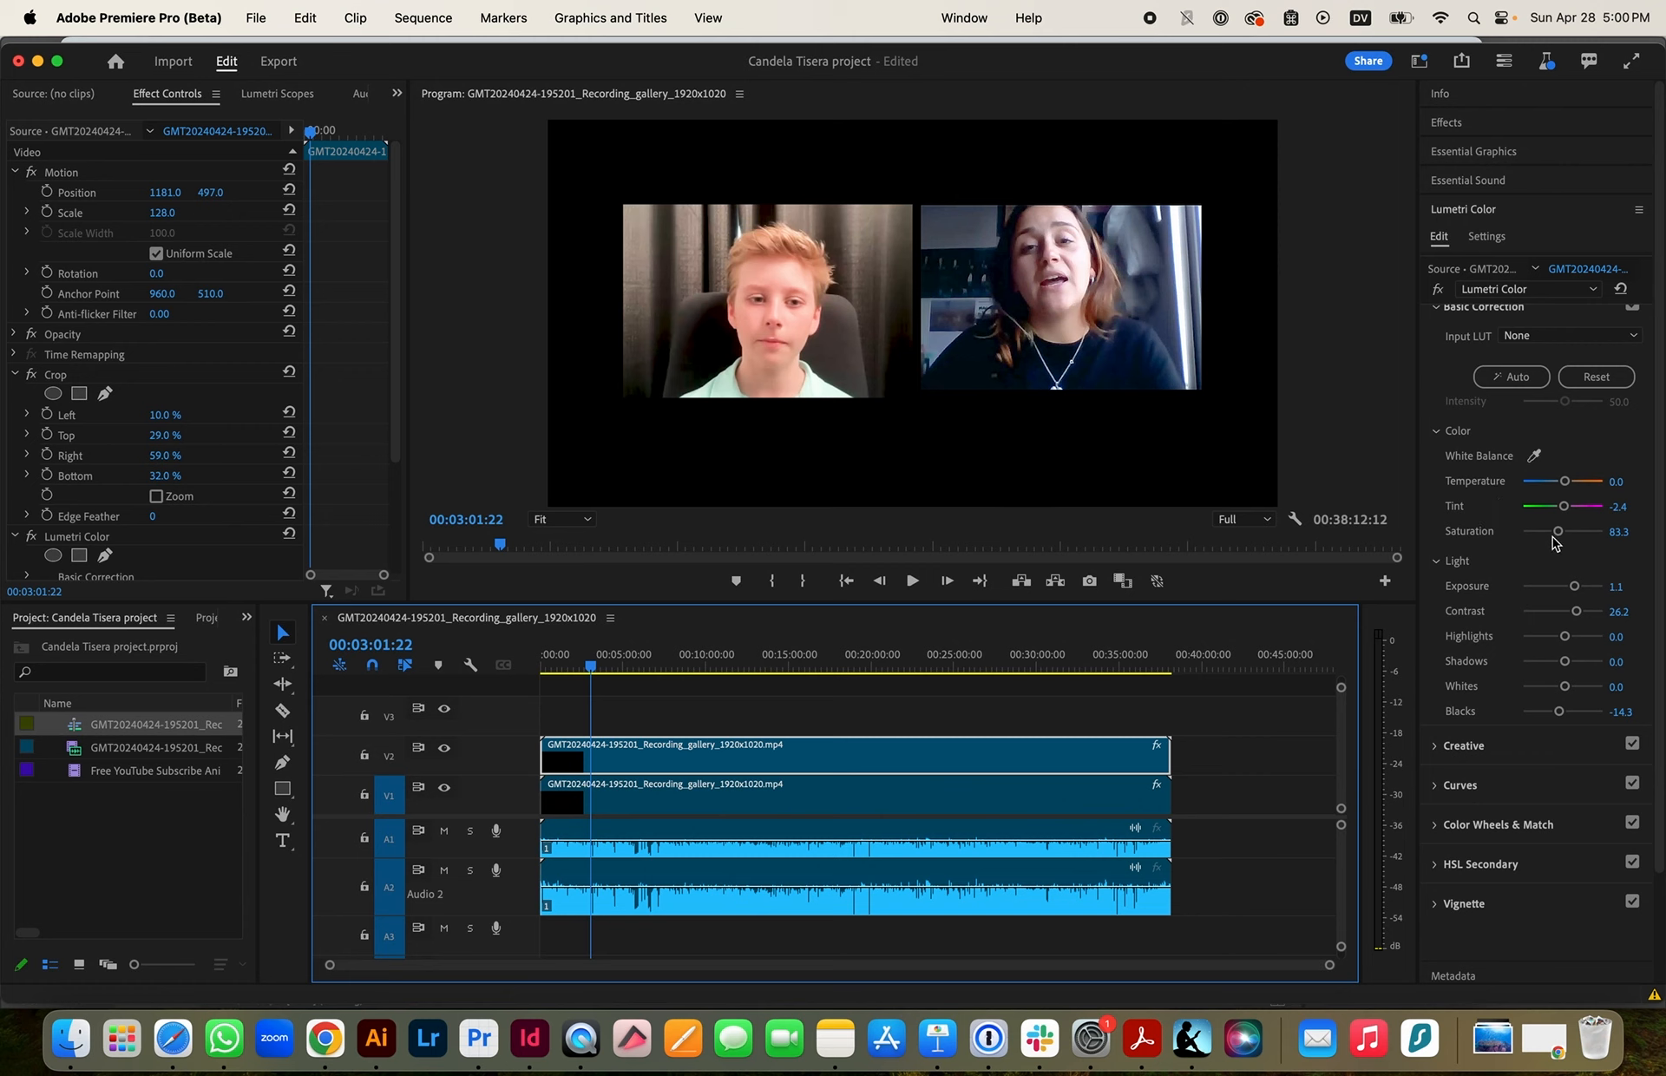
{"action": "left_click_drag", "start_coordinate": [1558, 531], "coordinate": [1559, 533]}
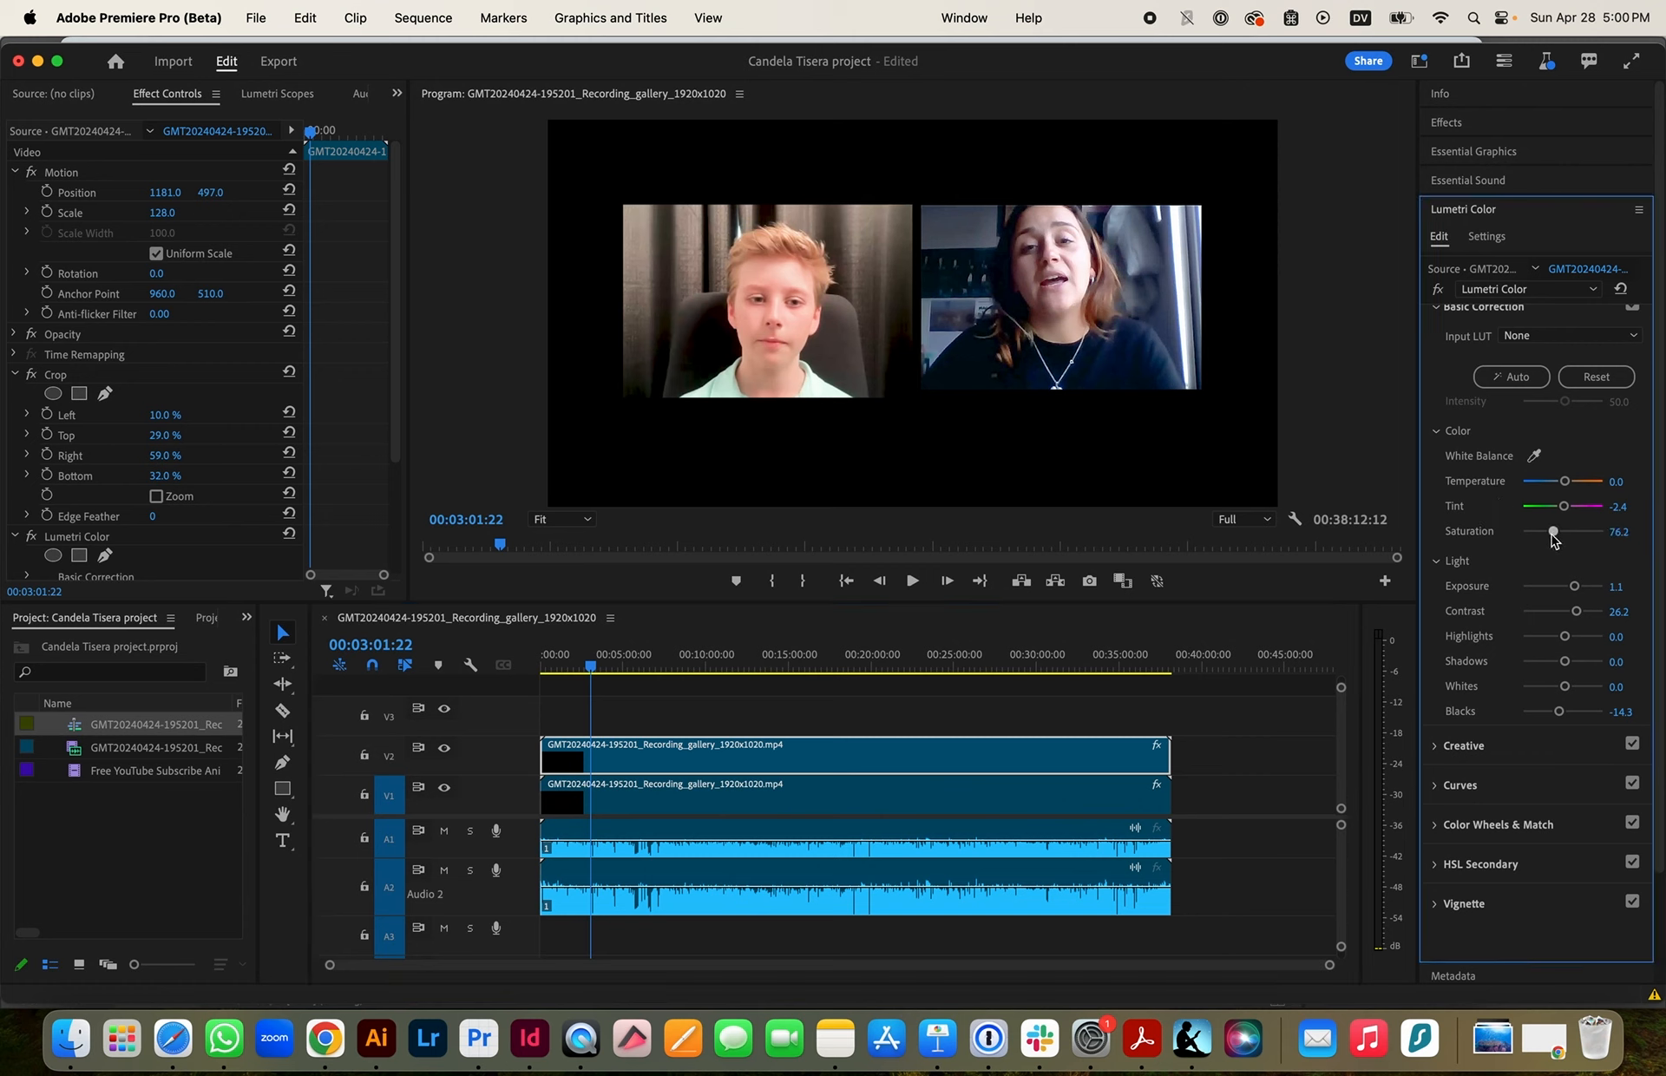
{"action": "key", "text": "space"}
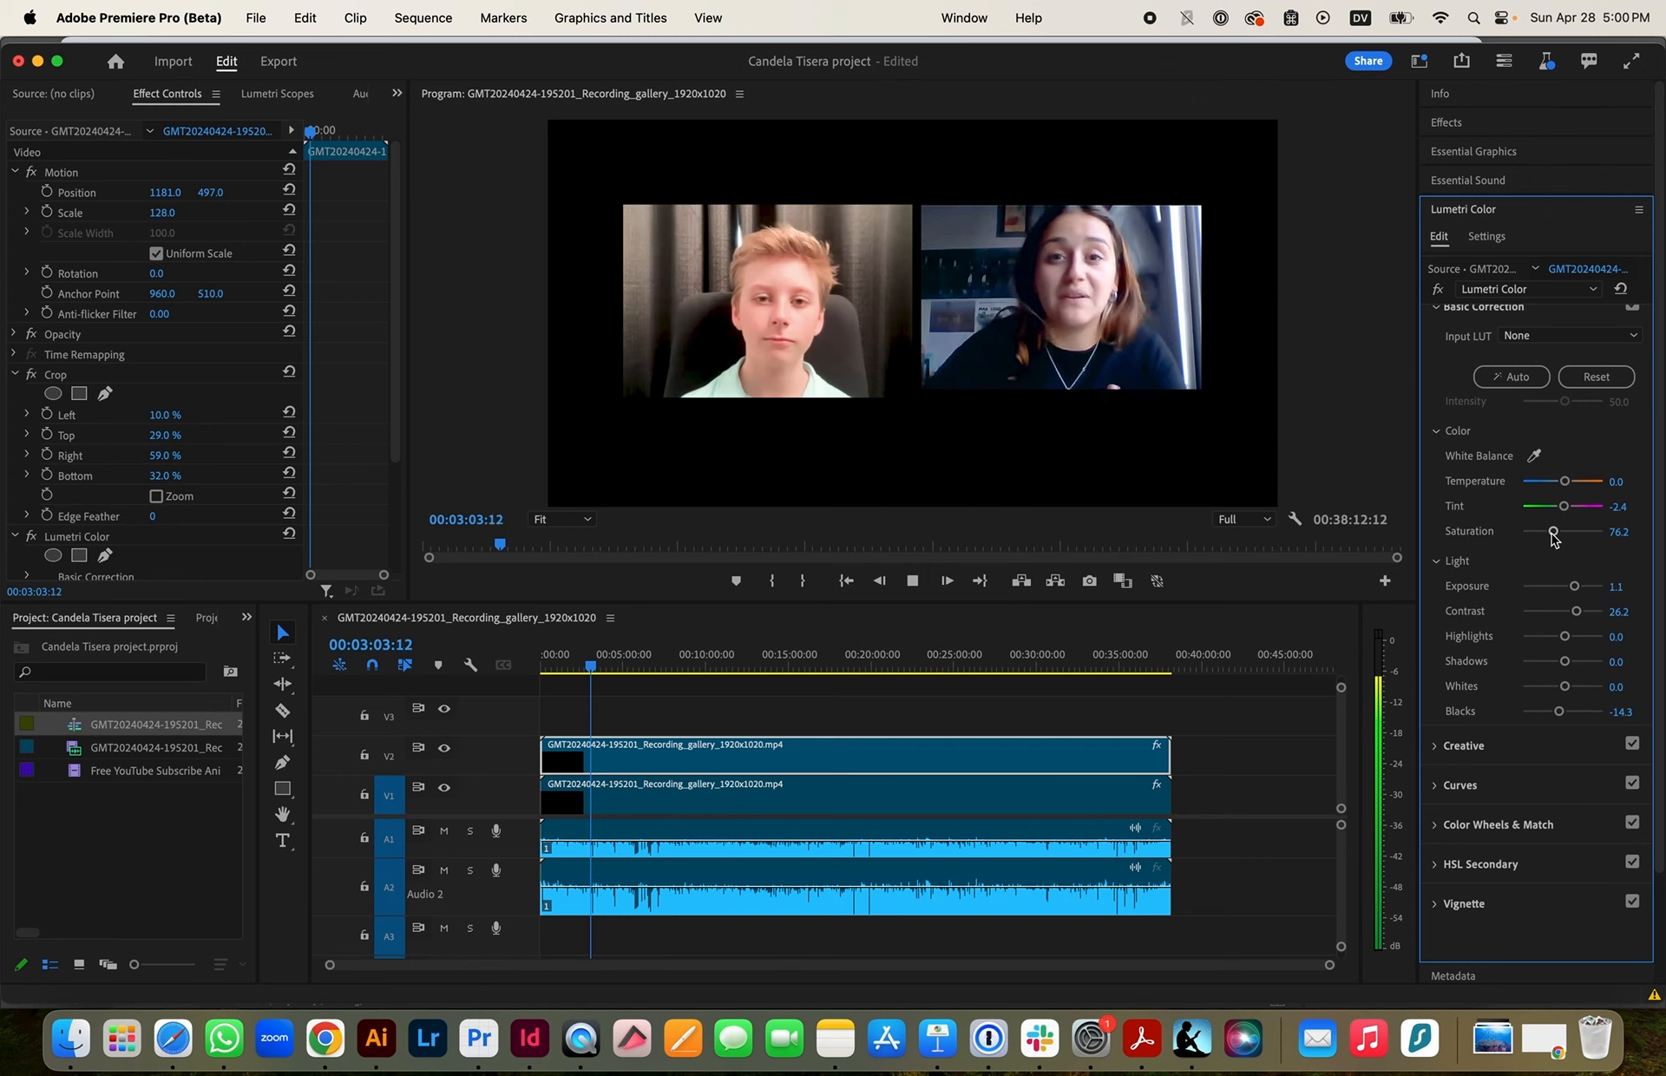
{"action": "left_click", "coordinate": [786, 669]}
{"action": "left_click", "coordinate": [1069, 669]}
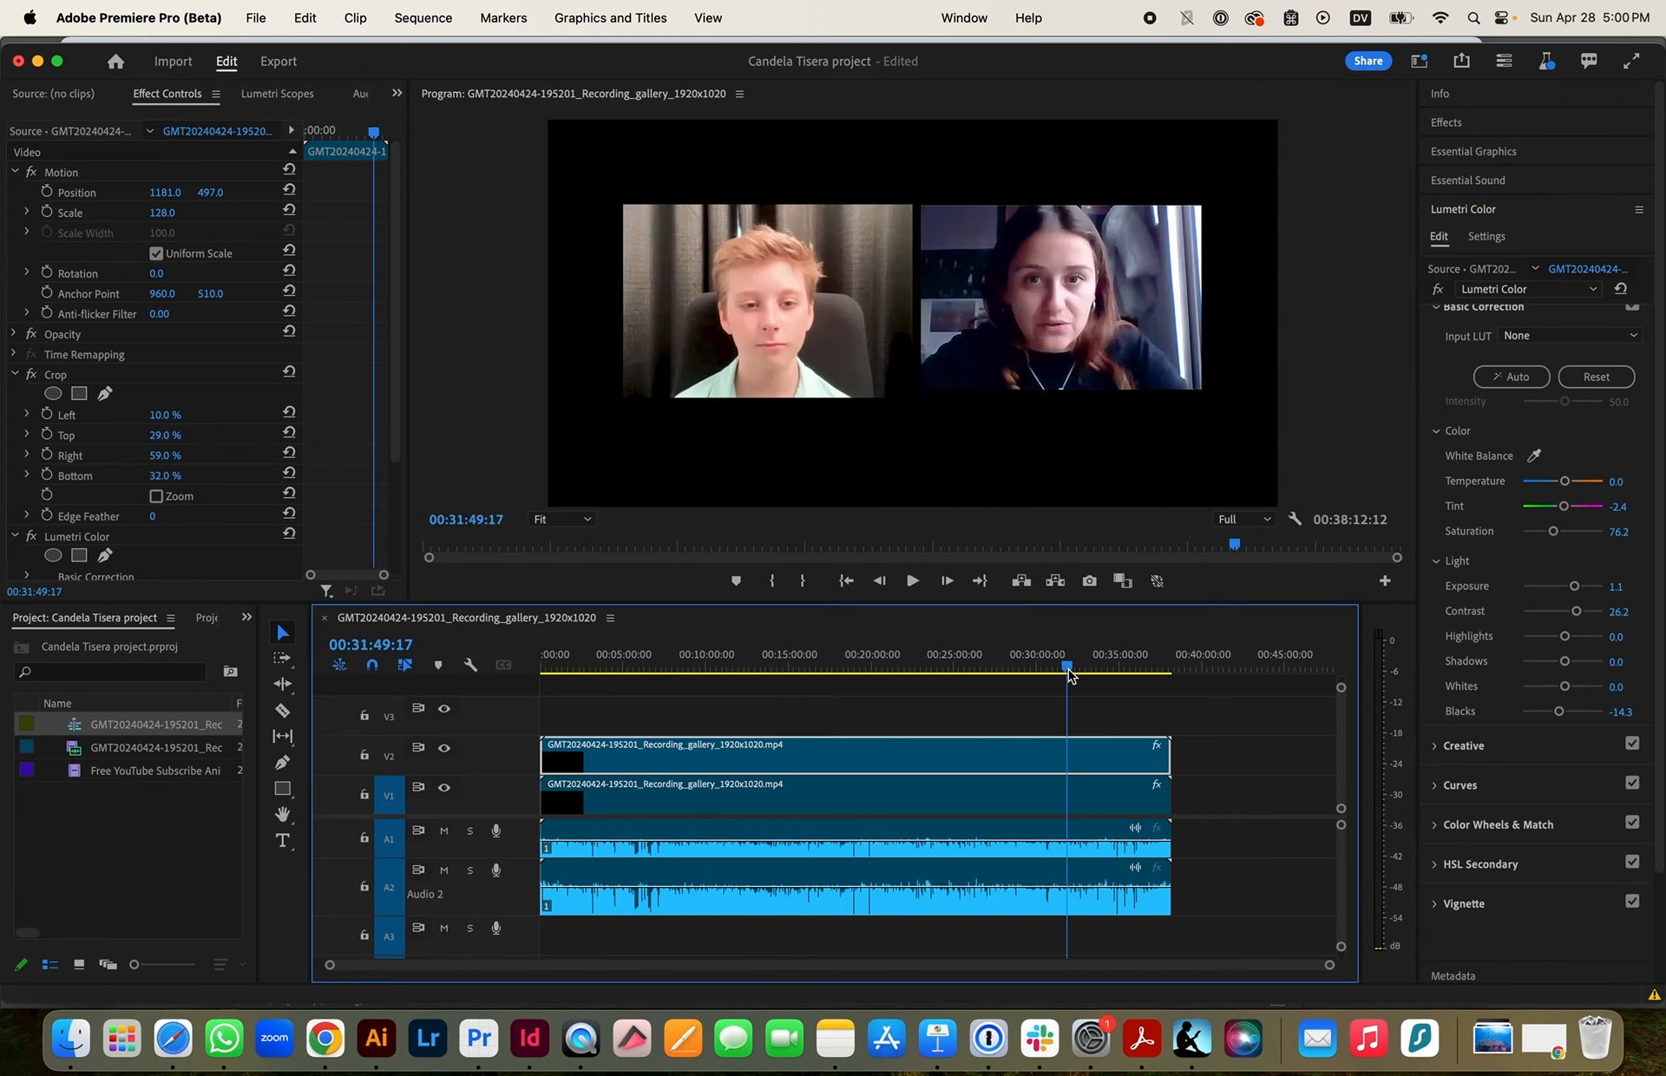
{"action": "key", "text": "space"}
{"action": "key", "text": "space"}
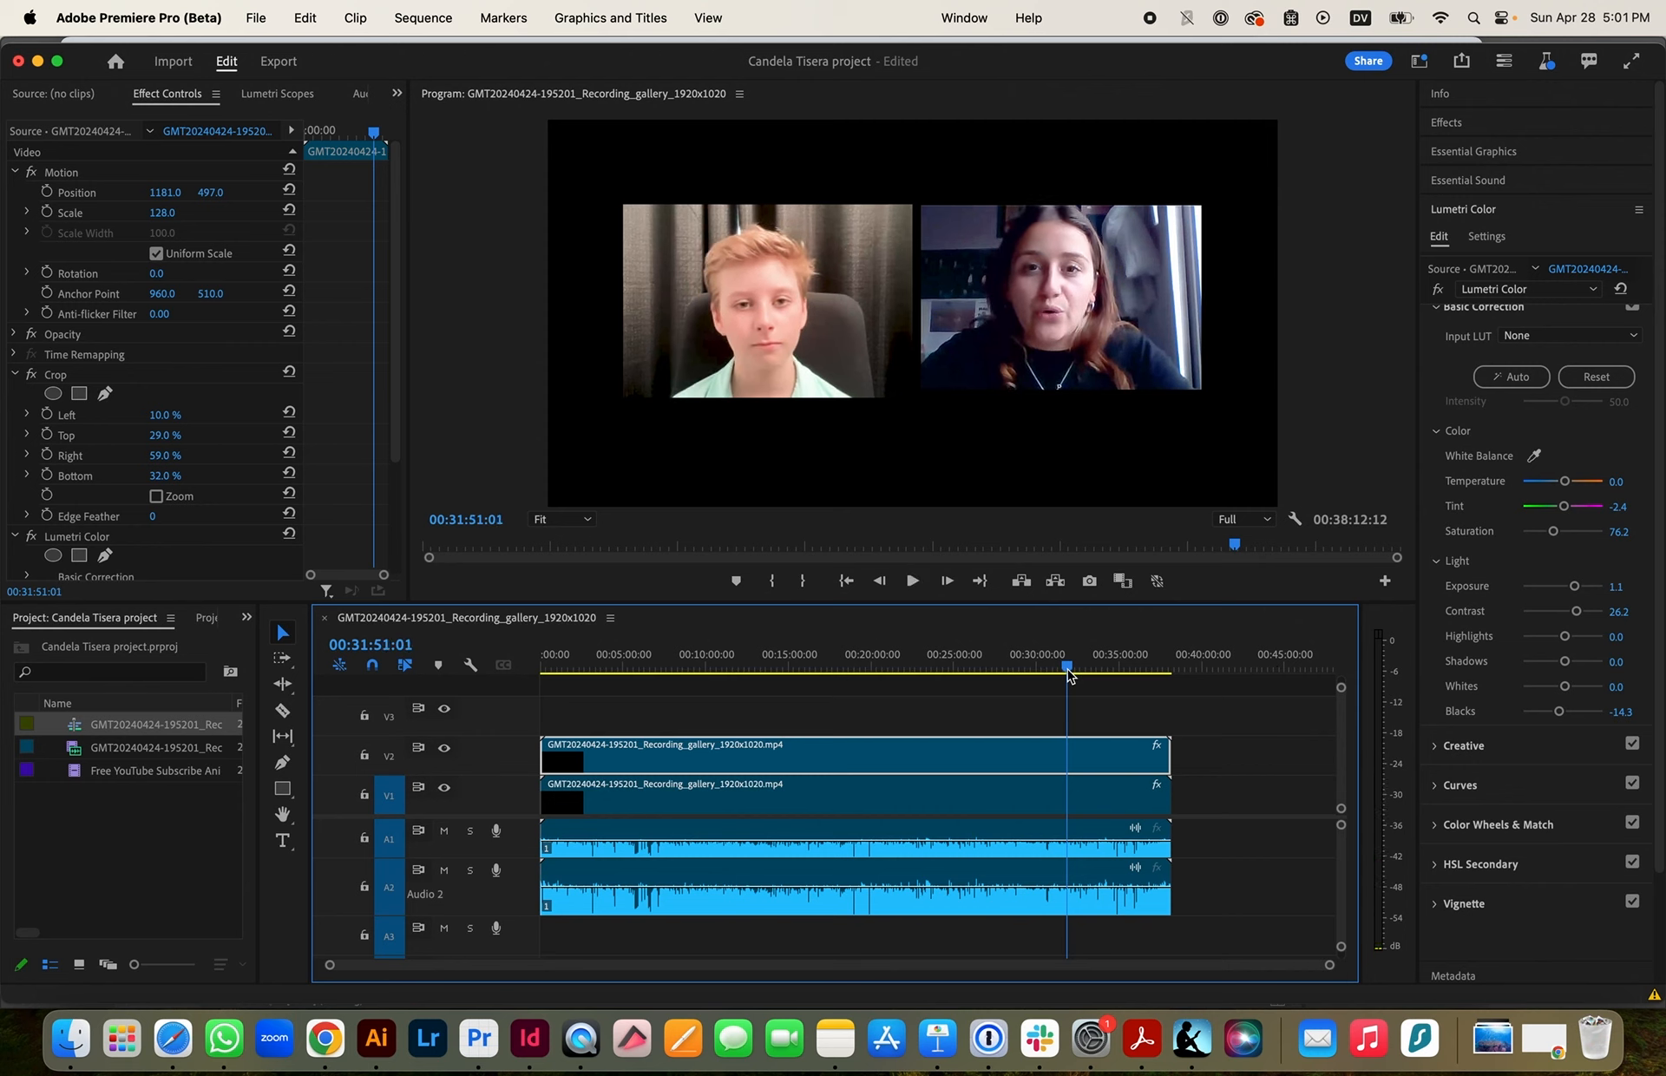
Play the sequence from just before the shared screen starts, at about 00:06:37, and mute audio tracks A1 and A2
{"action": "left_click", "coordinate": [665, 668]}
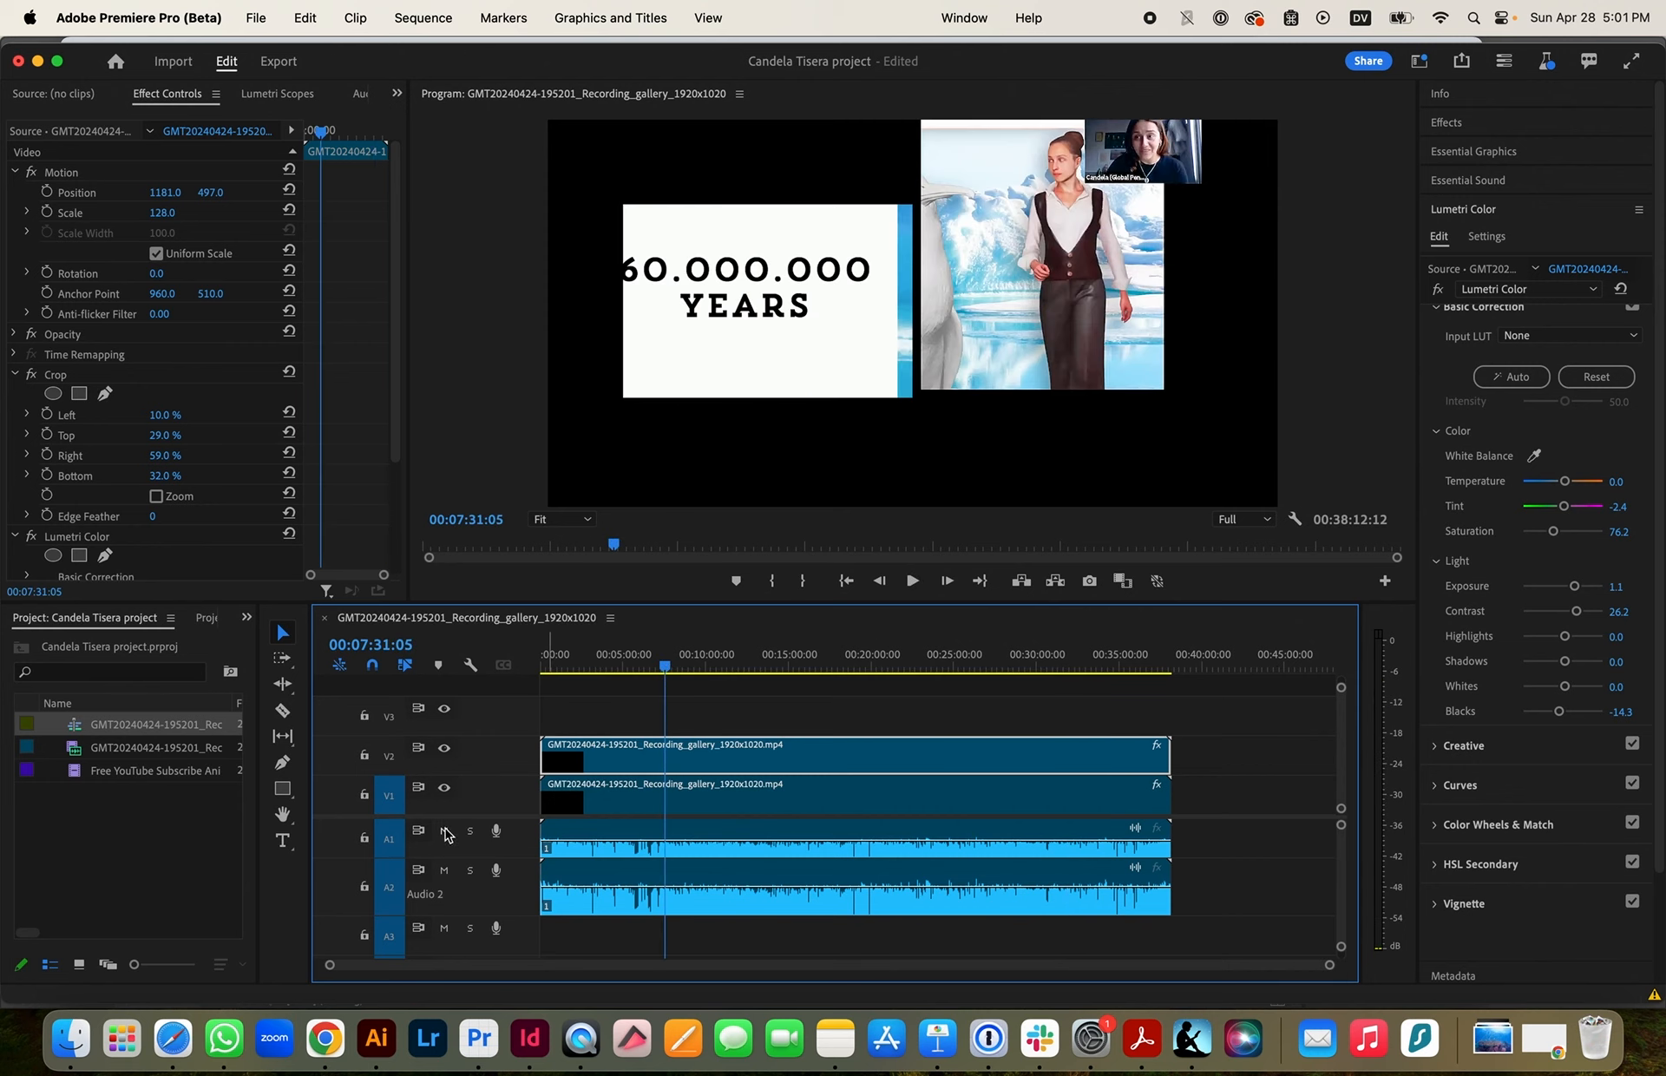
{"action": "left_click_drag", "start_coordinate": [662, 667], "coordinate": [648, 665]}
{"action": "key", "text": "space"}
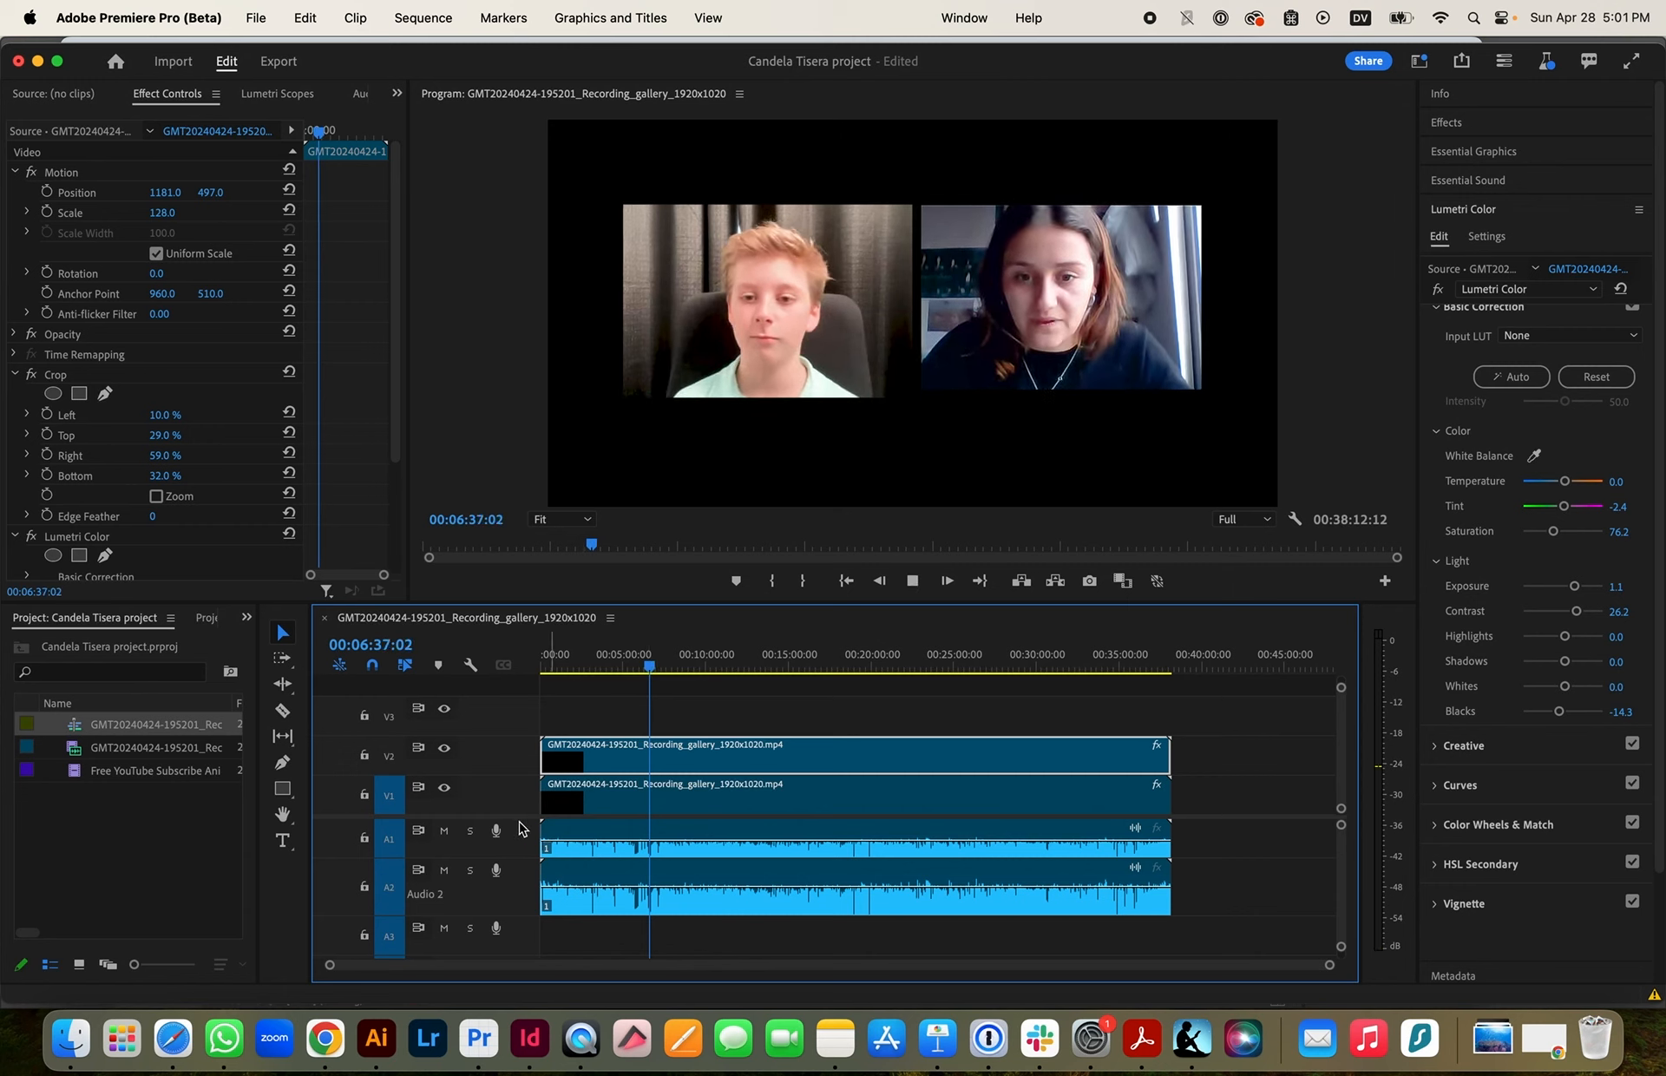
{"action": "left_click", "coordinate": [444, 830]}
{"action": "left_click", "coordinate": [444, 870]}
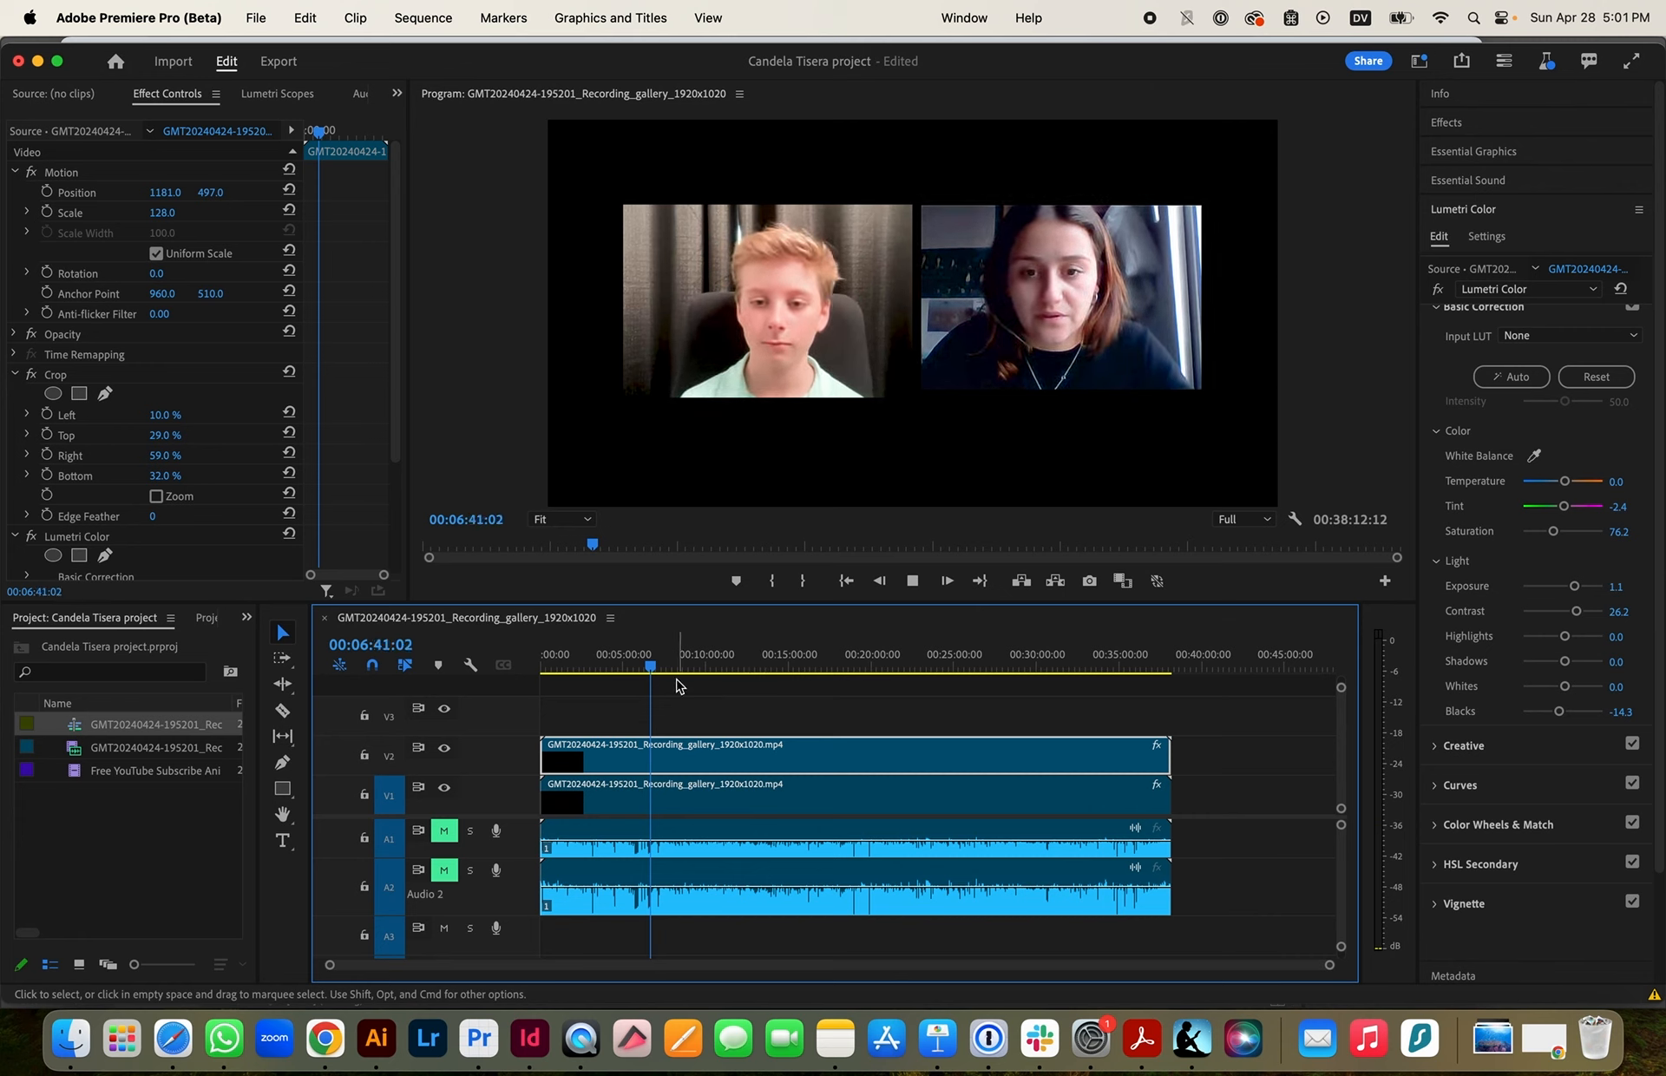
Split all video and audio clips at 00:06:42:01, where the shared screen begins
{"action": "left_click", "coordinate": [653, 667]}
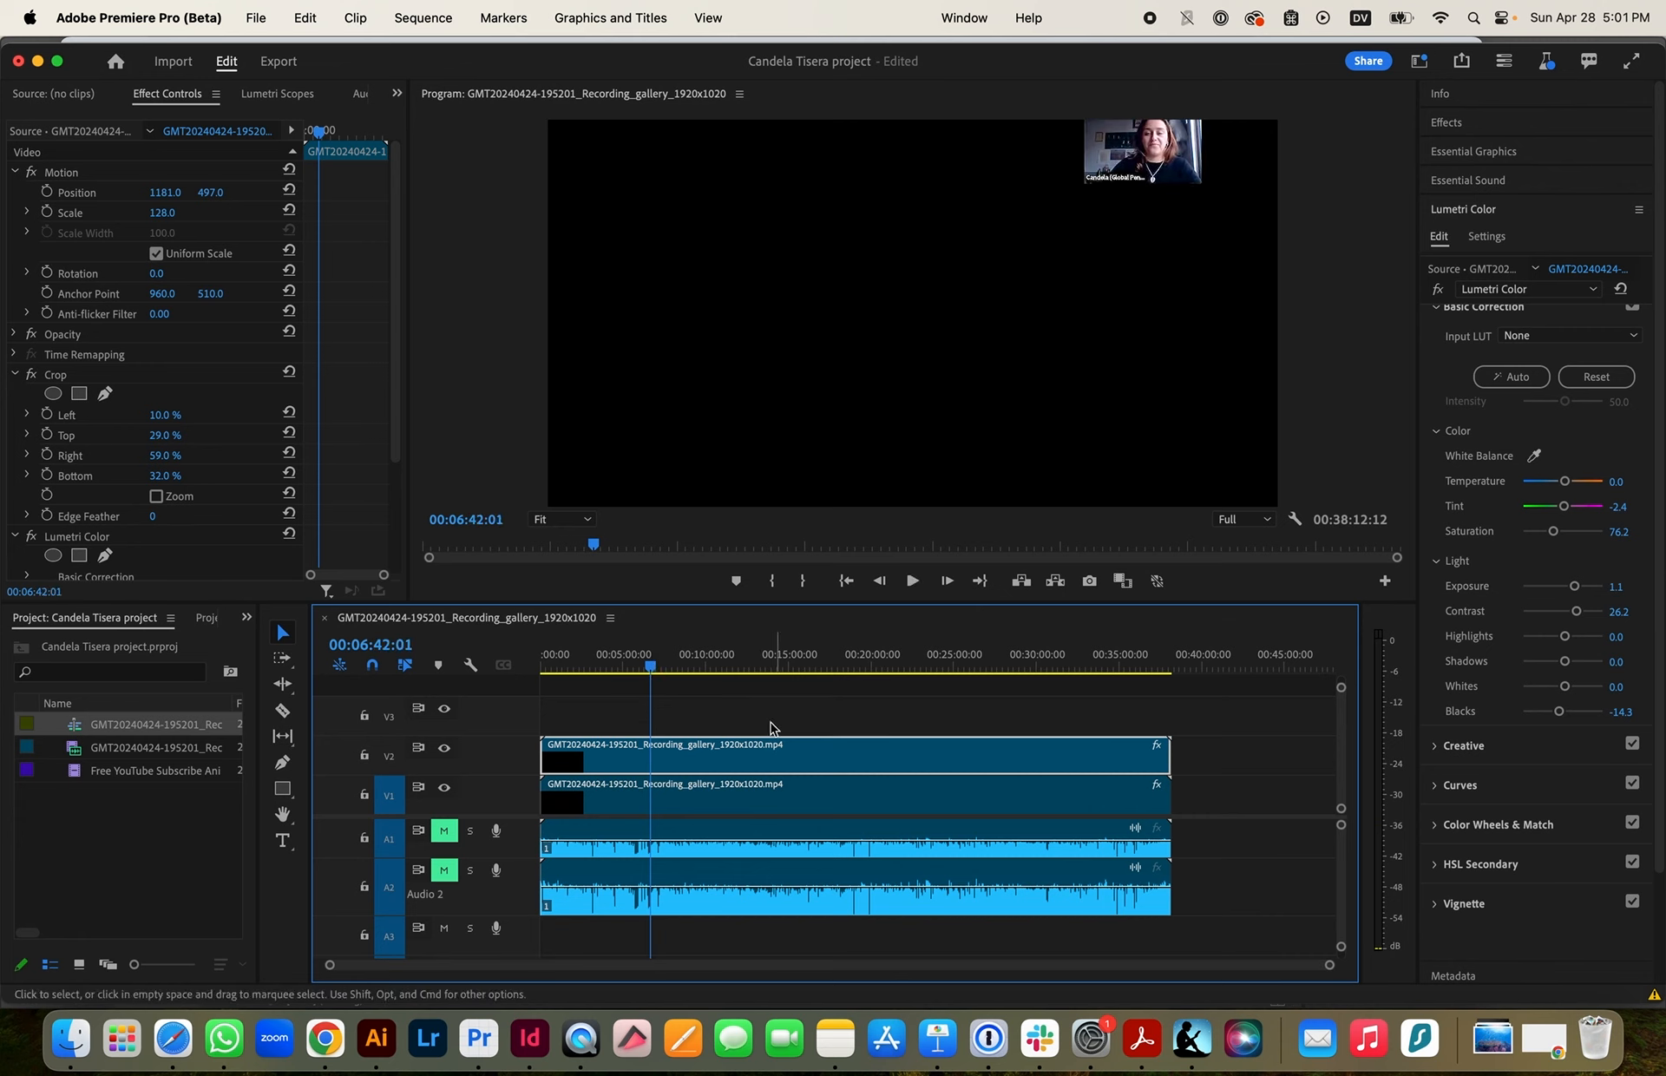
{"action": "left_click_drag", "start_coordinate": [715, 703], "coordinate": [781, 883]}
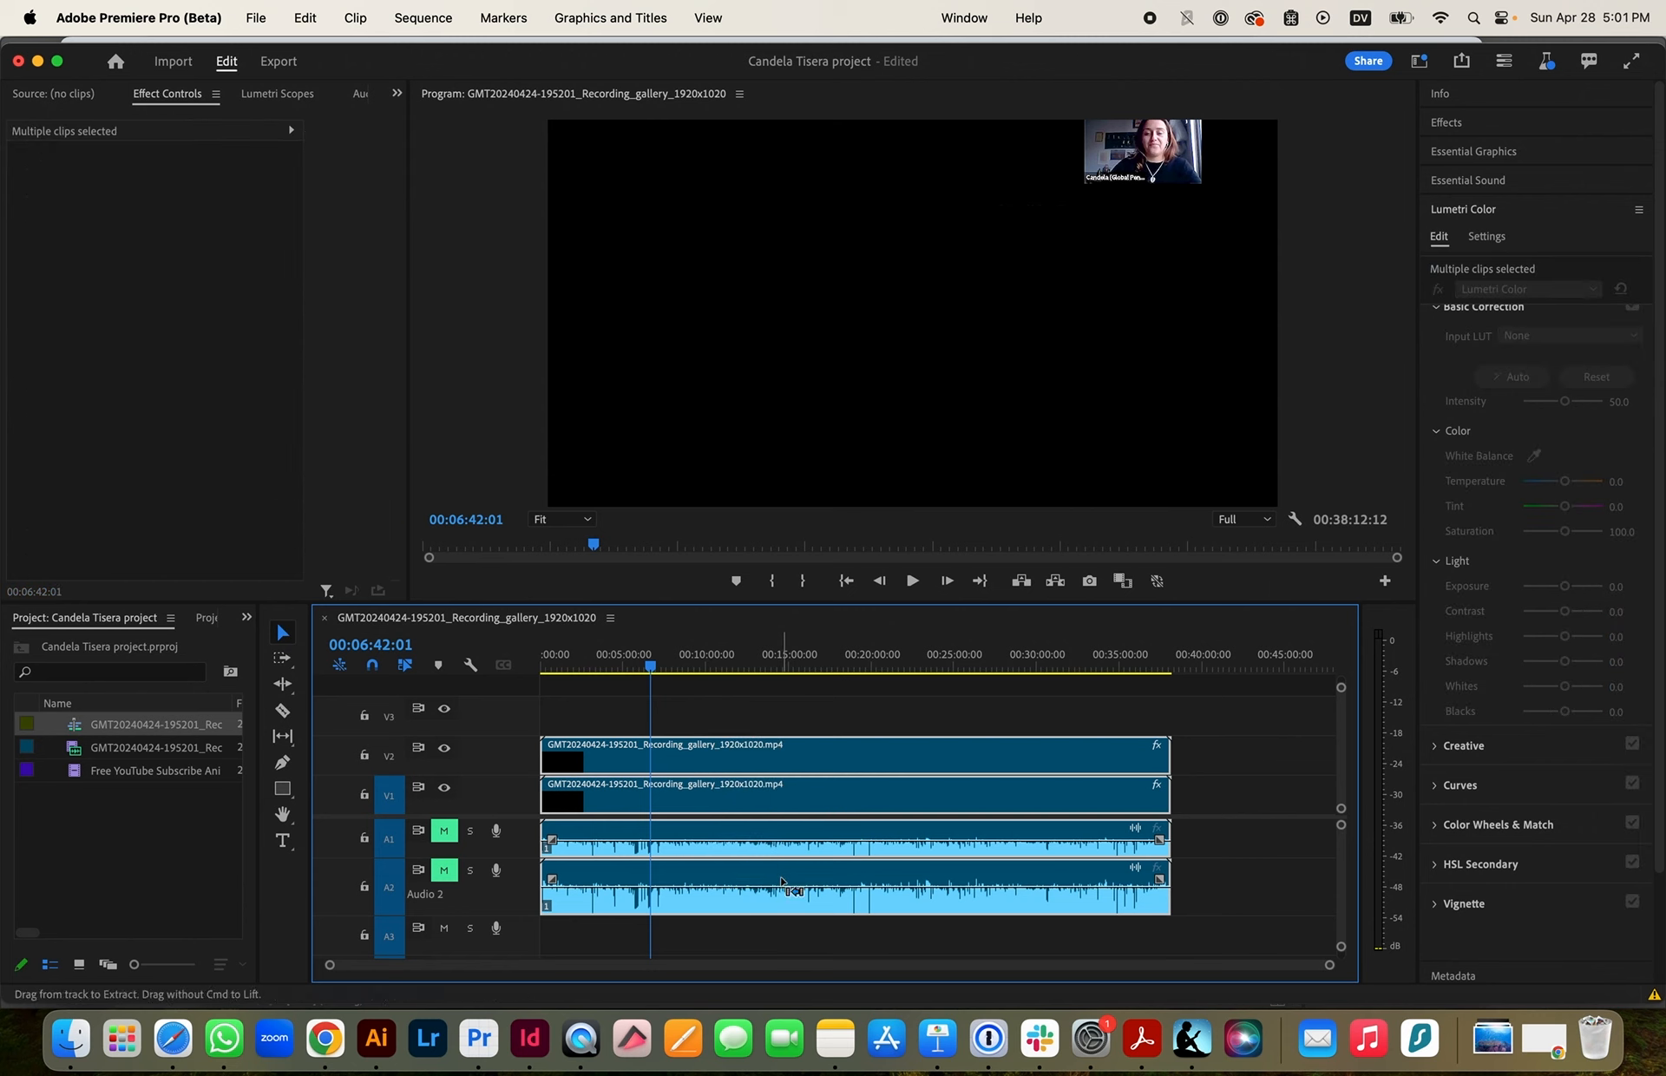
{"action": "key", "text": "super+k"}
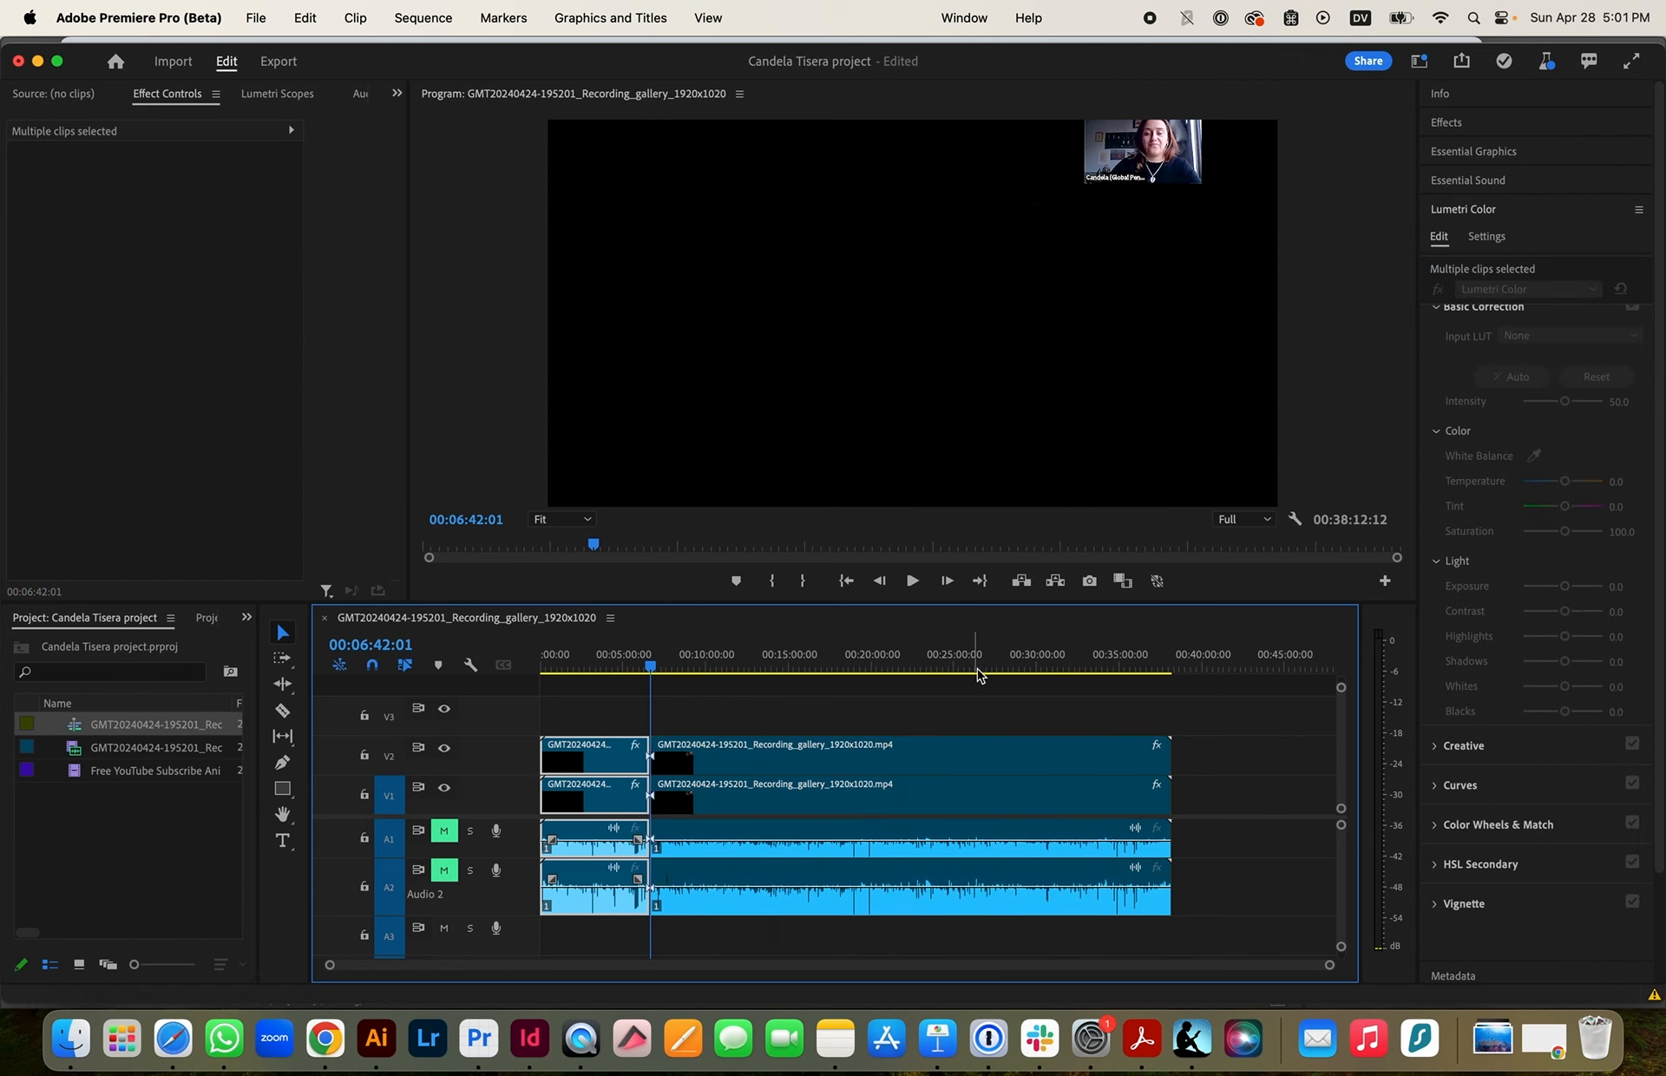
Find where the shared screen returns to gallery view and split all video and audio clips there, at 00:22:39:22
{"action": "left_click", "coordinate": [907, 670]}
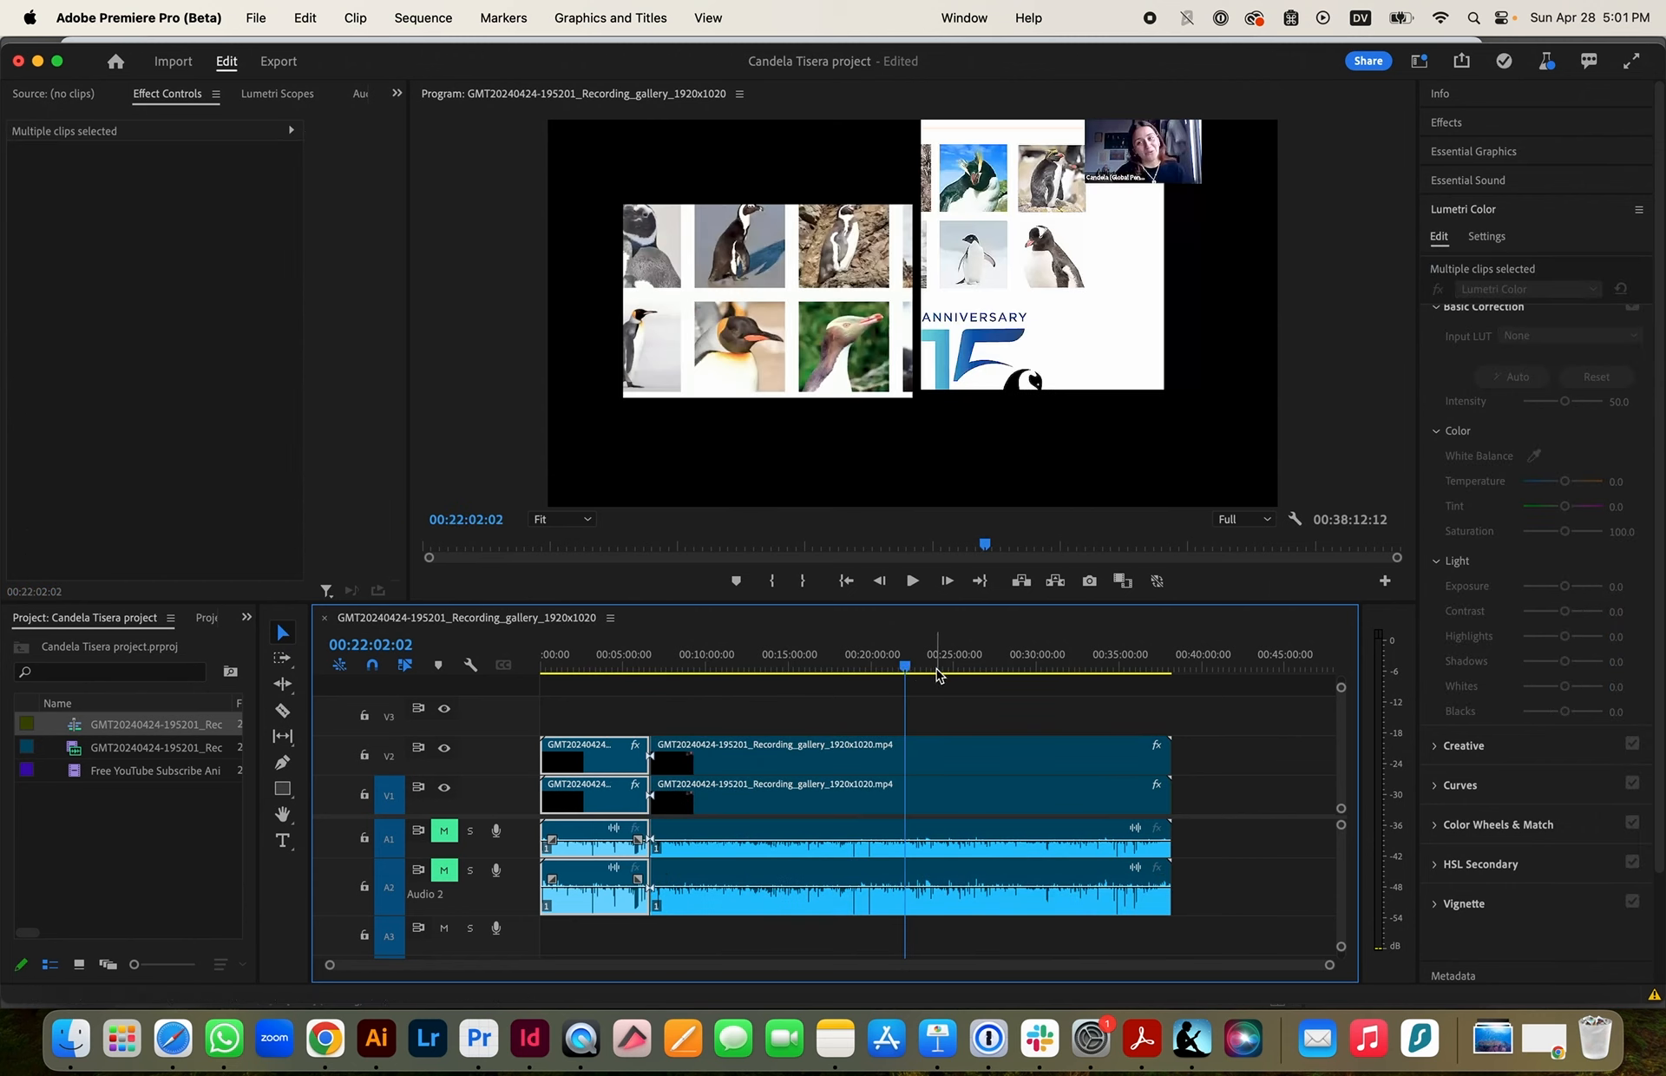
{"action": "left_click", "coordinate": [937, 673]}
{"action": "left_click", "coordinate": [924, 673]}
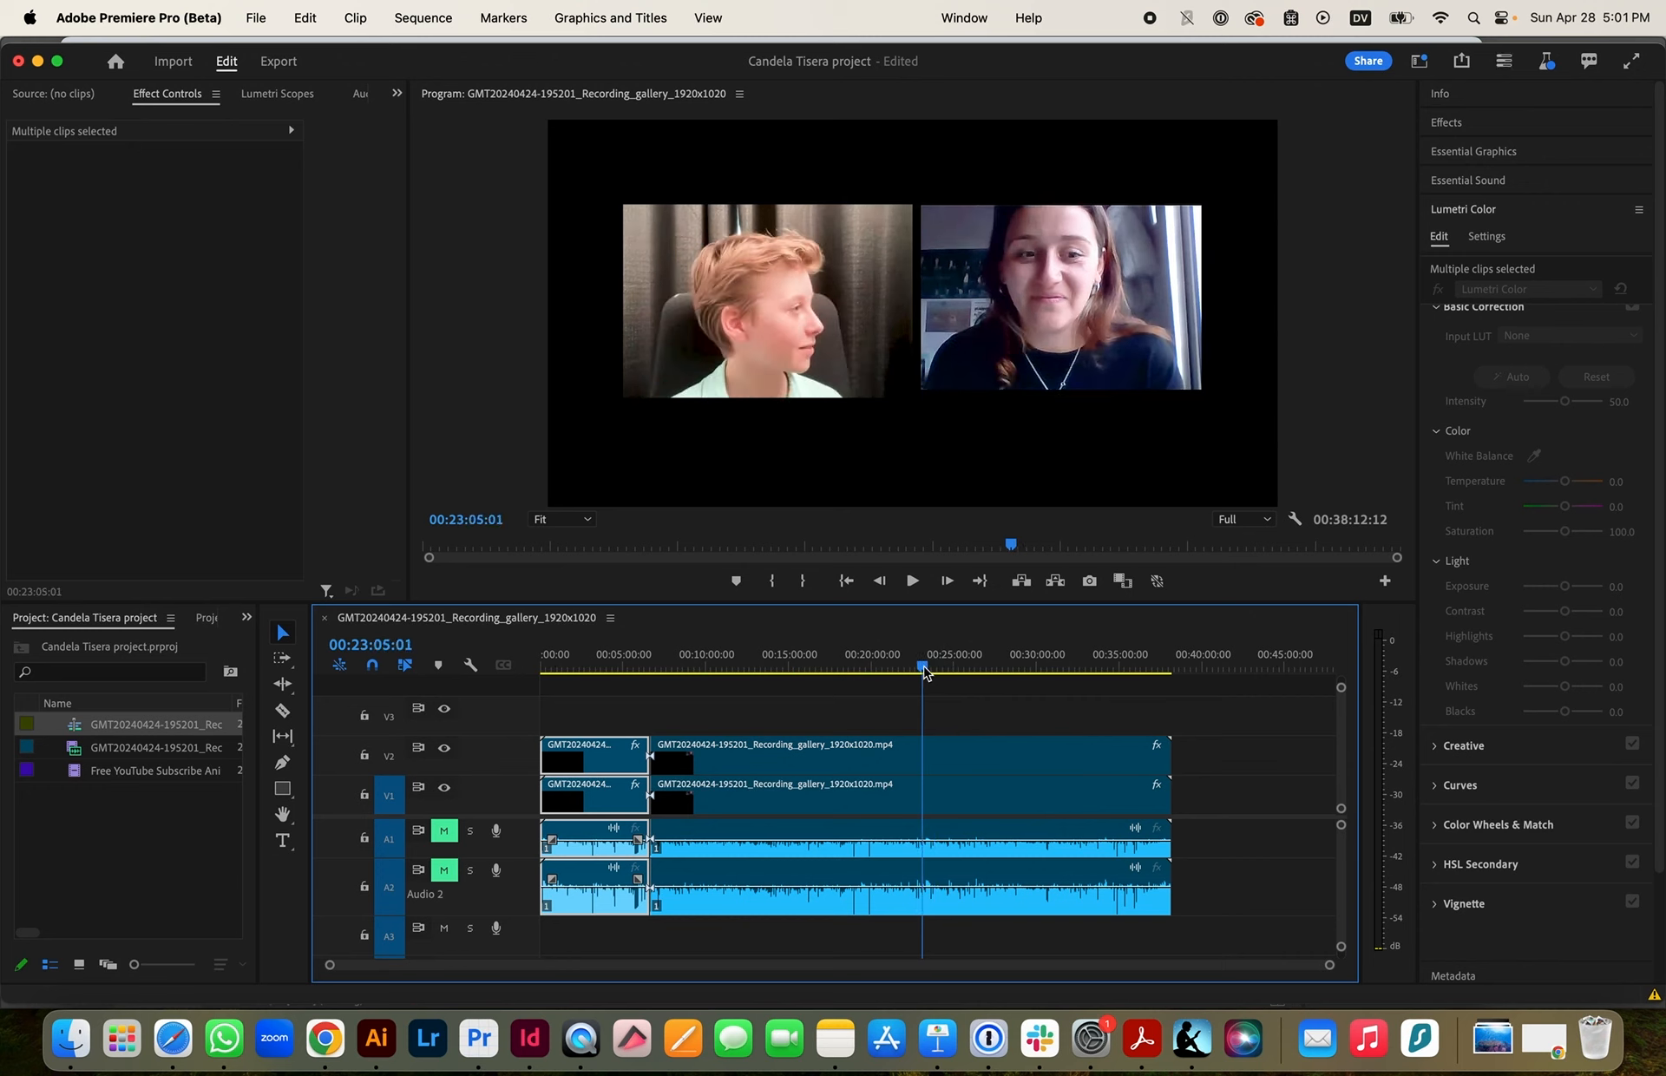
{"action": "left_click", "coordinate": [912, 668]}
{"action": "key", "text": "space"}
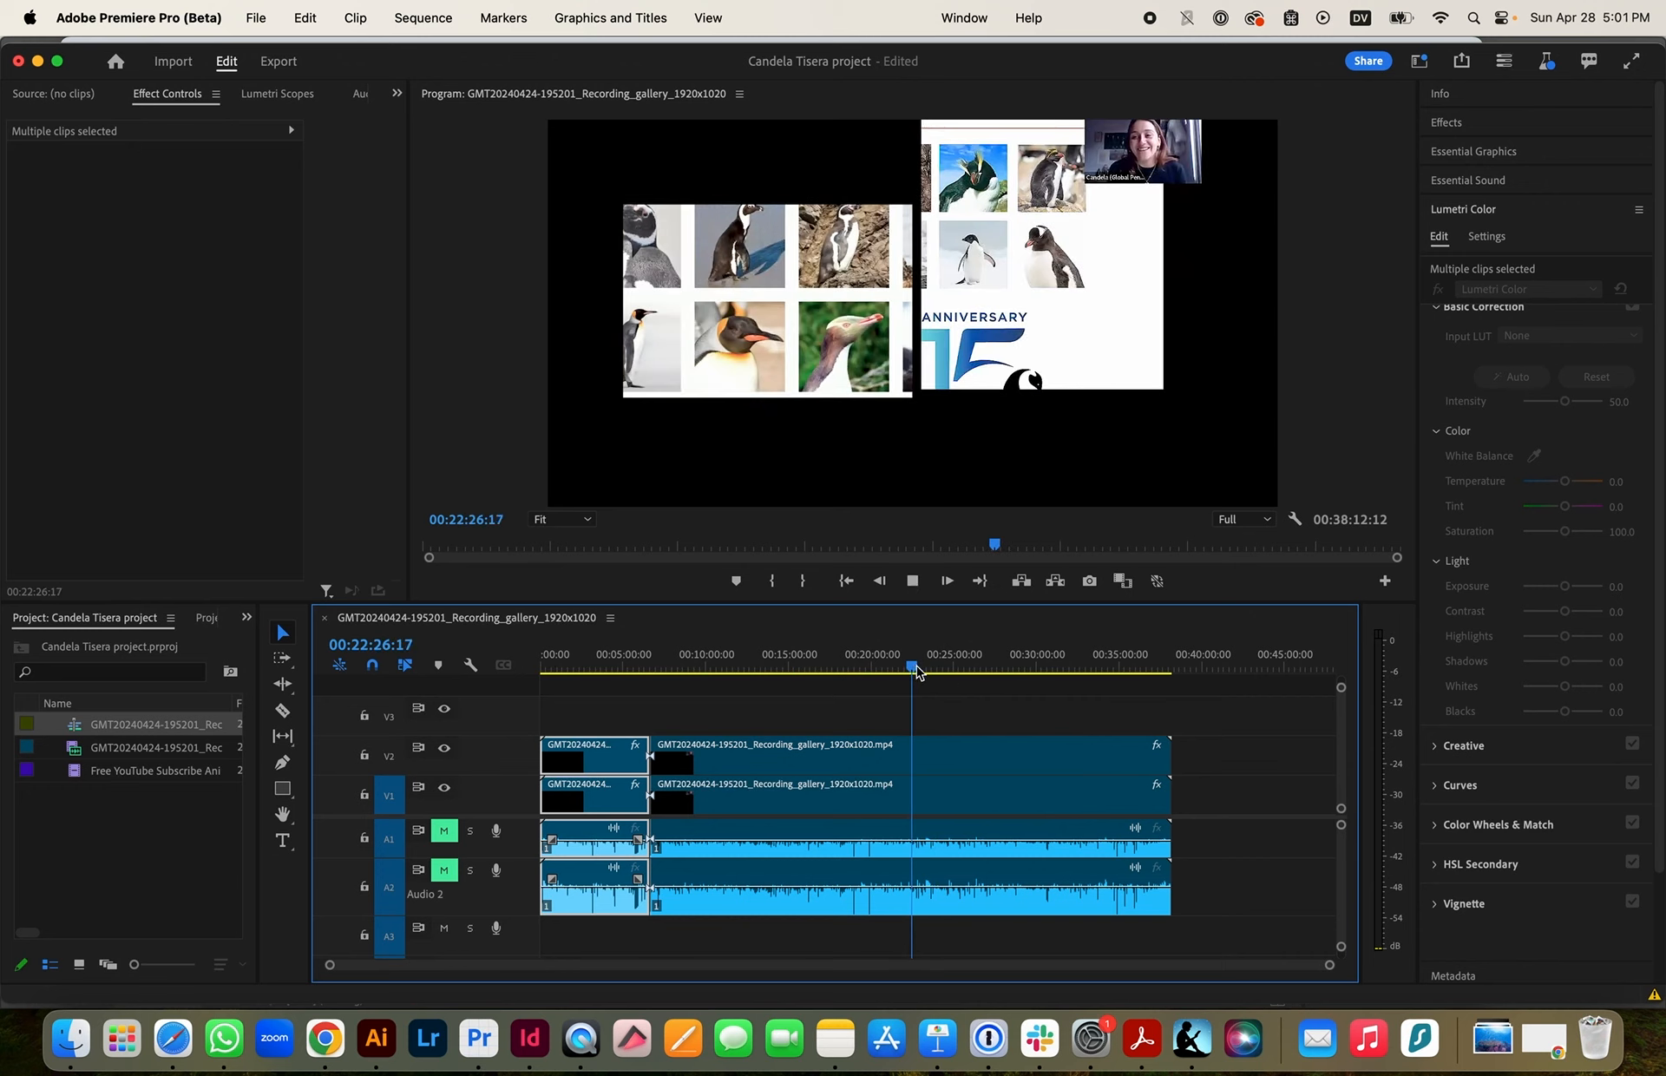
{"action": "left_click", "coordinate": [915, 670]}
{"action": "left_click", "coordinate": [917, 671]}
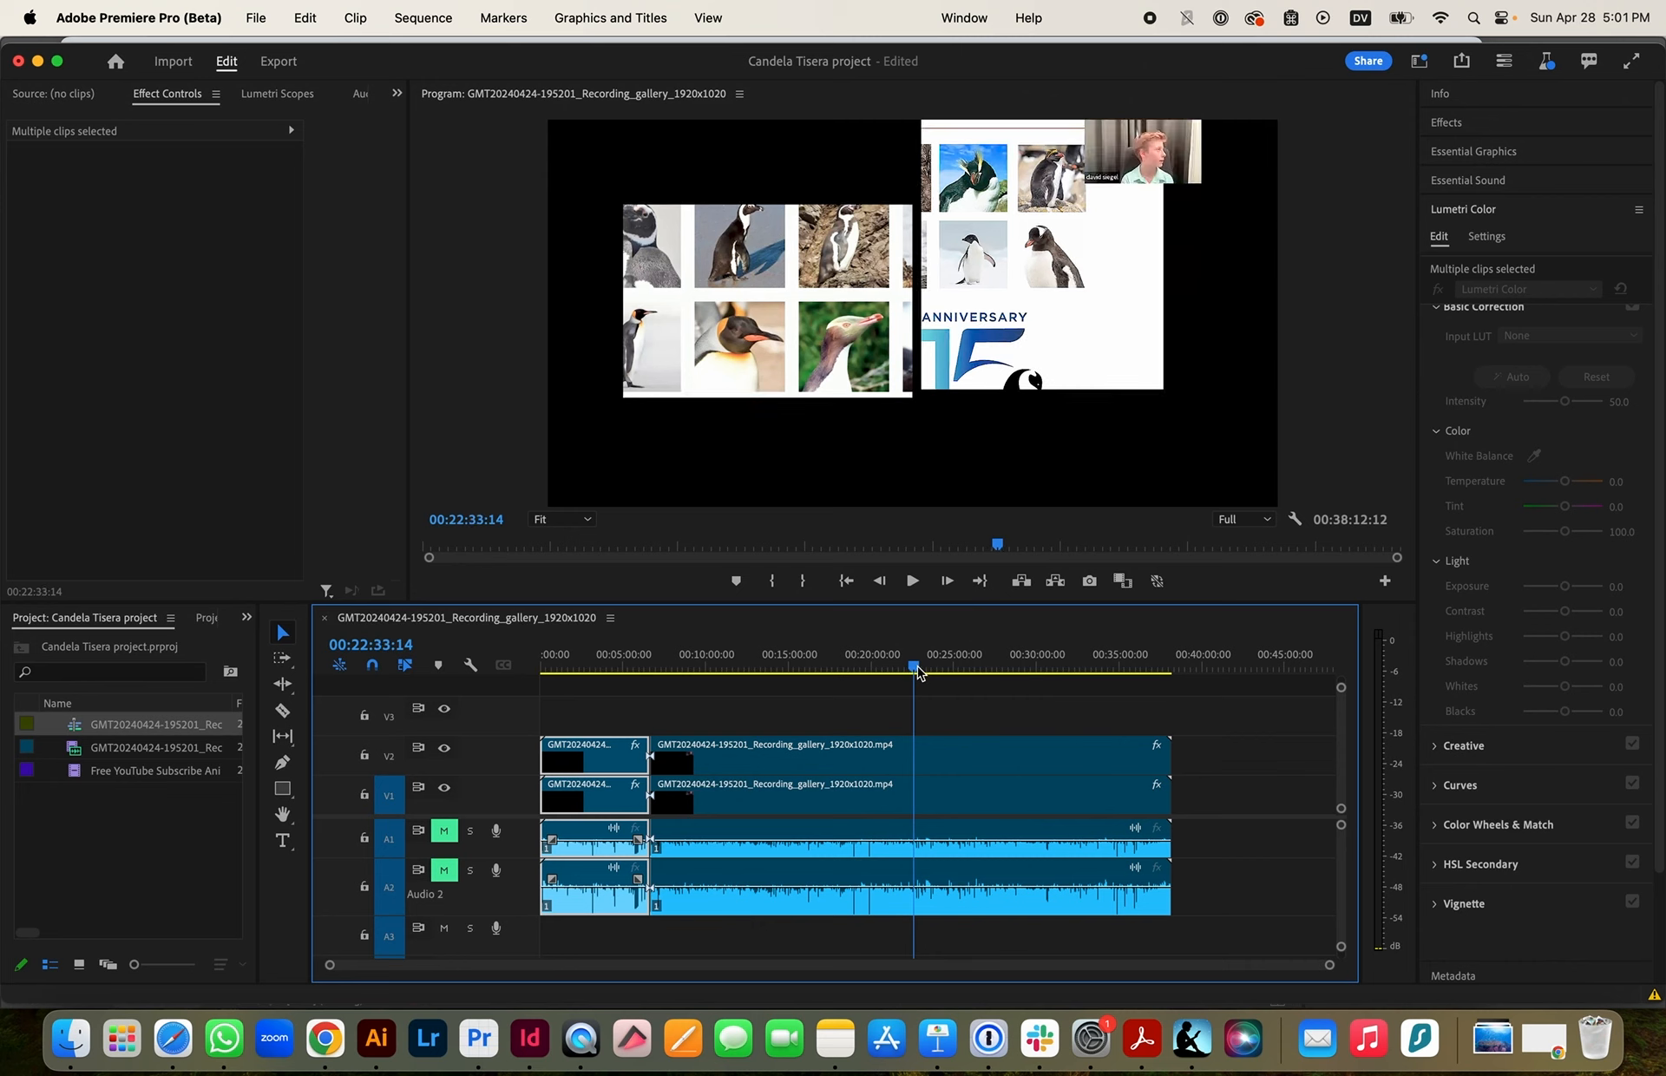
{"action": "left_click", "coordinate": [918, 672]}
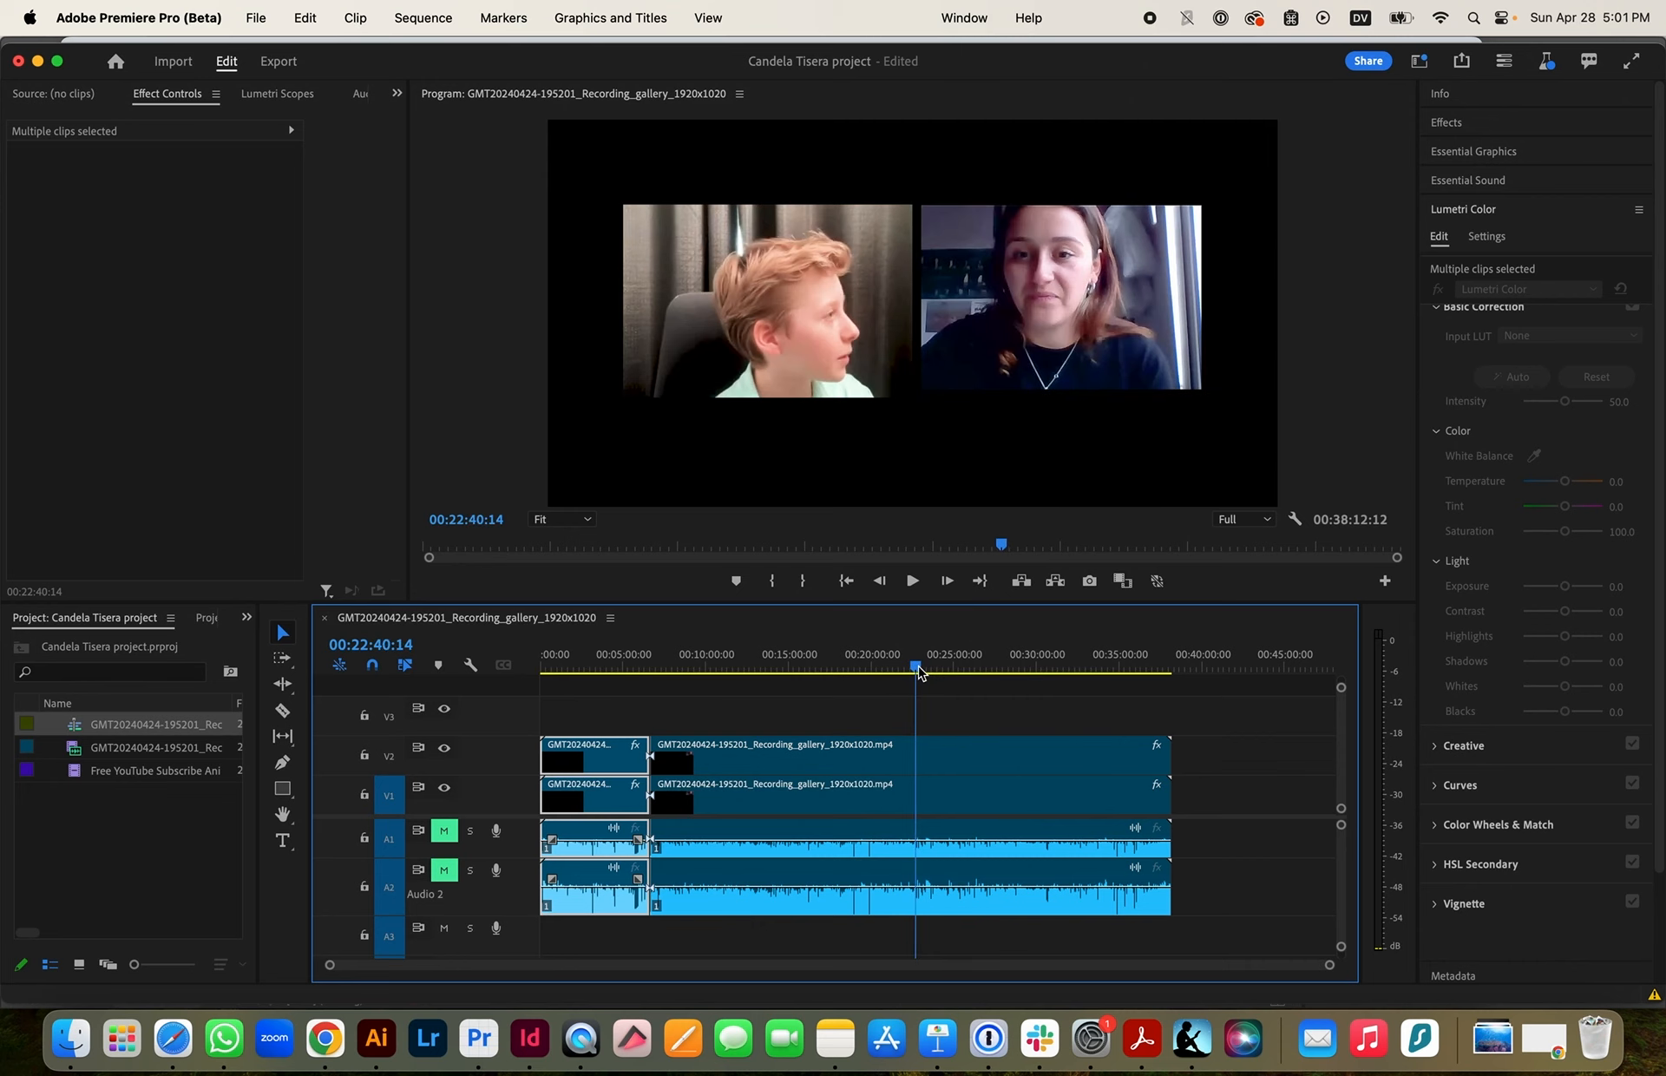
{"action": "left_click", "coordinate": [911, 670]}
{"action": "key", "text": "space"}
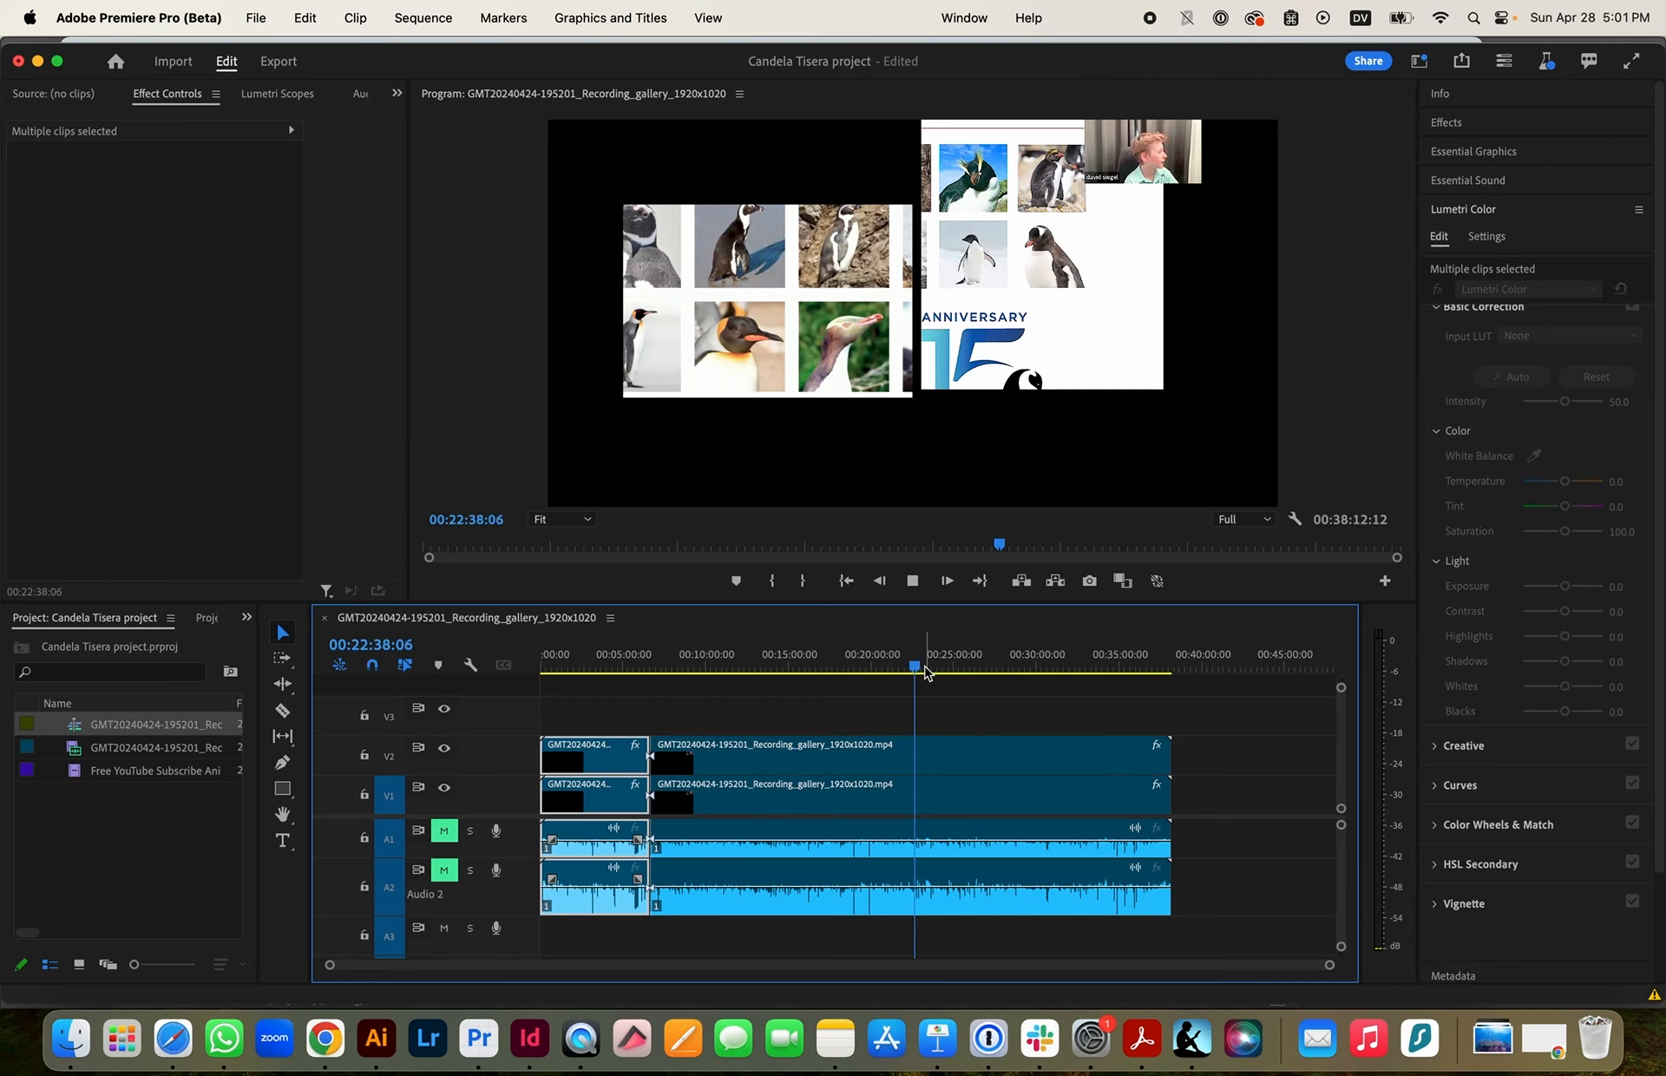
{"action": "key", "text": "space"}
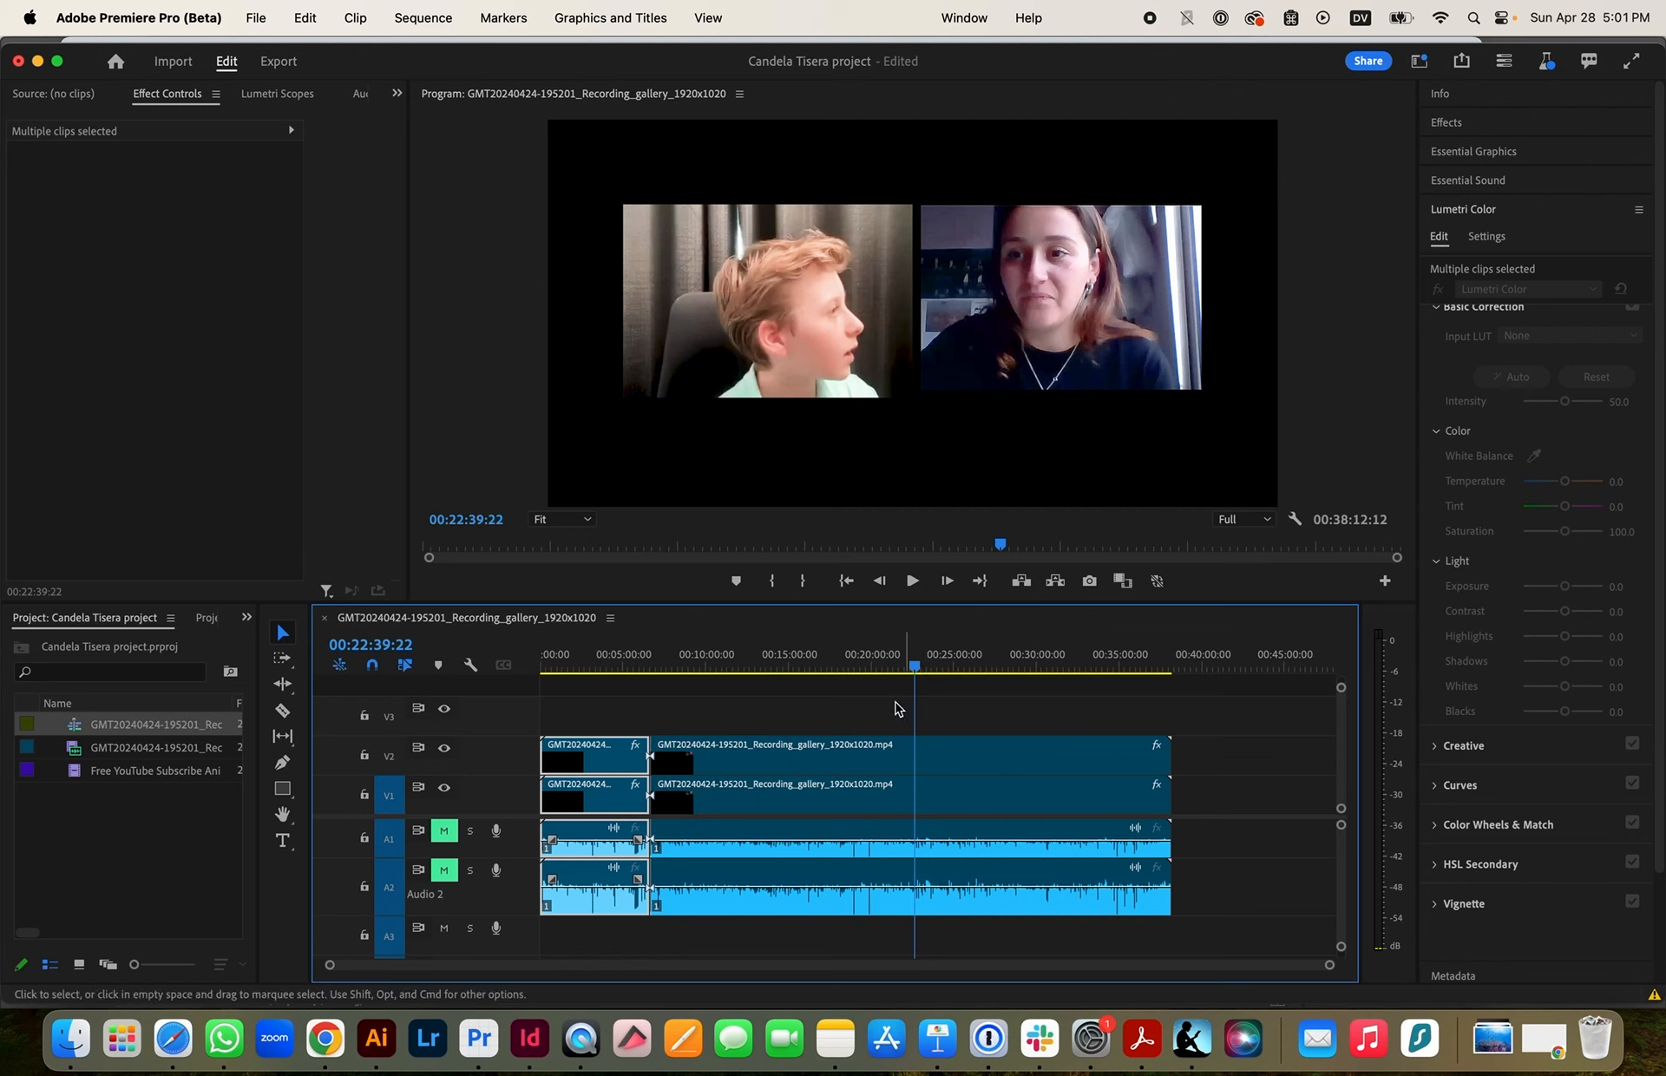
{"action": "left_click_drag", "start_coordinate": [888, 697], "coordinate": [911, 867]}
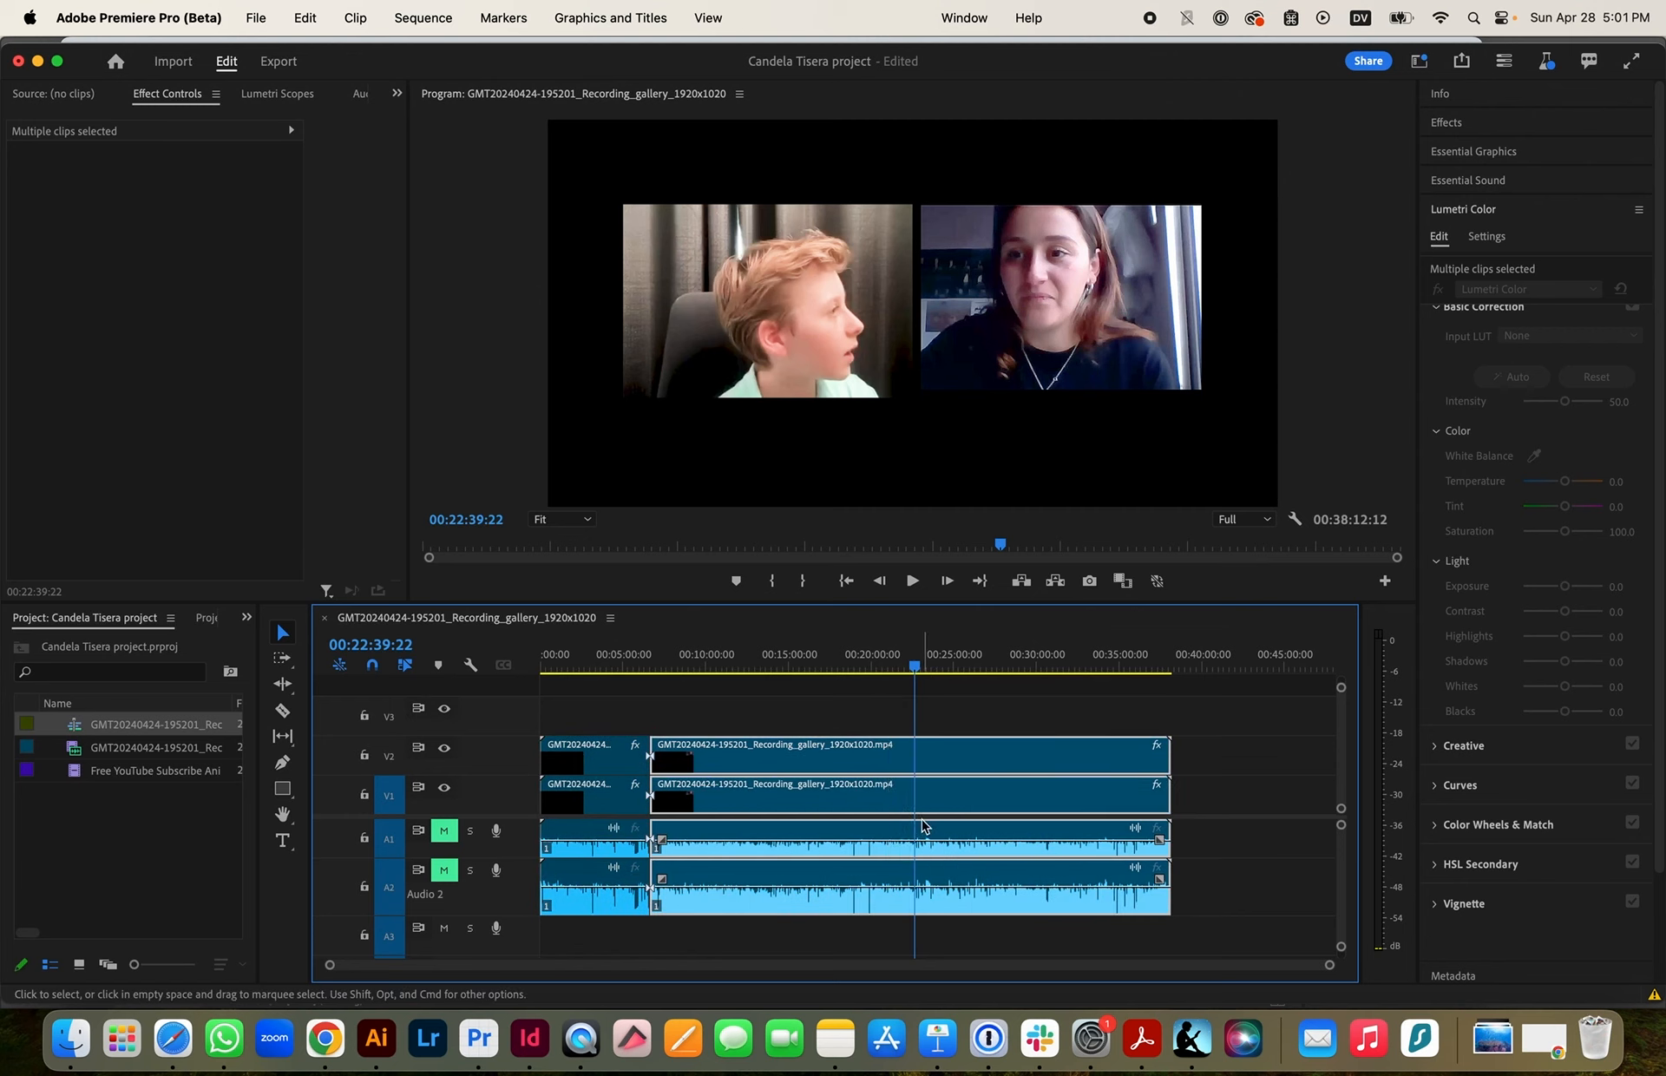
{"action": "key", "text": "super+k"}
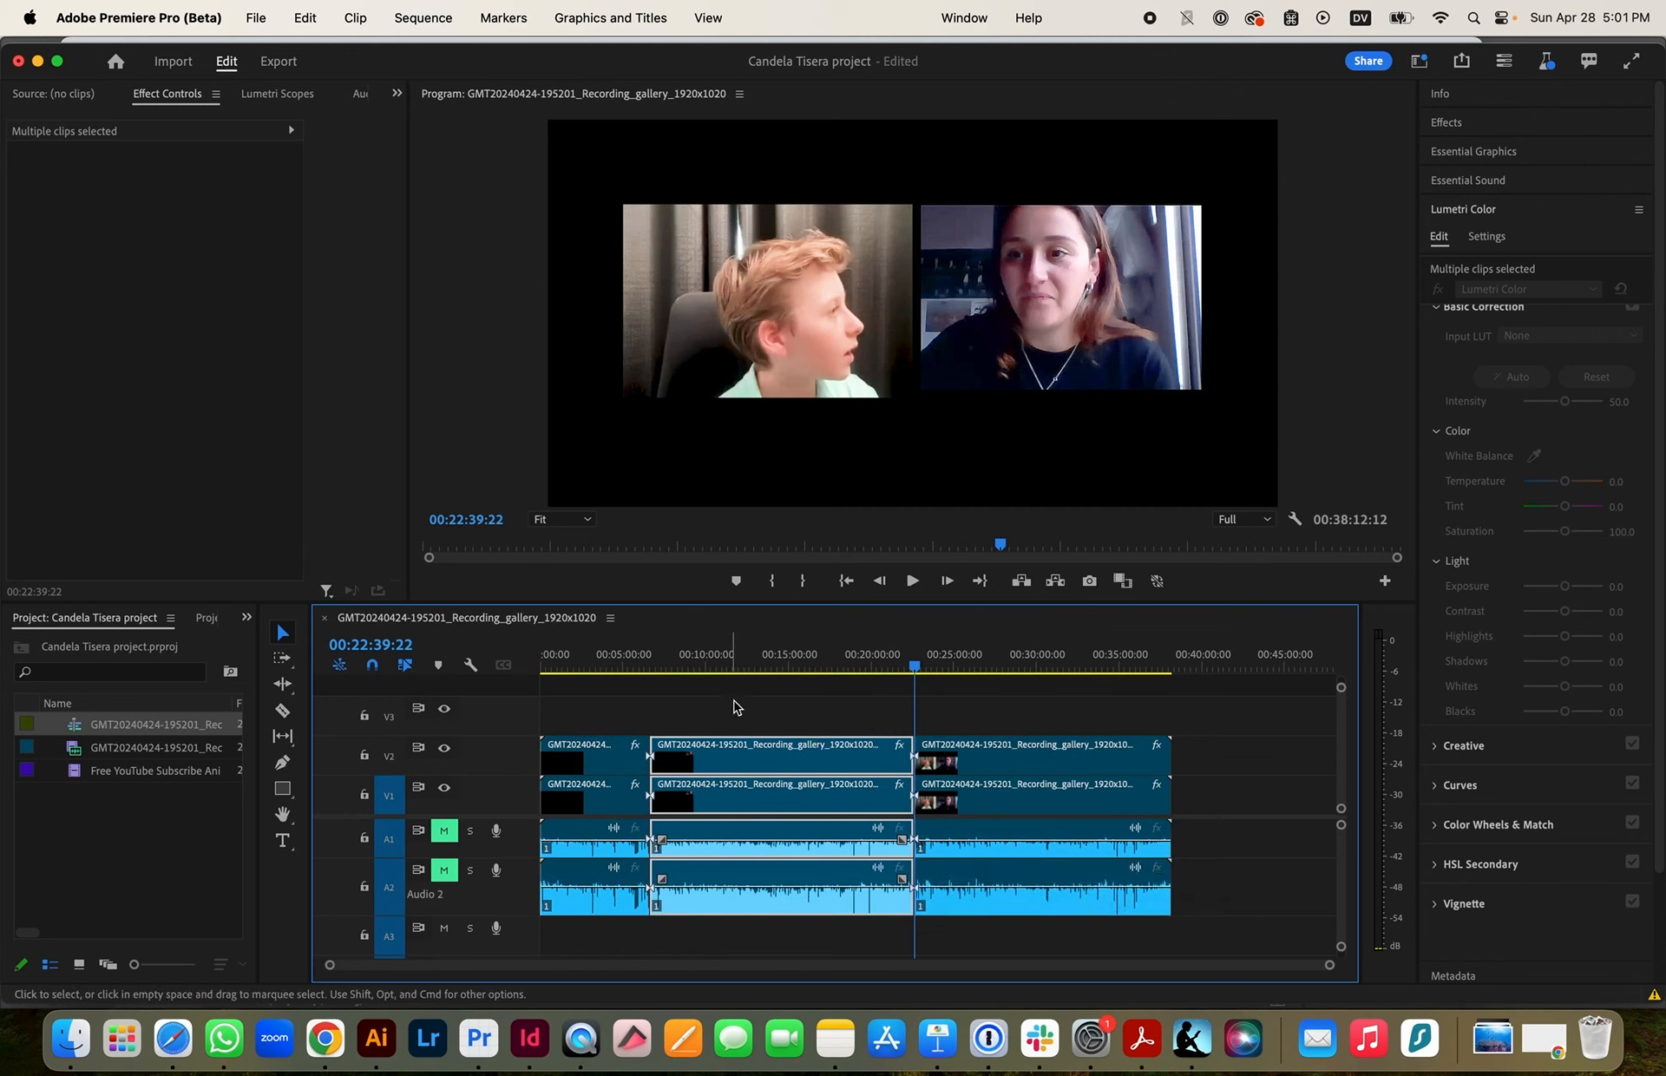
Delete the V2 video clip of the shared-screen section and set the left crop of the V1 clip beneath it to 5%
{"action": "left_click", "coordinate": [753, 757]}
{"action": "key", "text": "Delete"}
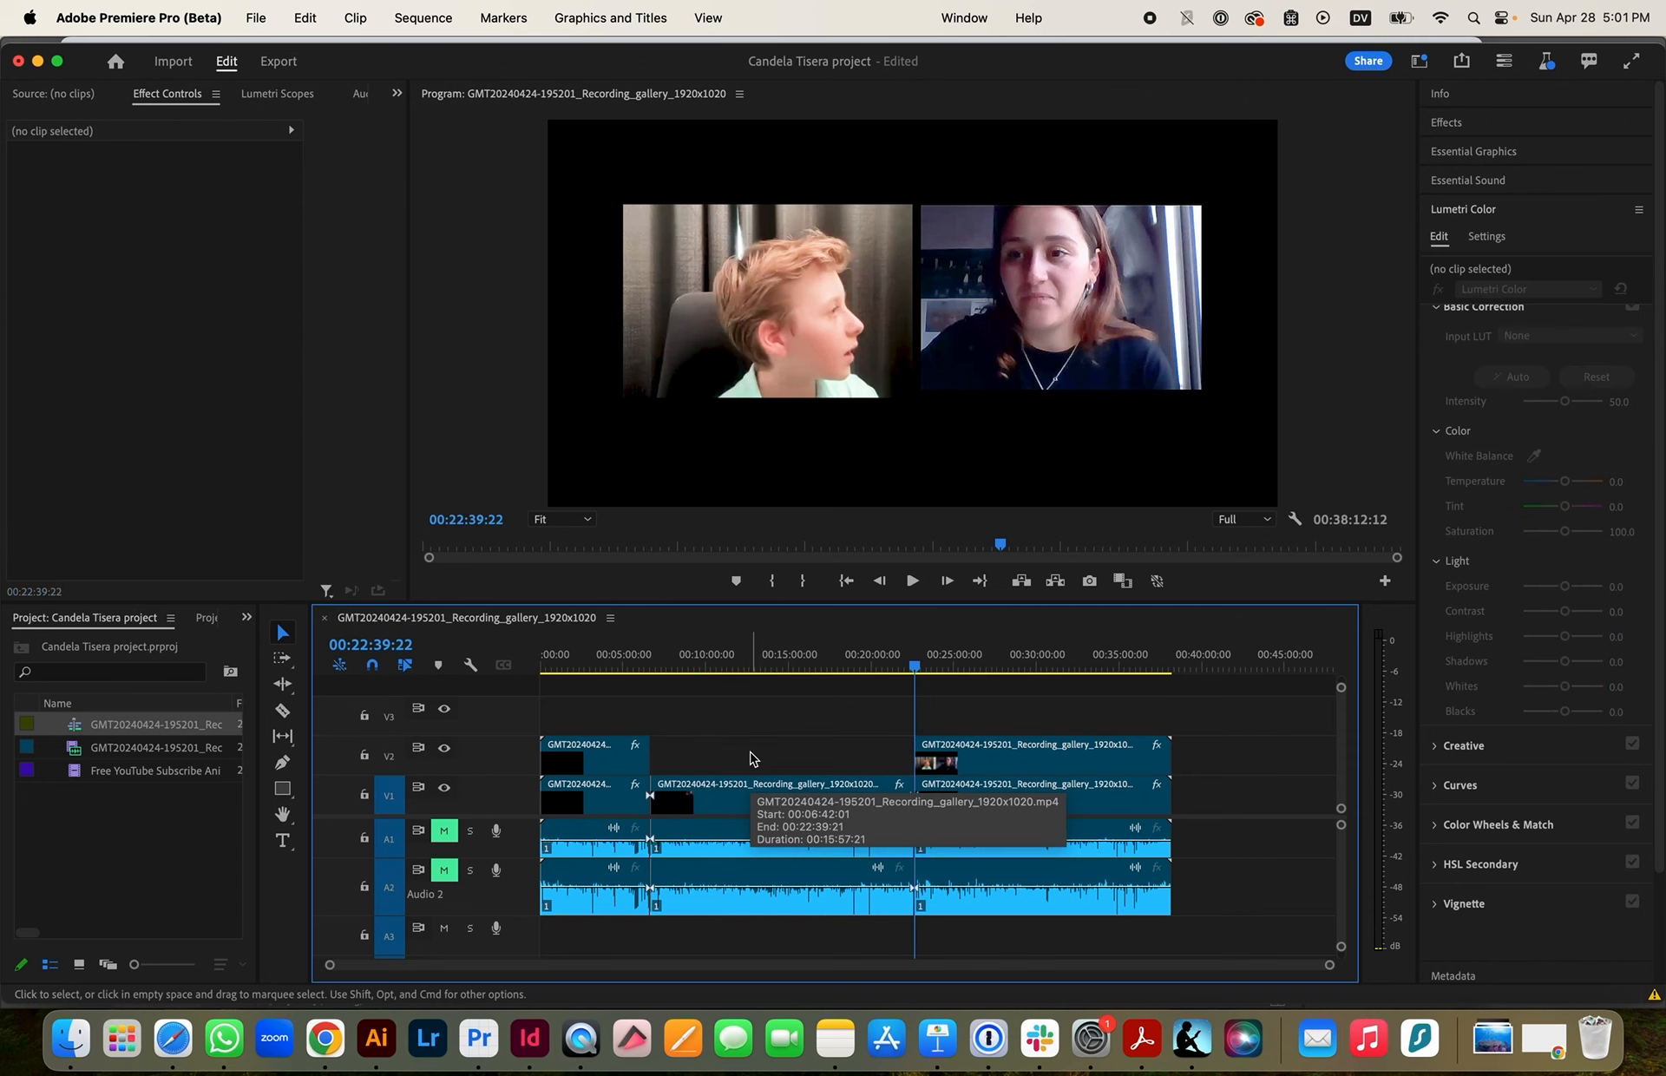
{"action": "left_click", "coordinate": [741, 785]}
{"action": "left_click", "coordinate": [728, 667]}
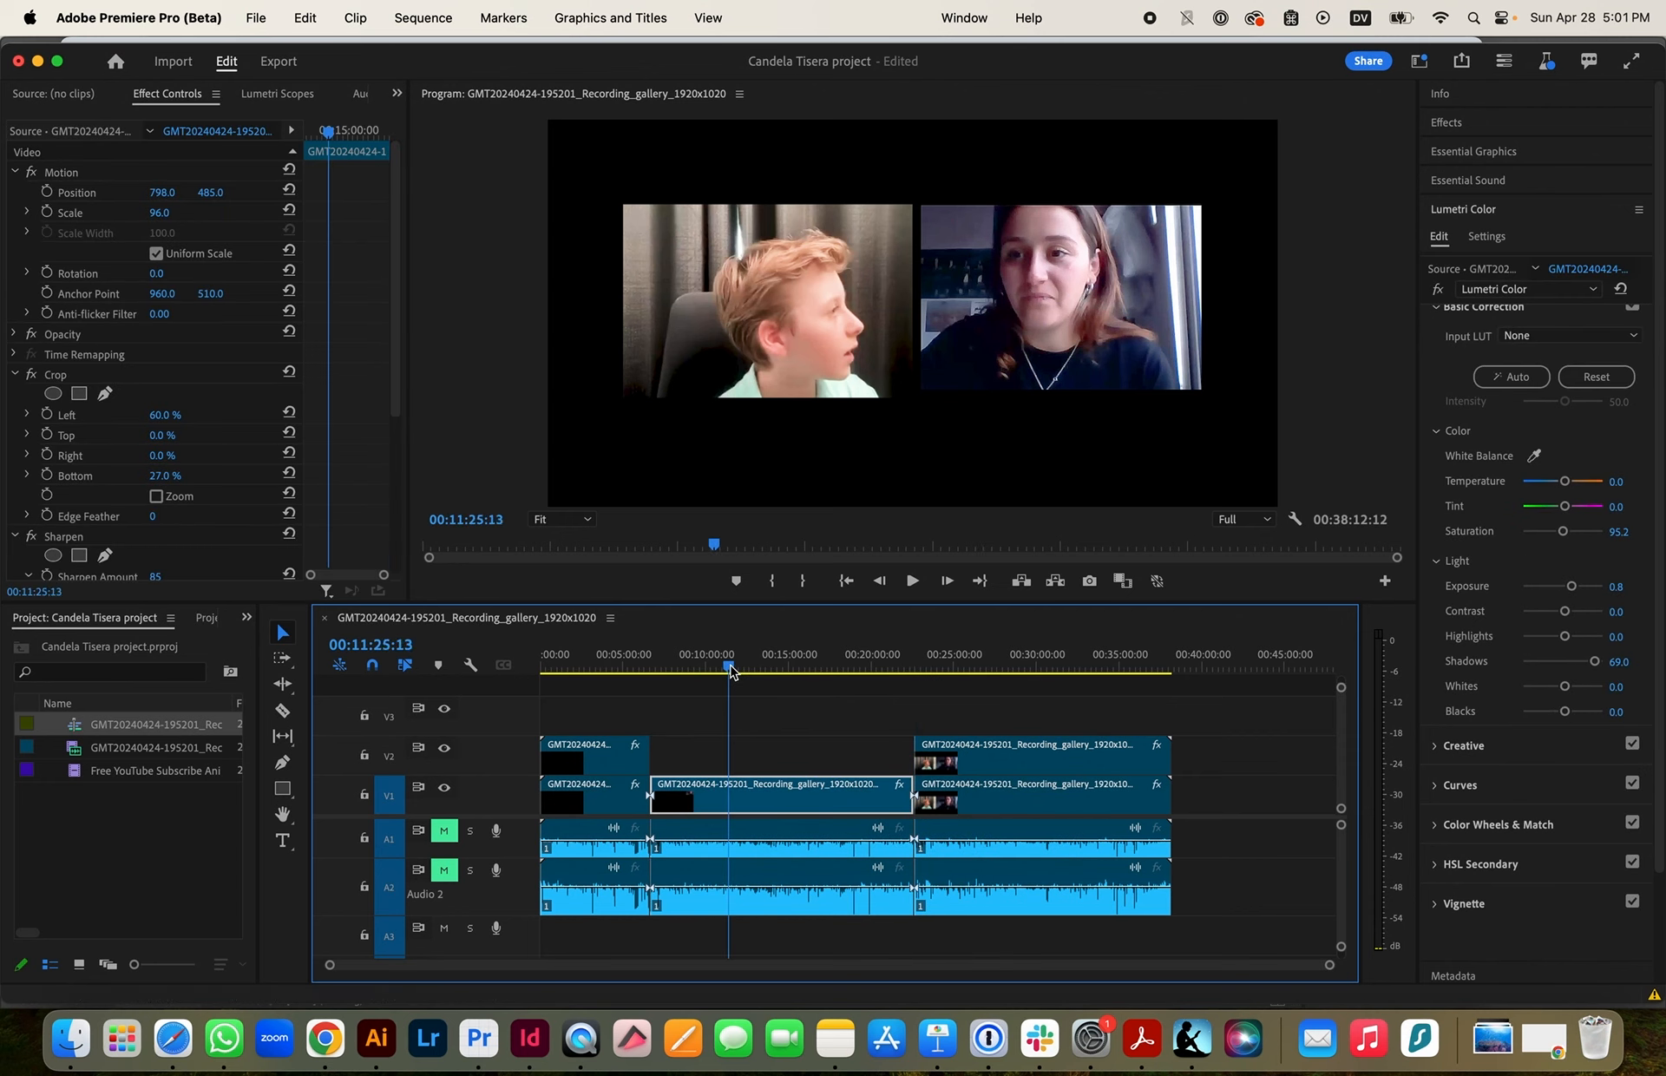
{"action": "left_click", "coordinate": [1074, 363]}
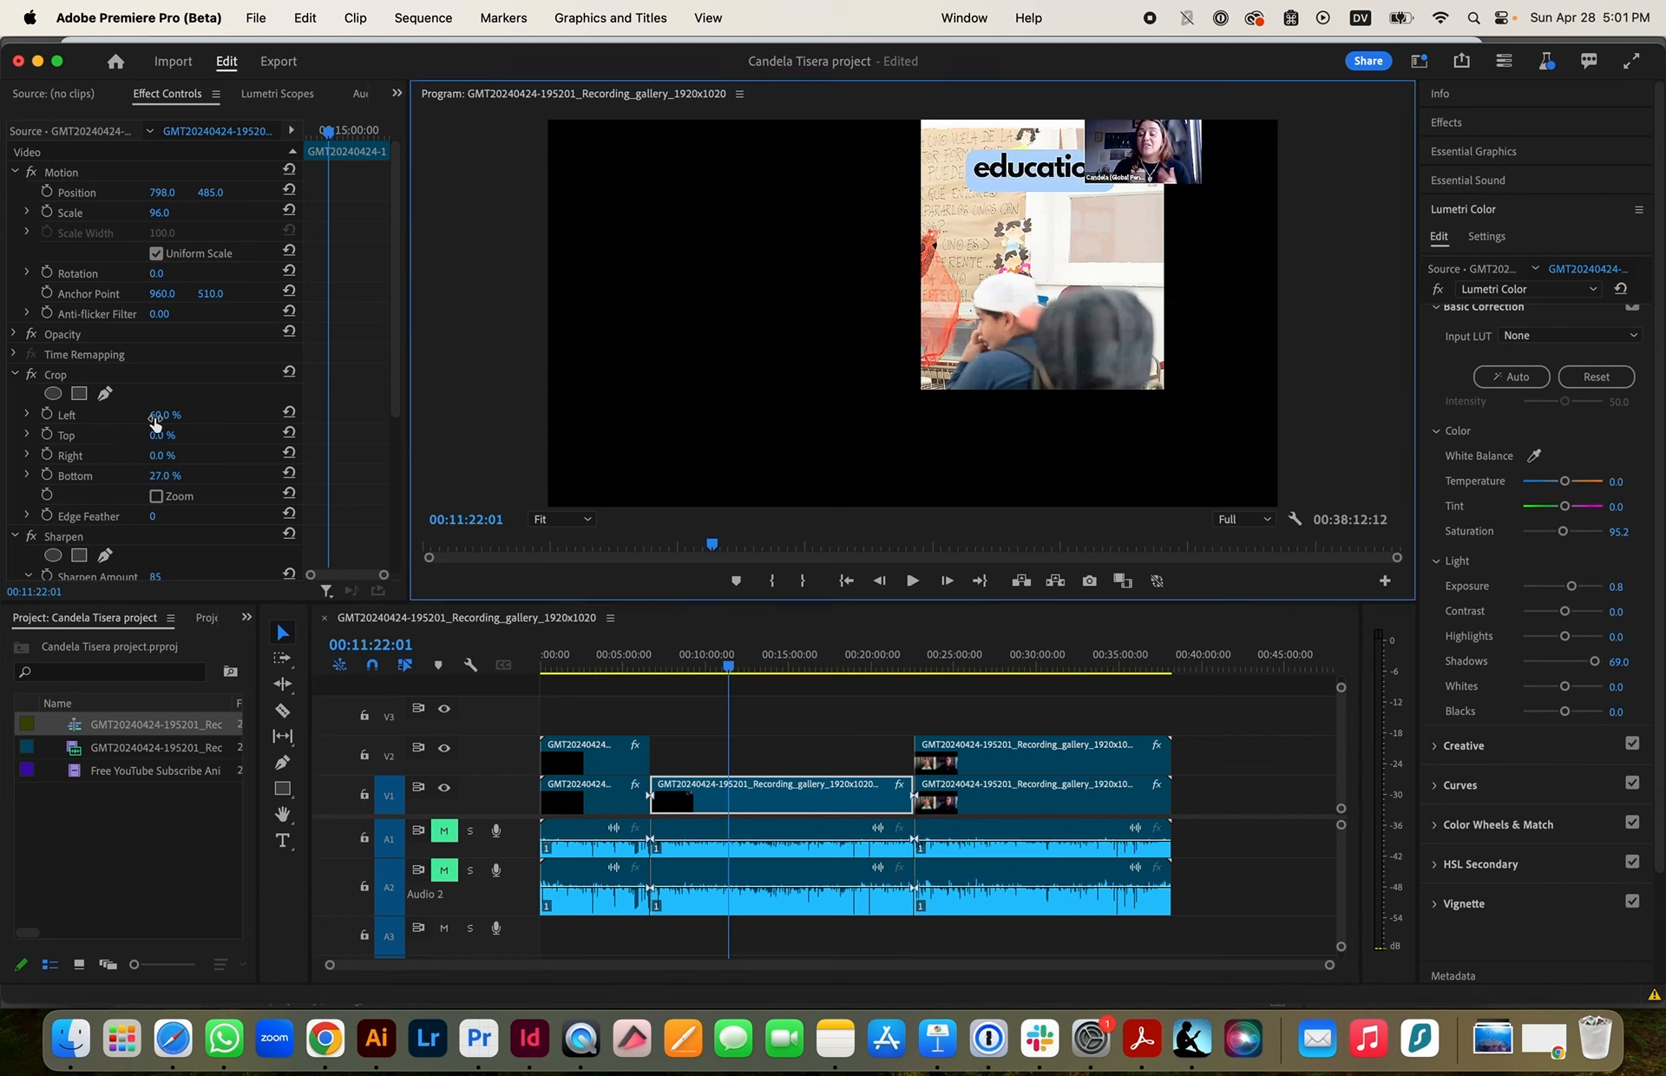
{"action": "left_click_drag", "start_coordinate": [152, 417], "coordinate": [183, 416]}
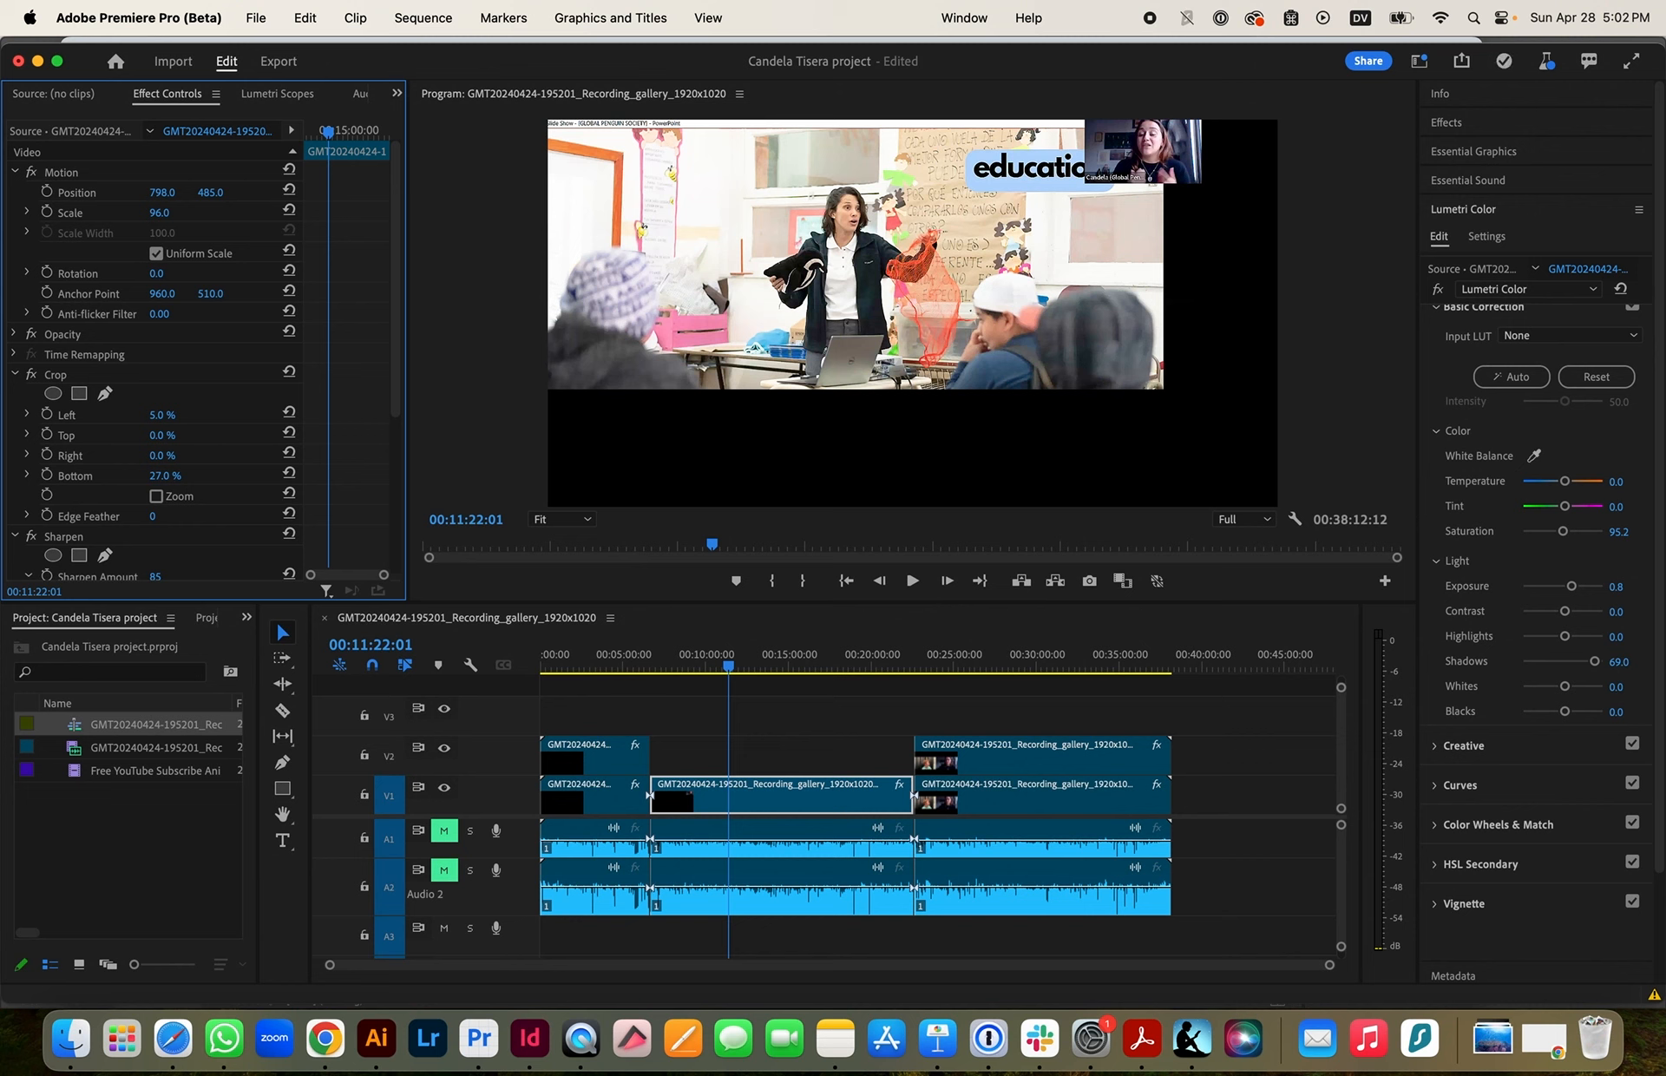
Set the shared-screen clip's scale to 100 and its position to 943, 647 to centre it in the frame
{"action": "left_click_drag", "start_coordinate": [163, 199], "coordinate": [172, 196]}
{"action": "left_click", "coordinate": [176, 208]}
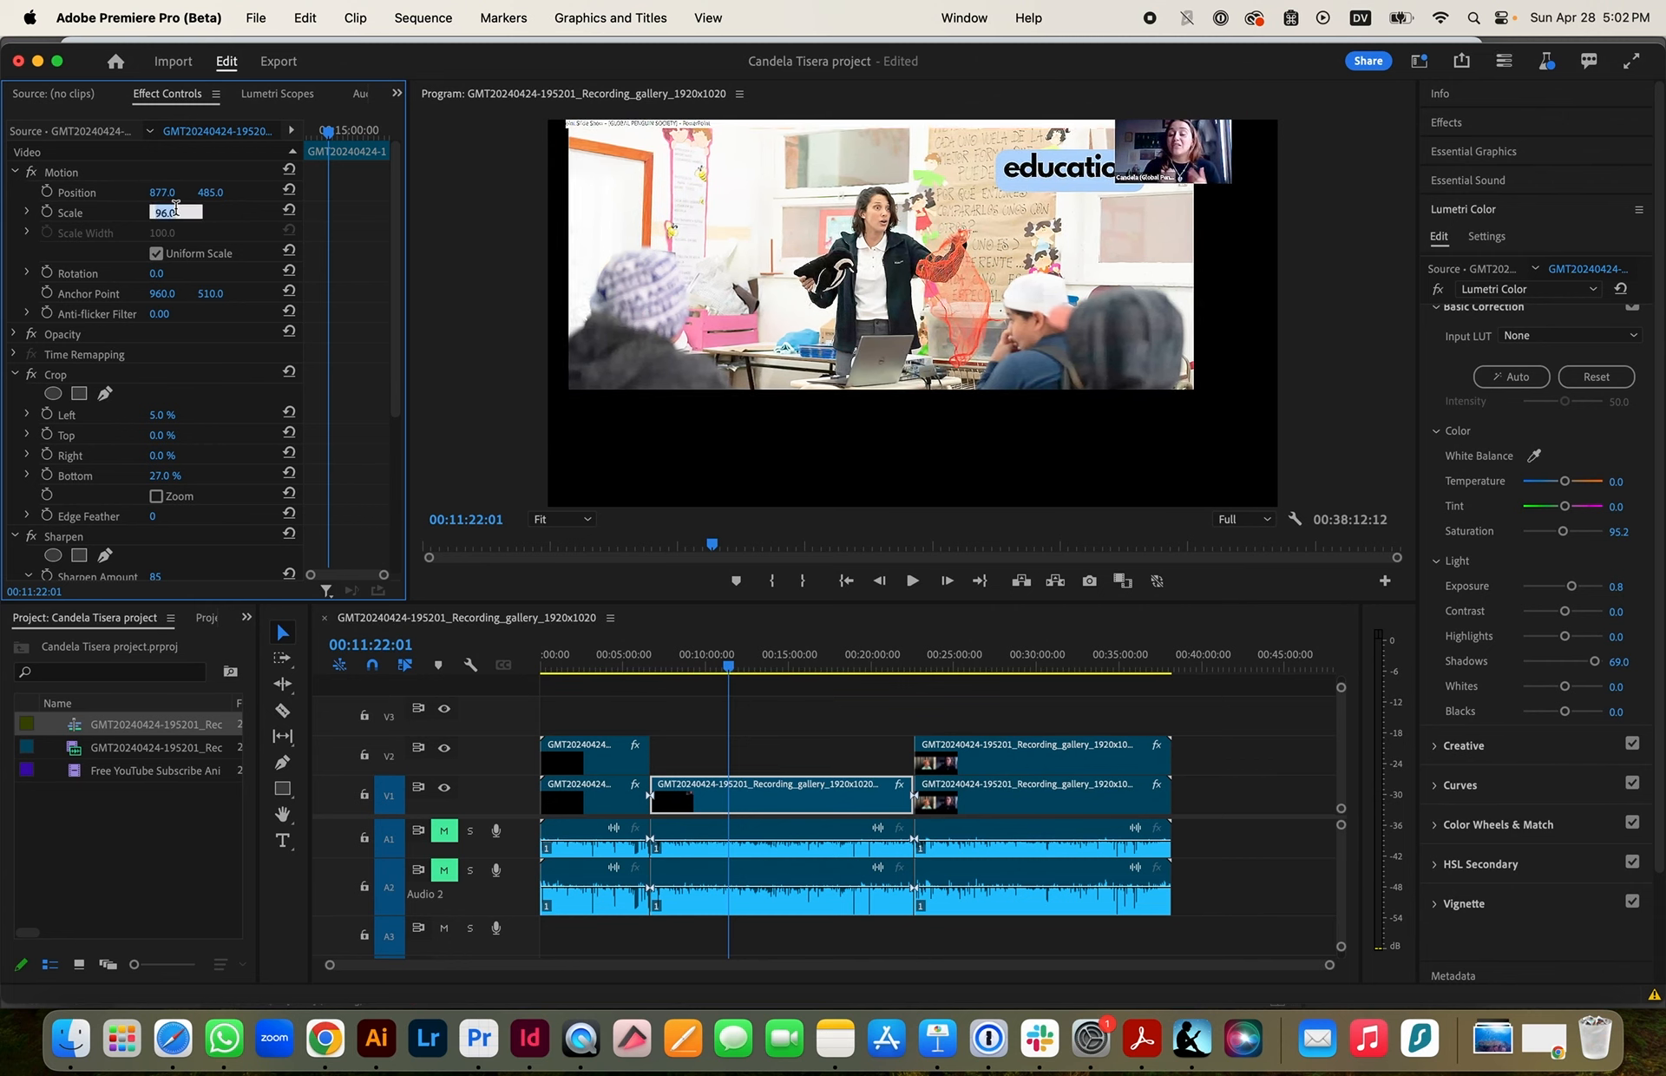
{"action": "type", "text": "100"}
{"action": "key", "text": "Return"}
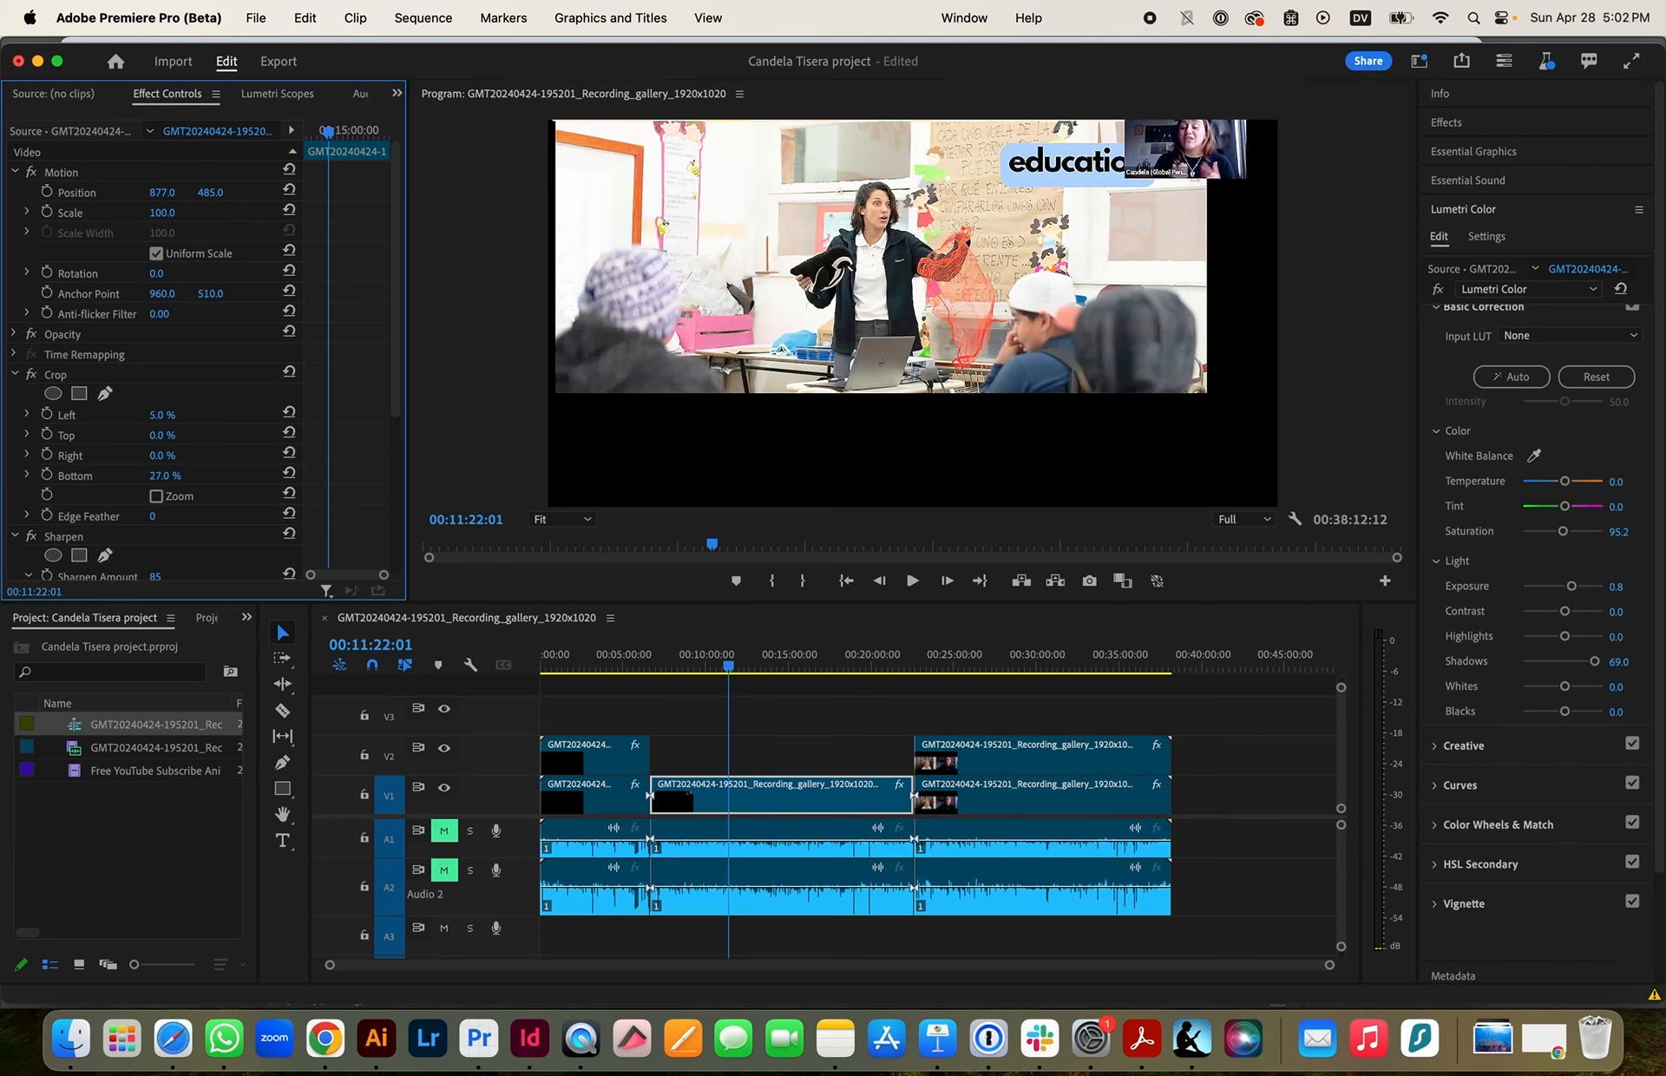
{"action": "left_click_drag", "start_coordinate": [209, 195], "coordinate": [327, 195]}
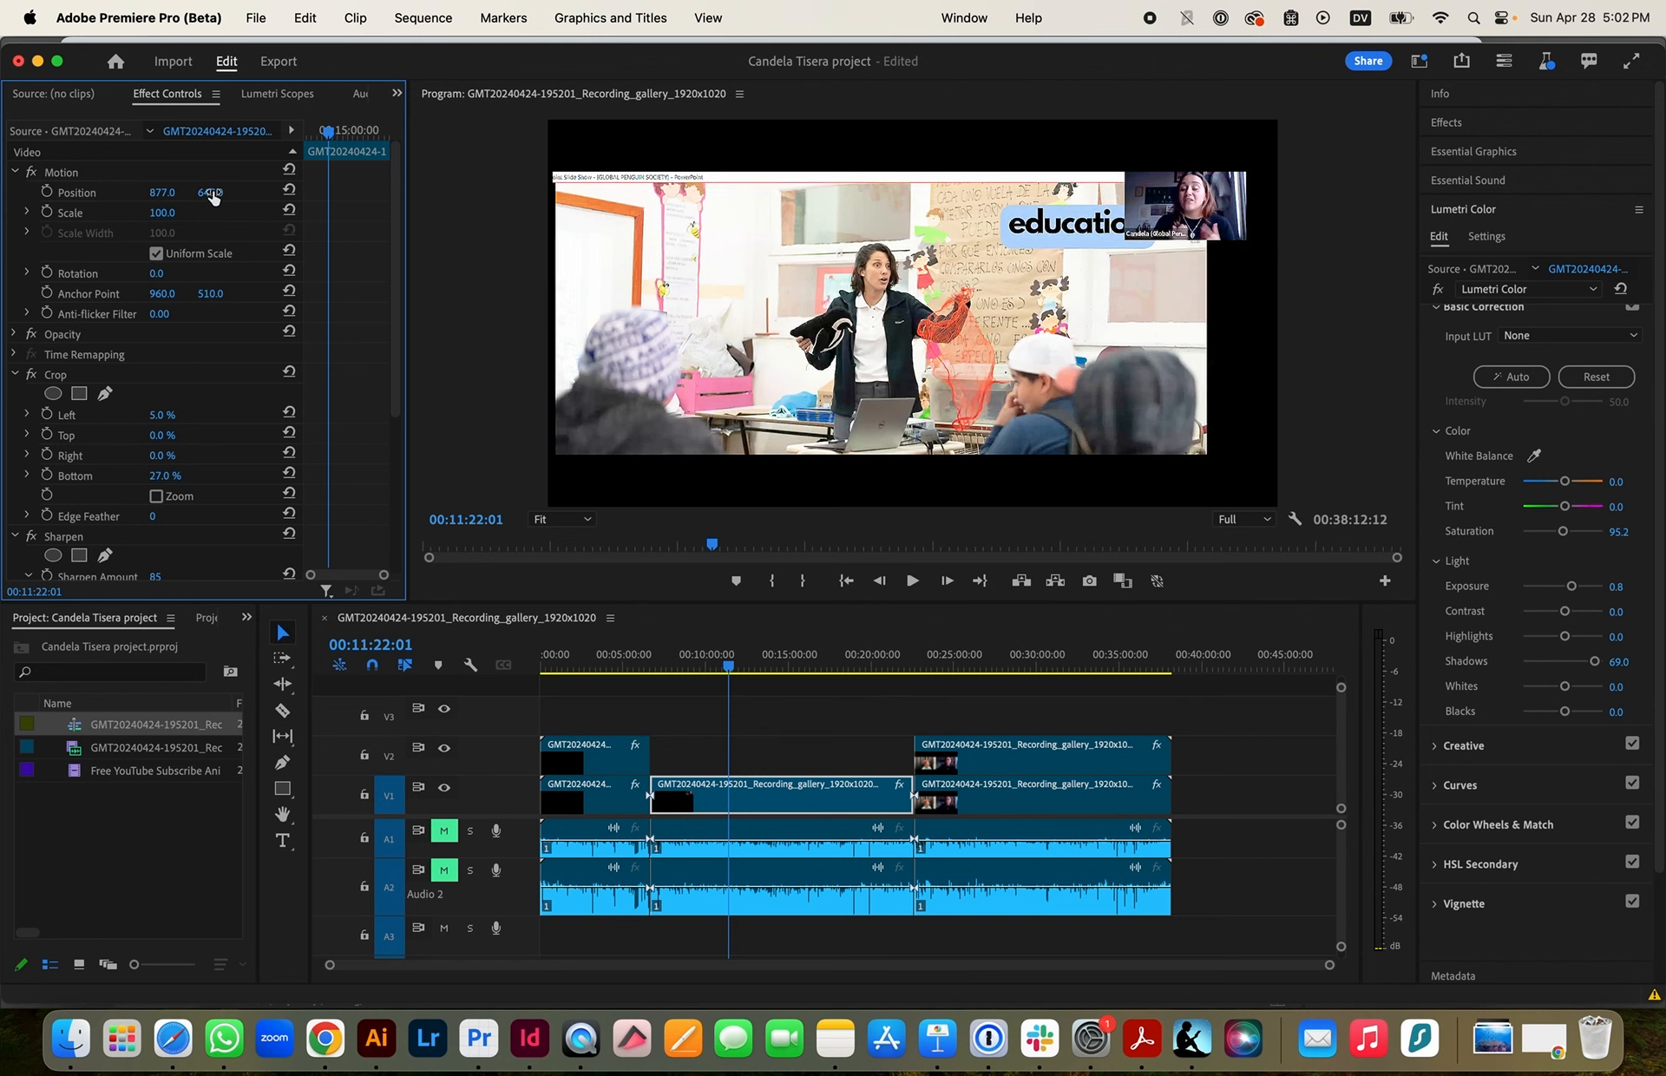
{"action": "left_click_drag", "start_coordinate": [161, 199], "coordinate": [224, 199]}
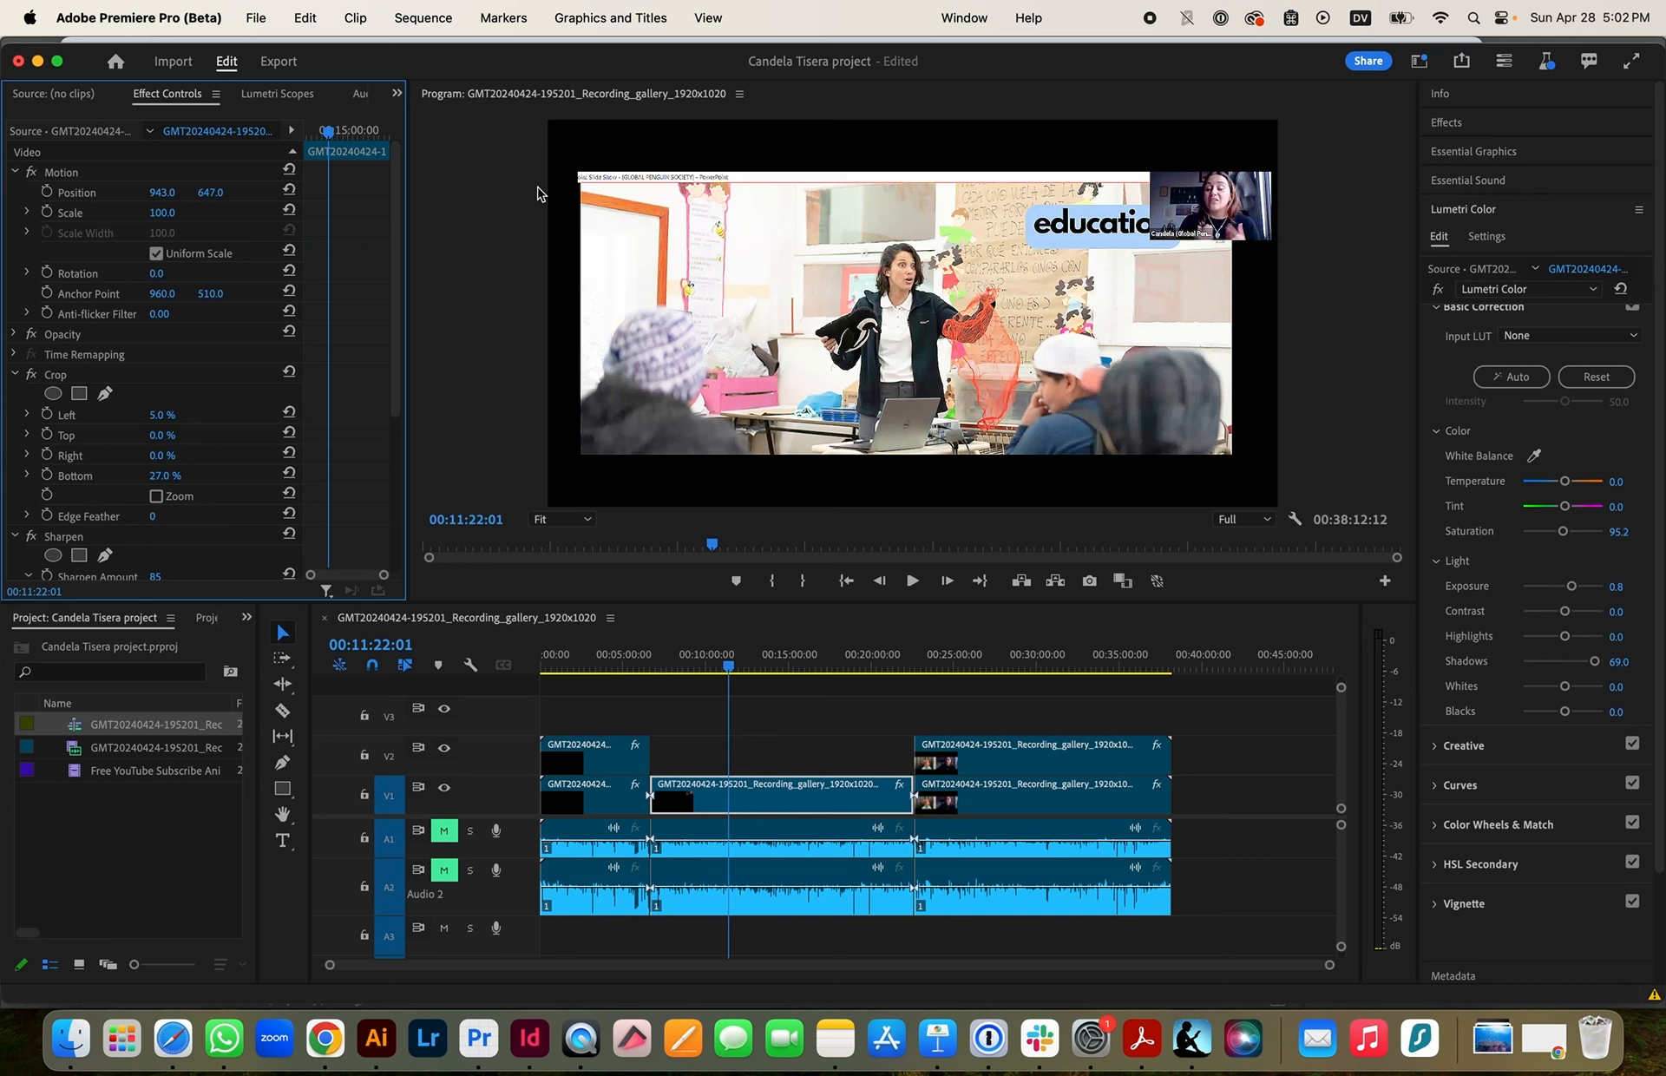
Play passages from about 00:11:22 and 00:13:24 to check the framing of the shared-screen clip
{"action": "key", "text": "space"}
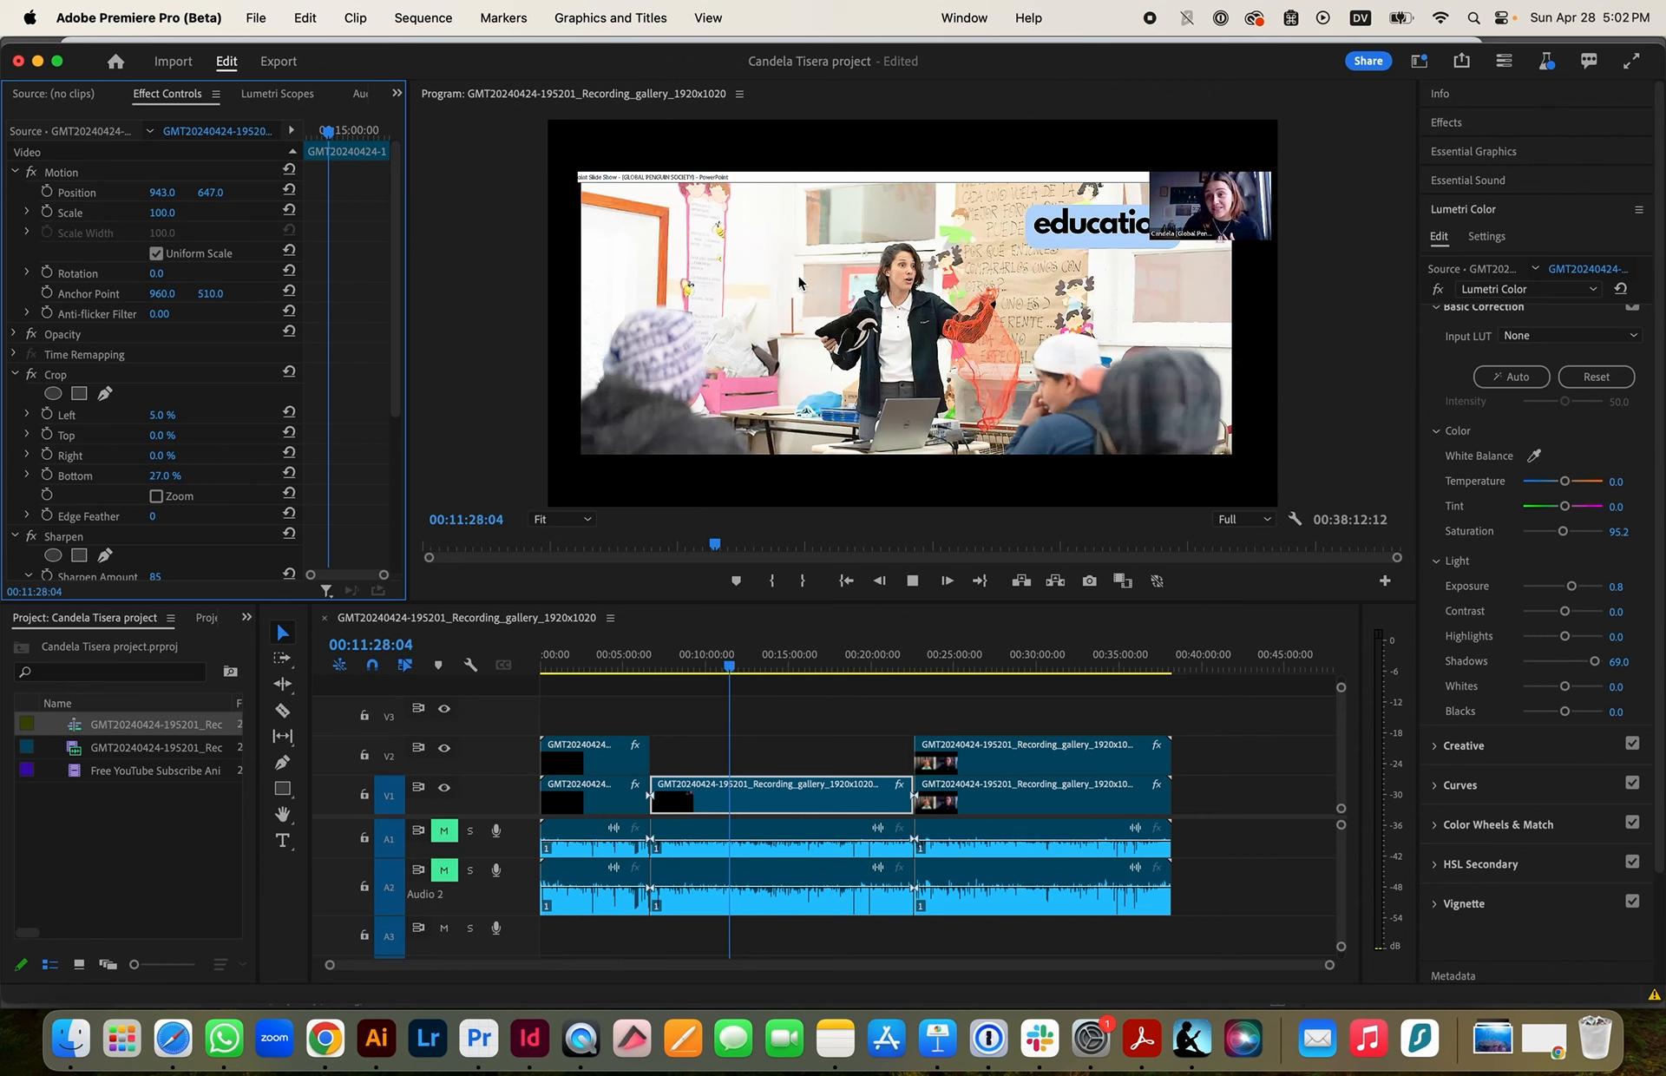
{"action": "left_click", "coordinate": [765, 667]}
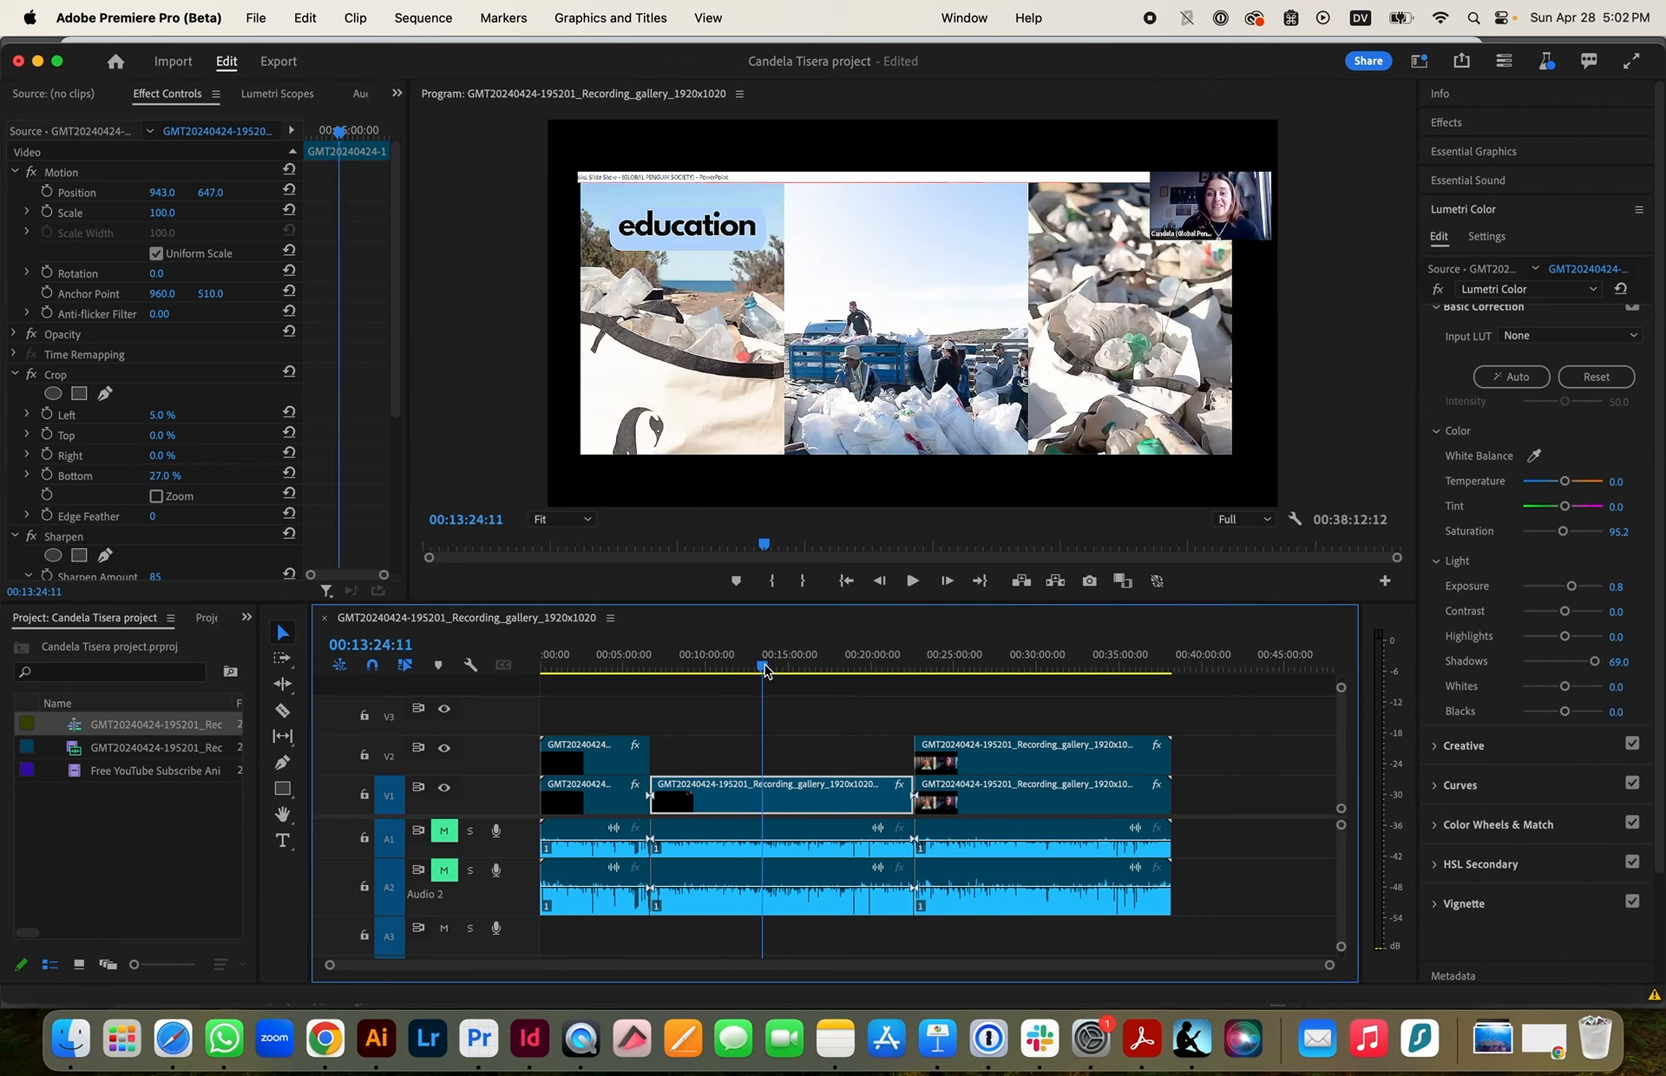
{"action": "key", "text": "space"}
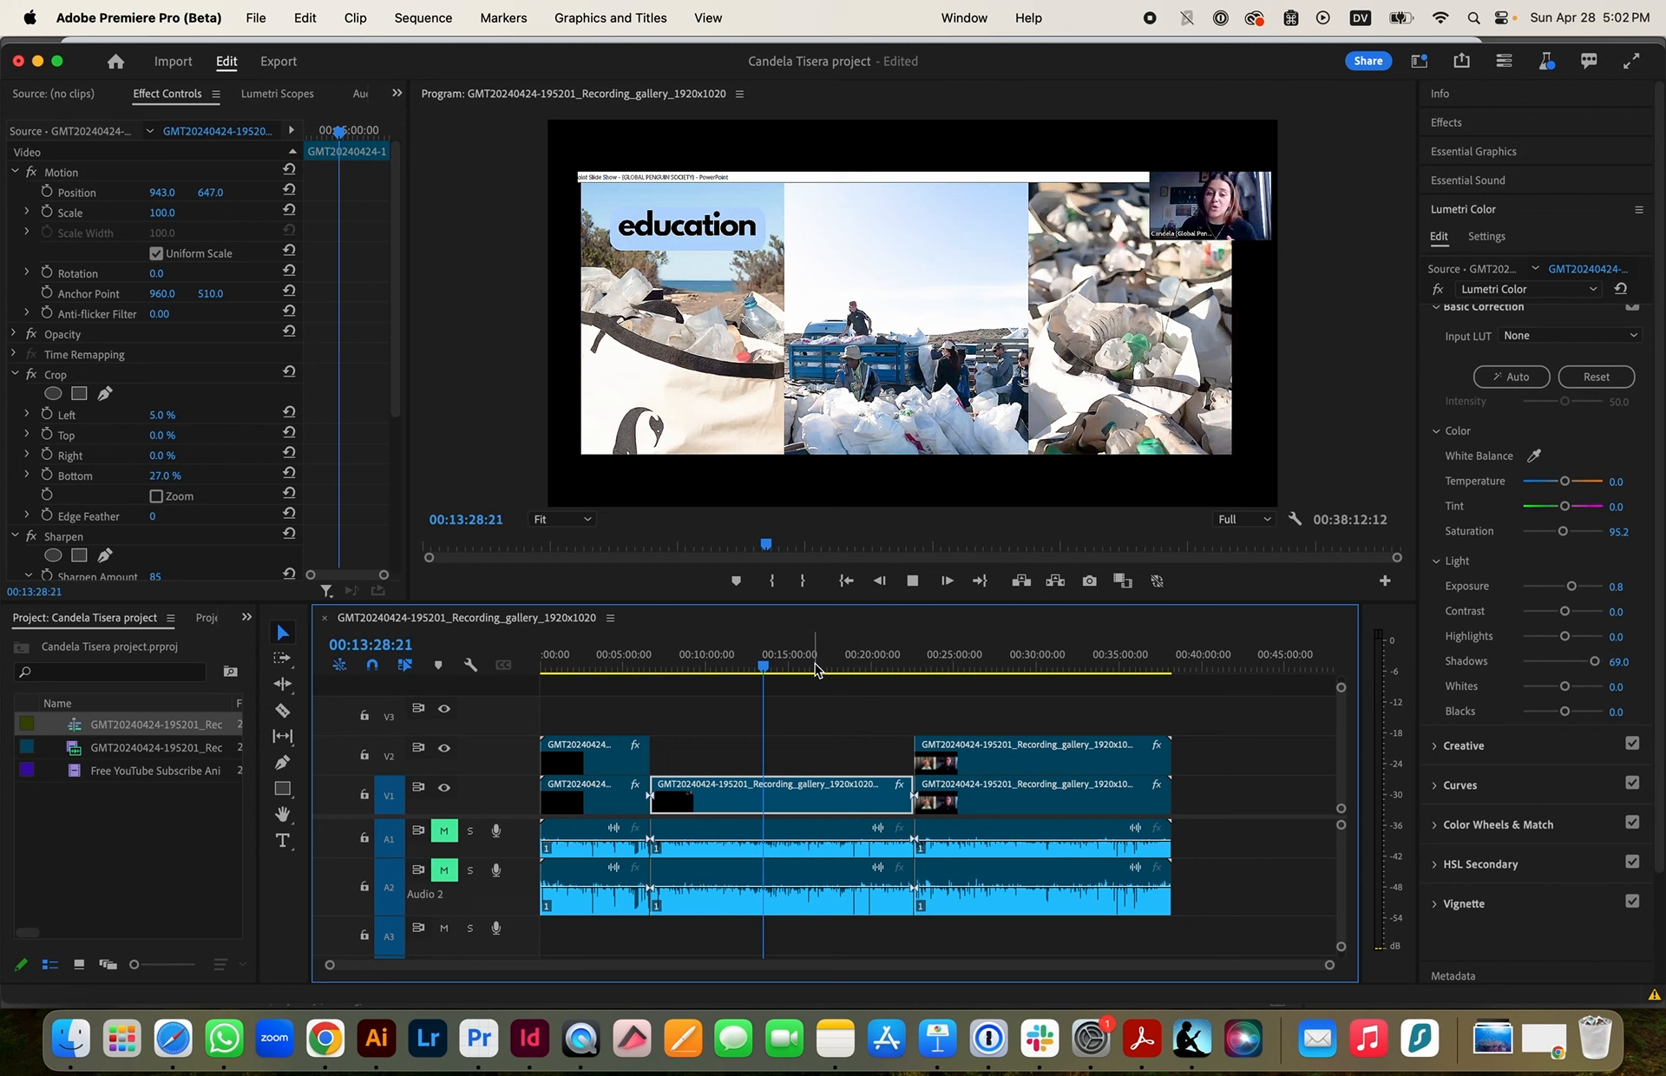
Set the shared-screen clip's left and bottom crop to 0% and its position to 951, 500
{"action": "key", "text": "space"}
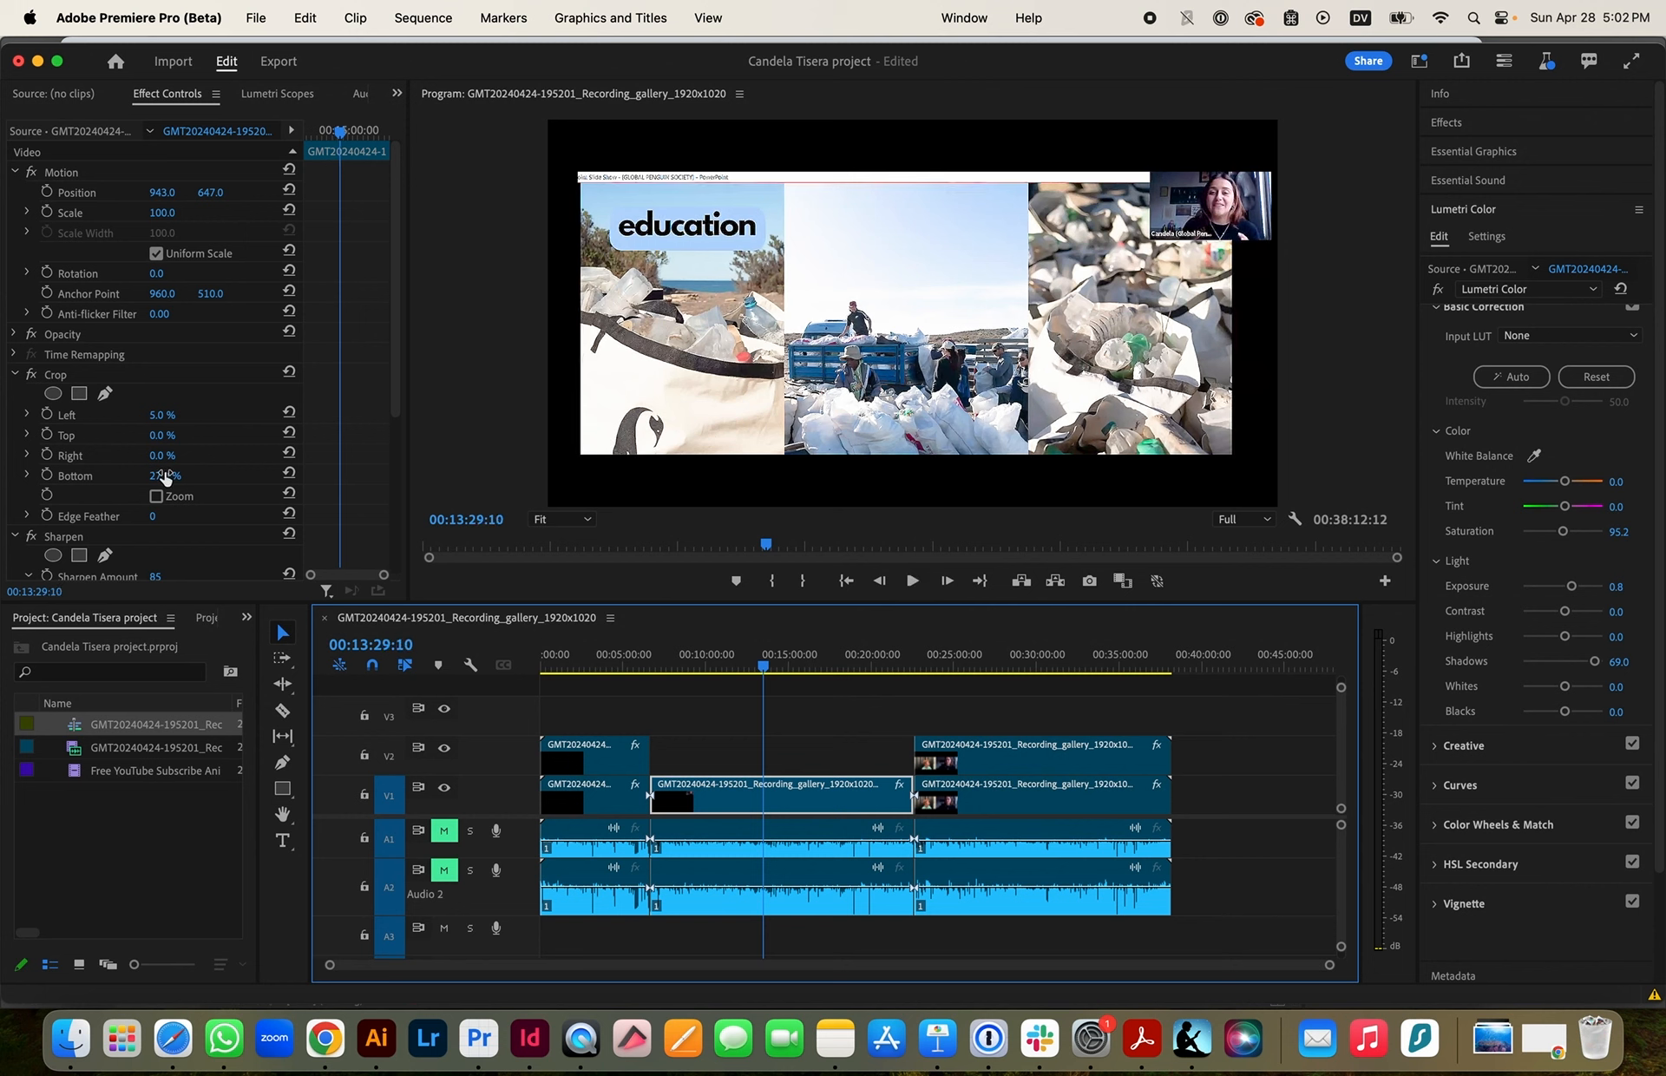
{"action": "left_click_drag", "start_coordinate": [165, 475], "coordinate": [144, 475]}
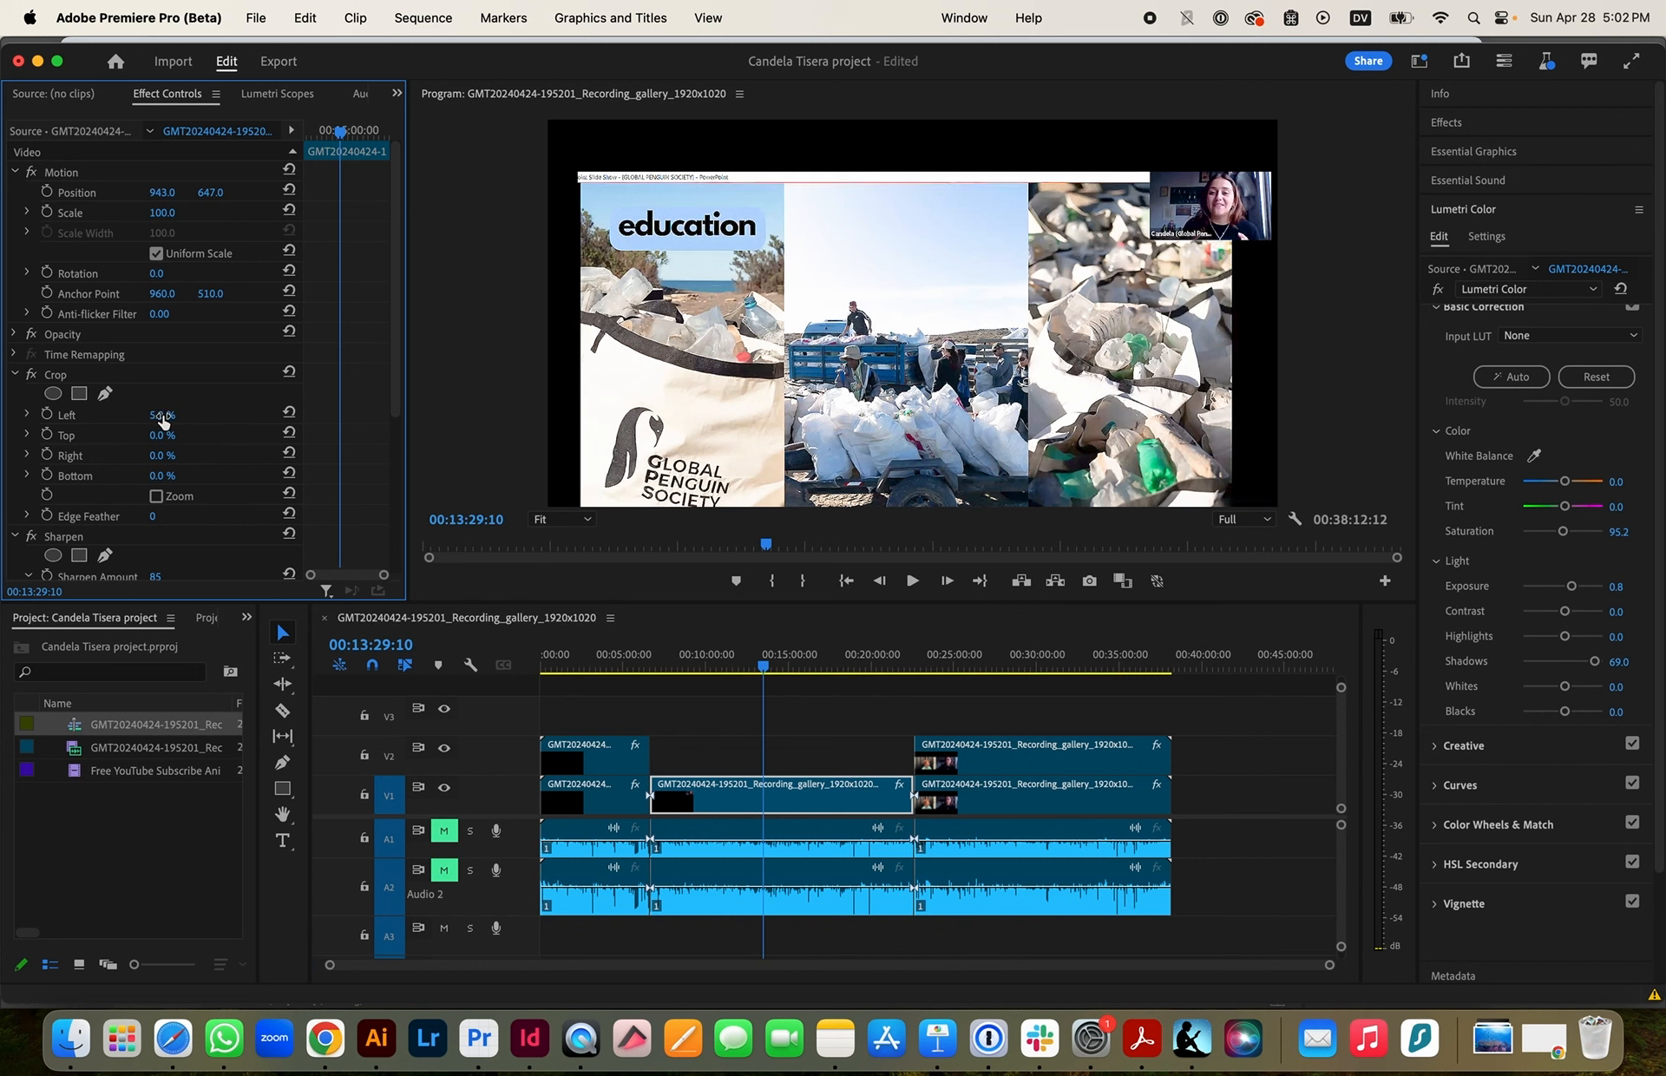
{"action": "mouse_move", "coordinate": [159, 417]}
{"action": "left_mouse_down"}
{"action": "mouse_move", "coordinate": [226, 416]}
{"action": "mouse_move", "coordinate": [139, 417]}
{"action": "left_mouse_up"}
{"action": "left_click_drag", "start_coordinate": [163, 191], "coordinate": [83, 192]}
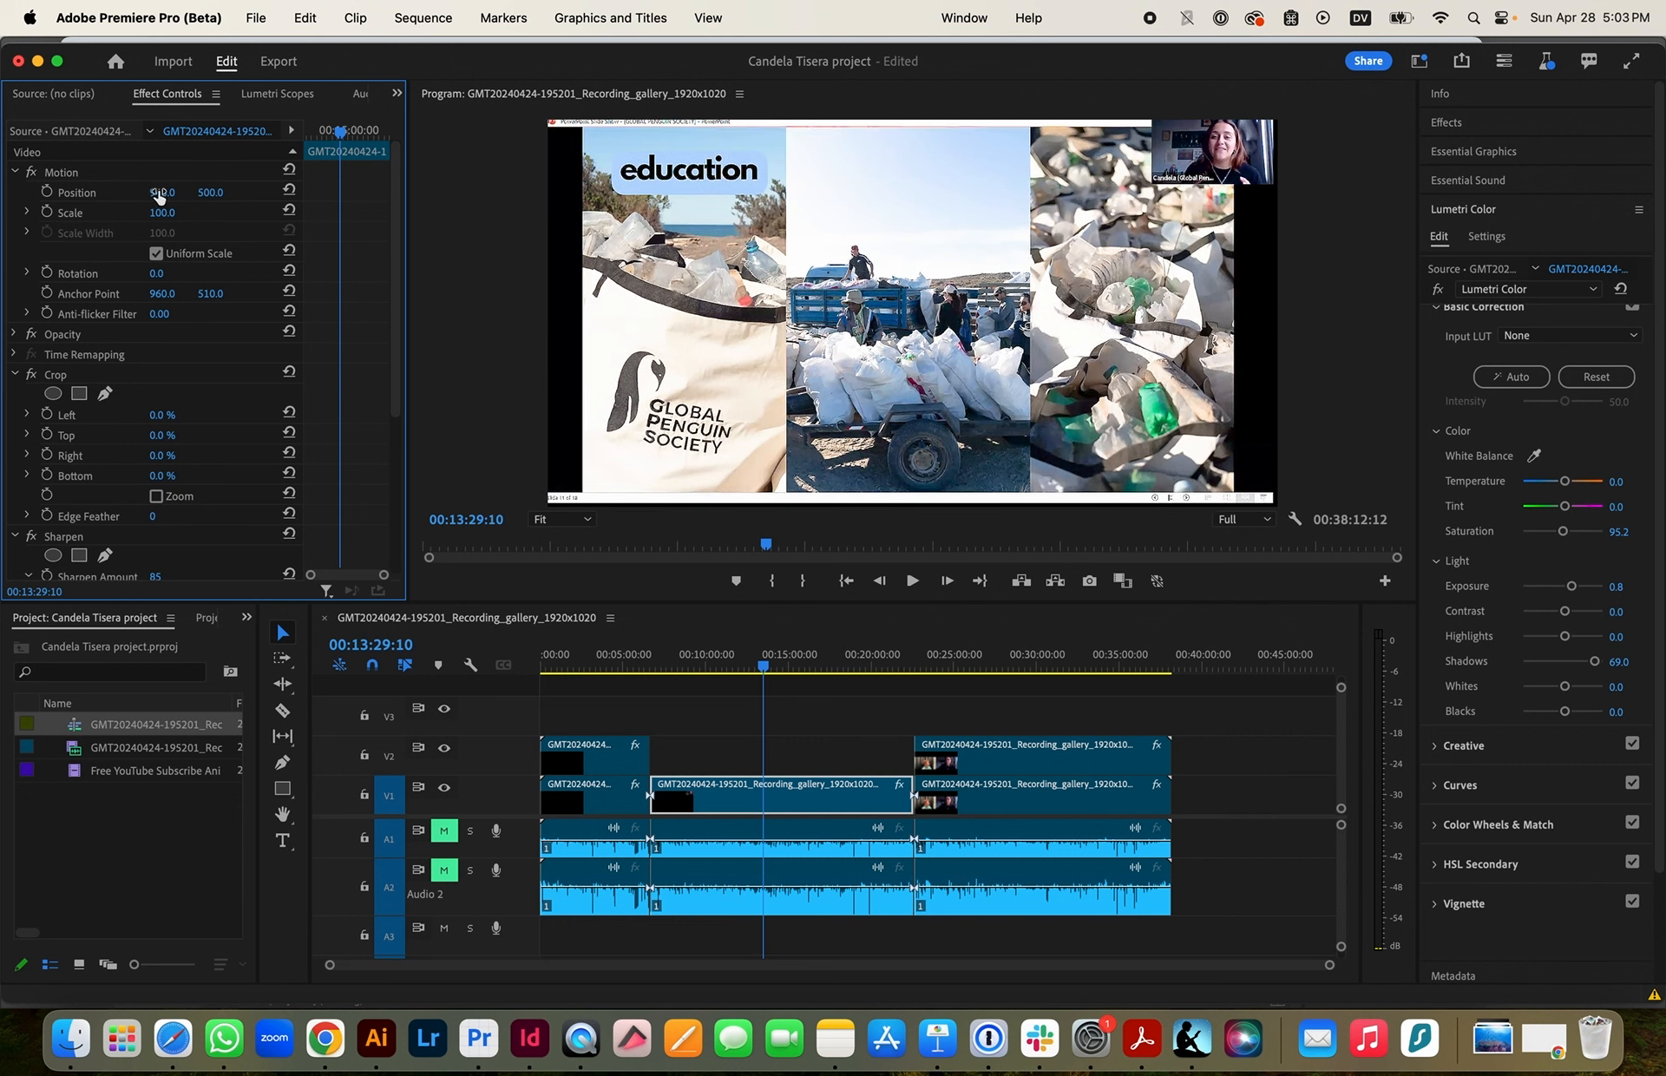
{"action": "left_click_drag", "start_coordinate": [162, 191], "coordinate": [164, 191]}
Check the reframed shared-screen clip around 00:16:47, 00:19:28 and 00:22:26, and the return to gallery view at 00:22:49
{"action": "key", "text": "space"}
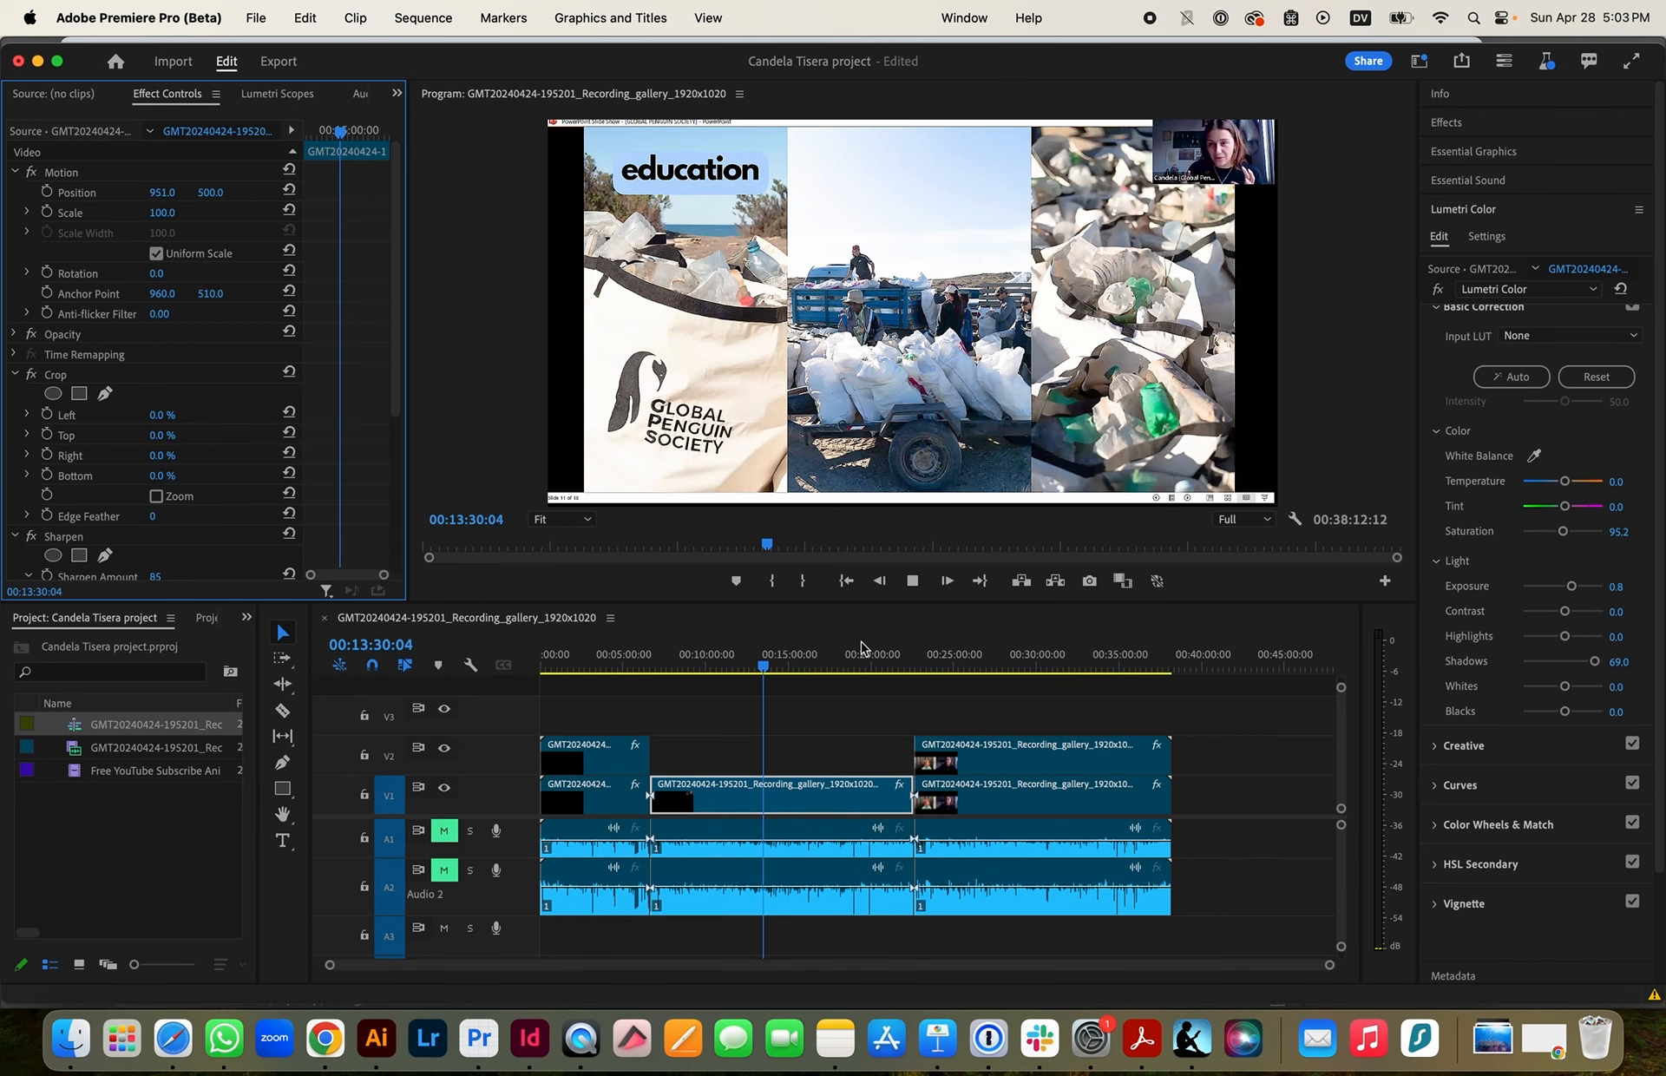
{"action": "left_click", "coordinate": [817, 666]}
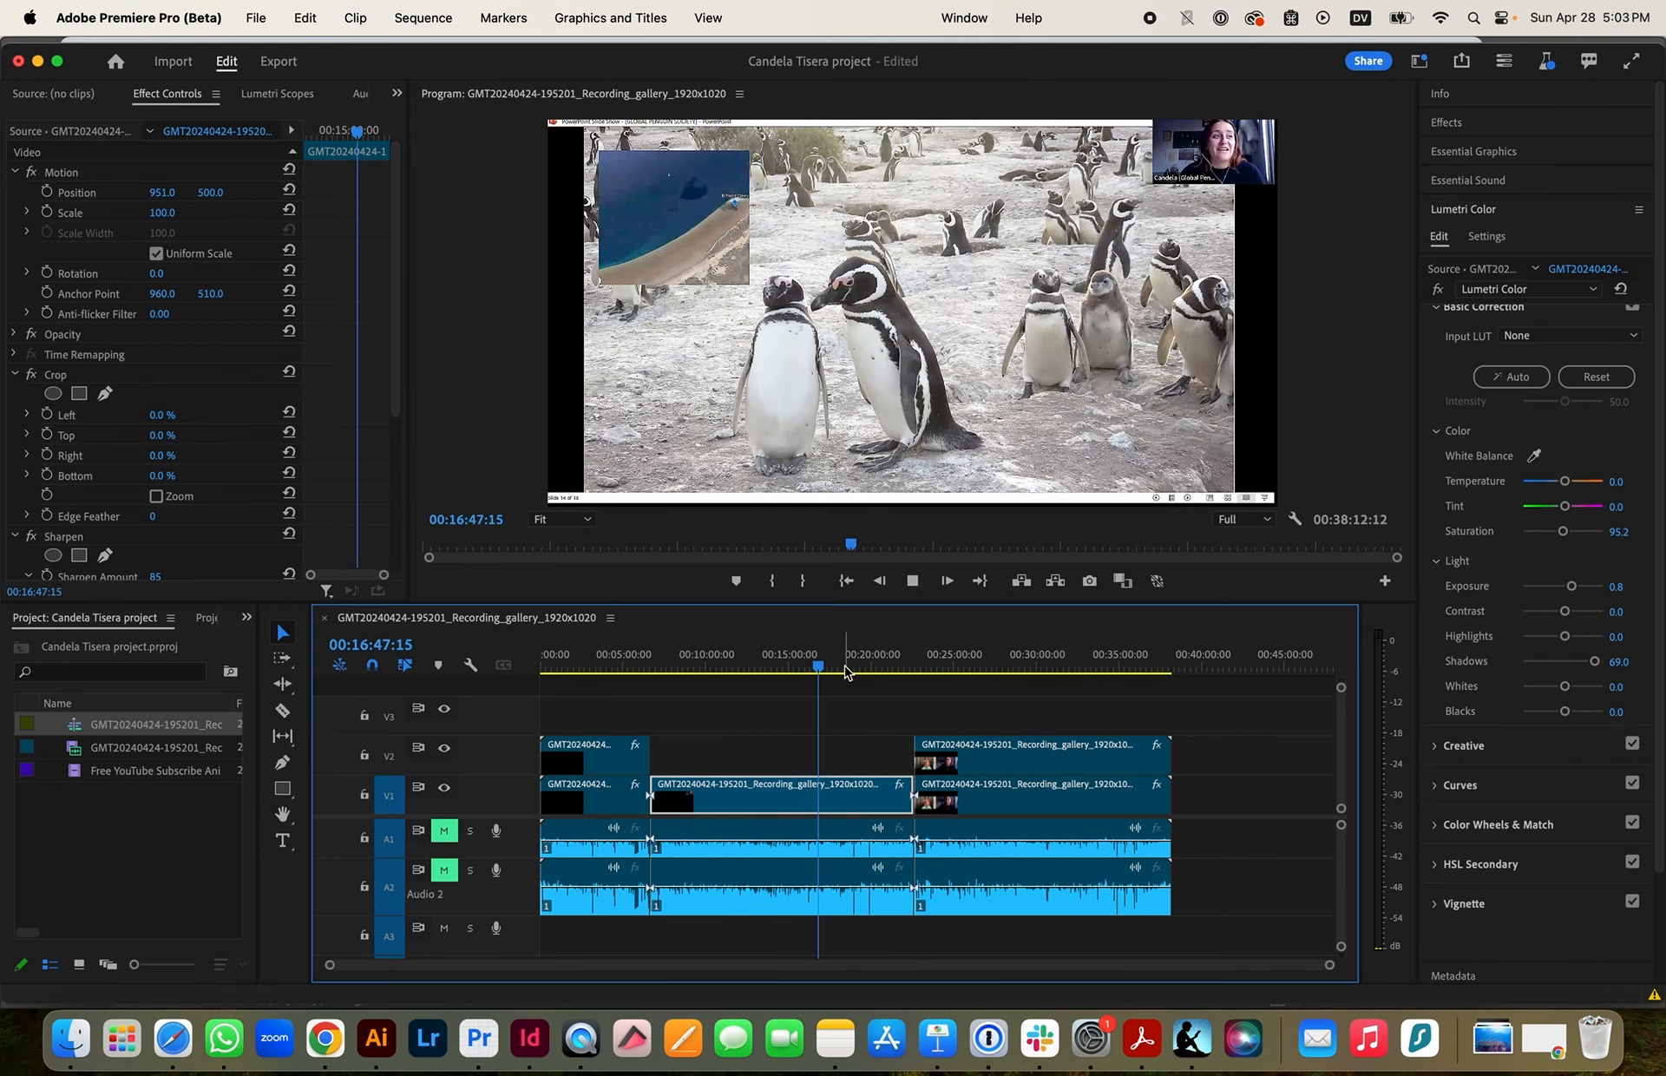
{"action": "left_click", "coordinate": [861, 666]}
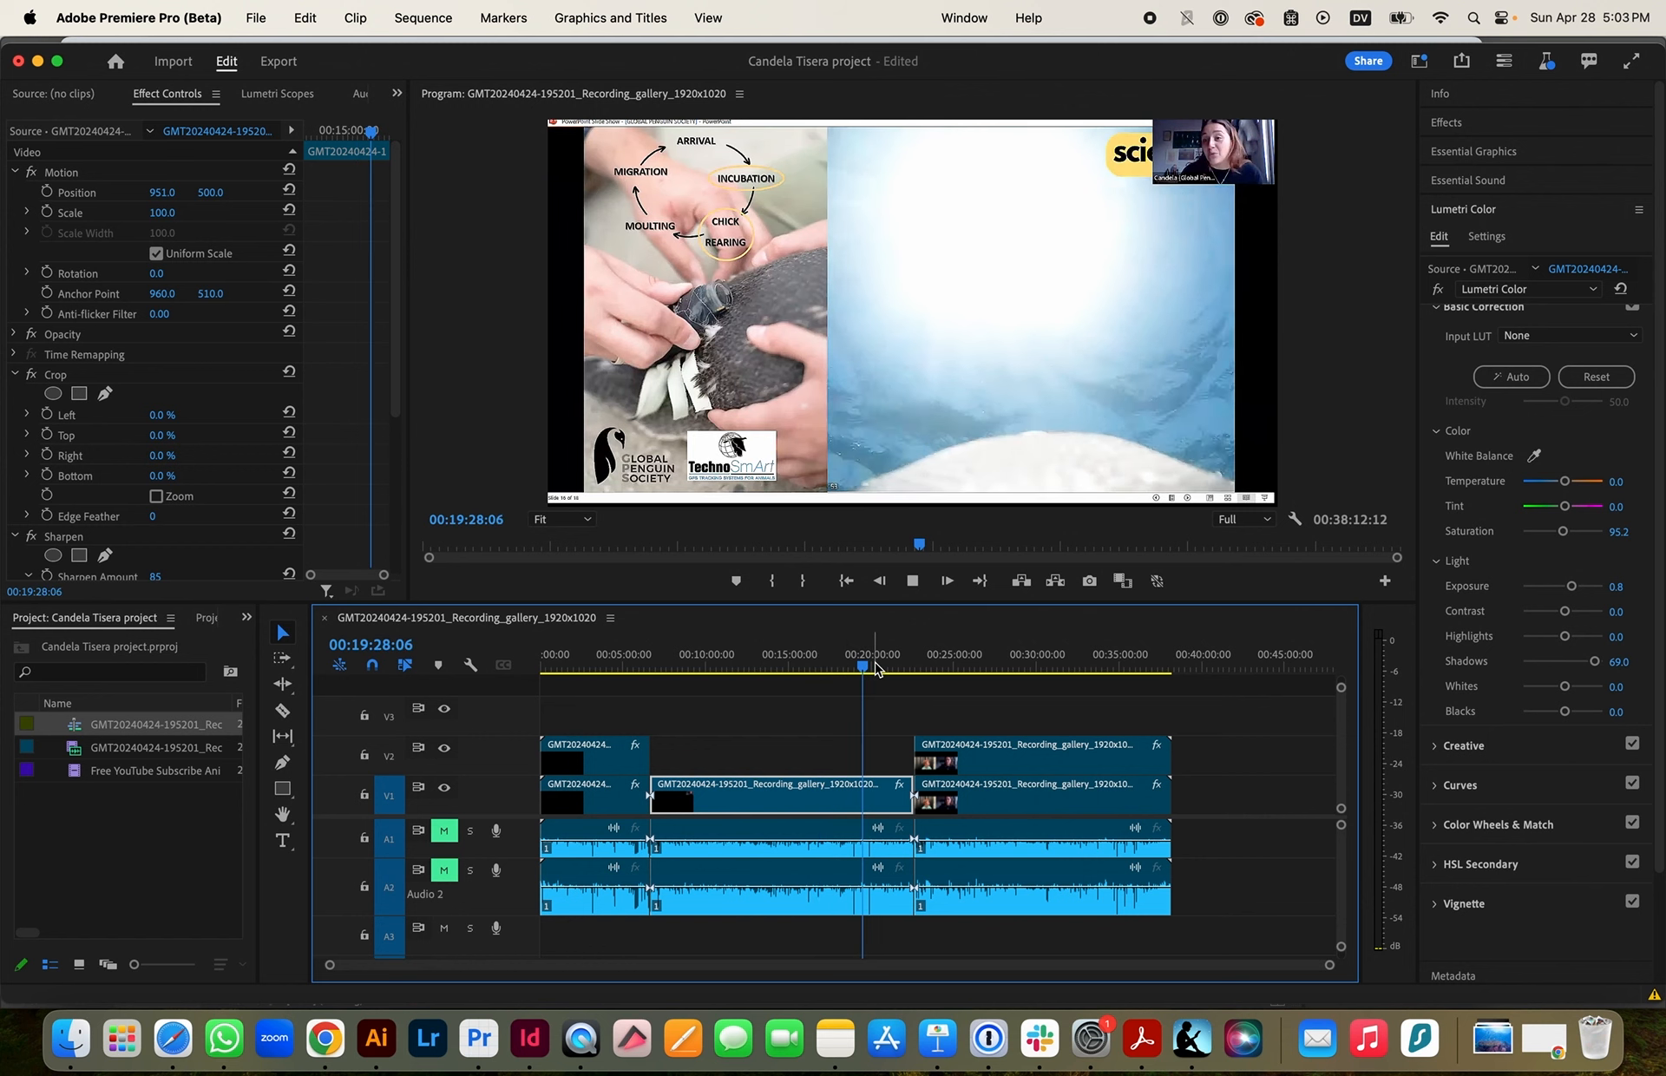
{"action": "left_click", "coordinate": [912, 668]}
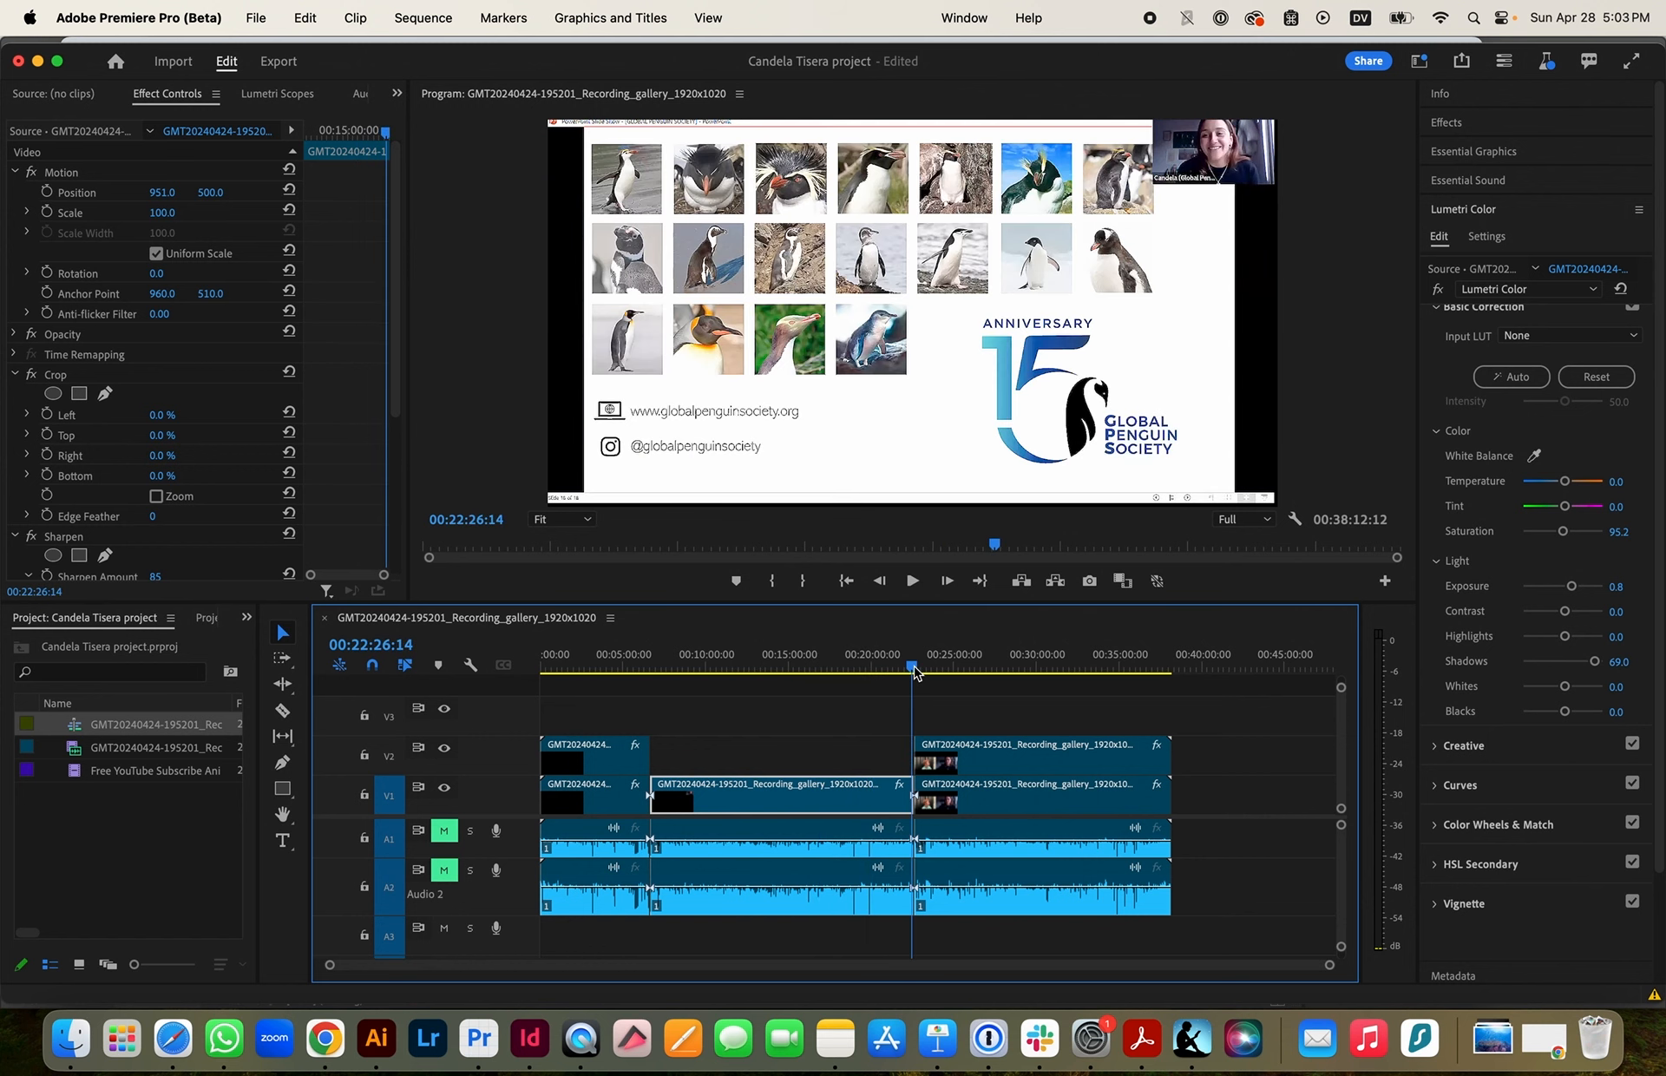
{"action": "left_click", "coordinate": [917, 668]}
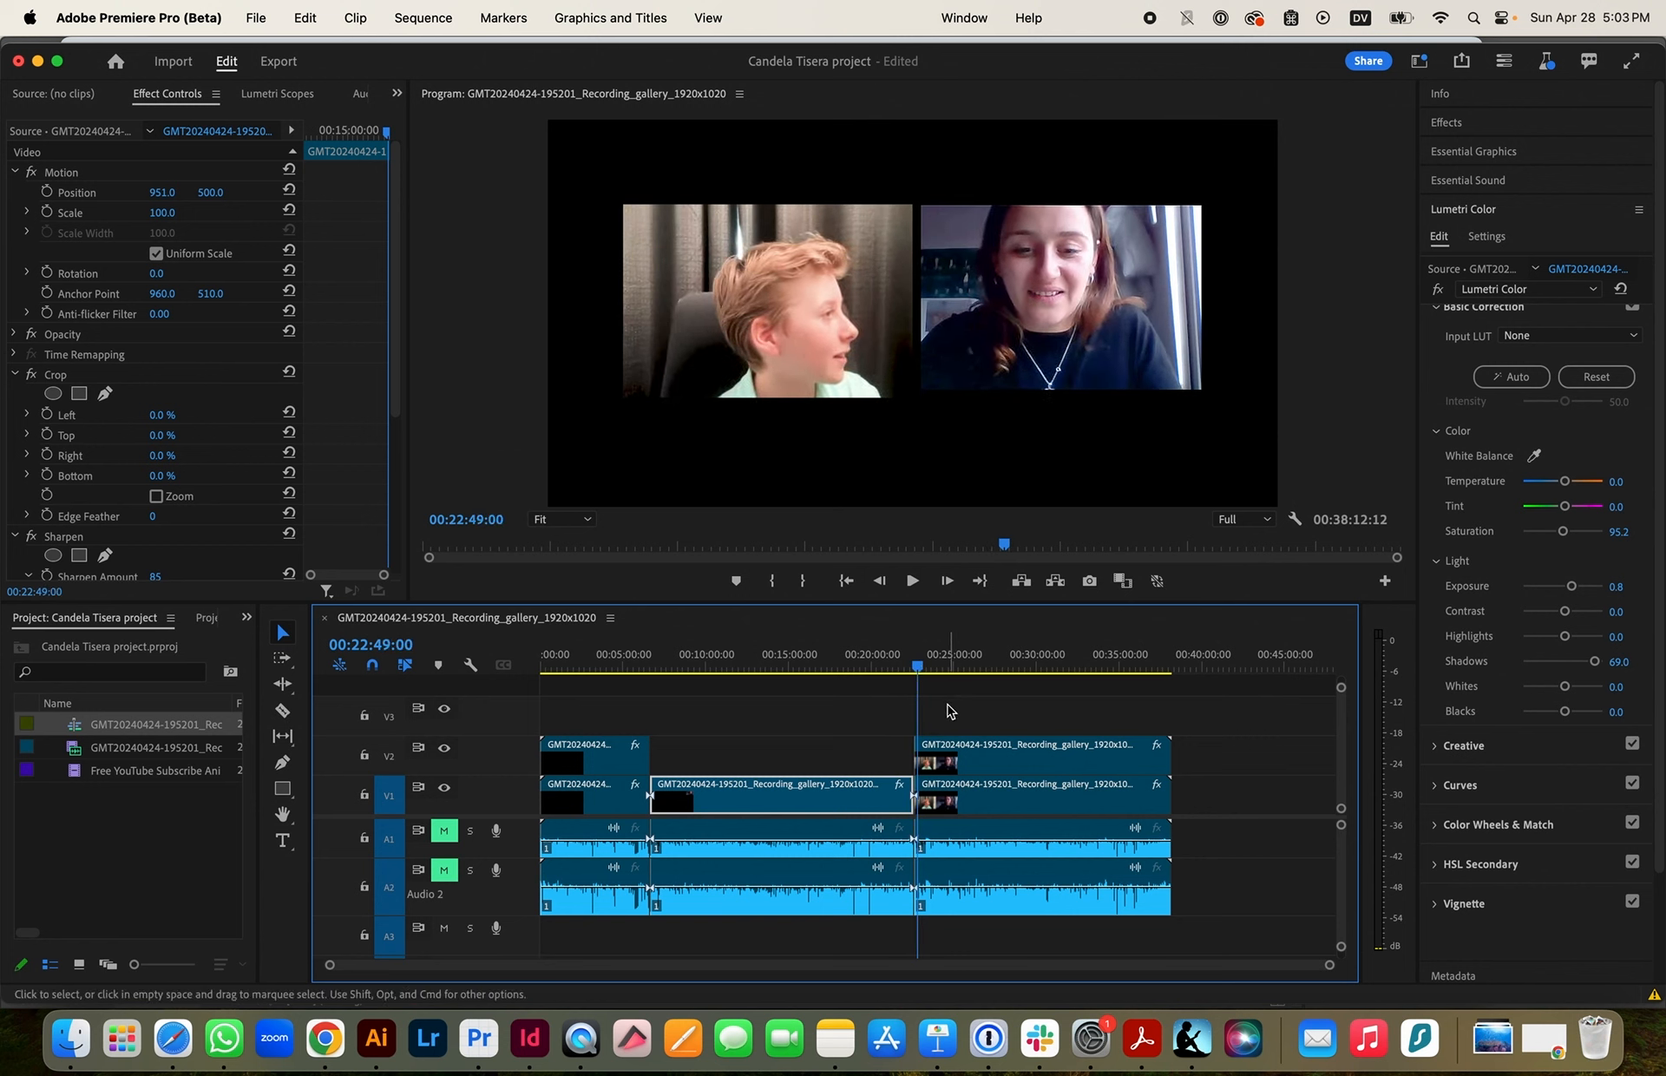
Group all video and audio clips of the gallery section that follows the shared screen
{"action": "left_click_drag", "start_coordinate": [951, 711], "coordinate": [995, 892]}
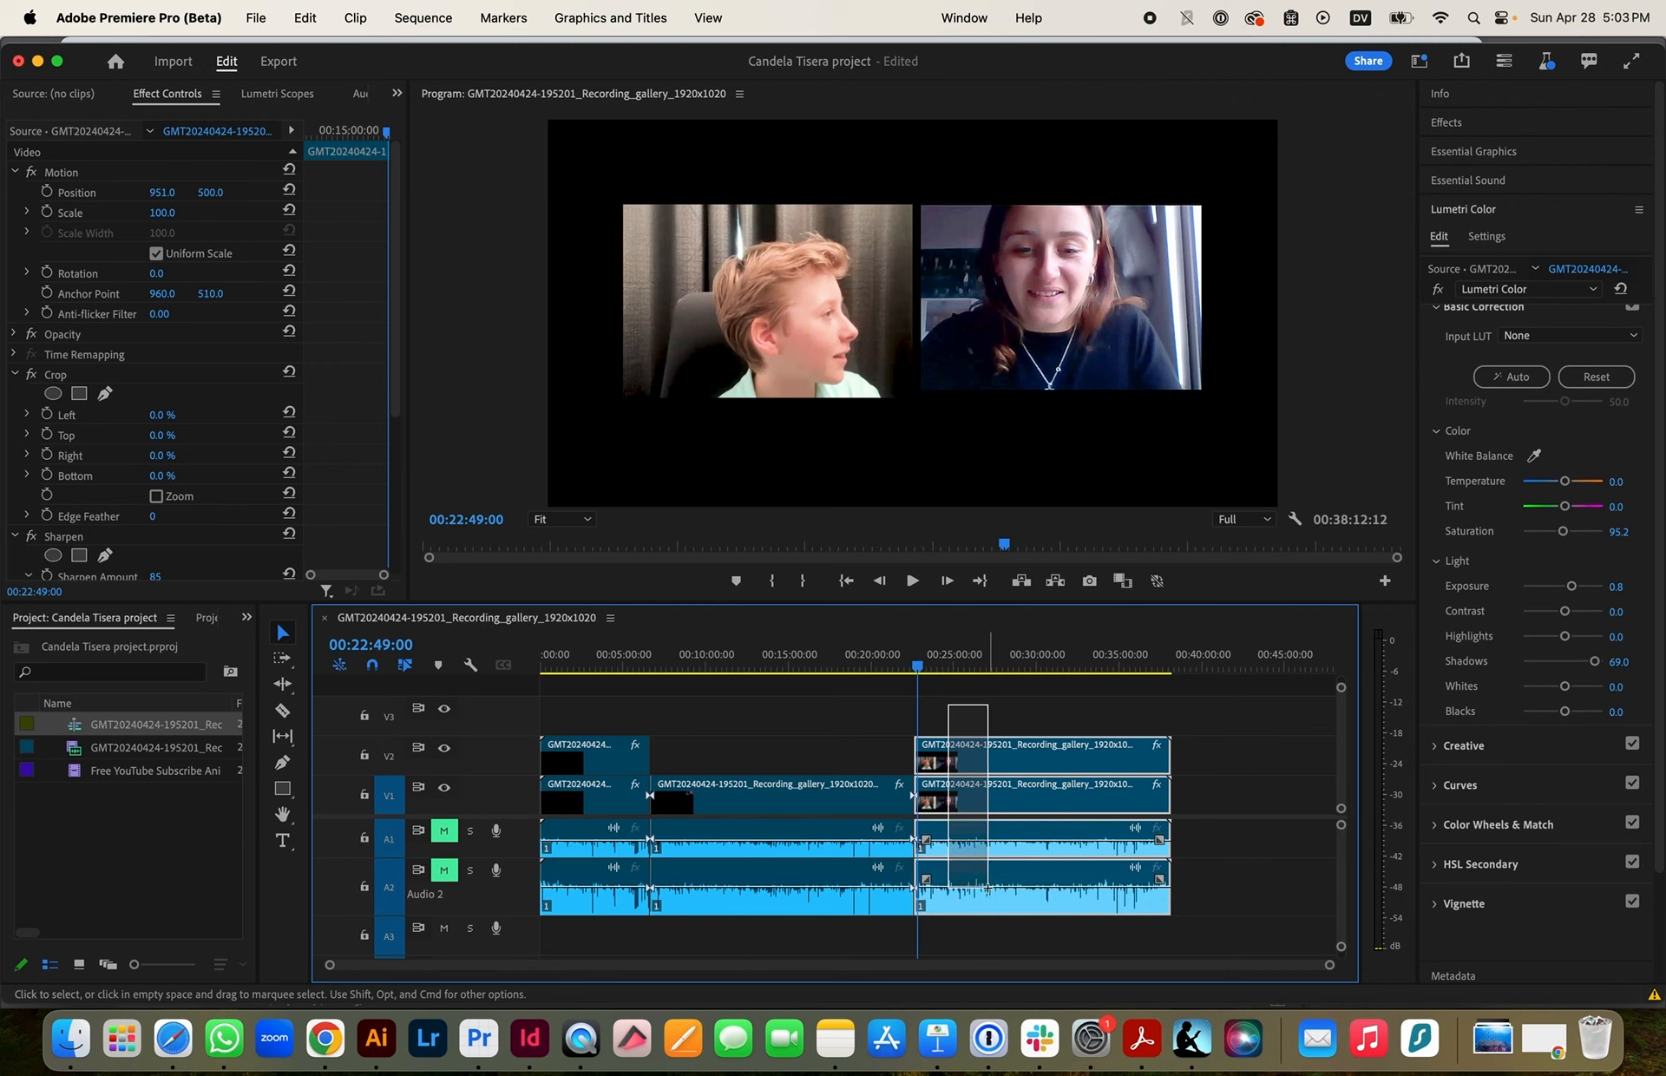
{"action": "left_click", "coordinate": [357, 18]}
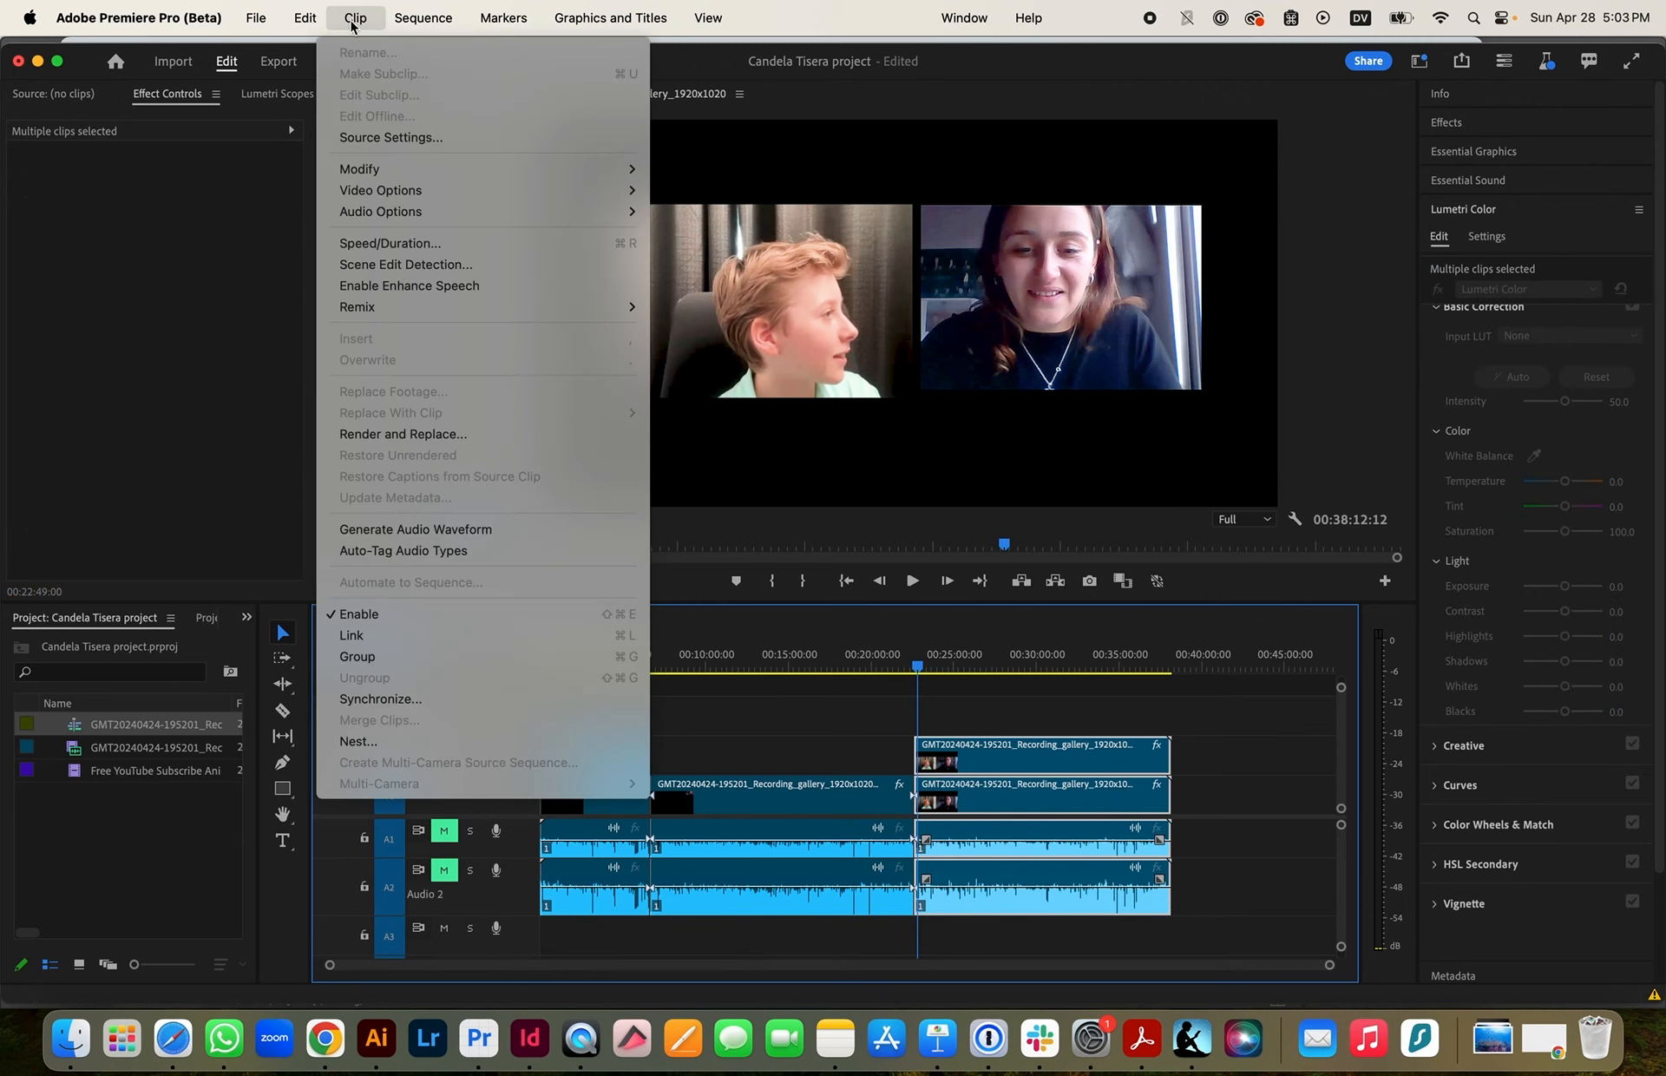
{"action": "left_click", "coordinate": [375, 657]}
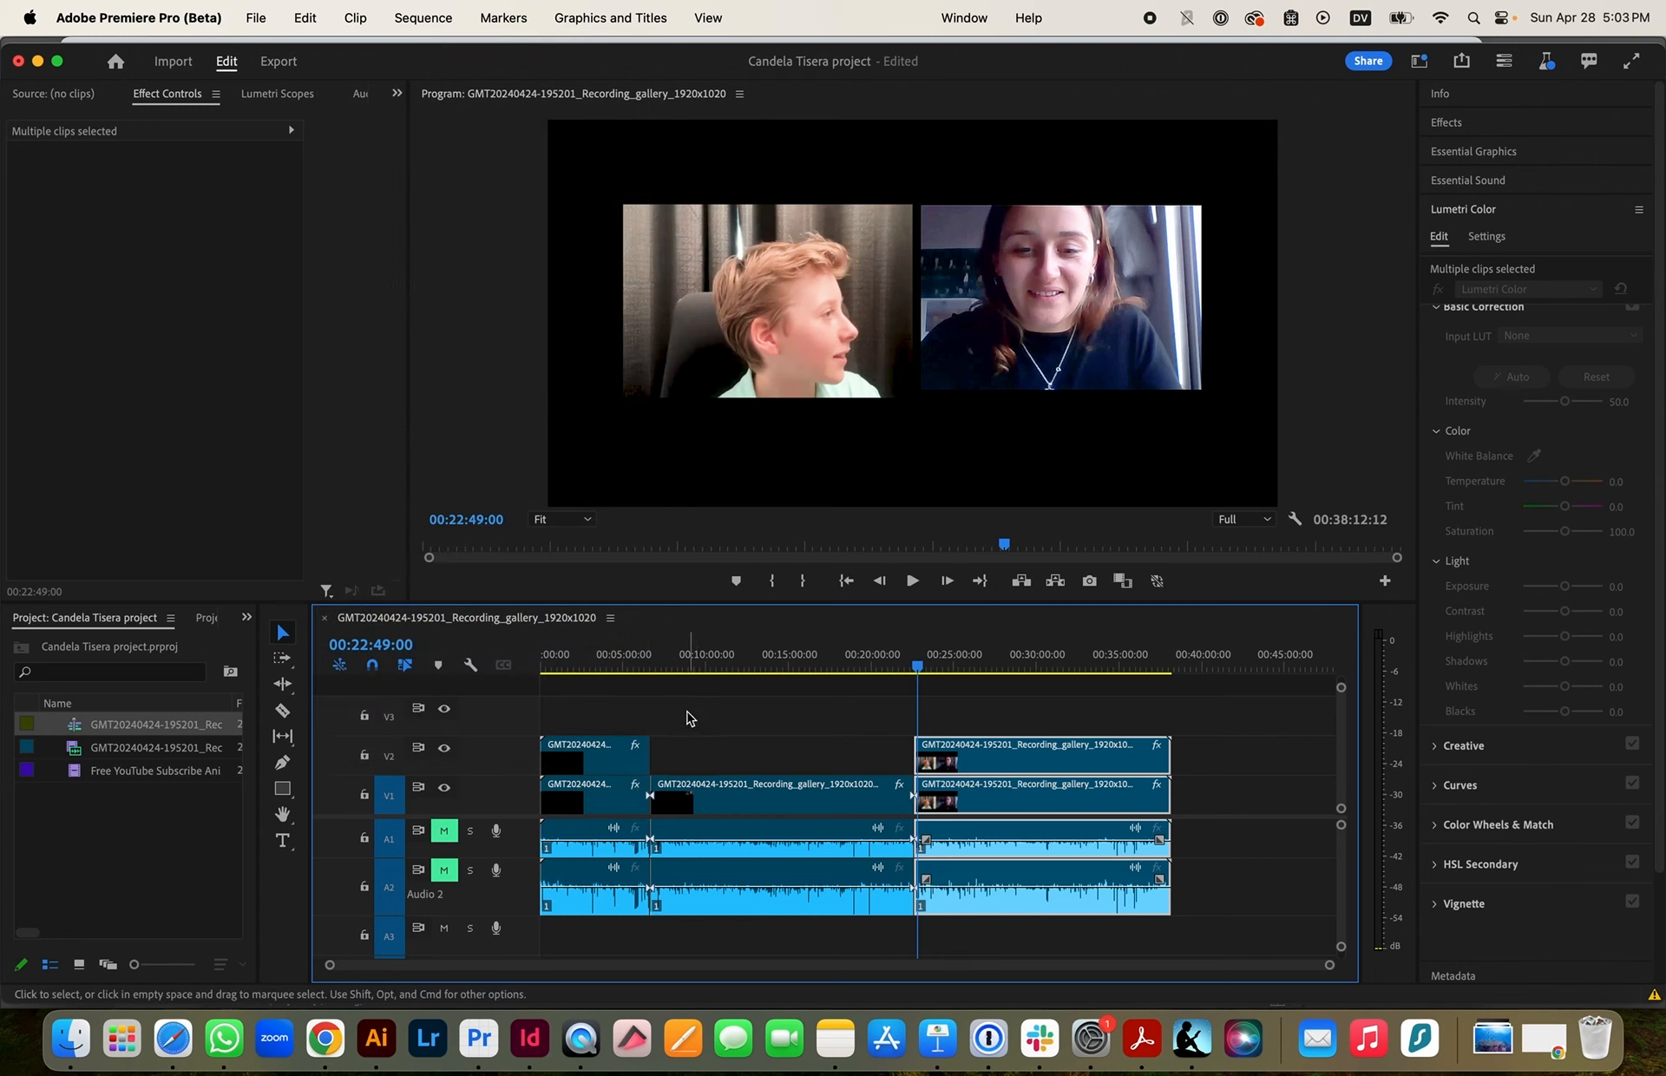
Group all video and audio clips of the opening gallery section and clear the selection
{"action": "left_click_drag", "start_coordinate": [611, 707], "coordinate": [595, 869]}
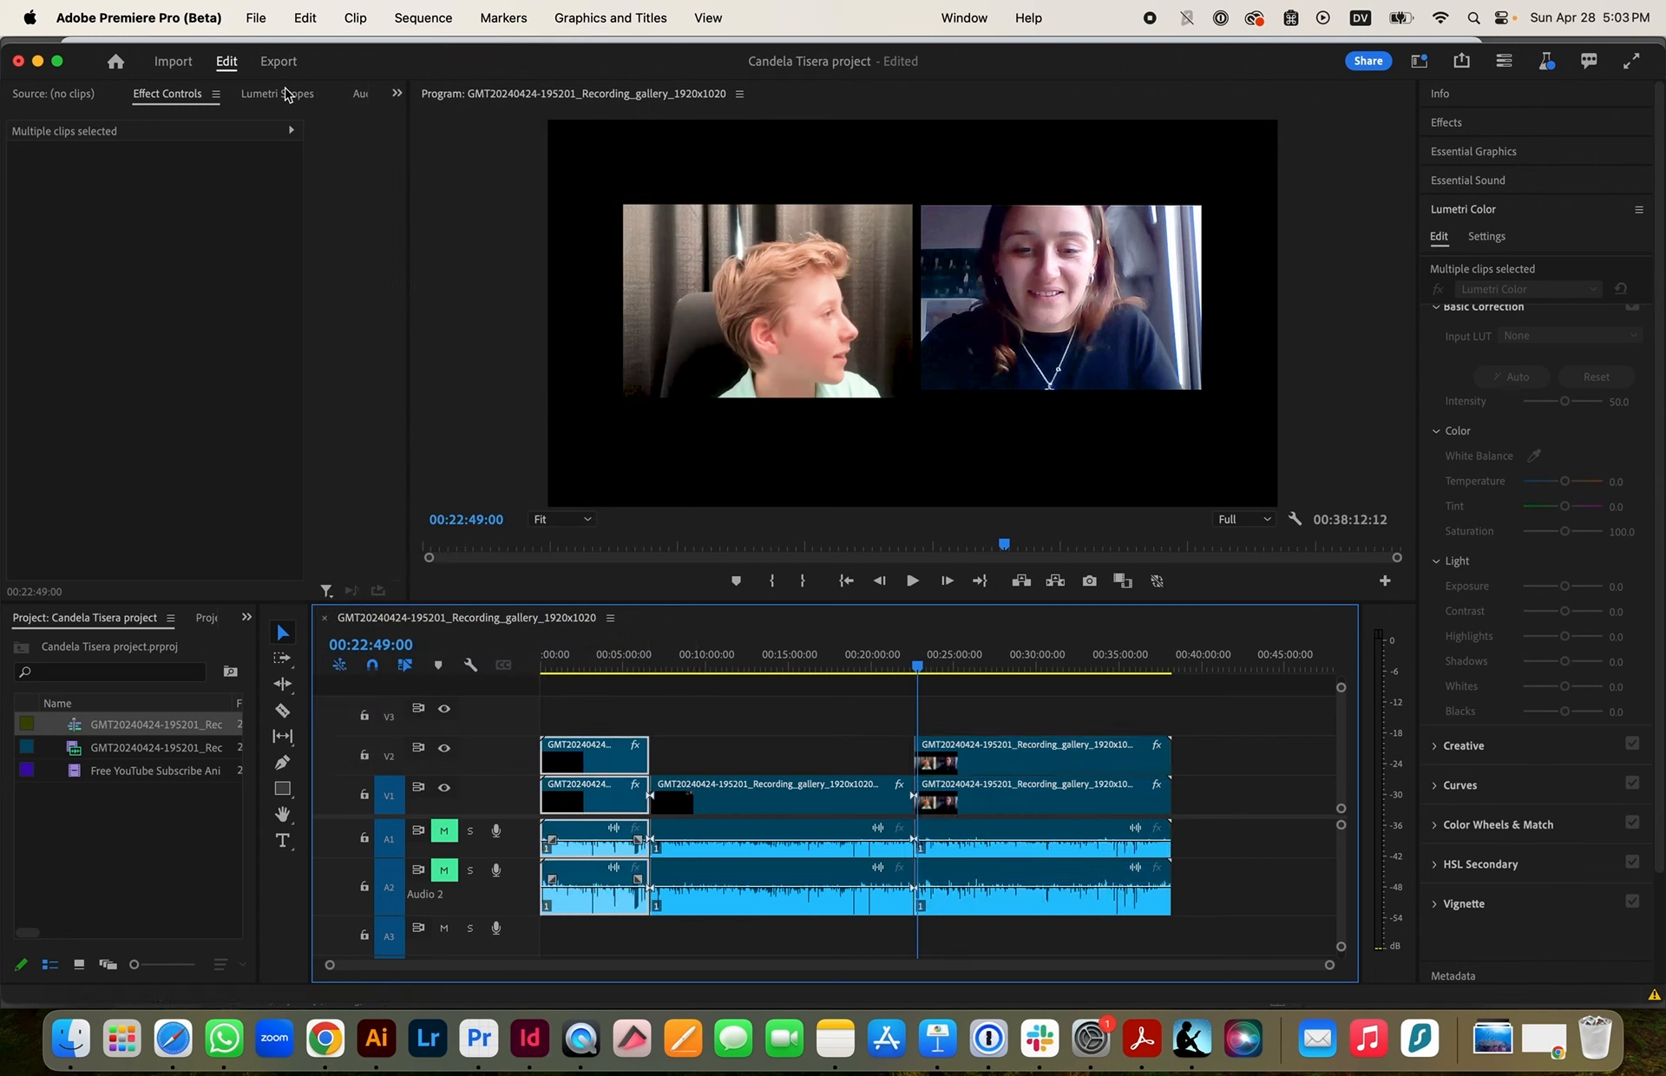
{"action": "left_click", "coordinate": [357, 19]}
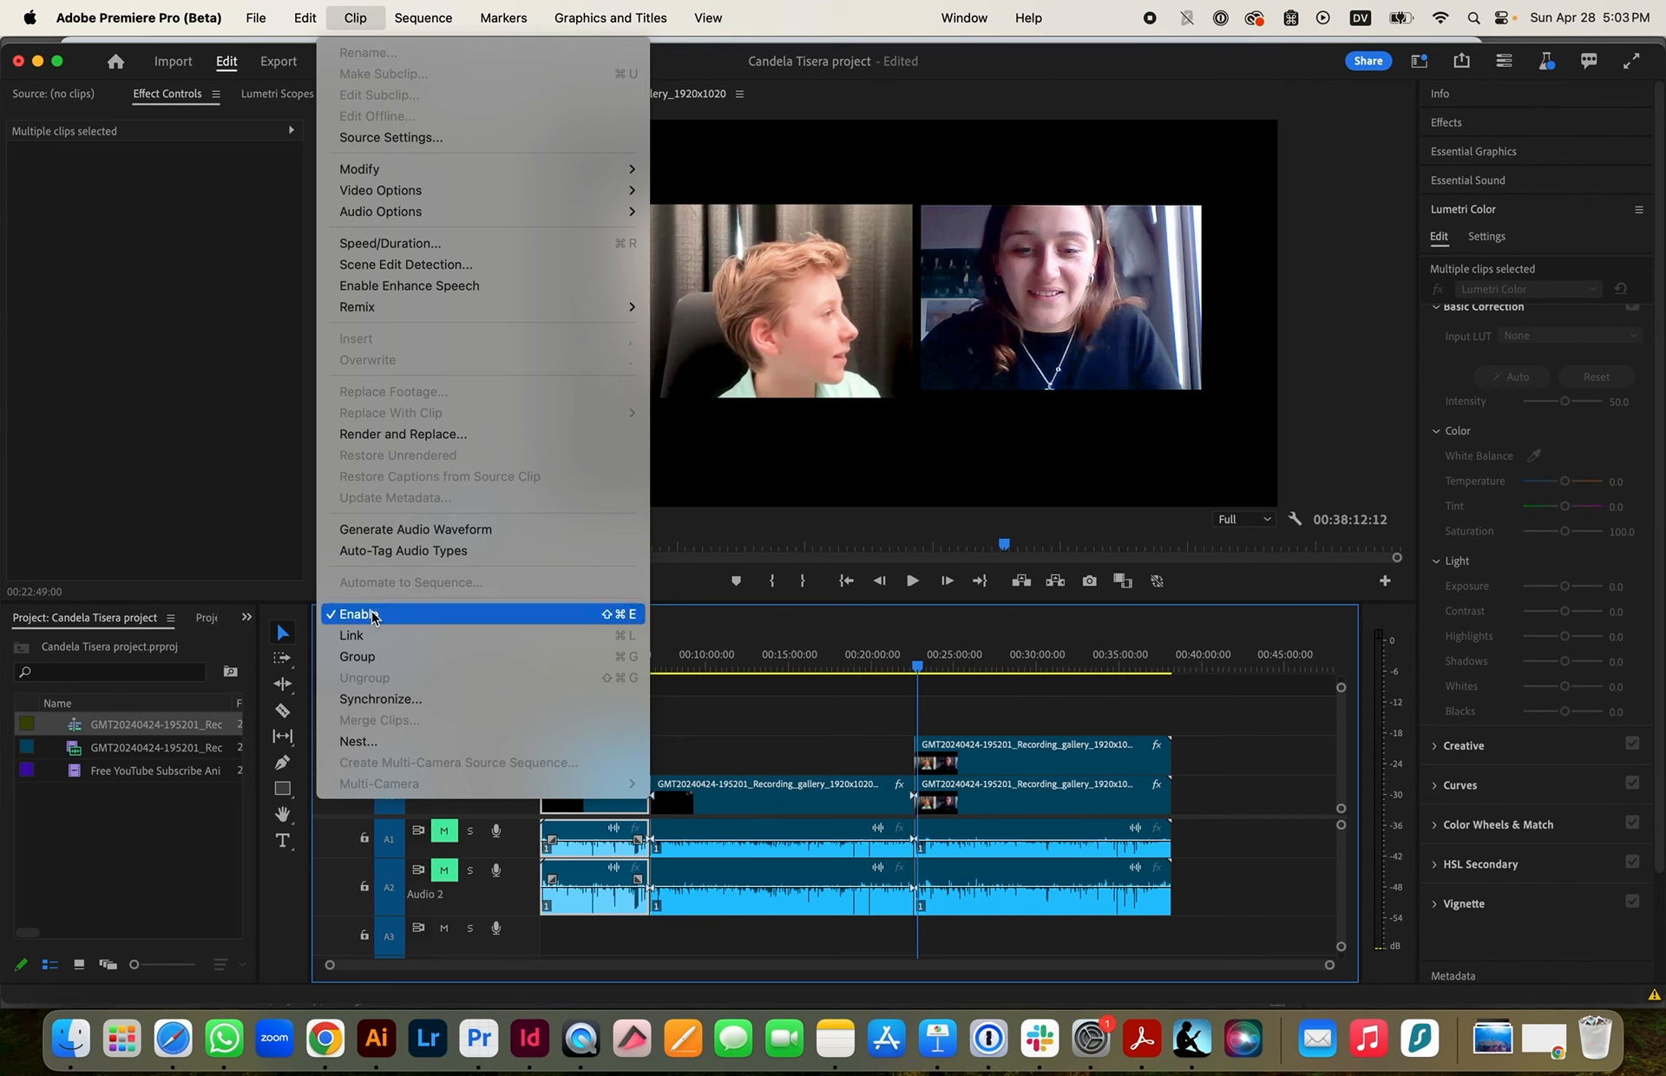
{"action": "left_click", "coordinate": [372, 657]}
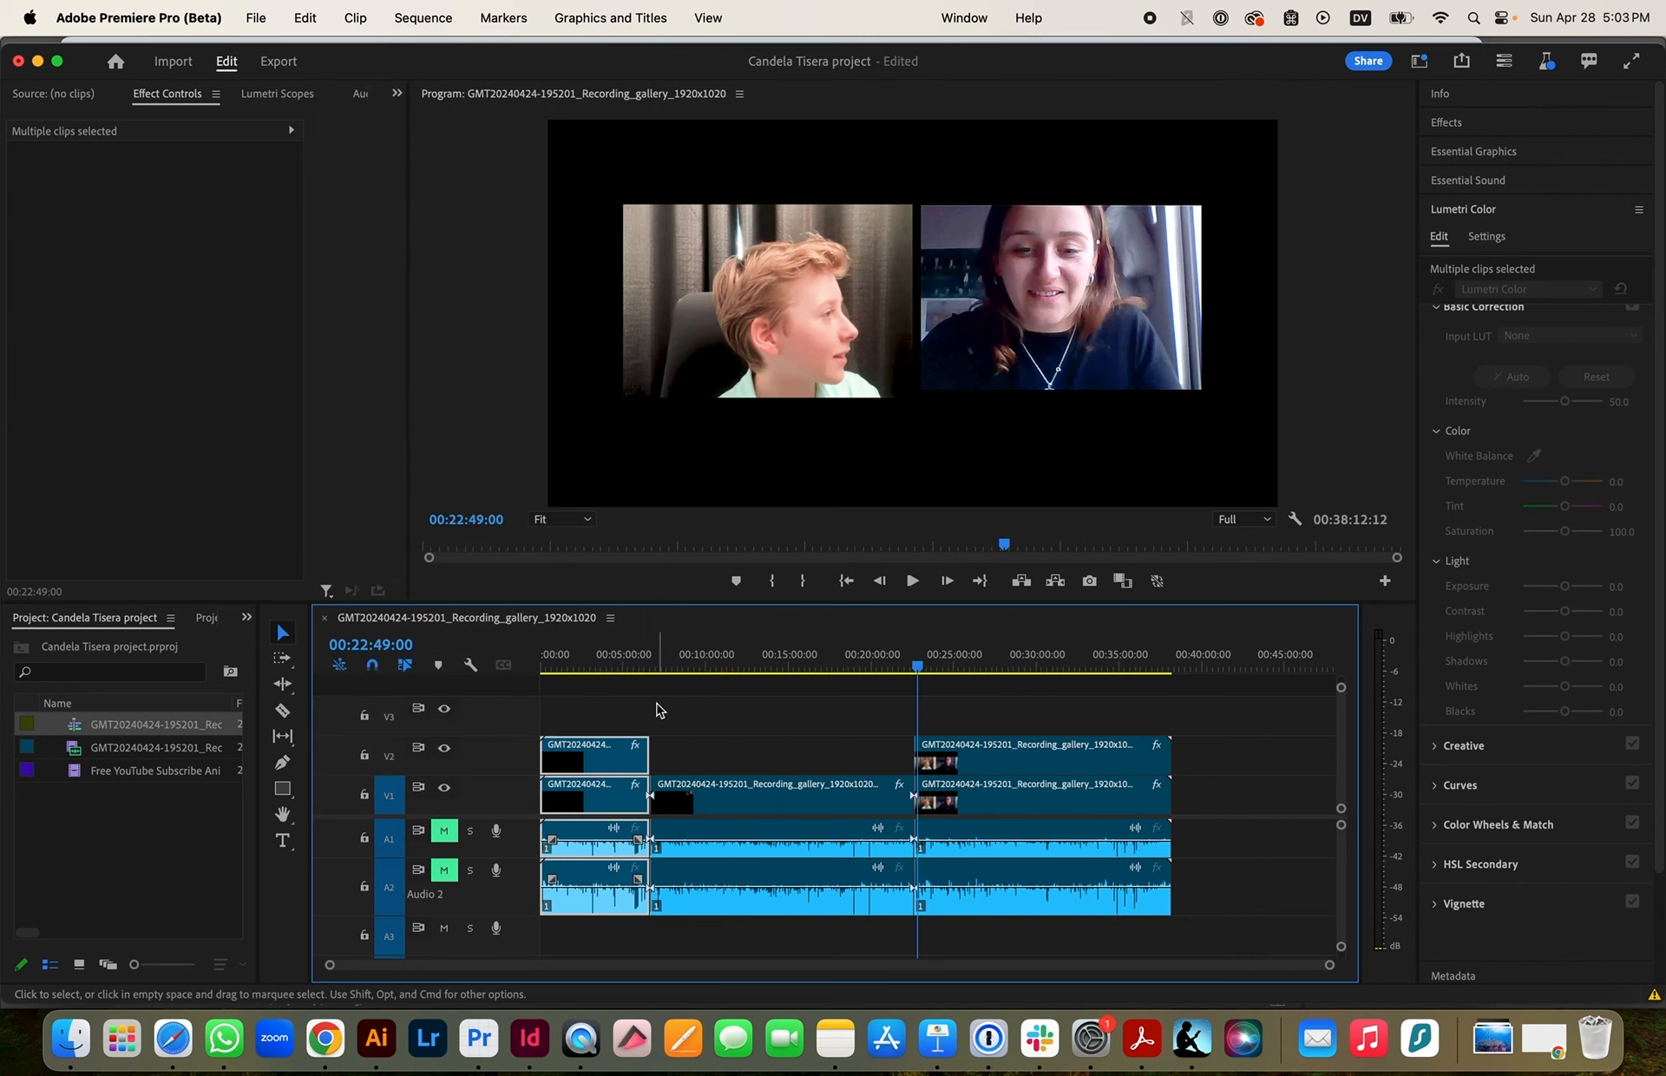
{"action": "left_click", "coordinate": [748, 711]}
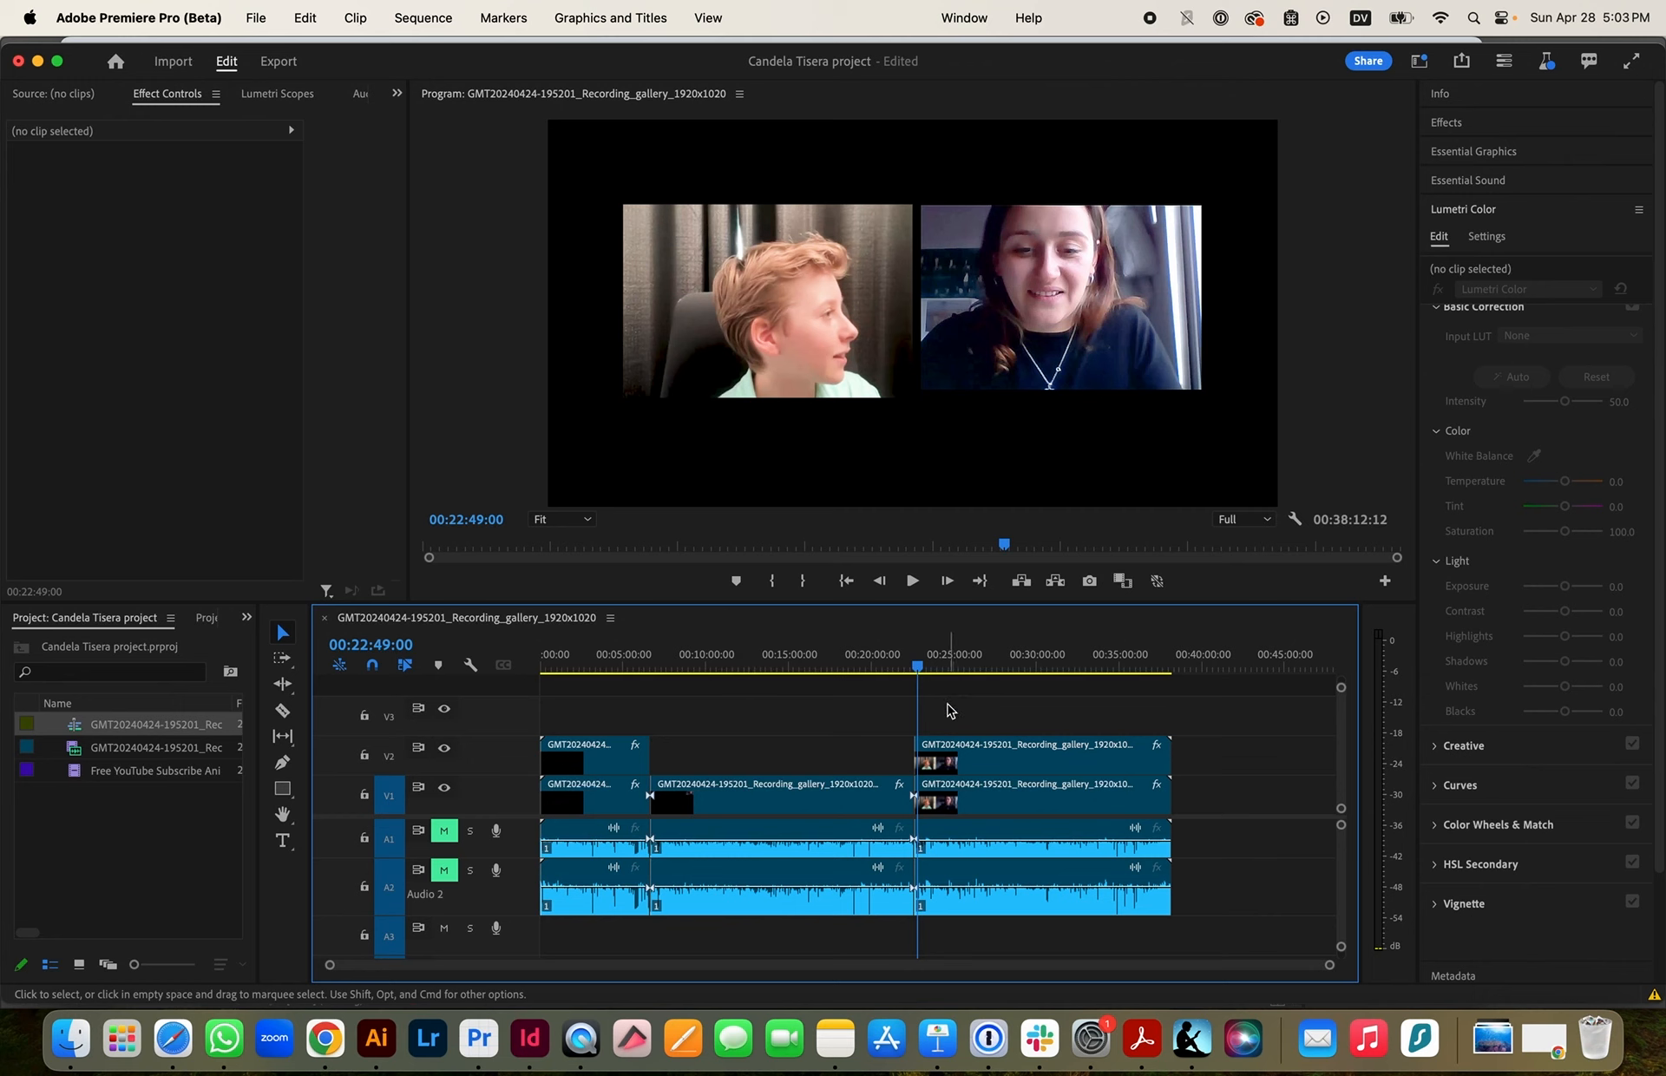
Place the Free YouTube Subscribe animation on V3 at about 00:05:11 and play it there
{"action": "left_click", "coordinate": [957, 672]}
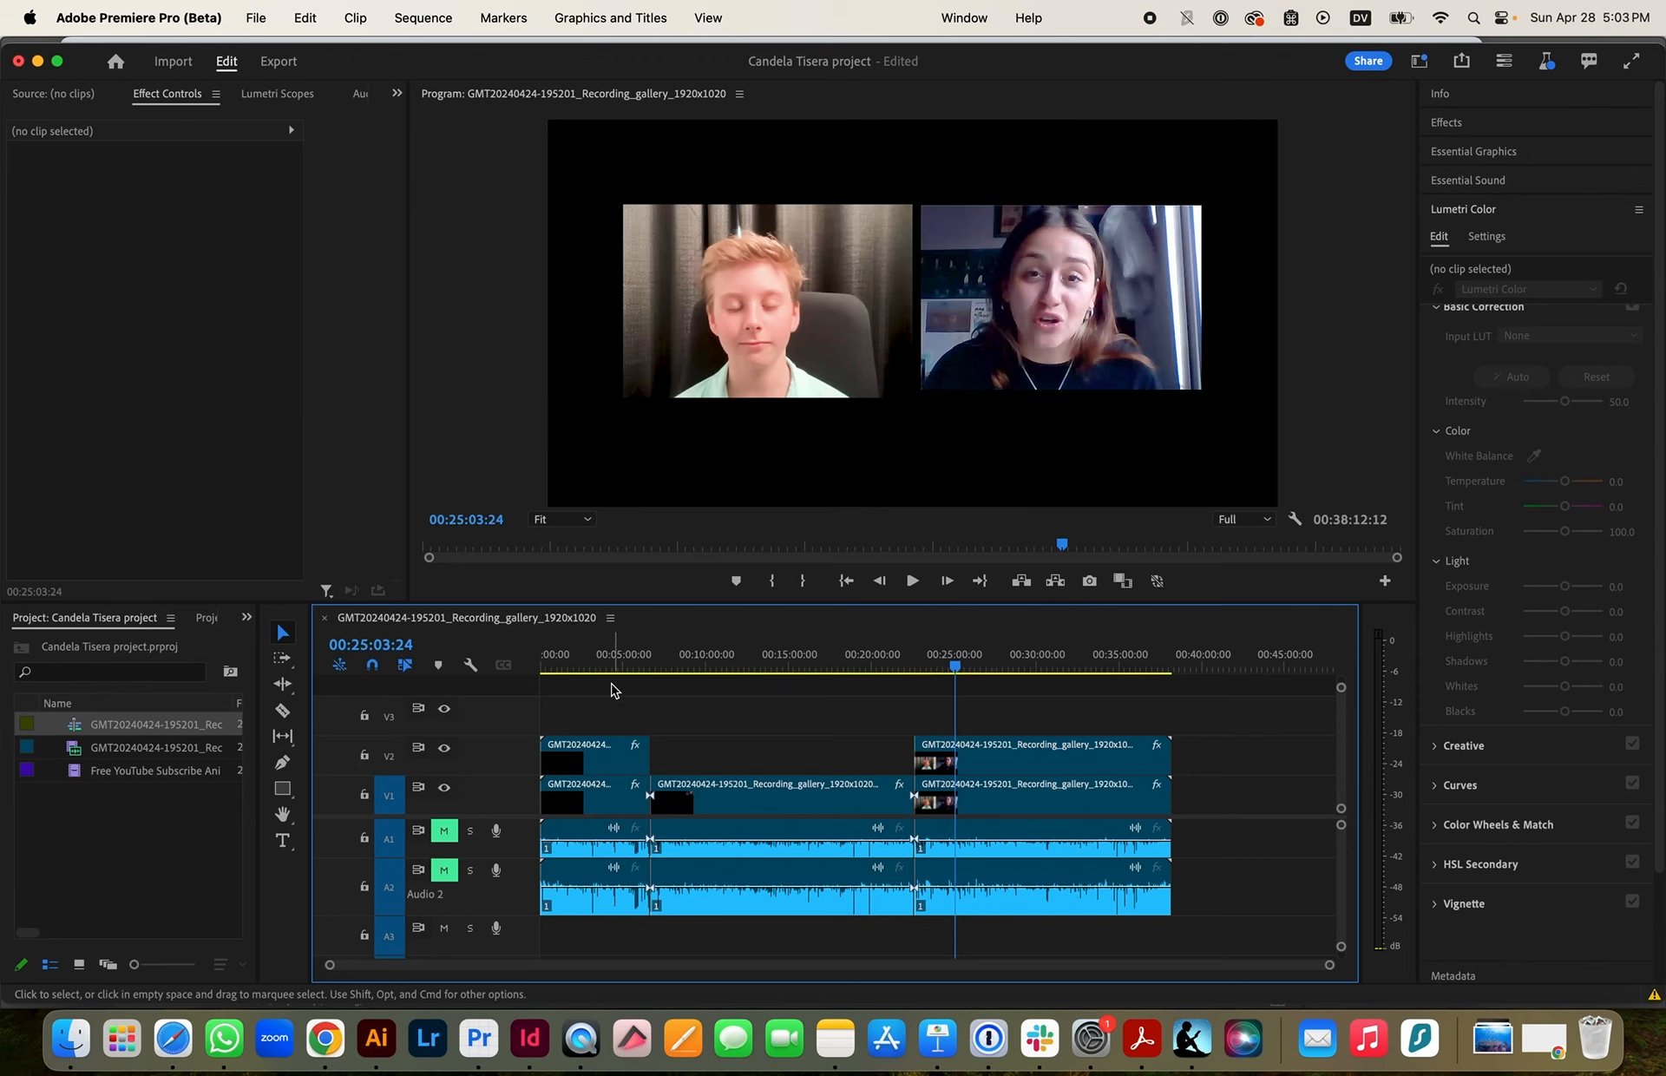
{"action": "left_click", "coordinate": [101, 775]}
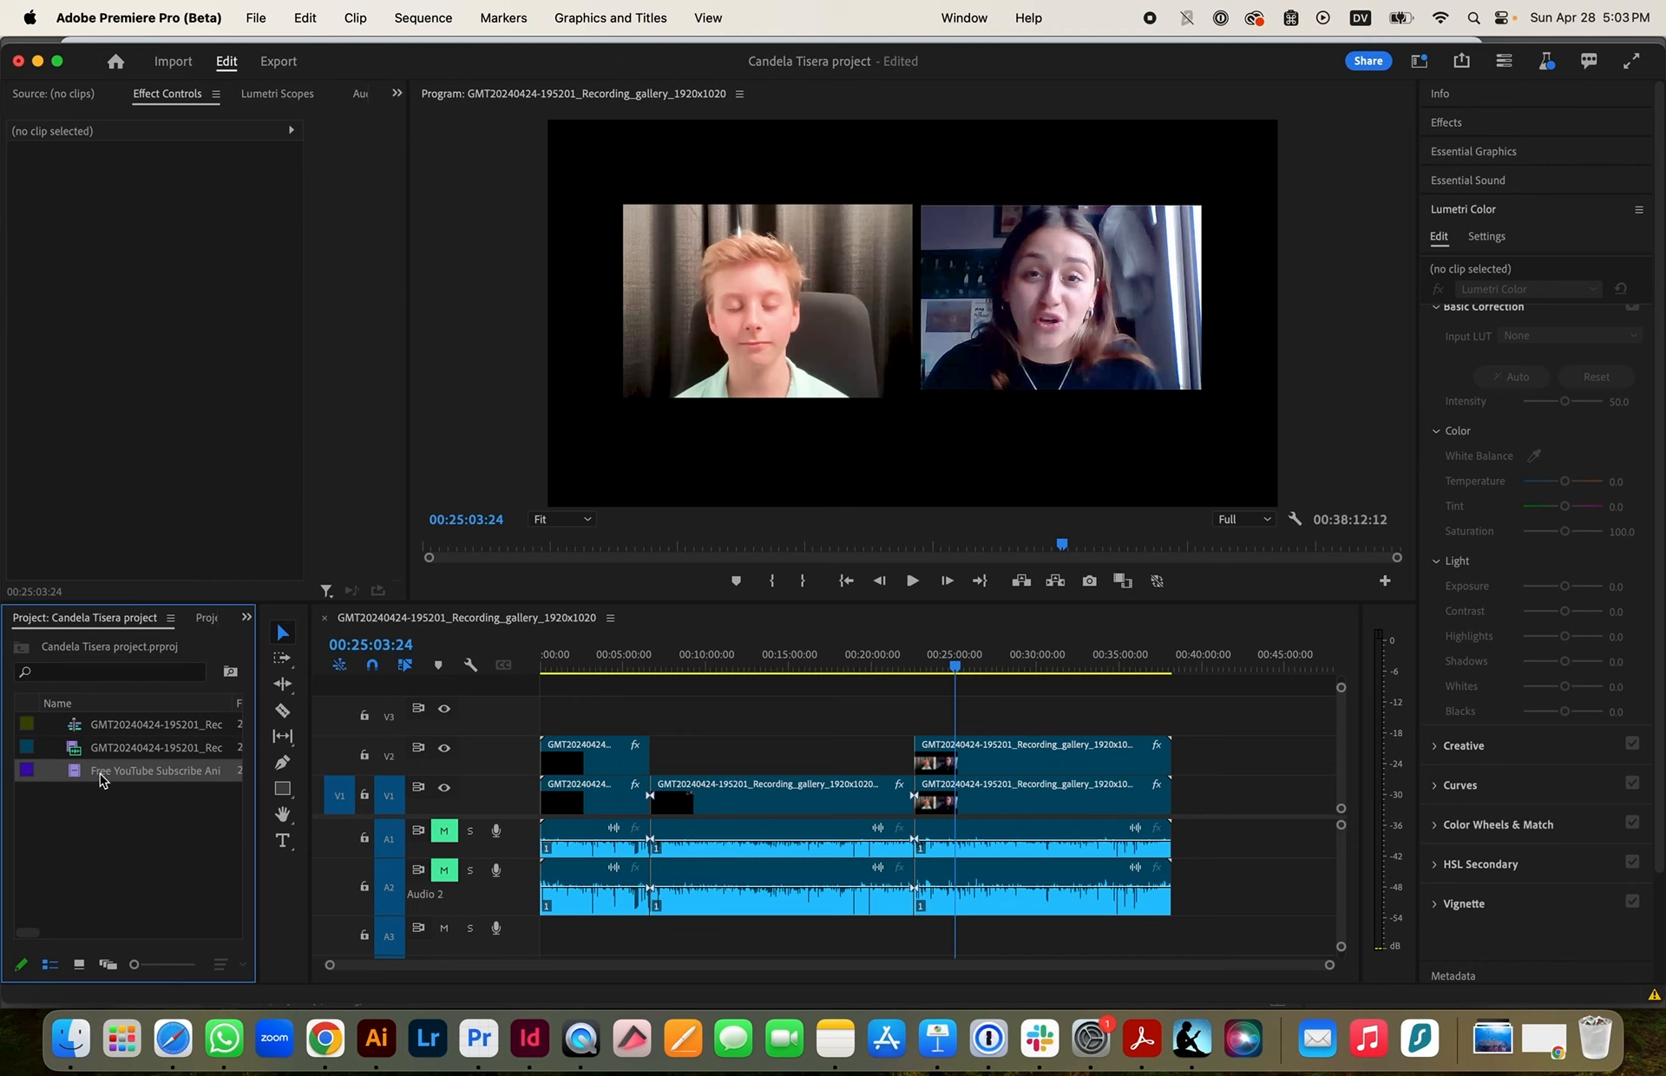
{"action": "left_click_drag", "start_coordinate": [696, 750], "coordinate": [626, 708]}
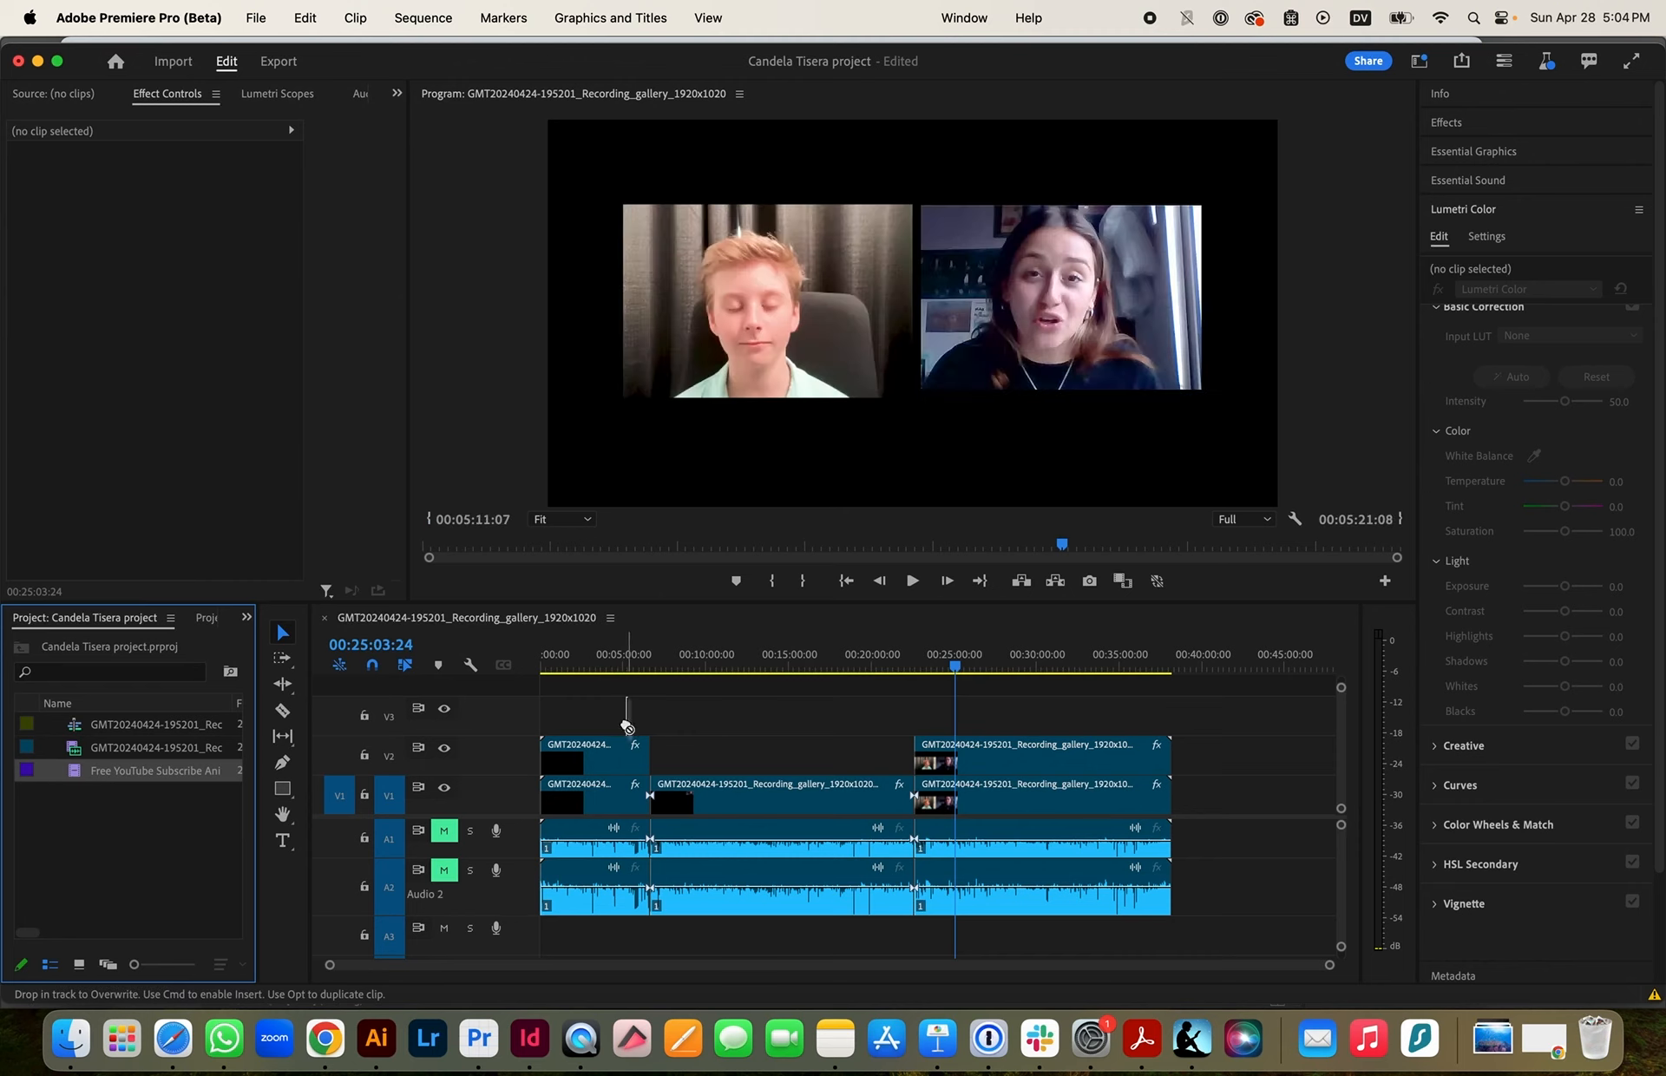
{"action": "left_click", "coordinate": [627, 670]}
{"action": "left_click", "coordinate": [628, 670]}
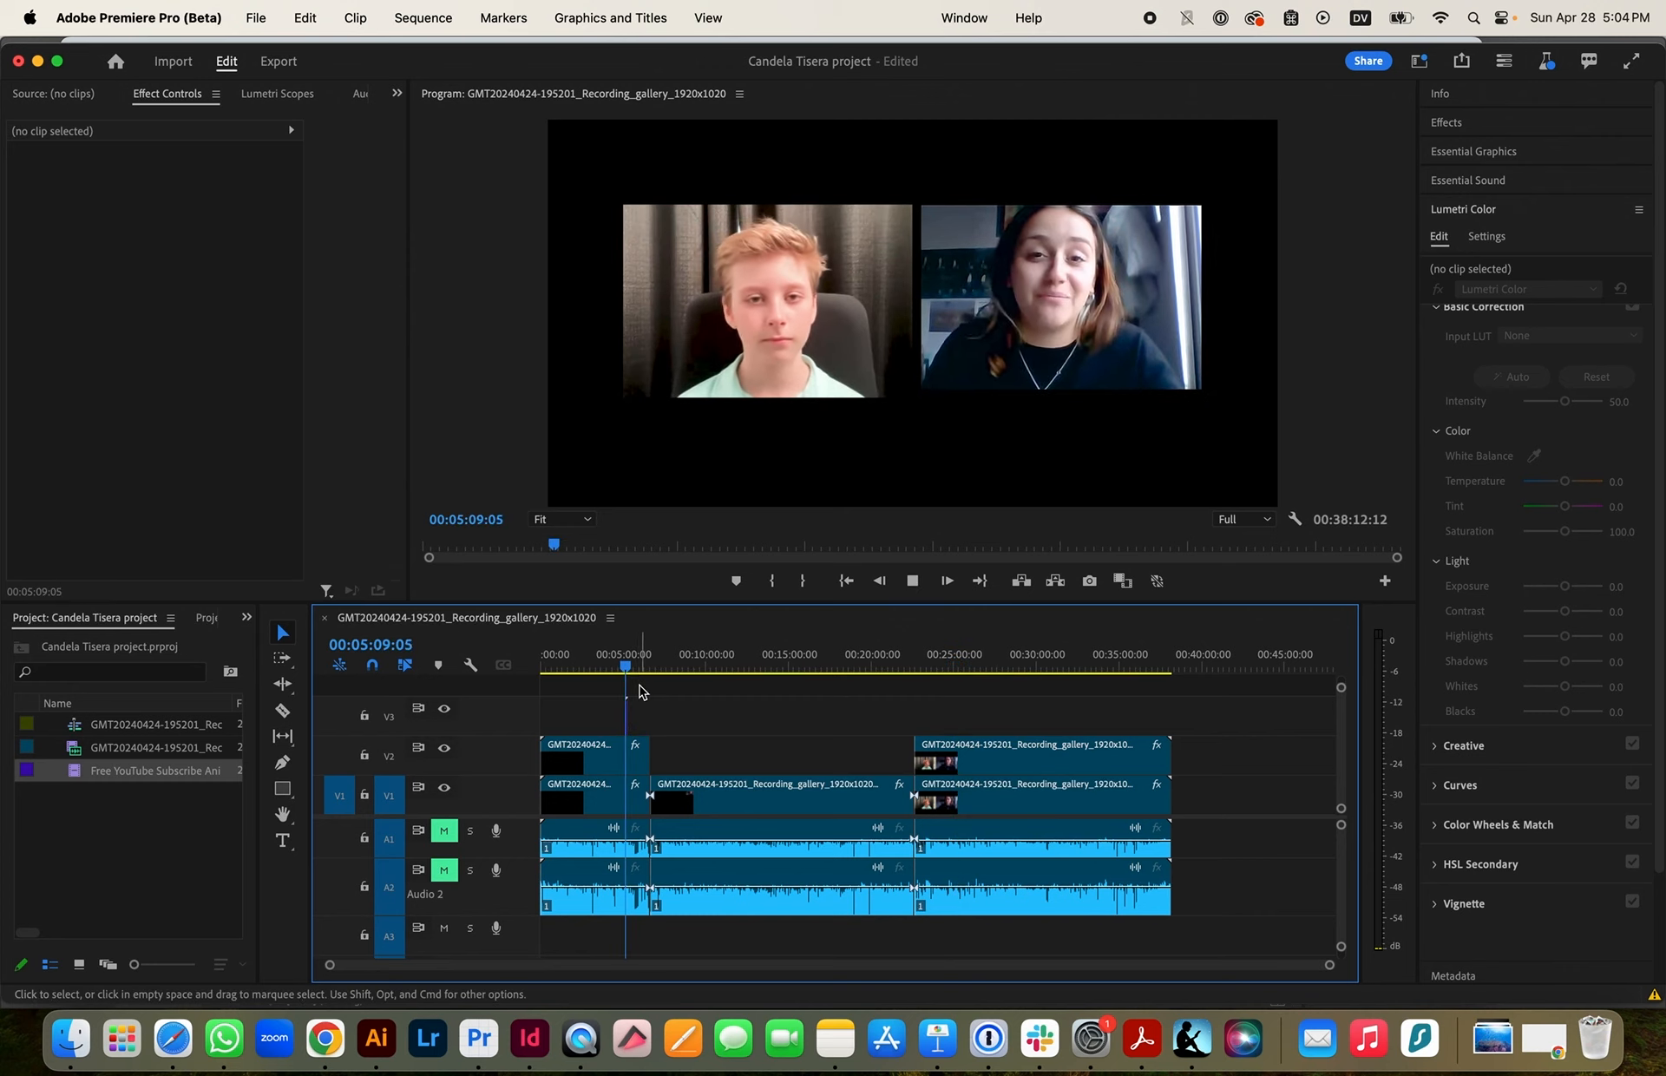
{"action": "key", "text": "space"}
{"action": "key", "text": "="}
{"action": "key", "text": "="}
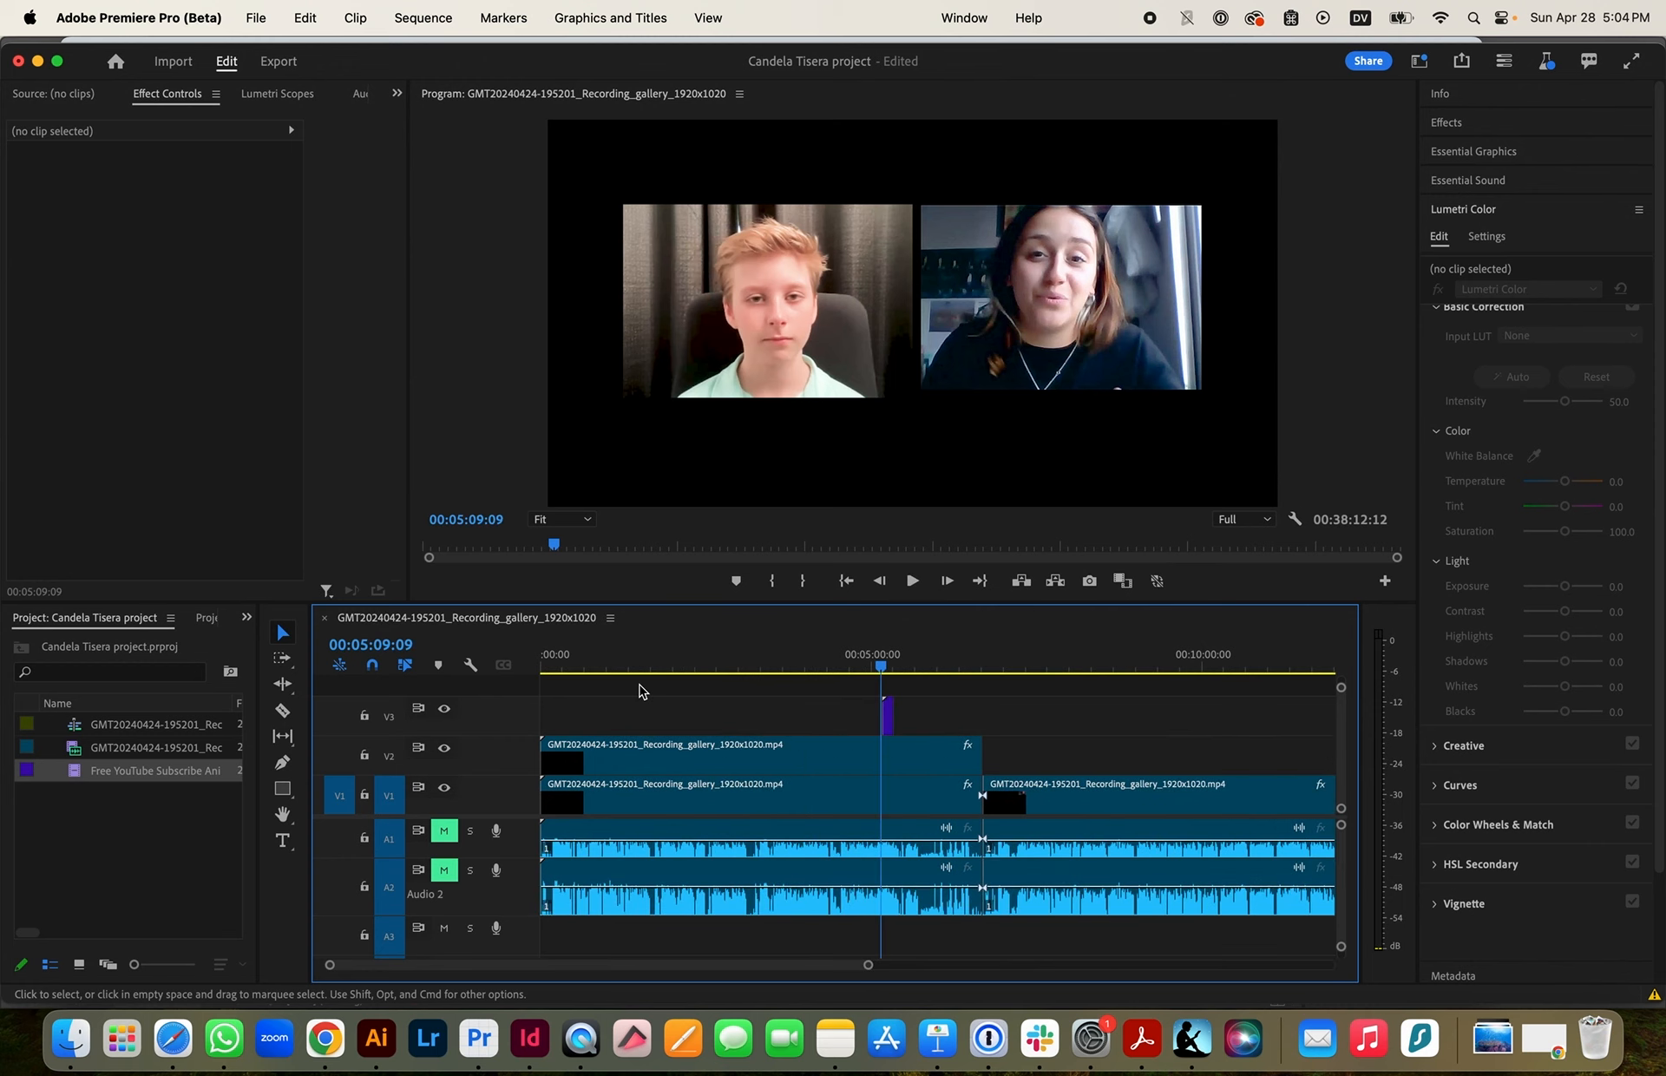
{"action": "key", "text": "space"}
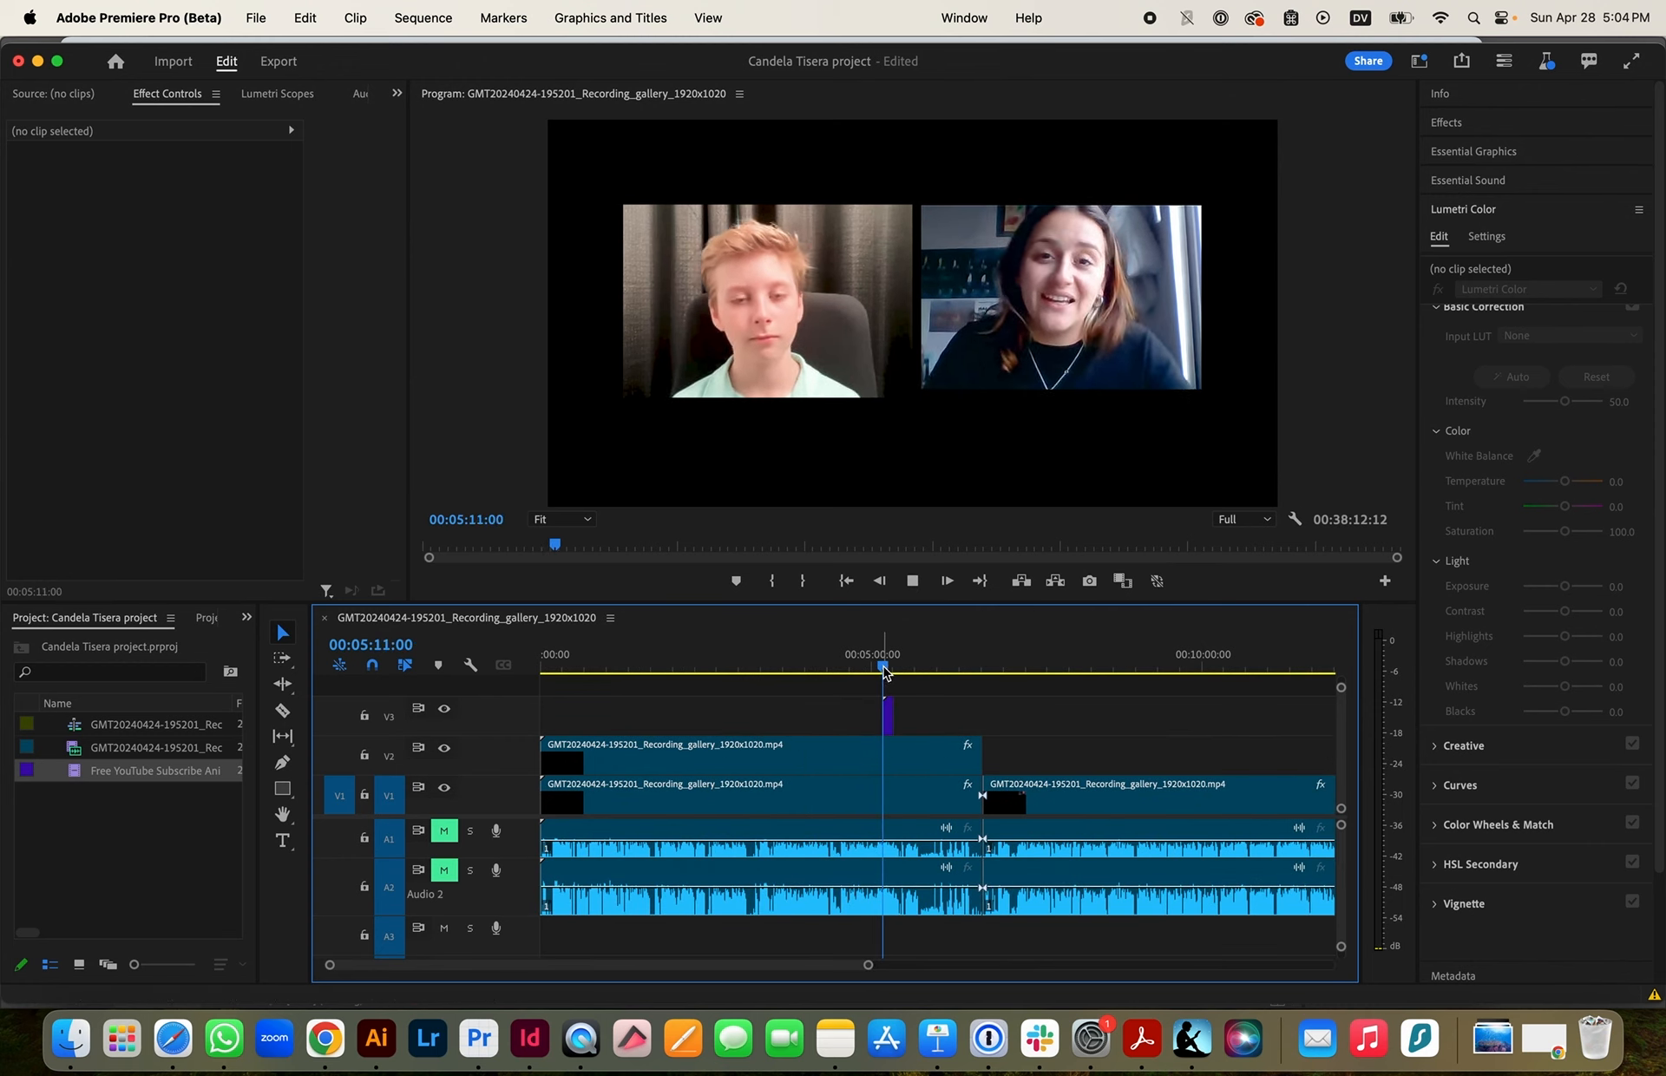
Set the subscribe animation's scale to 47 and its position to 960, 874, below the two speakers
{"action": "left_click", "coordinate": [887, 716]}
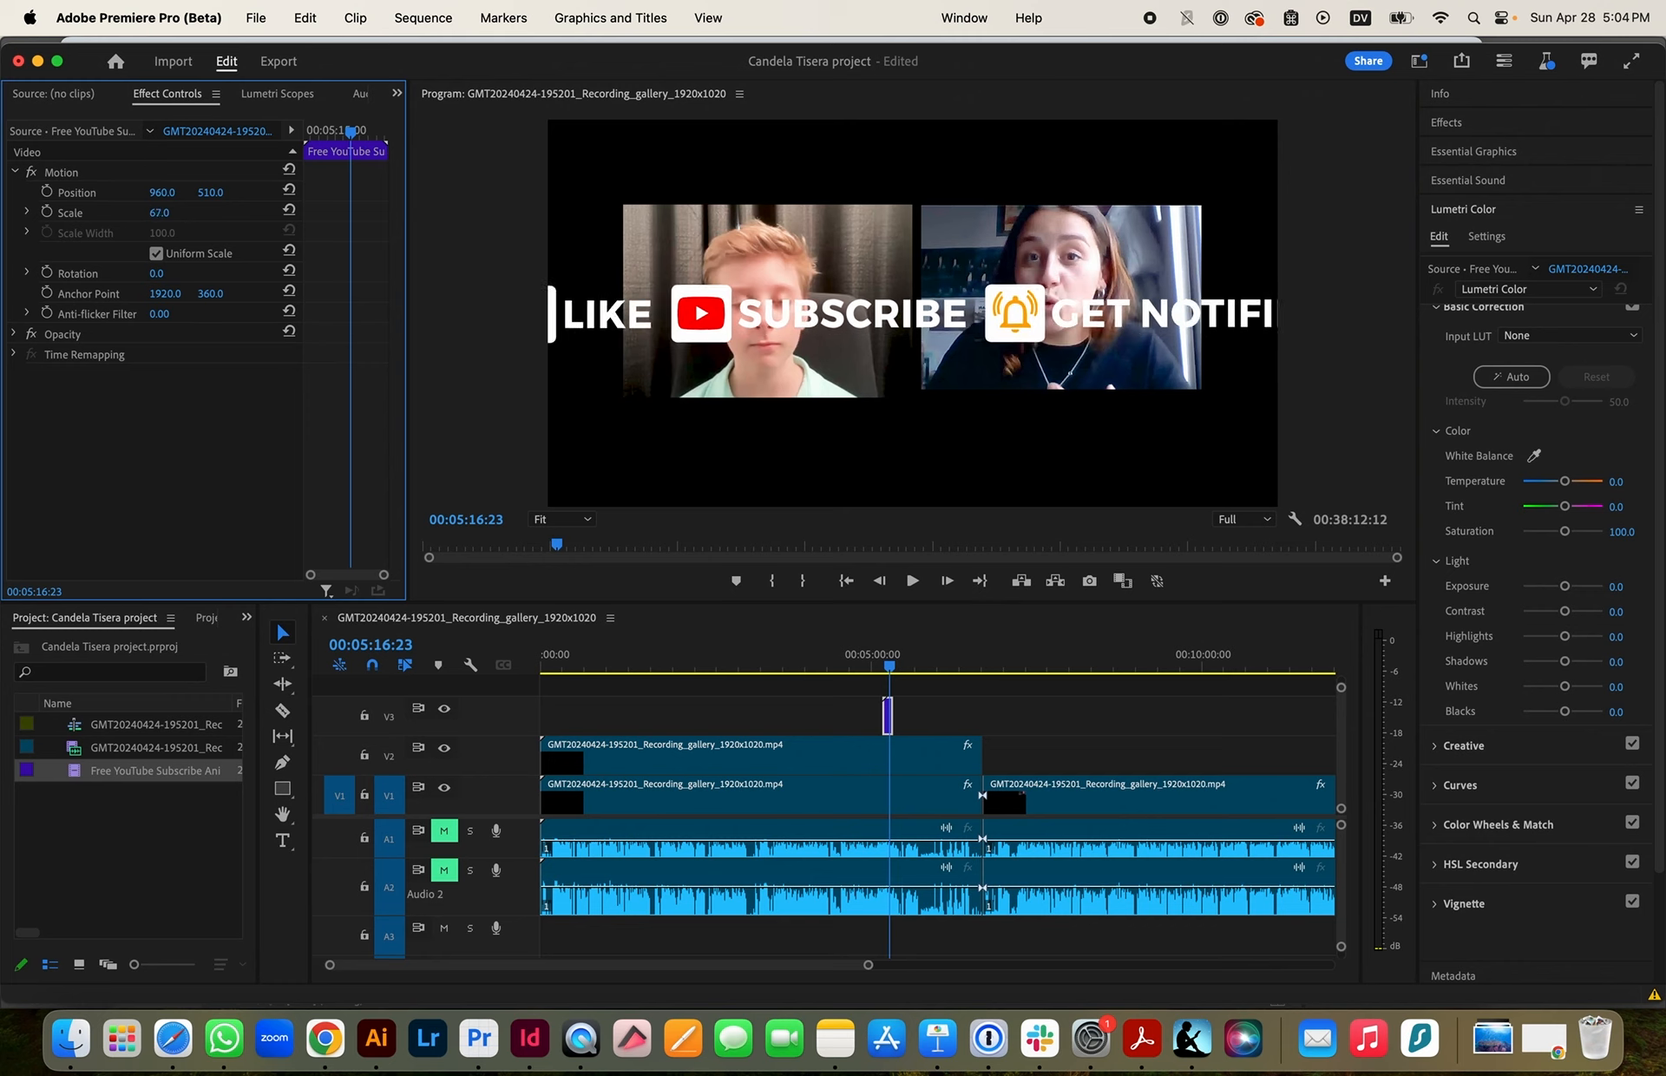
{"action": "left_click_drag", "start_coordinate": [159, 212], "coordinate": [231, 199]}
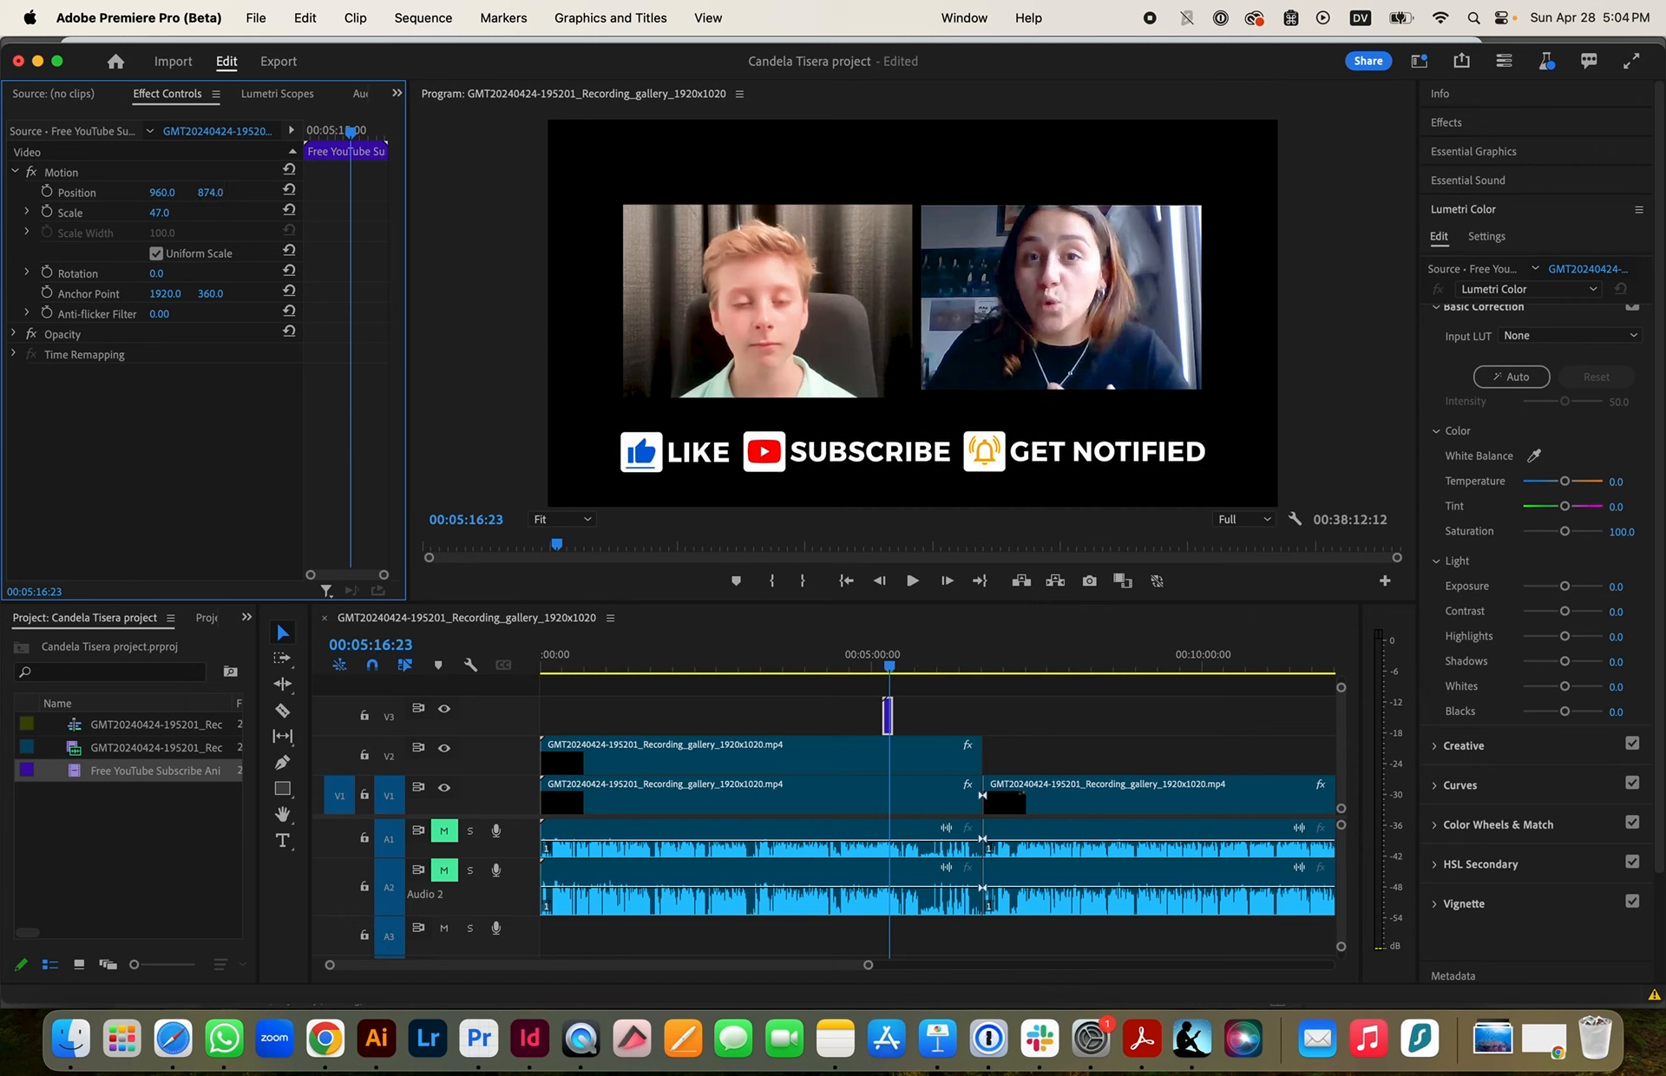
{"action": "left_click", "coordinate": [914, 712]}
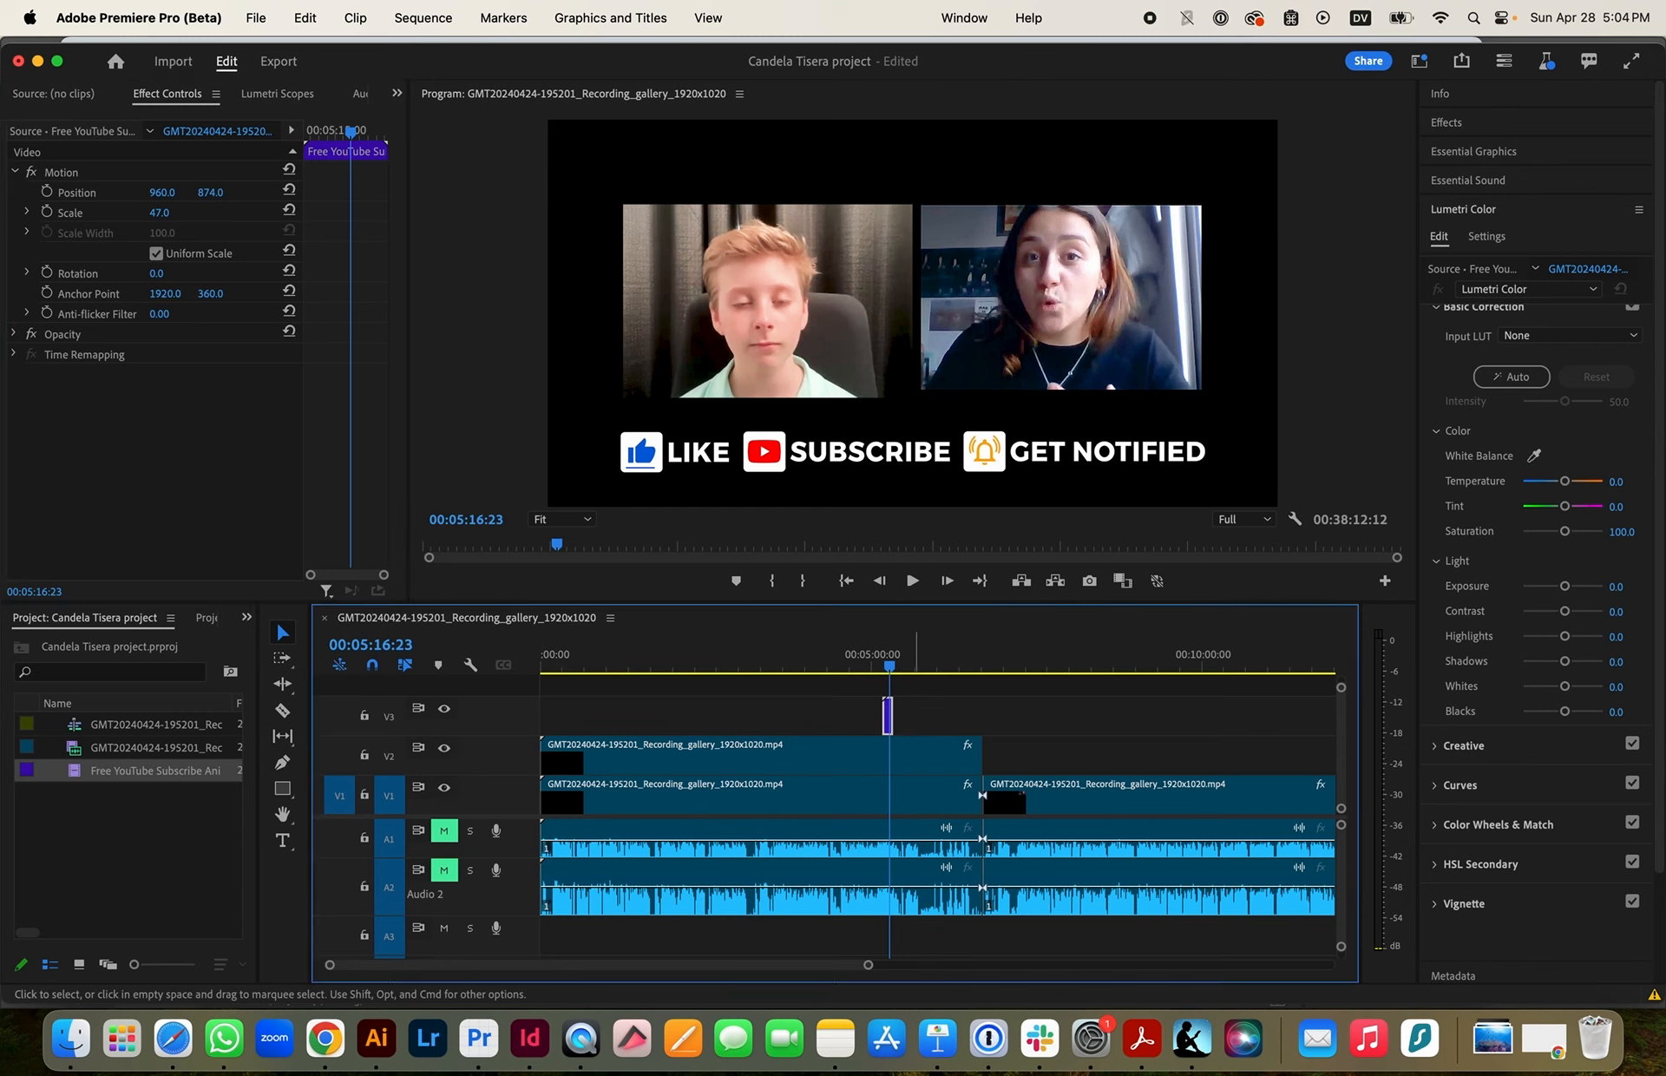
Duplicate the subscribe animation on V3 and place the copy over the shared-screen clip at about 00:12:55
{"action": "left_click", "coordinate": [887, 720]}
{"action": "left_click_drag", "start_coordinate": [888, 720], "coordinate": [1203, 733]}
{"action": "scroll", "coordinate": [1203, 733], "scroll_direction": "right", "scroll_amount": 10}
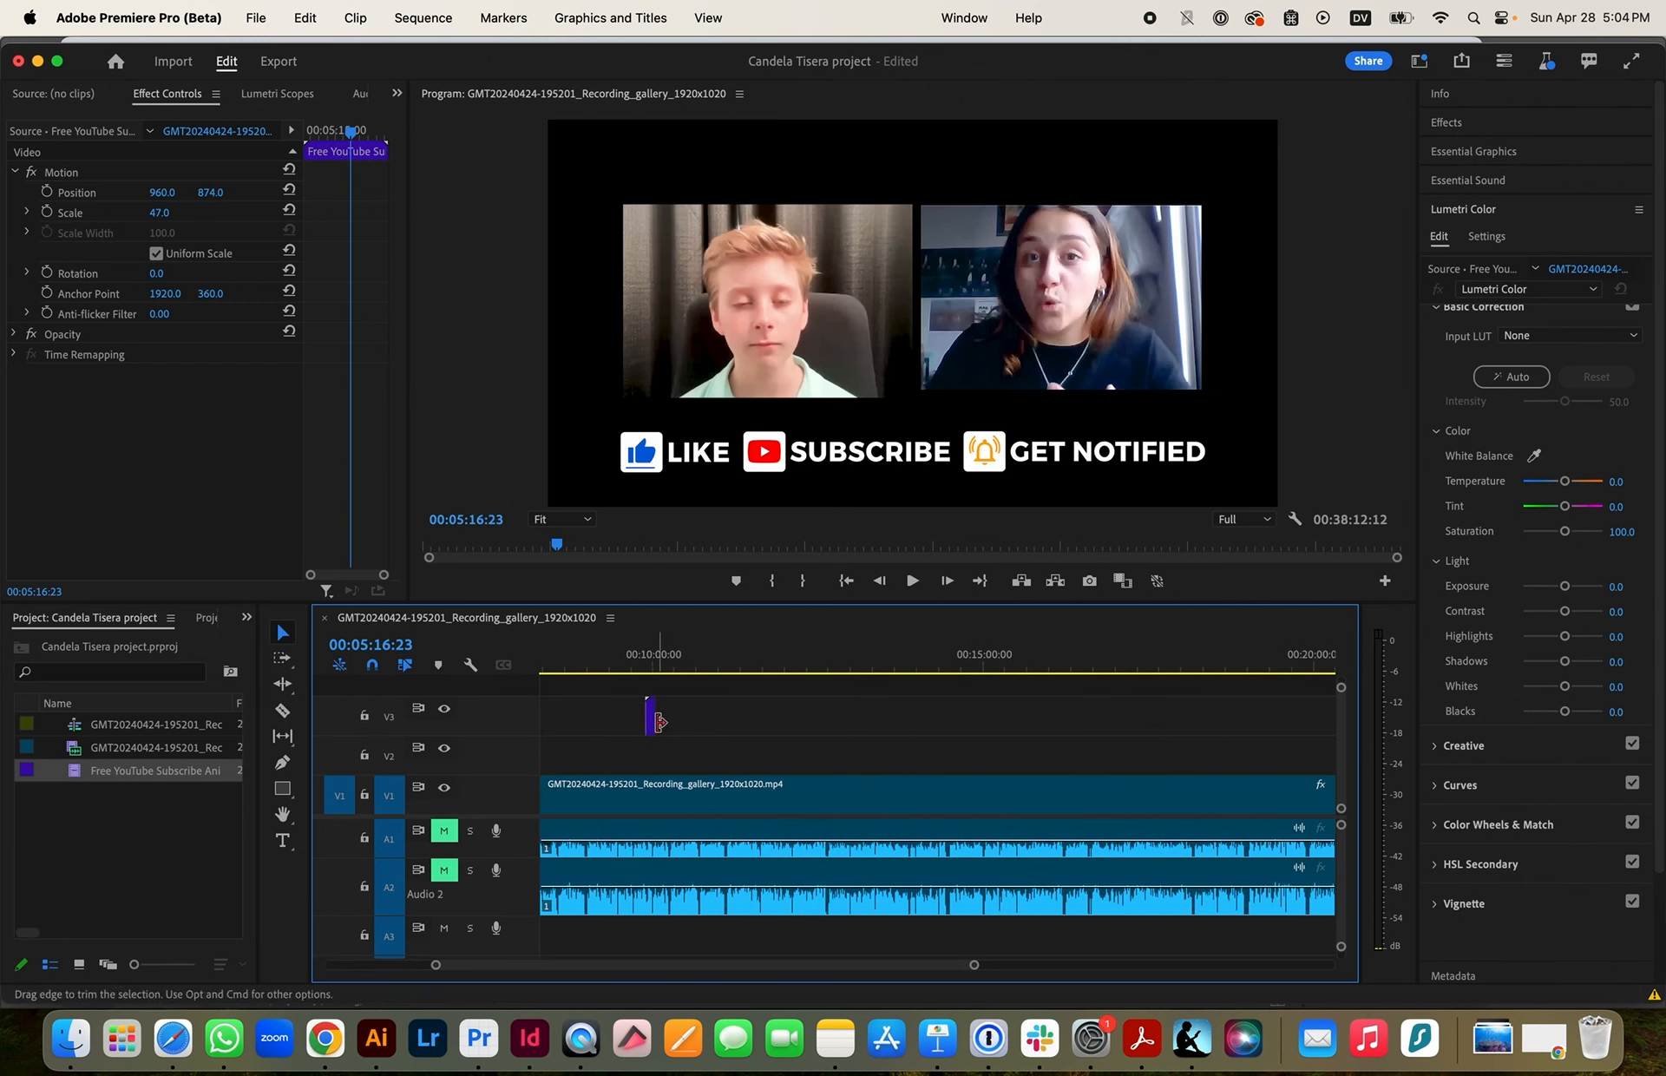
{"action": "left_click_drag", "start_coordinate": [652, 720], "coordinate": [850, 727]}
{"action": "left_click", "coordinate": [847, 668]}
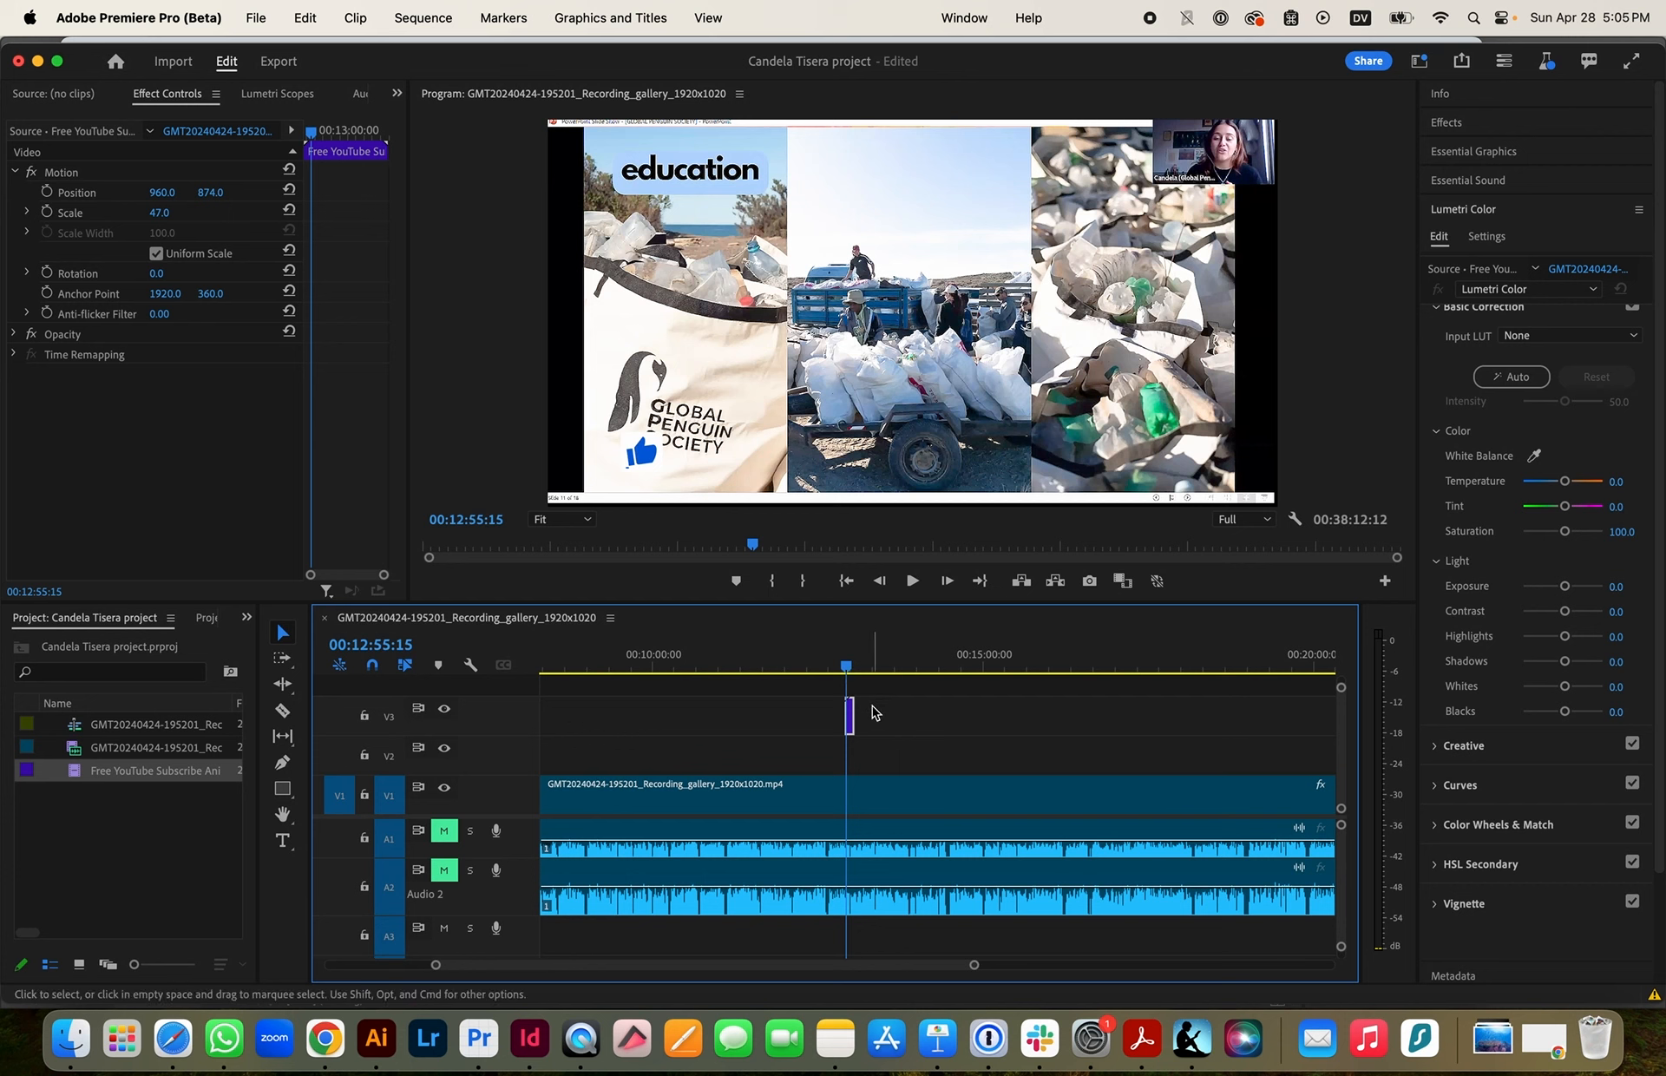
Move the copied subscribe animation to about 00:24:21 in the closing gallery section and play it to check
{"action": "scroll", "coordinate": [867, 706], "scroll_direction": "right", "scroll_amount": 3}
{"action": "left_click_drag", "start_coordinate": [676, 717], "coordinate": [1240, 722]}
{"action": "scroll", "coordinate": [998, 727], "scroll_direction": "right", "scroll_amount": 5}
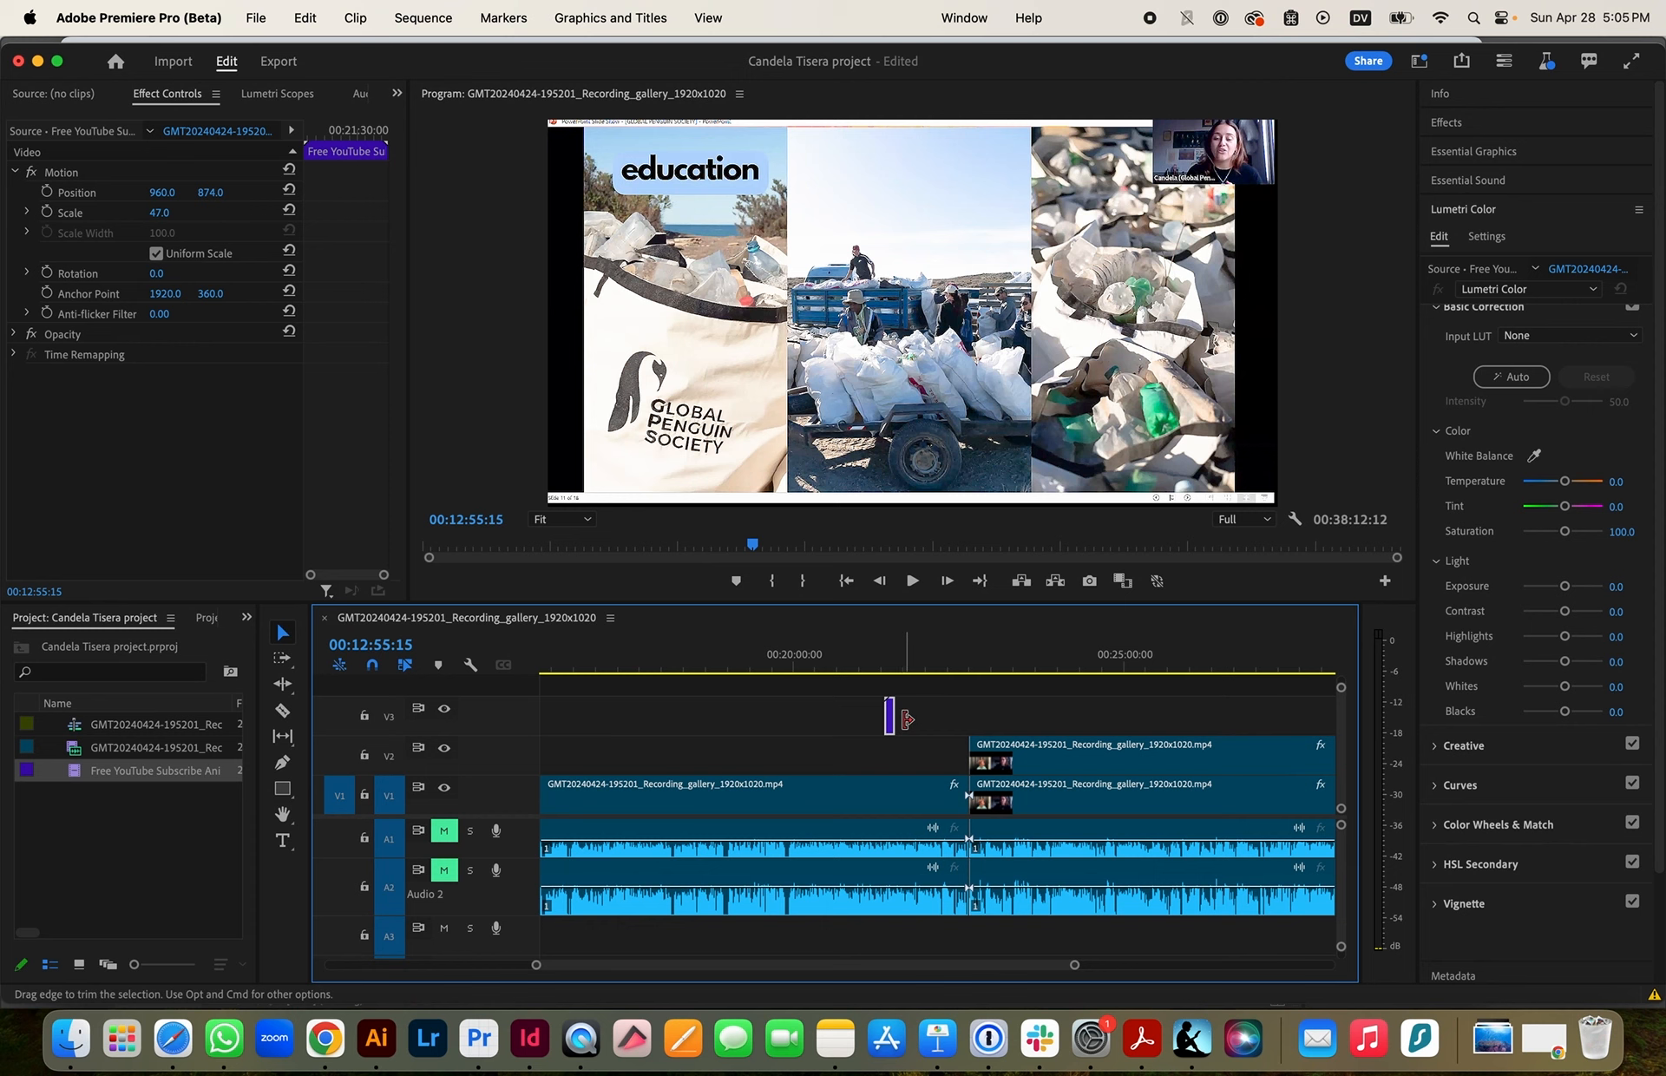
{"action": "left_click_drag", "start_coordinate": [890, 725], "coordinate": [1085, 716]}
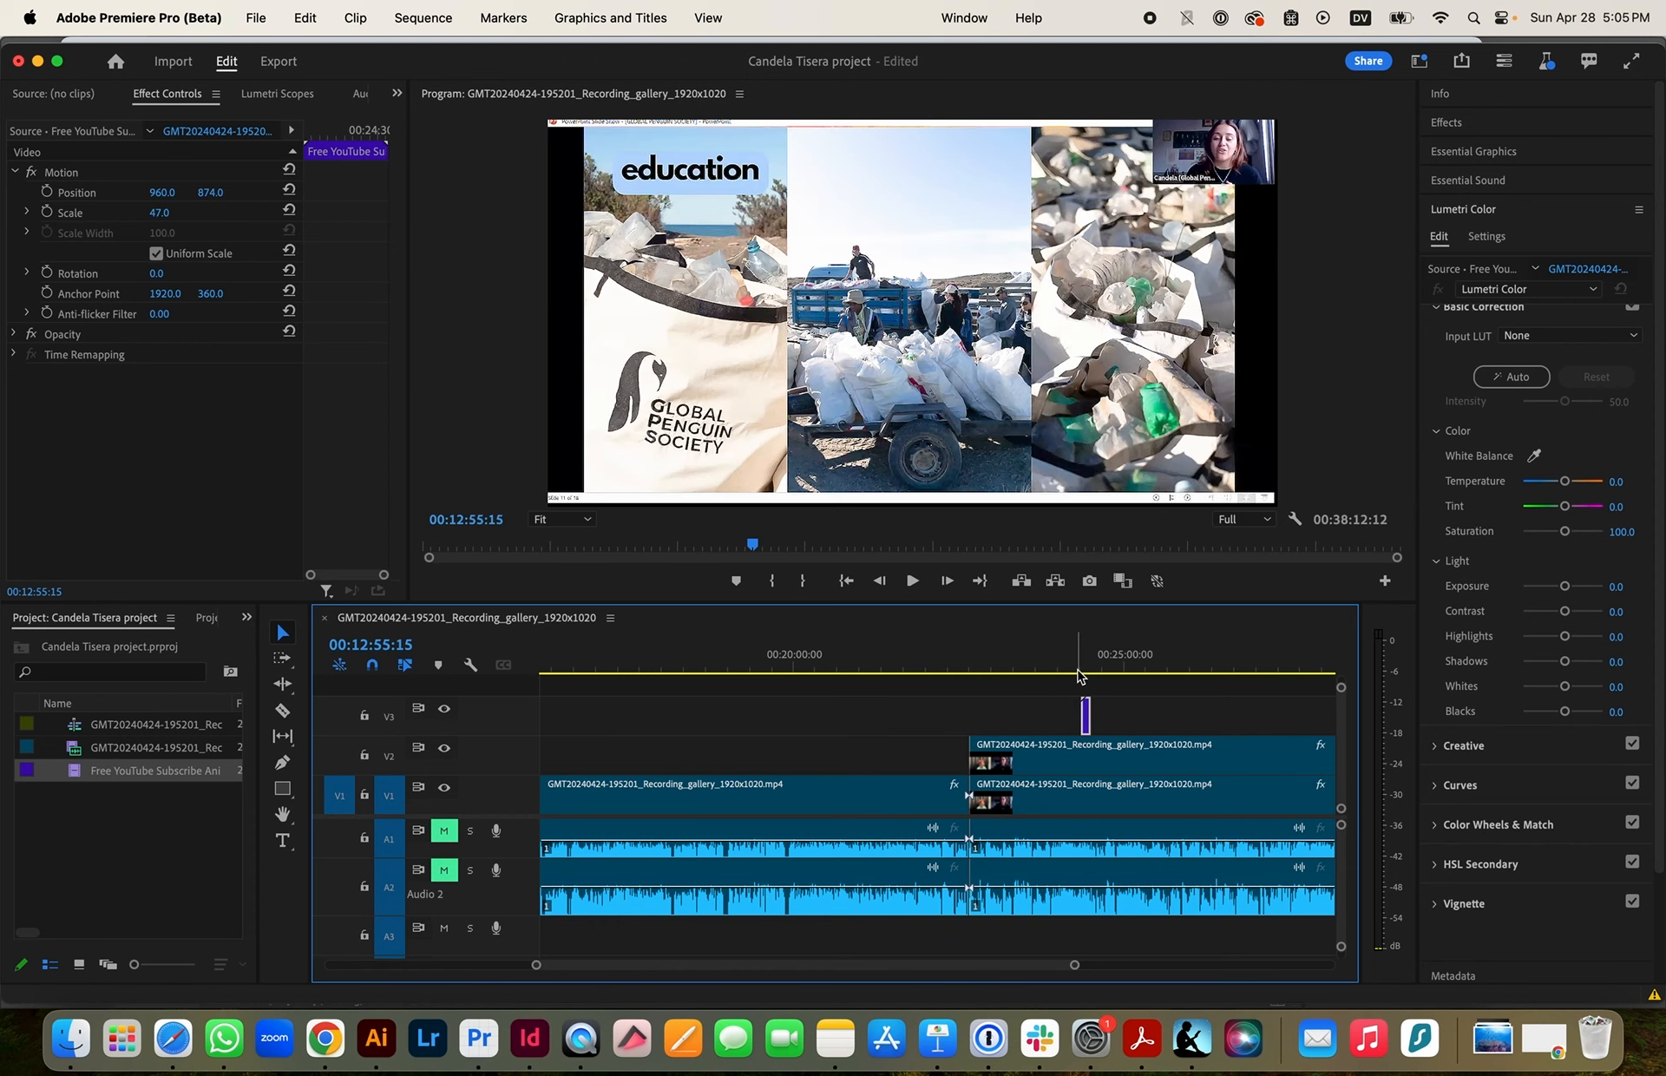
{"action": "left_click", "coordinate": [1083, 668]}
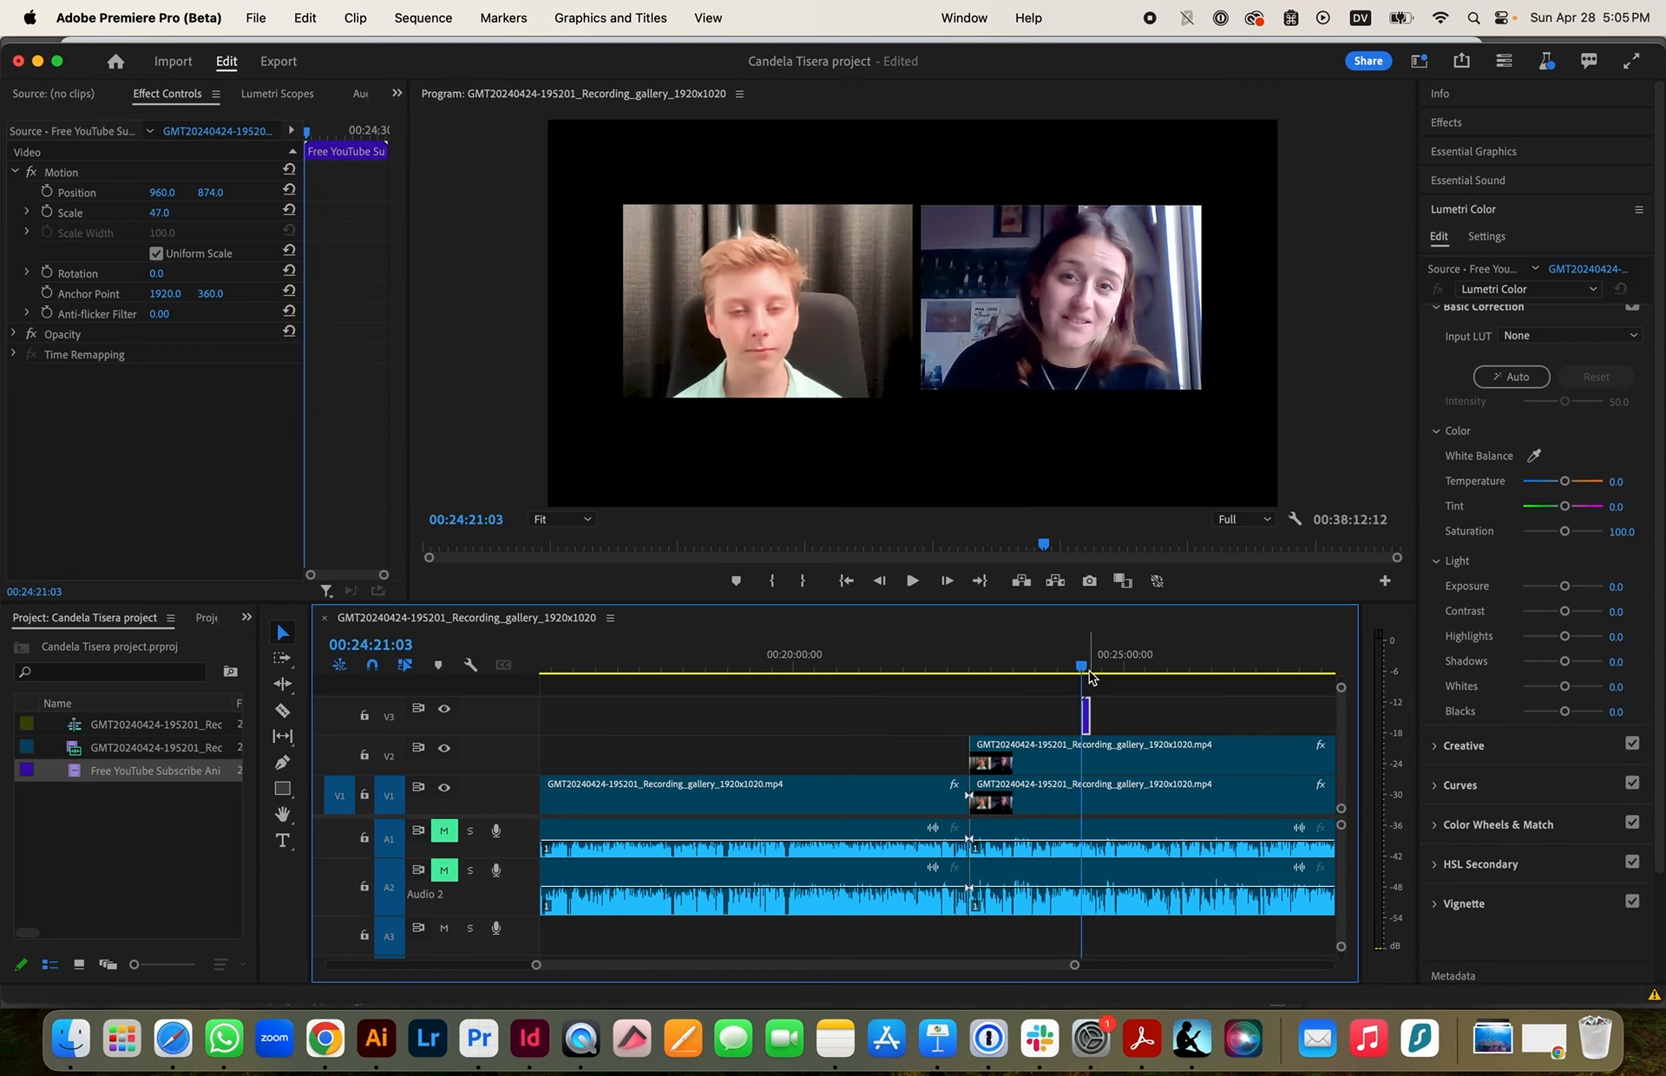
{"action": "key", "text": "space"}
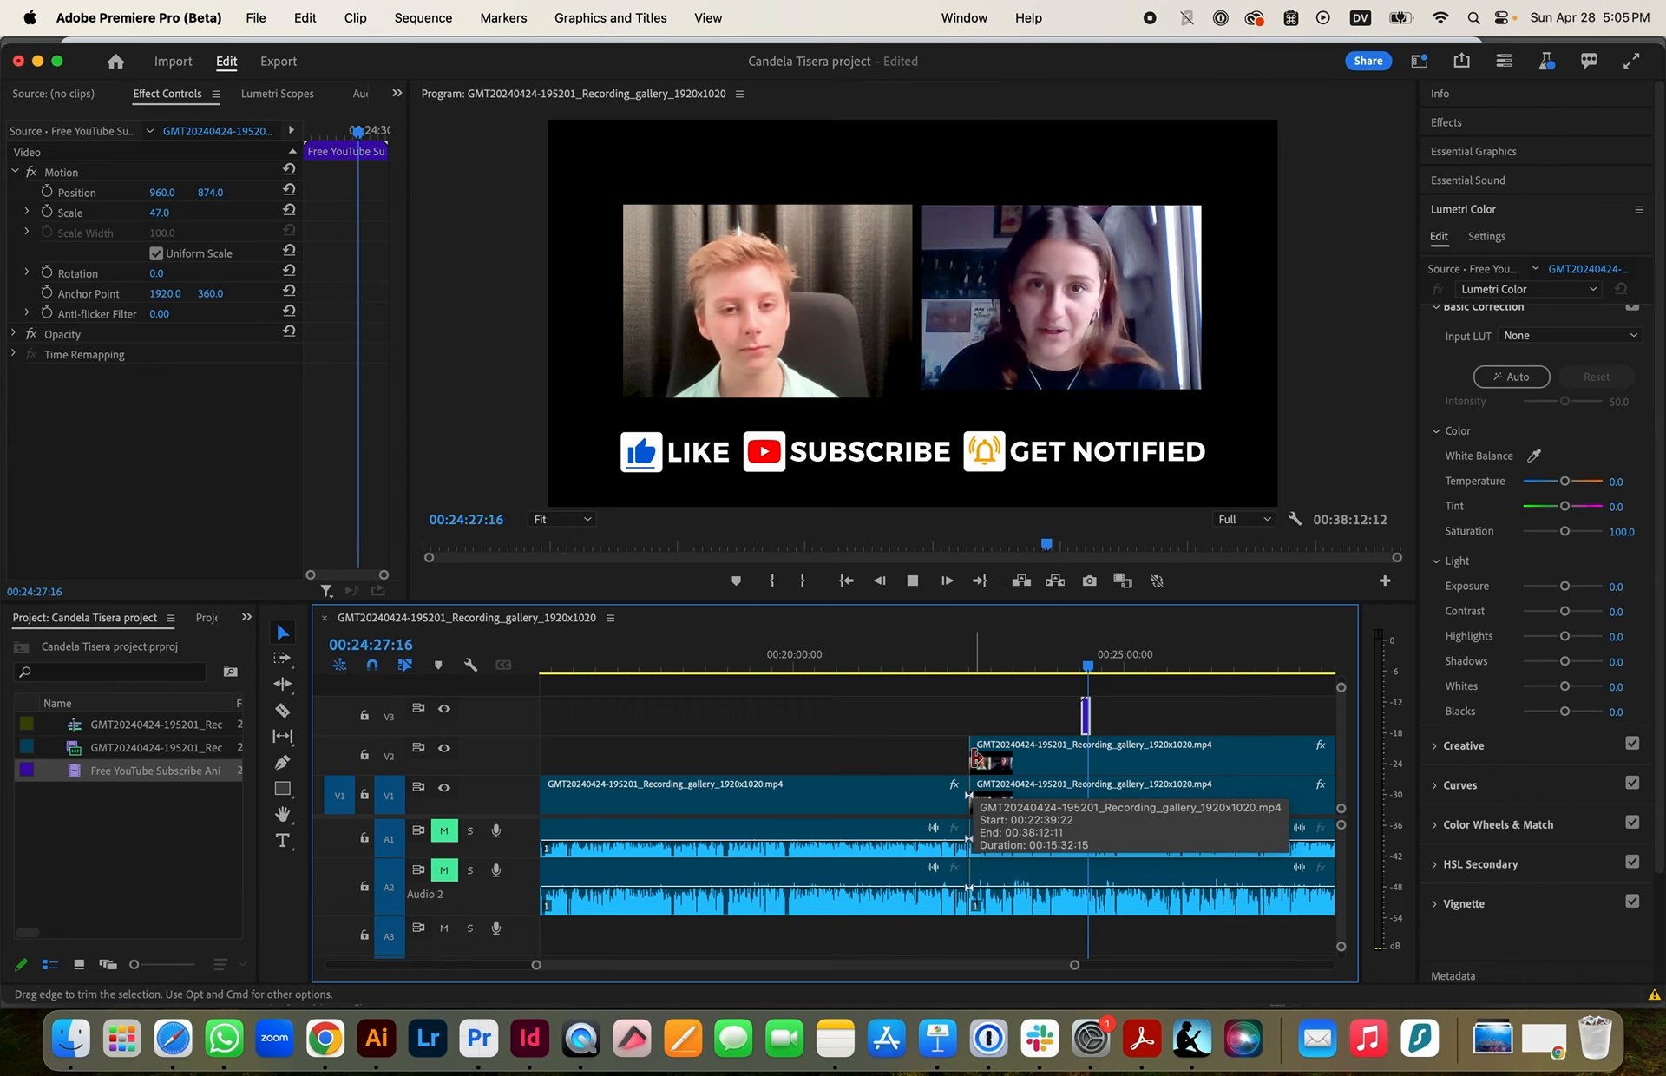
{"action": "key", "text": "space"}
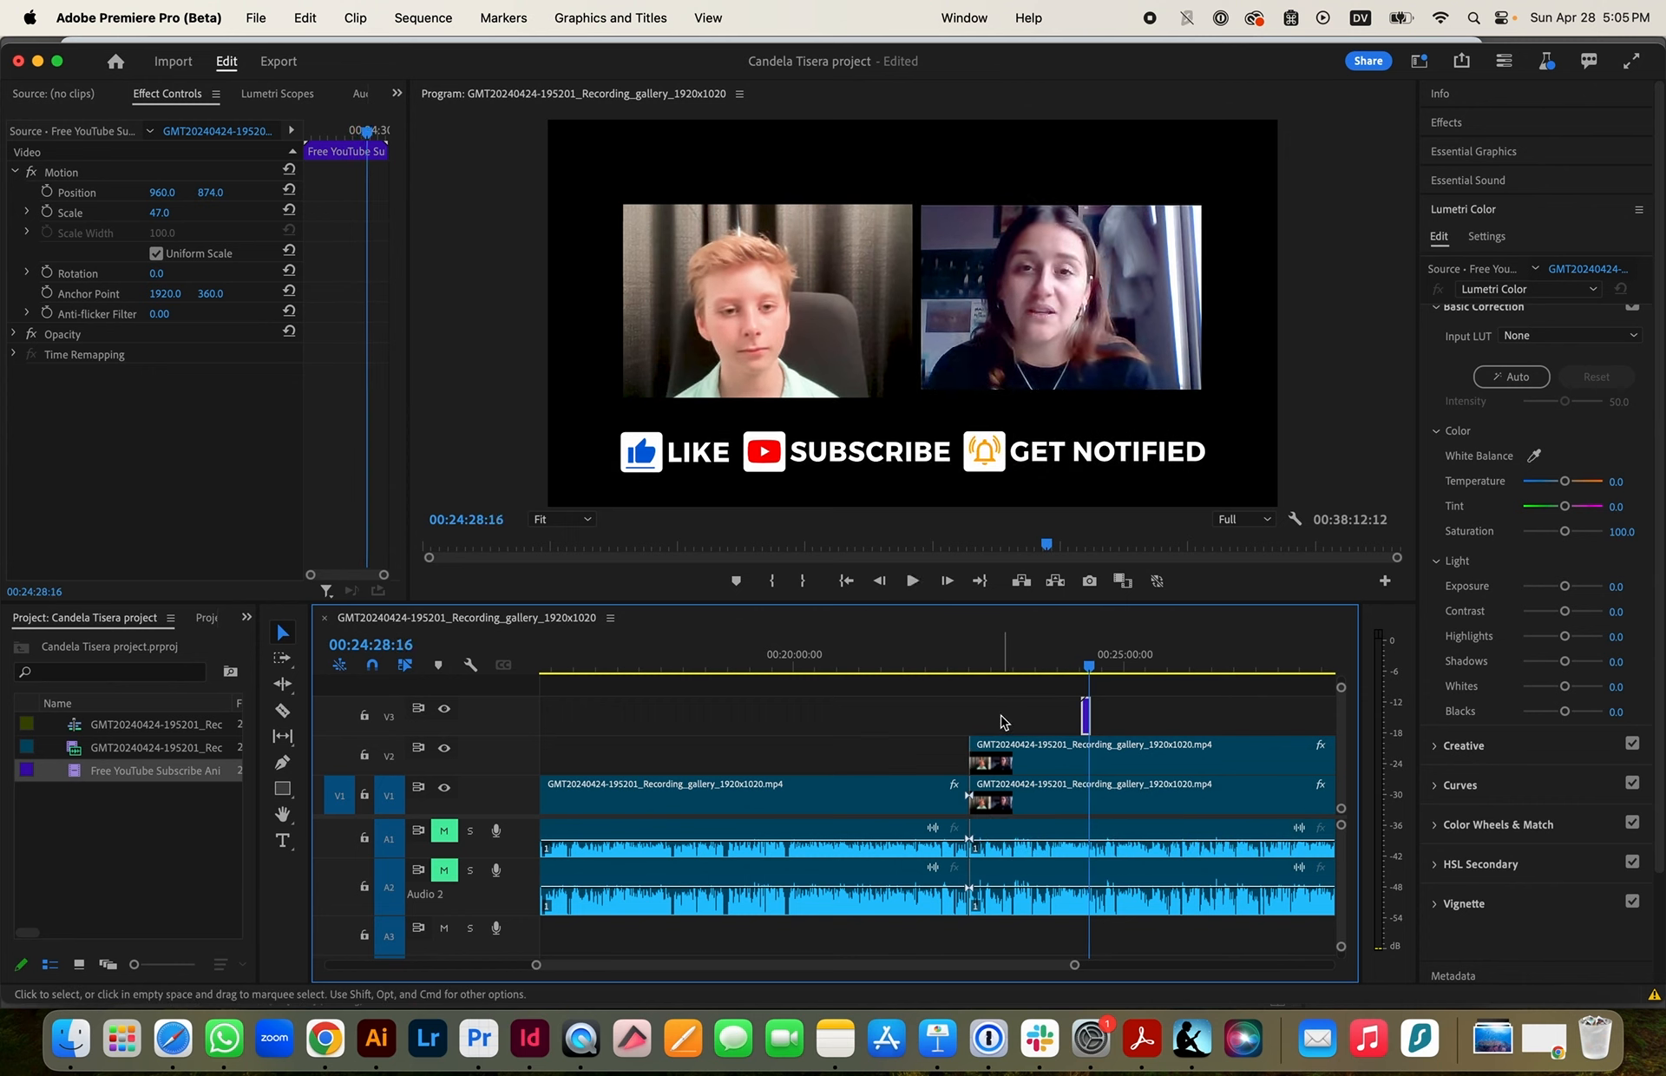